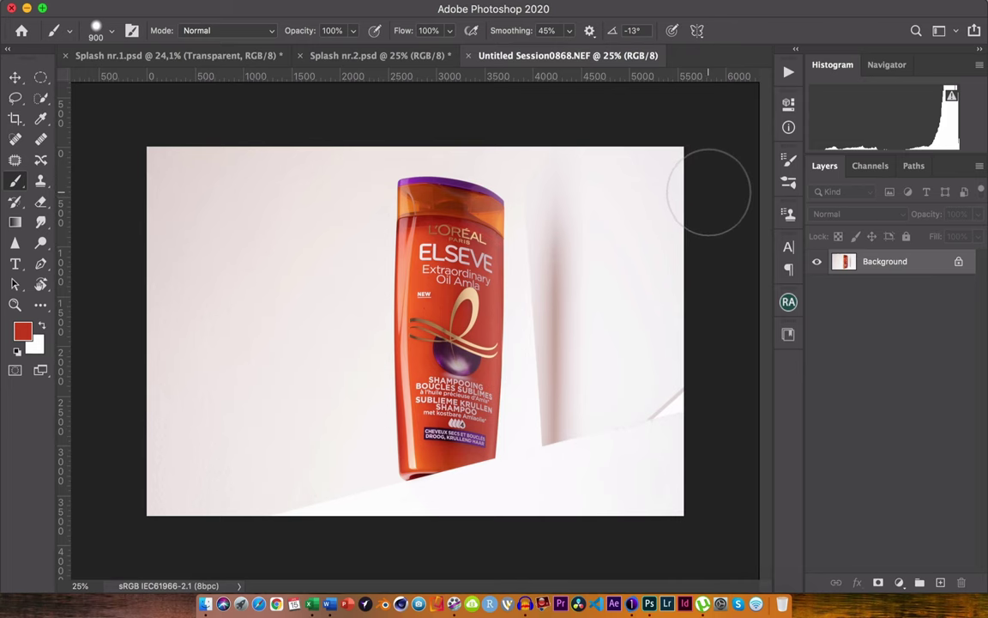
Convert the locked Background layer into an editable layer named 'Base'
double_click(875, 265)
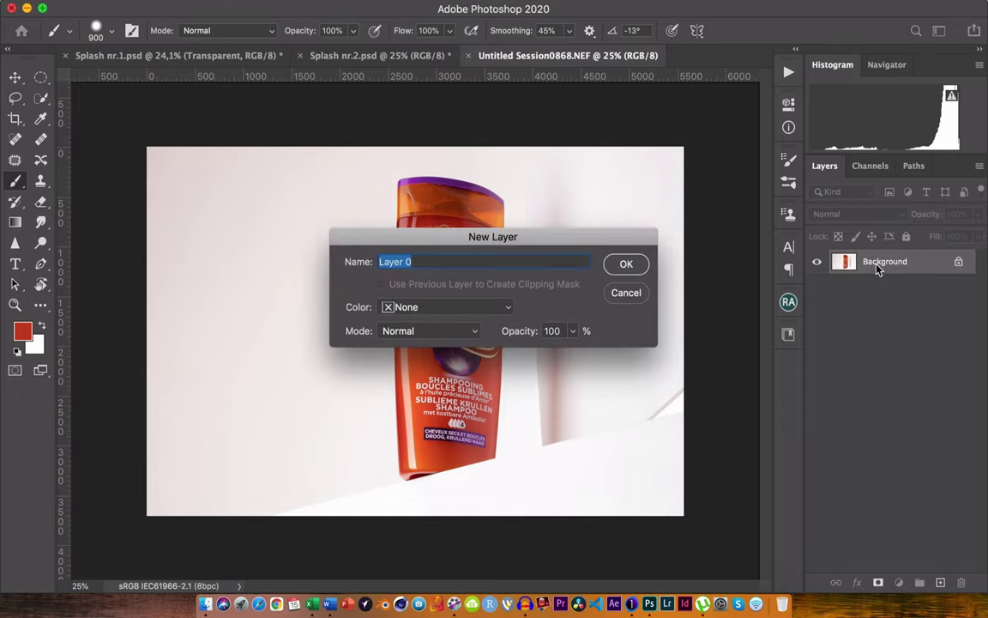
type("B")
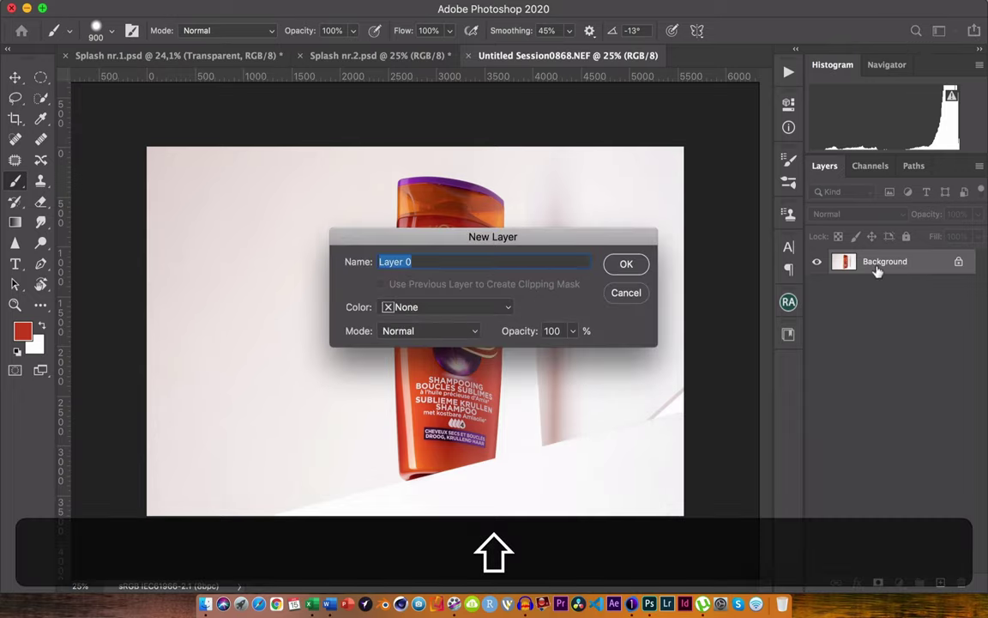
type("a")
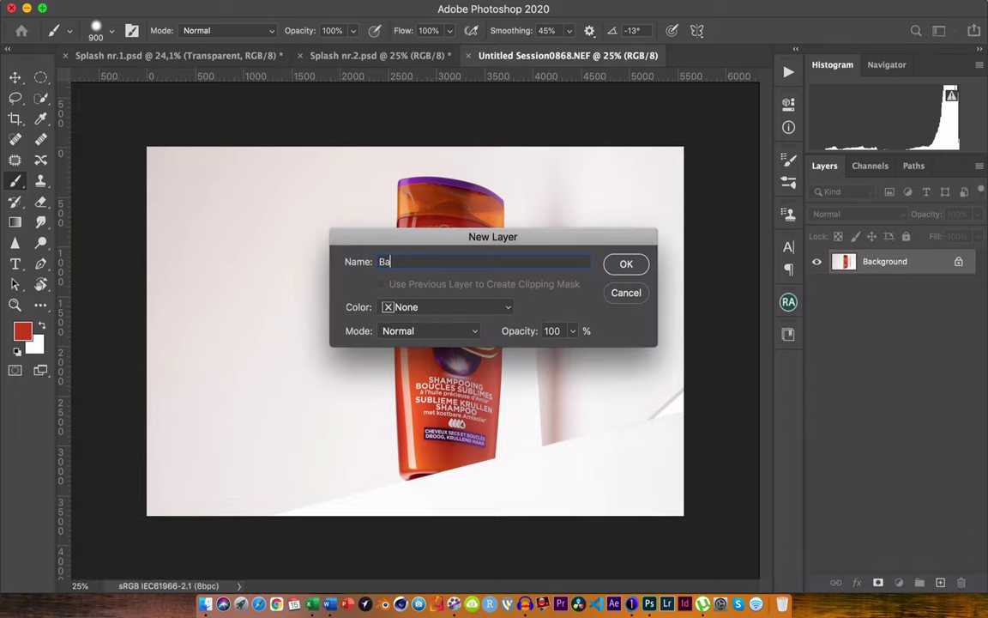
type("se")
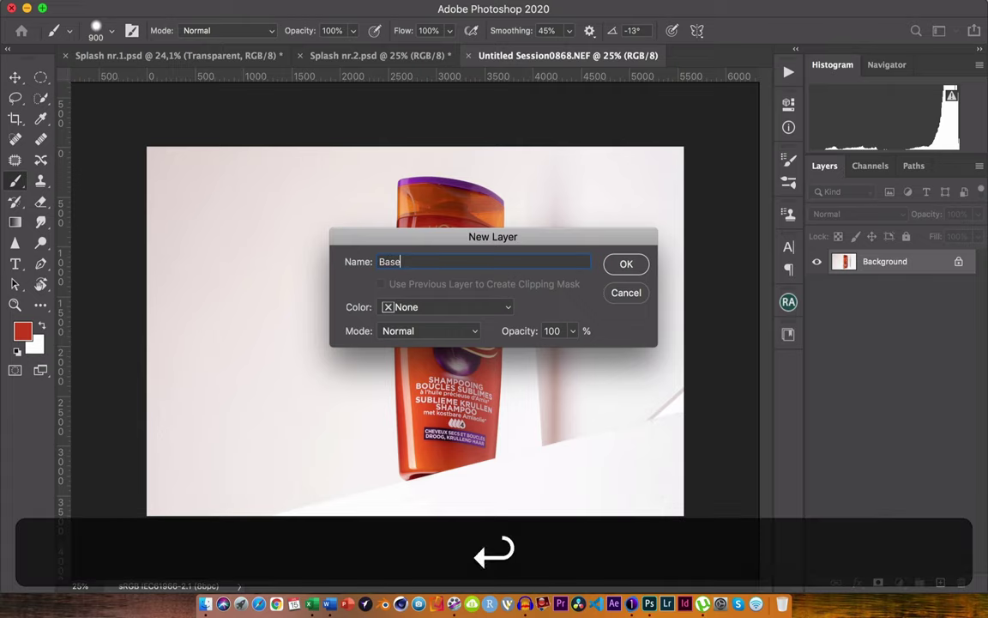
key("Return")
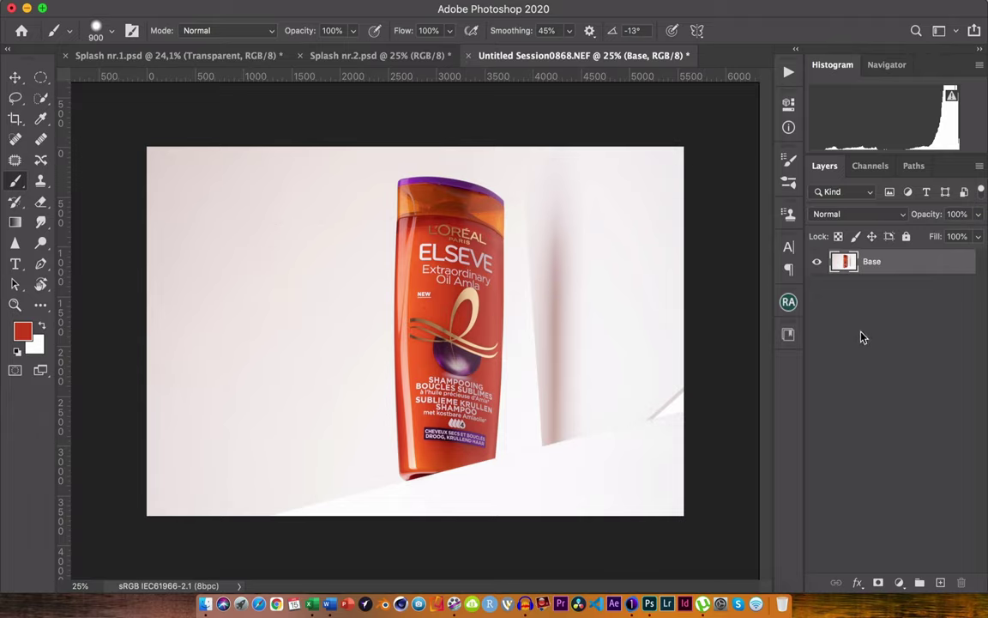
Compare the Red and Blue channels and duplicate Blue as 'Blue copy'
left_click(871, 167)
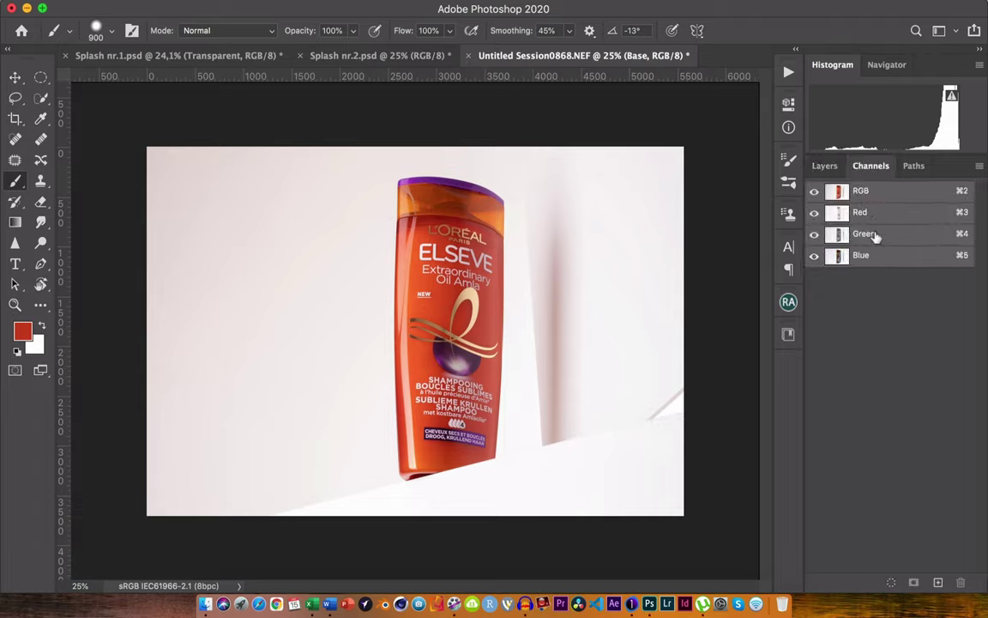
left_click(876, 213)
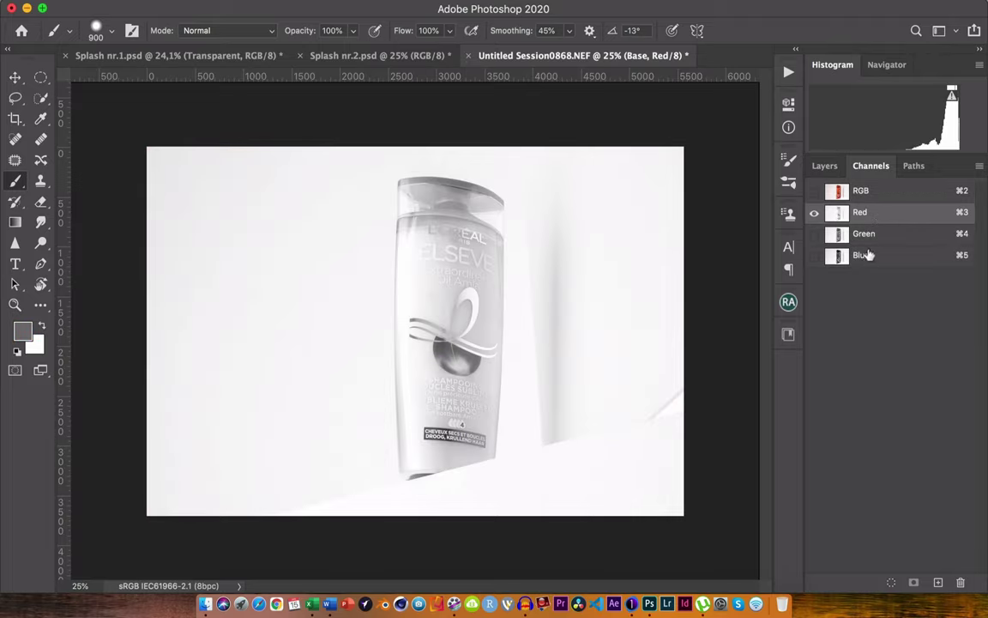
left_click(862, 256)
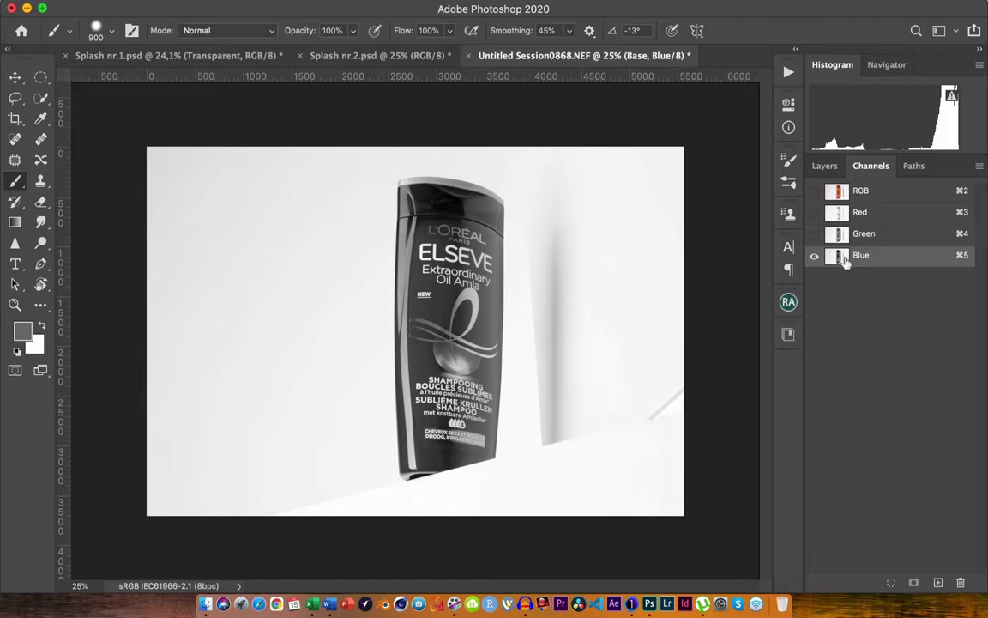
left_click_drag(845, 262, 938, 581)
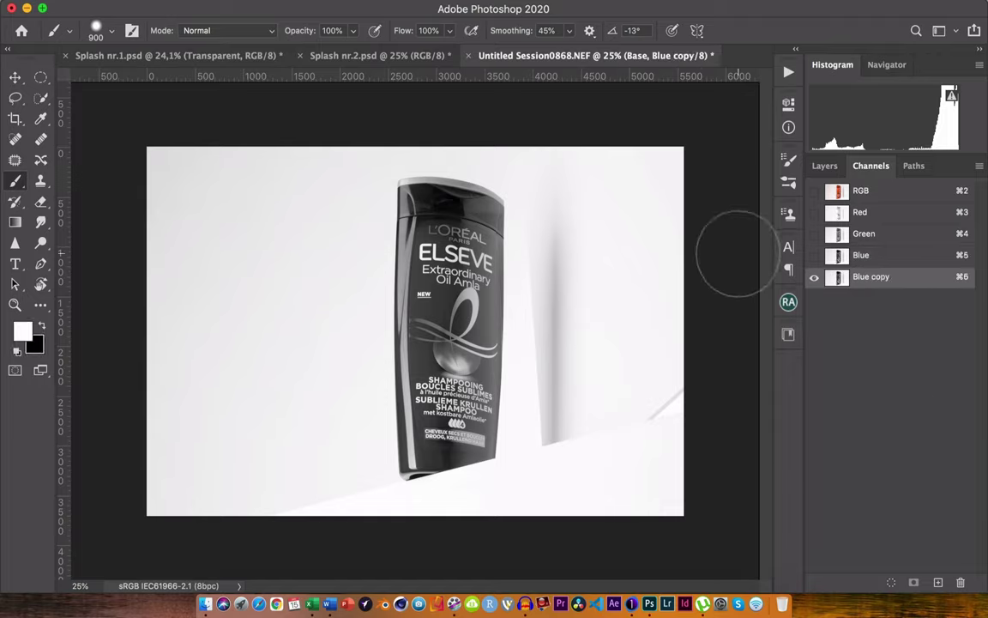
Apply Curves to Blue copy with the black point at input 221, turning the bottle solid black
key("super")
key("super+m")
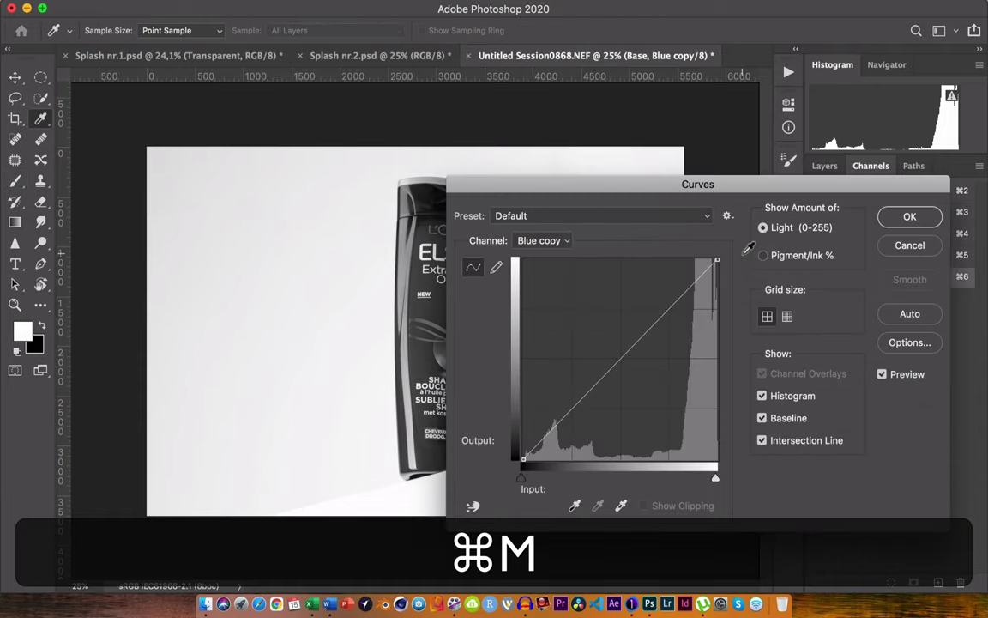
left_click_drag(498, 190, 630, 106)
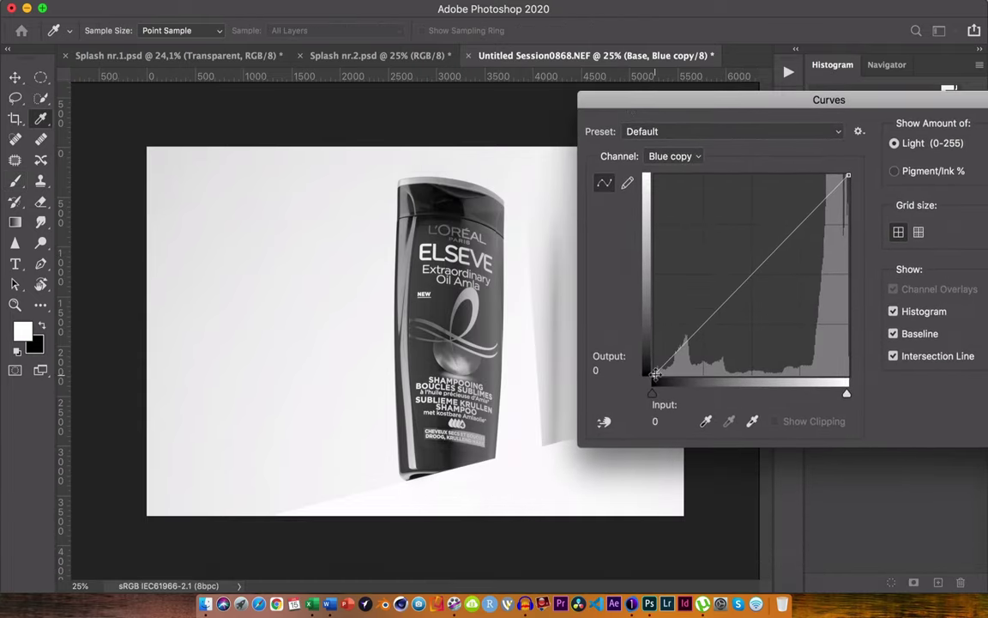
left_click_drag(657, 380, 826, 391)
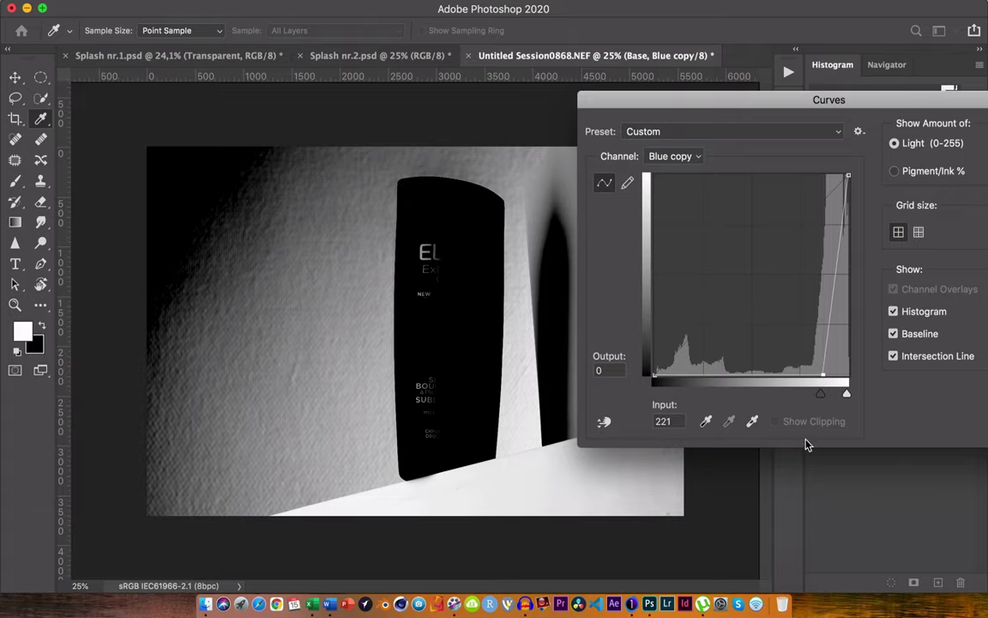
left_click_drag(886, 103, 731, 131)
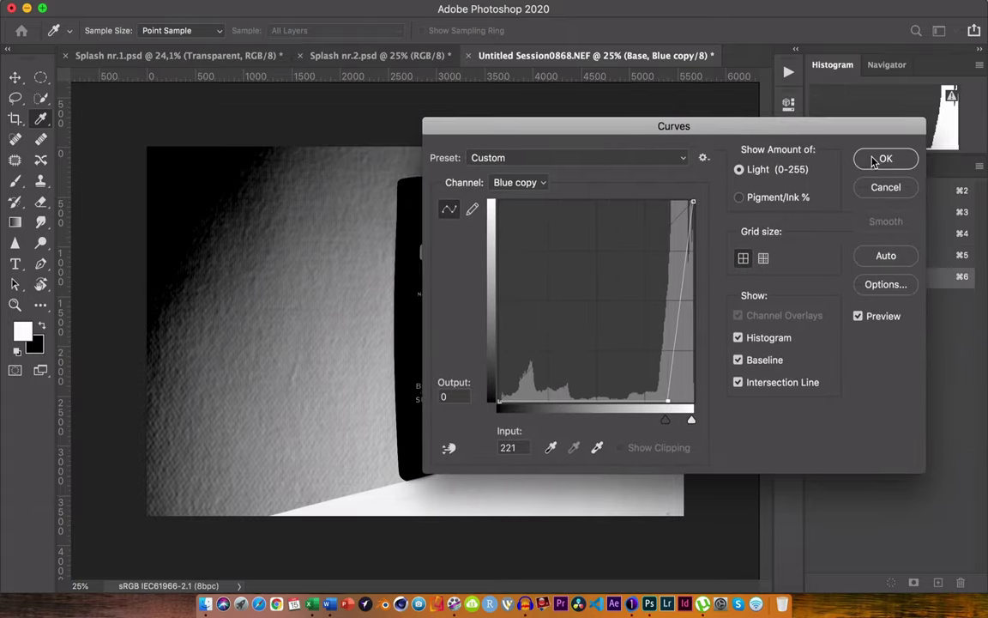
key("Return")
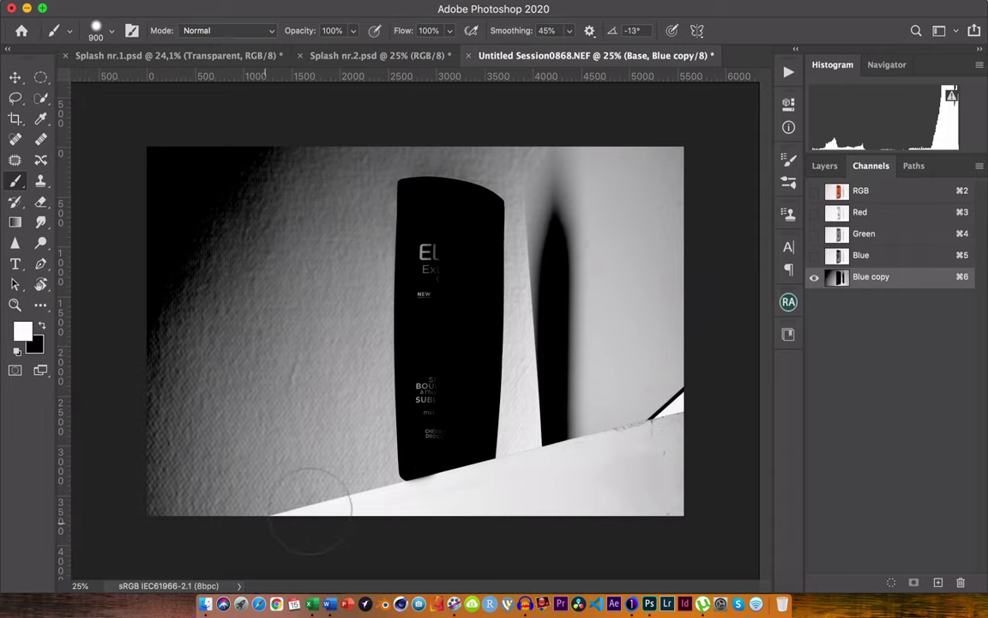
Anchor a Pen path at the bottle's bottom corner
key("p")
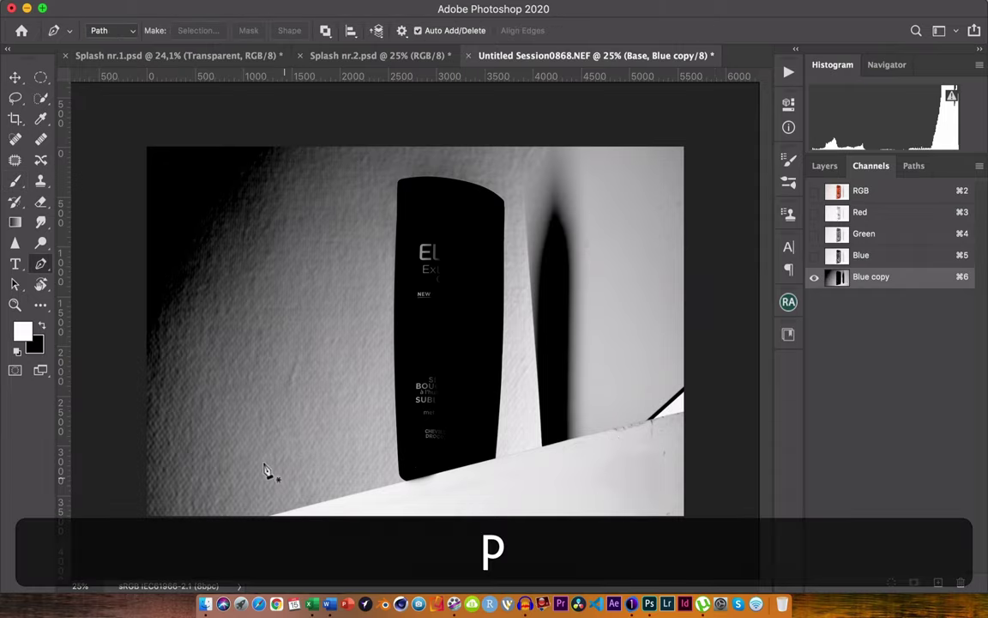
scroll(281, 464, "up", 1)
scroll(282, 464, "up", 4)
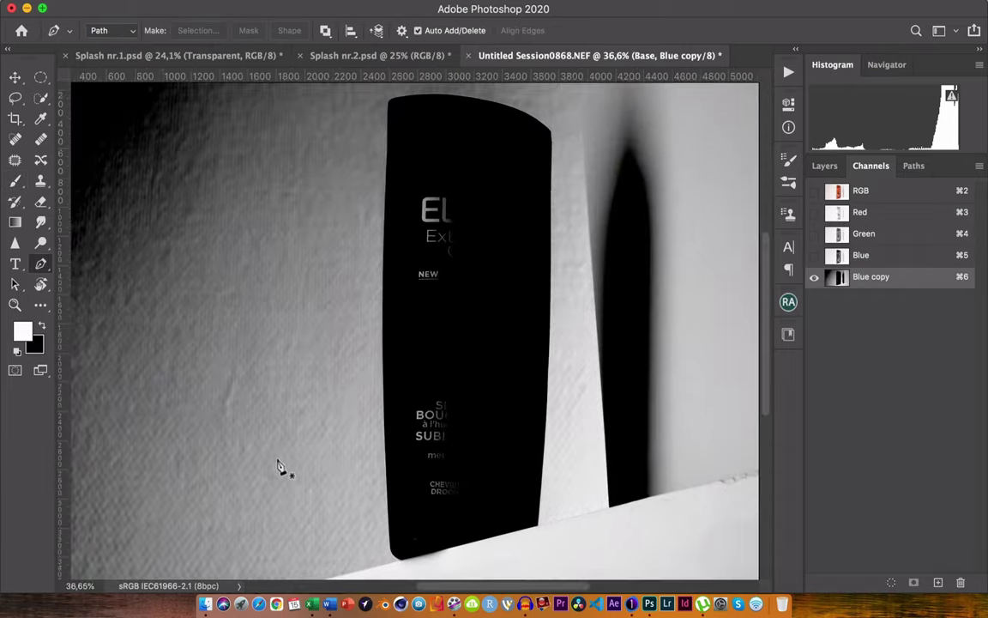
scroll(283, 468, "down", 5)
scroll(285, 403, "up", 2)
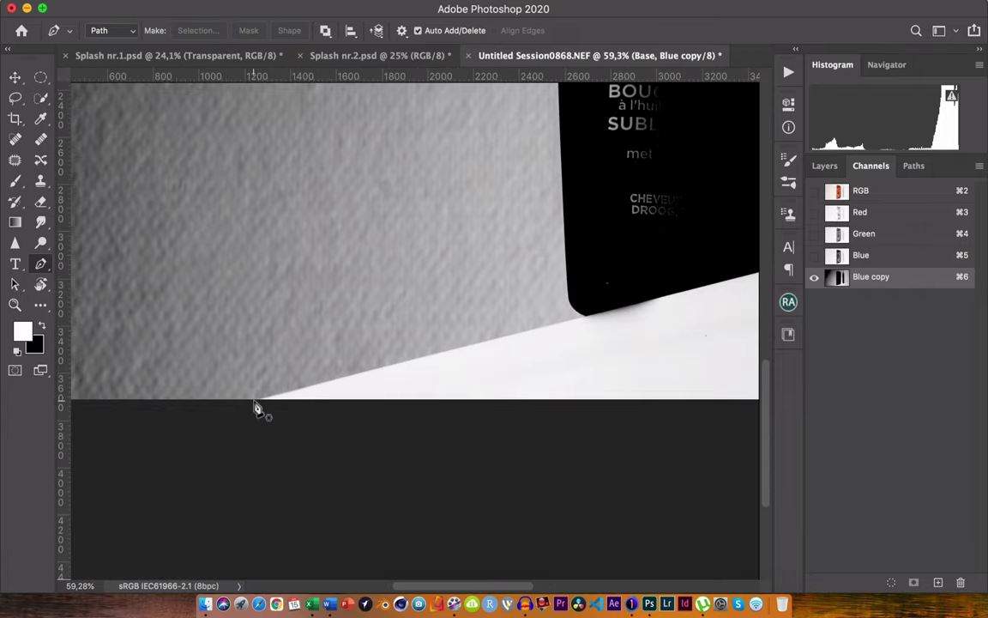
left_click(599, 315)
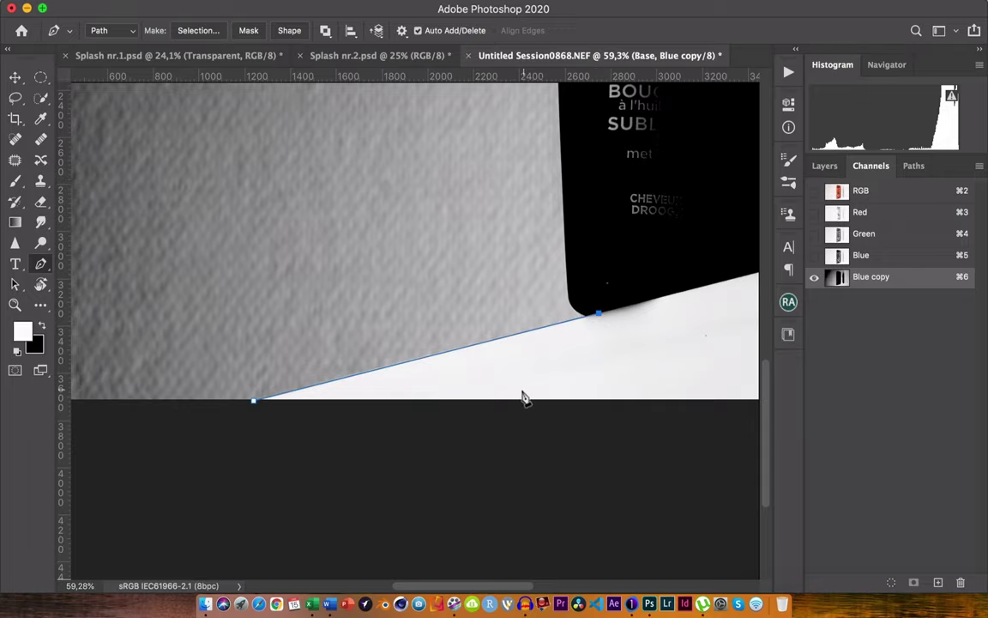
Trace the path along the floor edge, past the image edges, and close it around the white floor
scroll(525, 395, "right", 5)
scroll(526, 390, "right", 5)
scroll(530, 360, "right", 3)
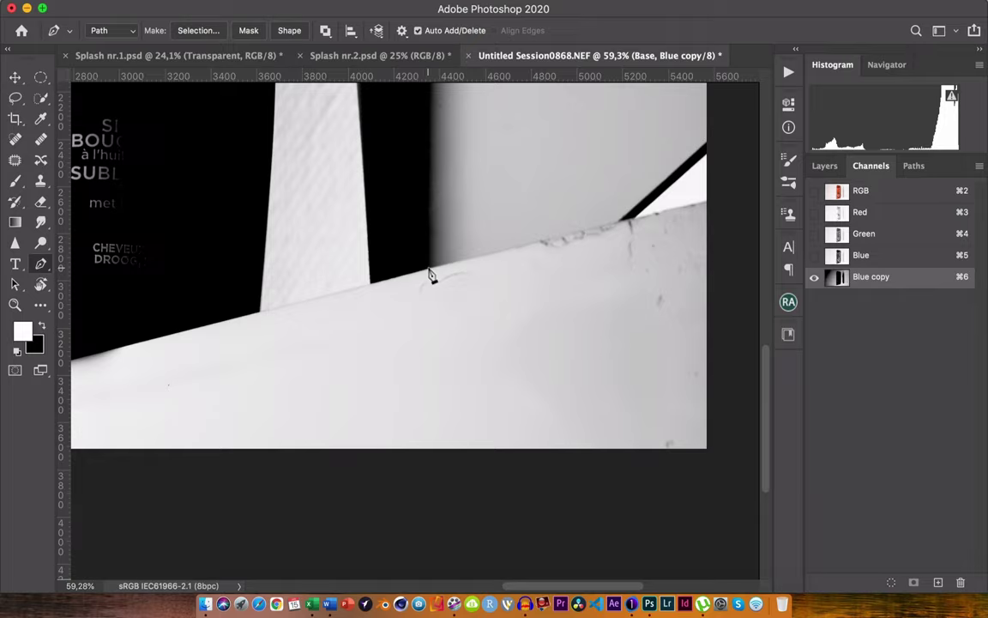
left_click(709, 200)
left_click(717, 529, "super")
left_click(734, 499)
key("super+minus")
left_click(610, 429)
left_click(321, 441)
left_click(159, 448)
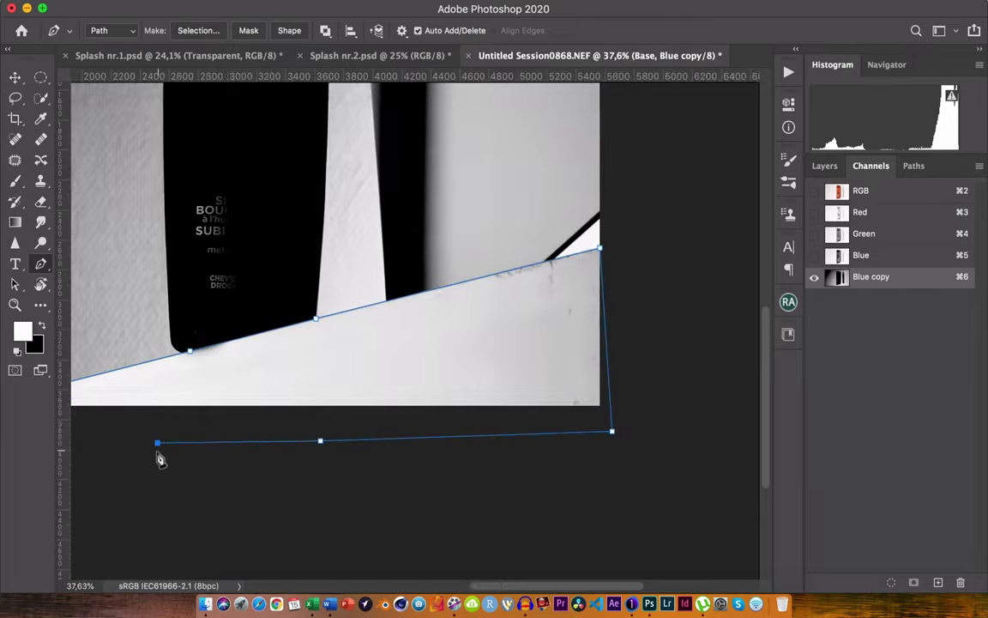
Convert the floor path into an active selection
left_click(194, 33)
left_click(360, 163)
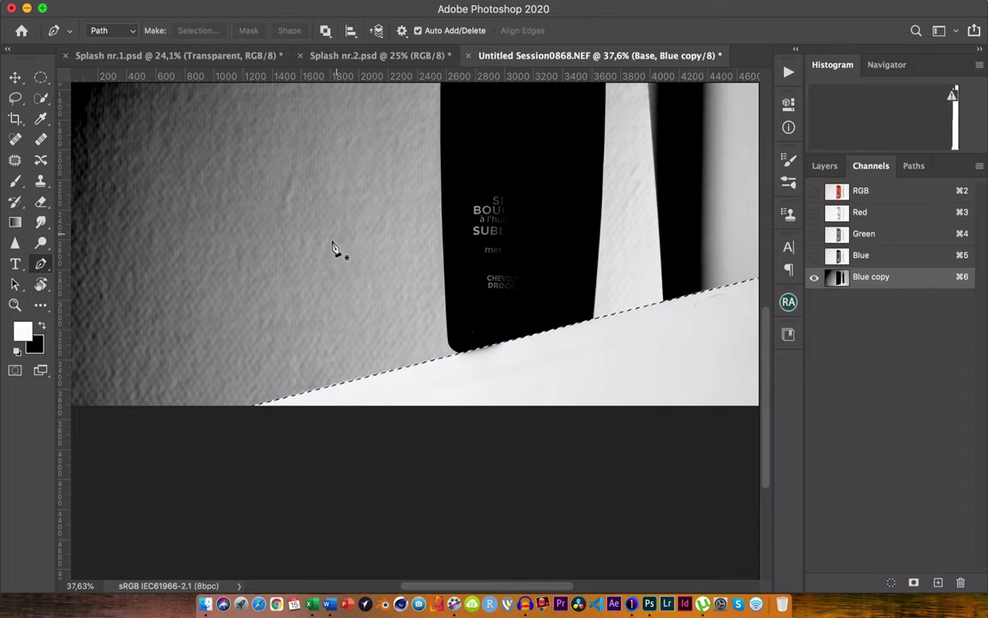
key("super+0")
key("b")
scroll(470, 323, "down", 2)
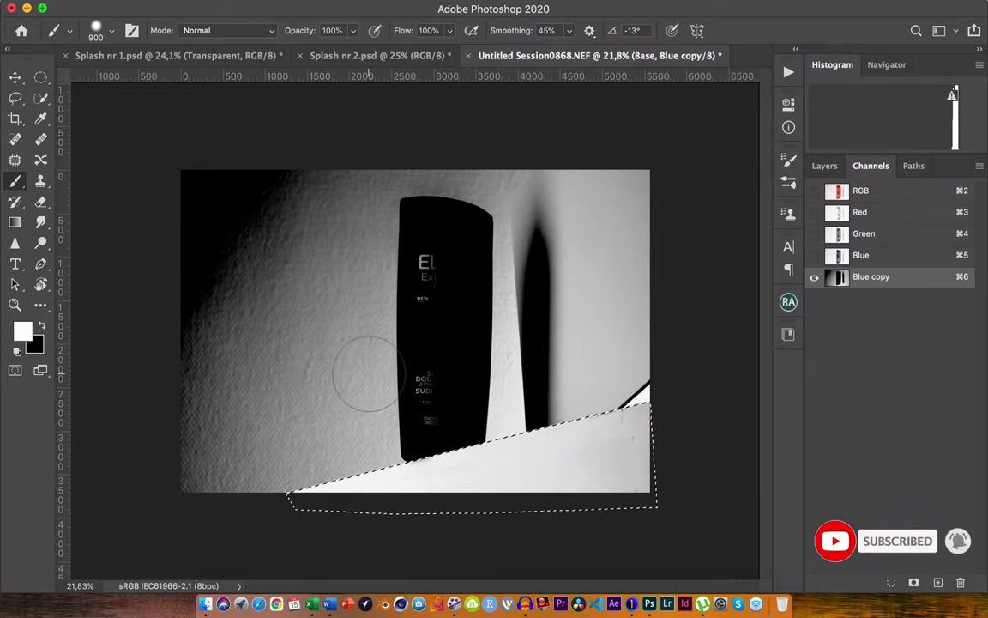
Paint the selected floor area solid black, then deselect
key("x")
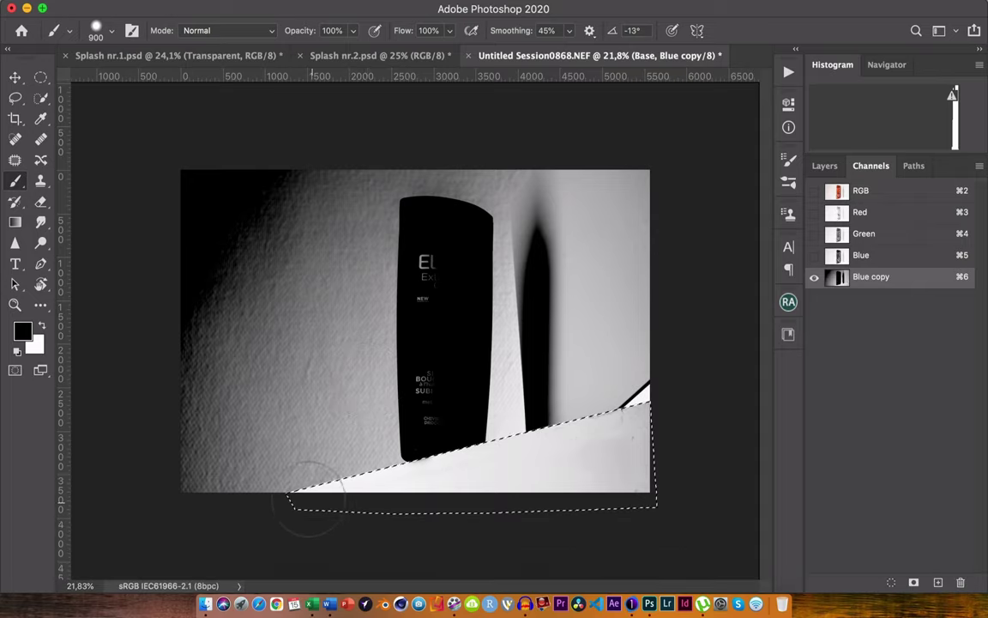
left_click_drag(356, 493, 661, 408)
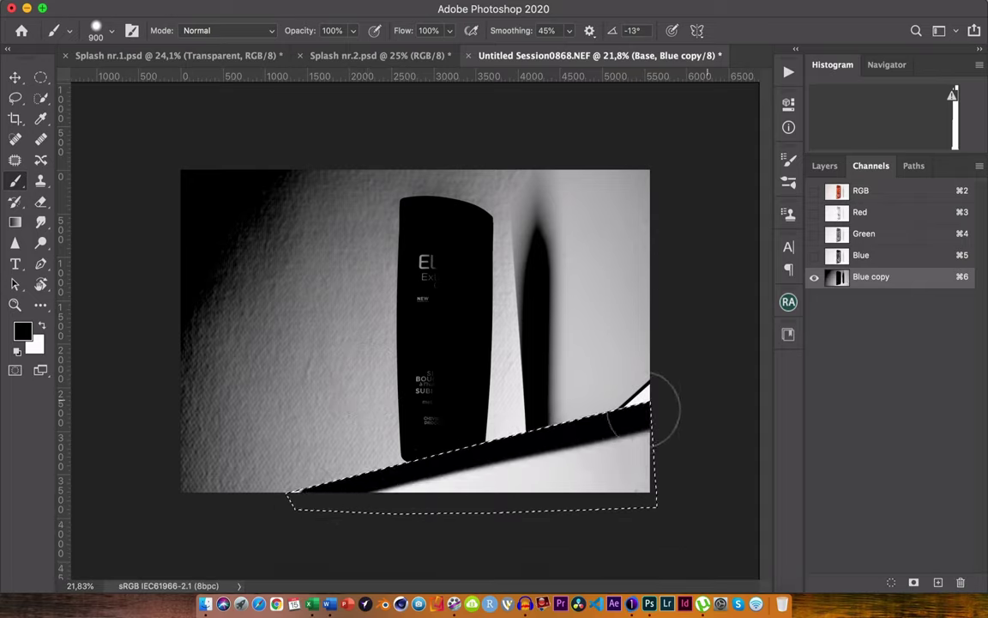
mouse_move(470, 460)
left_mouse_down()
mouse_move(478, 491)
mouse_move(617, 481)
left_mouse_up()
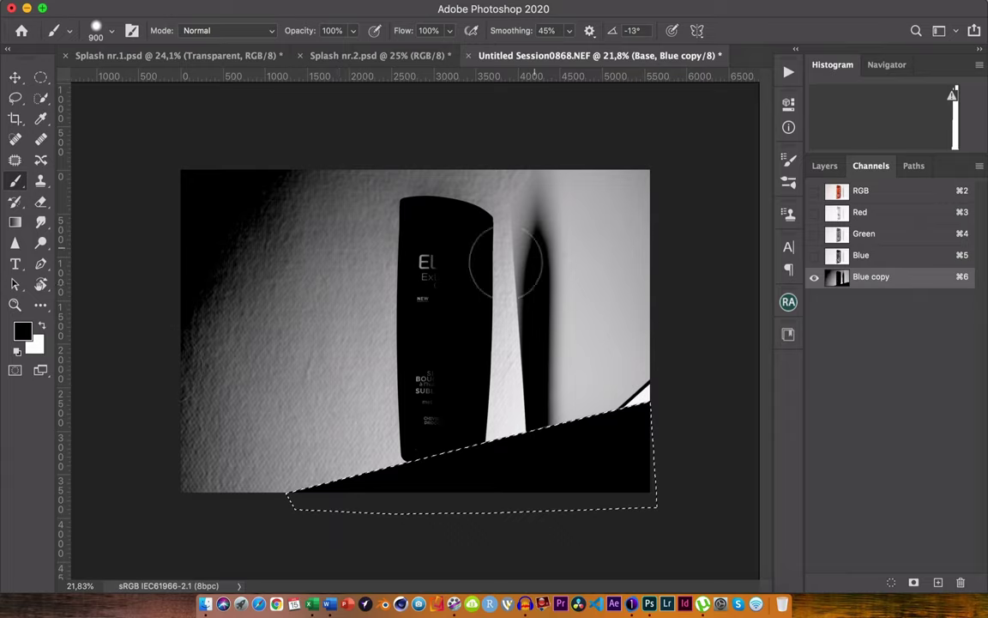
key("super")
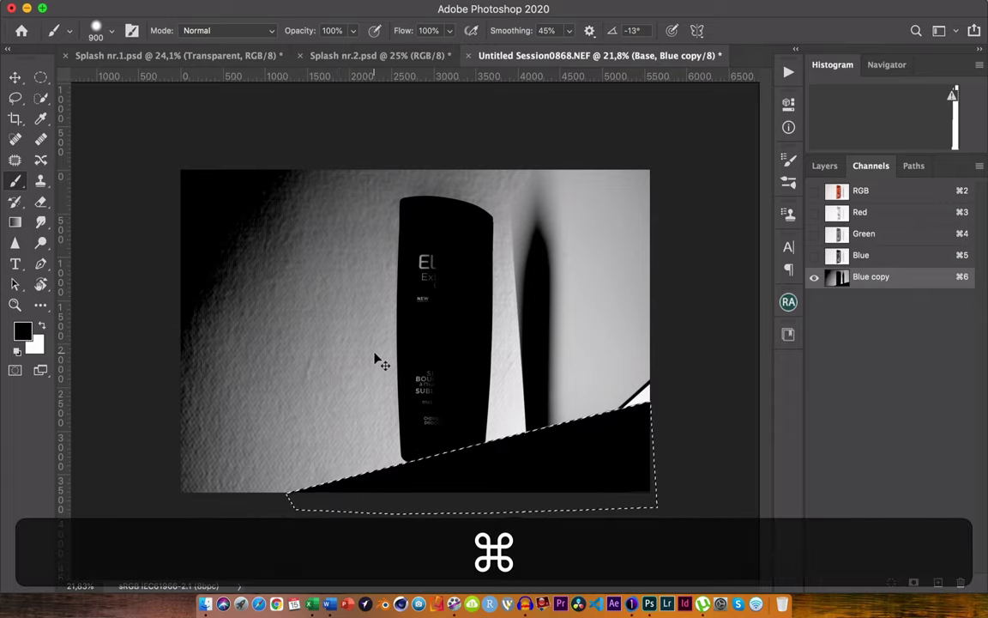
key("super+d")
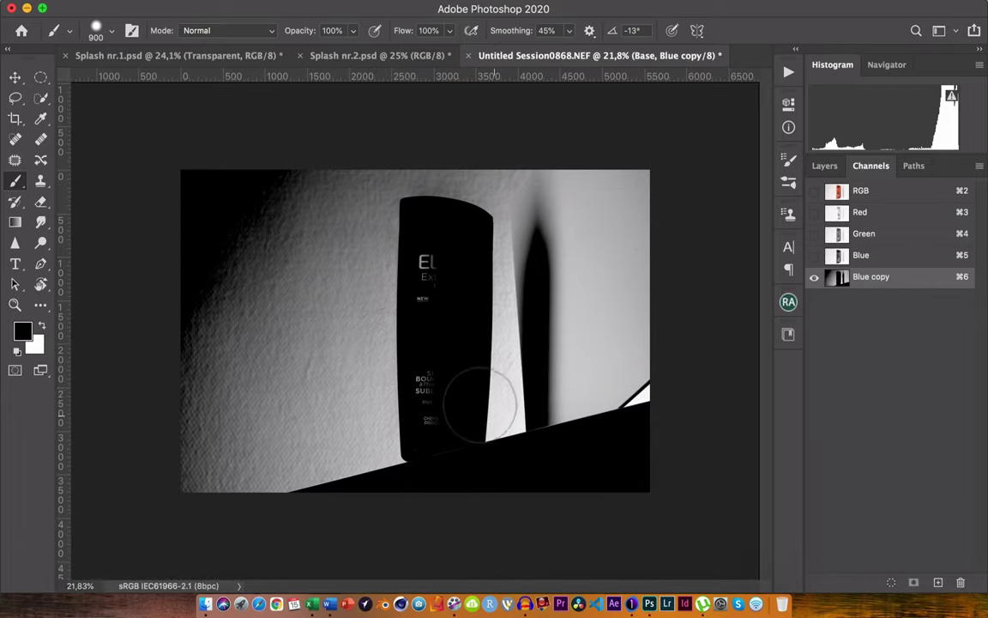
Inspect the shelf up close with a smaller brush, then fit the whole image in the window
scroll(481, 403, "up", 3)
scroll(476, 391, "down", 5)
scroll(476, 390, "right", 2)
scroll(476, 391, "down", 4)
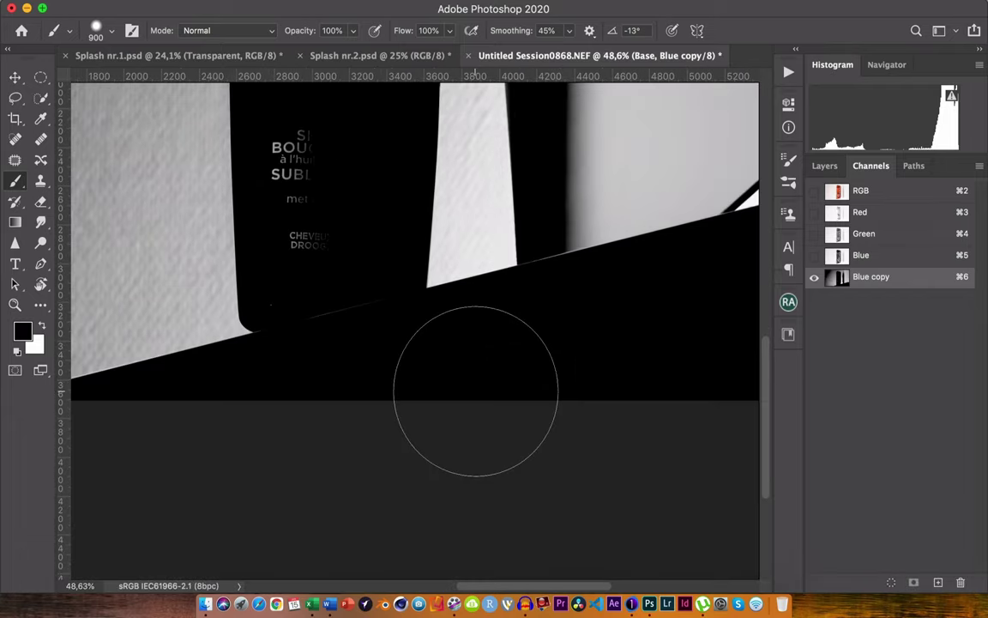
scroll(476, 390, "up", 3)
scroll(473, 390, "up", 2)
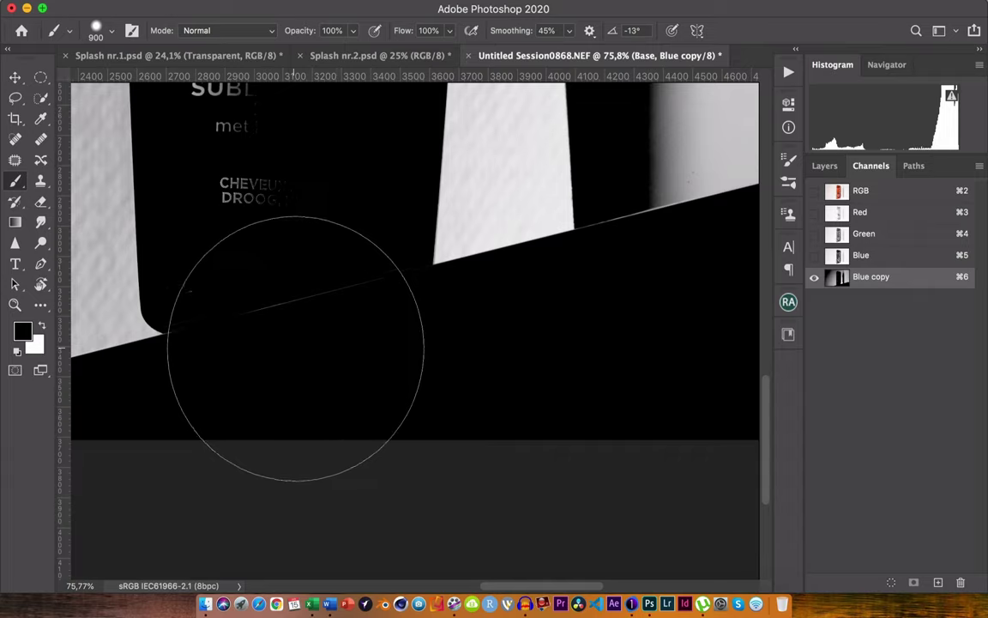
key("bracketleft")
key("bracketleft")
key("bracketleft")
key("bracketleft")
key("bracketleft")
key("bracketleft")
key("bracketleft")
key("bracketleft")
key("bracketleft")
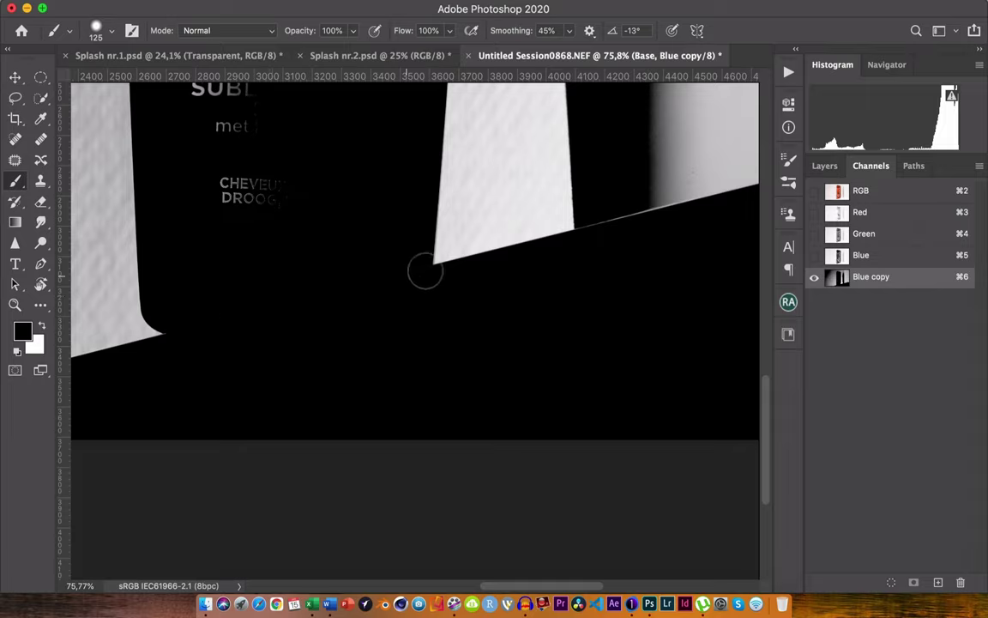
key("p")
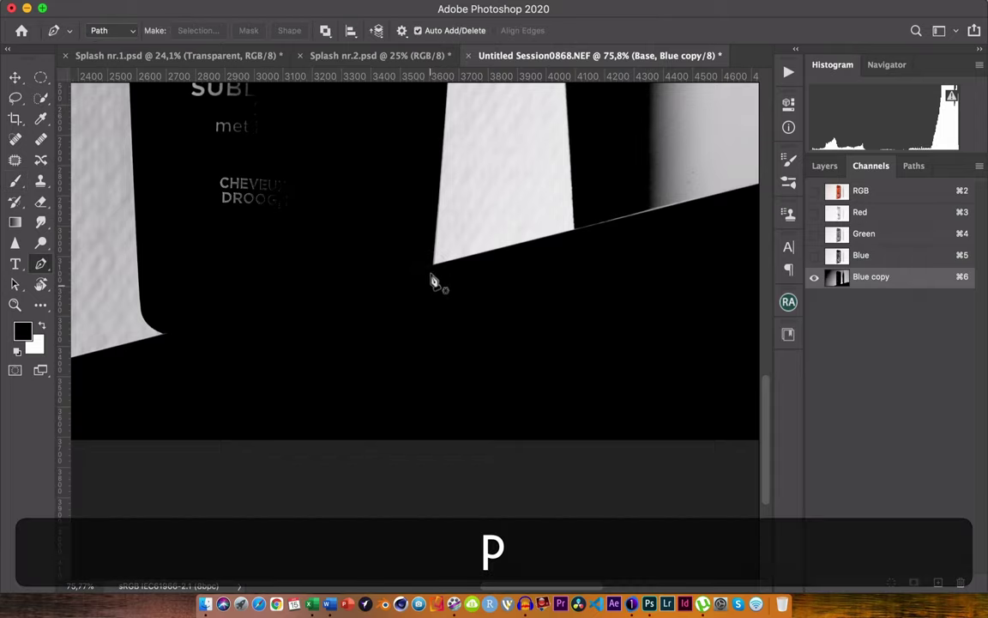
key("super+0")
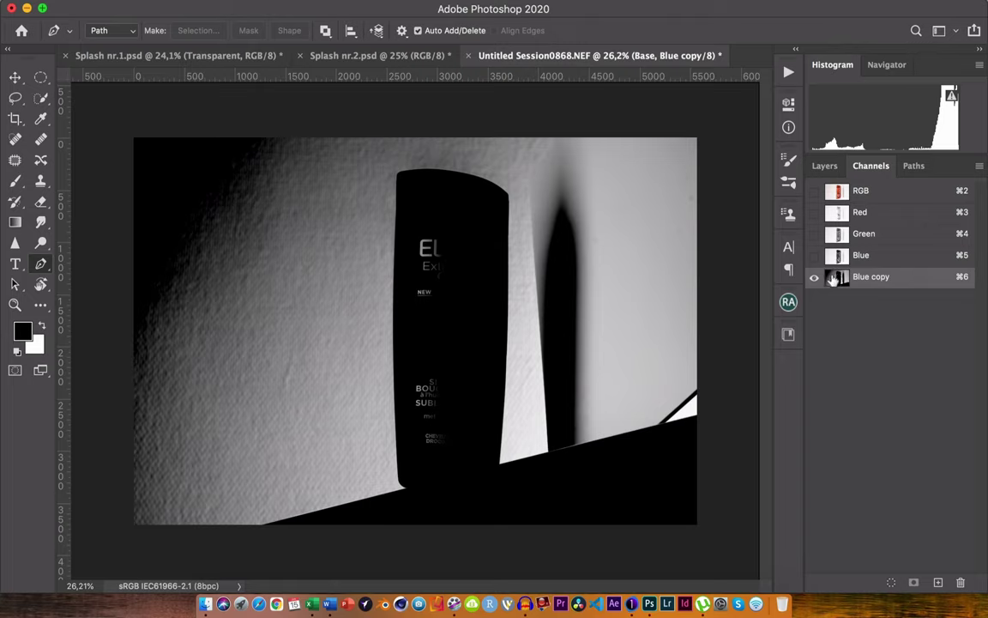
Apply Curves to Blue copy with the white point at input 50, turning the background white
key("super")
key("super+m")
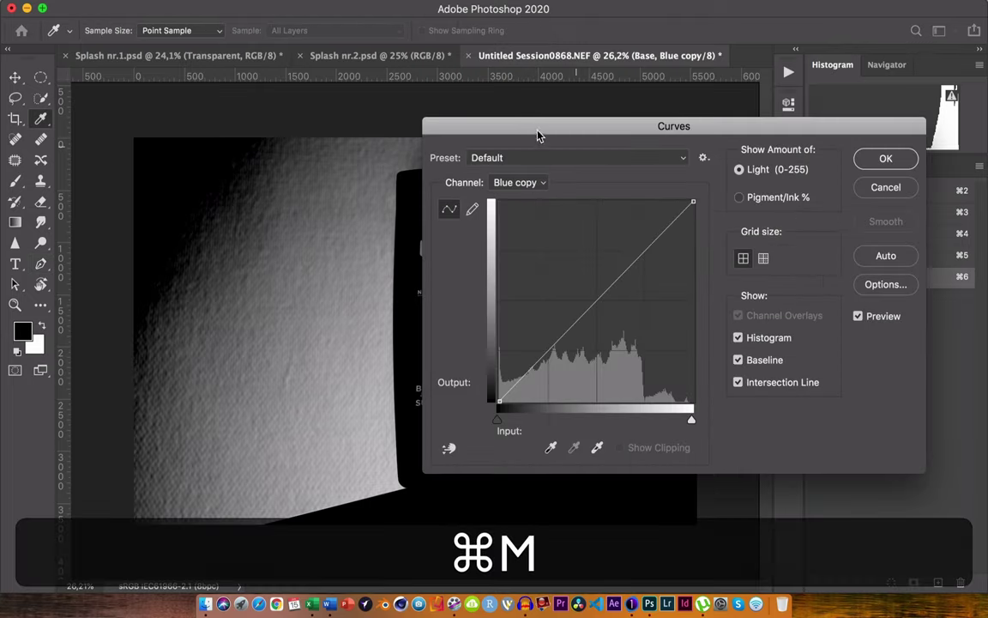
left_click_drag(537, 135, 734, 155)
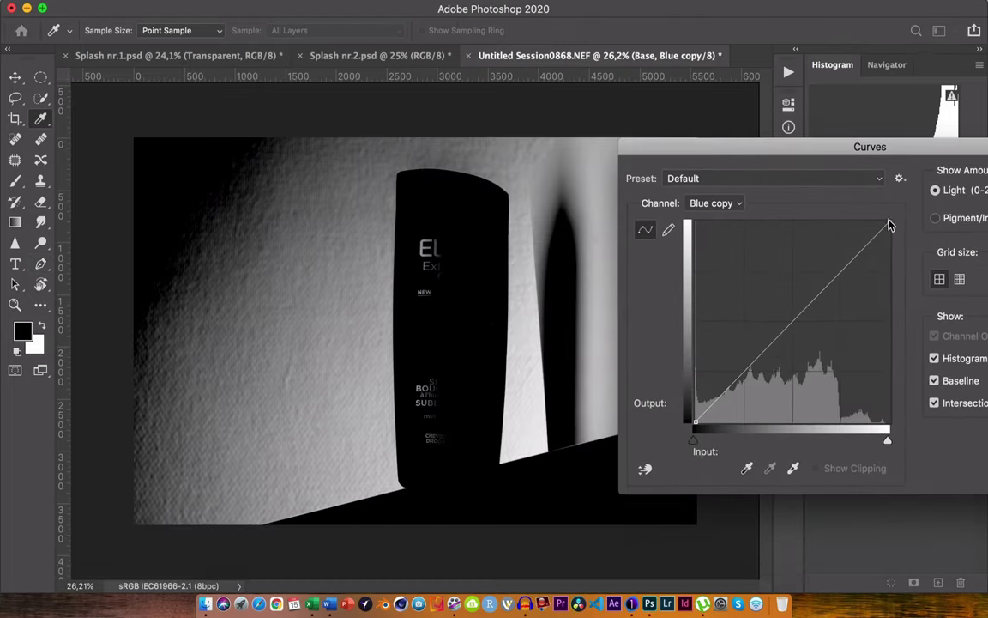
mouse_move(891, 223)
left_mouse_down()
mouse_move(705, 224)
mouse_move(734, 218)
left_mouse_up()
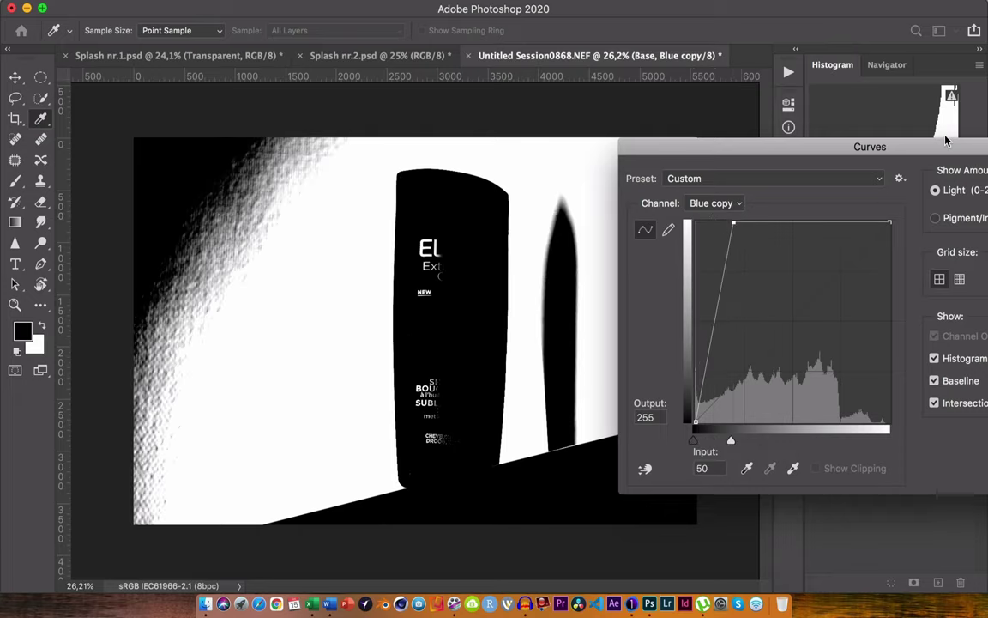
left_click_drag(944, 141, 883, 150)
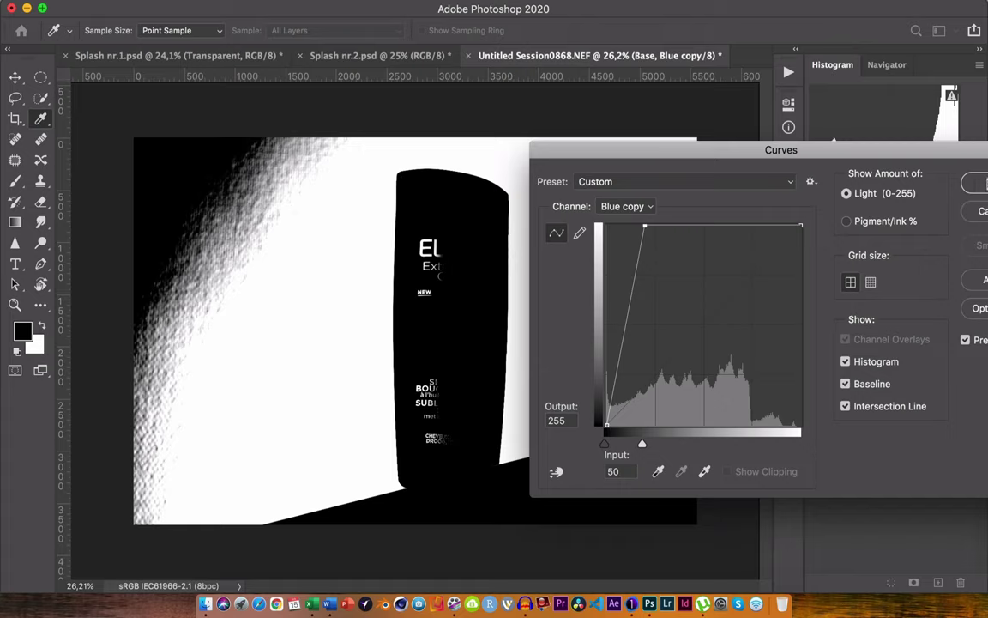
left_click(977, 185)
key("p")
Paint the textured upper-left wall pure white with an enlarged brush and start a path by the spike
key("b")
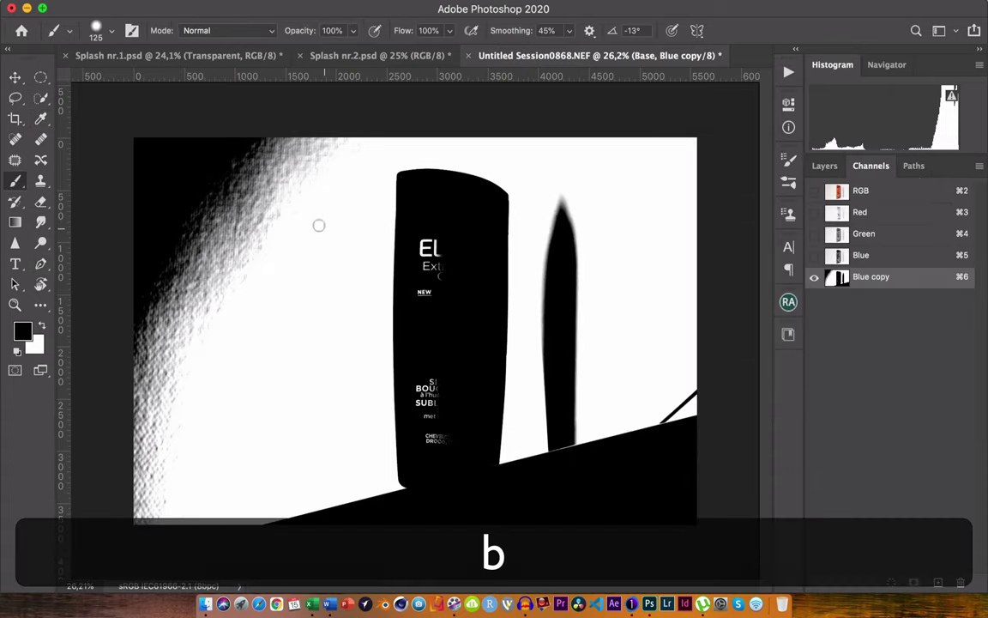
key("bracketright")
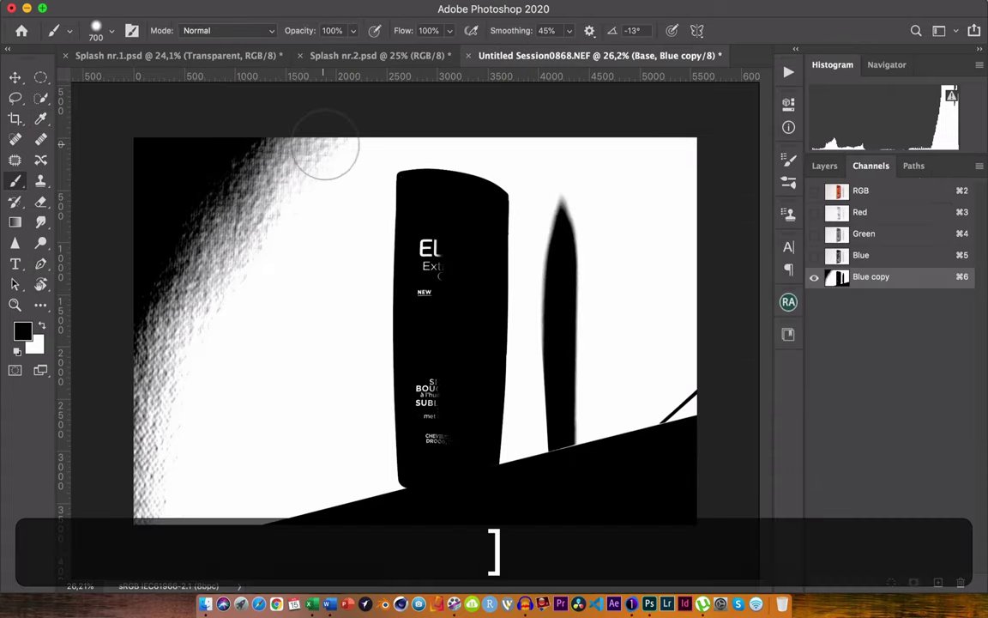
key("bracketright")
key("bracketright")
left_click(326, 148)
key("x")
left_click(330, 169)
mouse_move(329, 169)
left_mouse_down()
mouse_move(165, 409)
mouse_move(341, 132)
mouse_move(98, 184)
mouse_move(180, 150)
mouse_move(166, 228)
mouse_move(265, 177)
mouse_move(218, 268)
mouse_move(136, 320)
mouse_move(154, 463)
mouse_move(168, 405)
left_mouse_up()
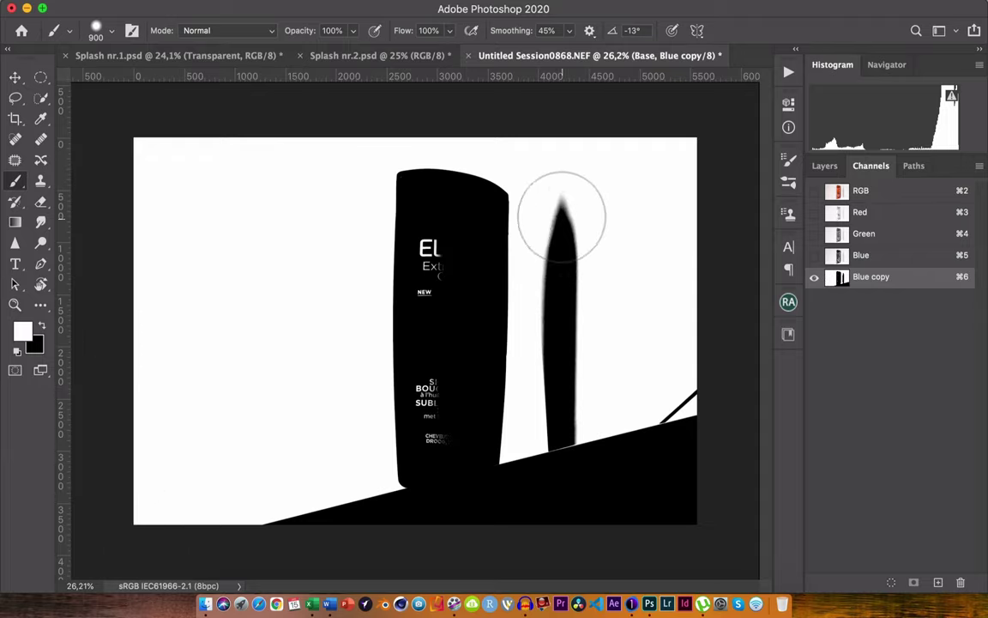
key("p")
left_click(524, 201)
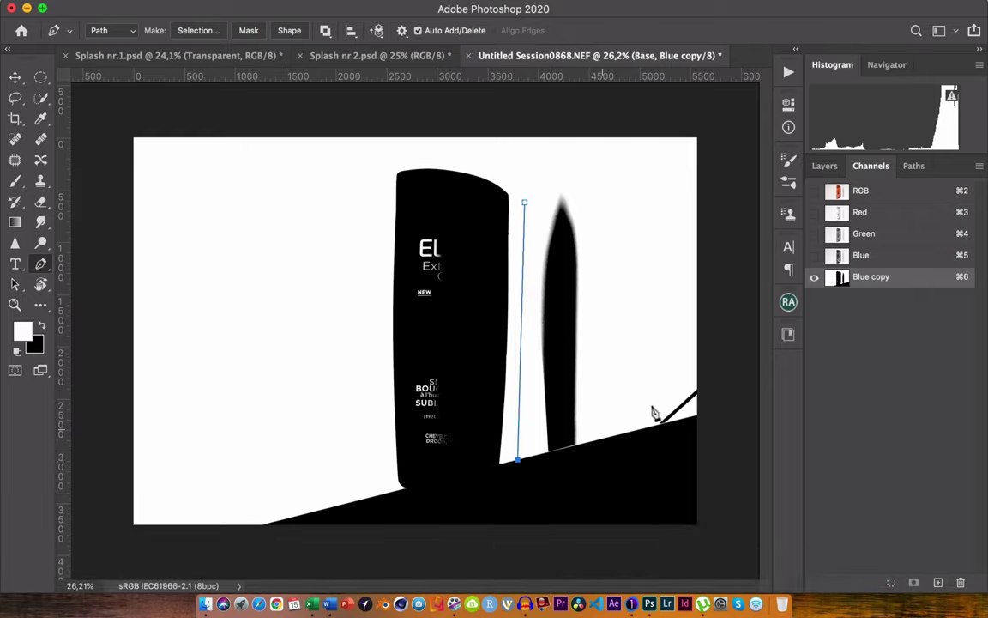
Turn a path around the shadow spike into a selection and paint the spike and diagonal line white
left_click(697, 203)
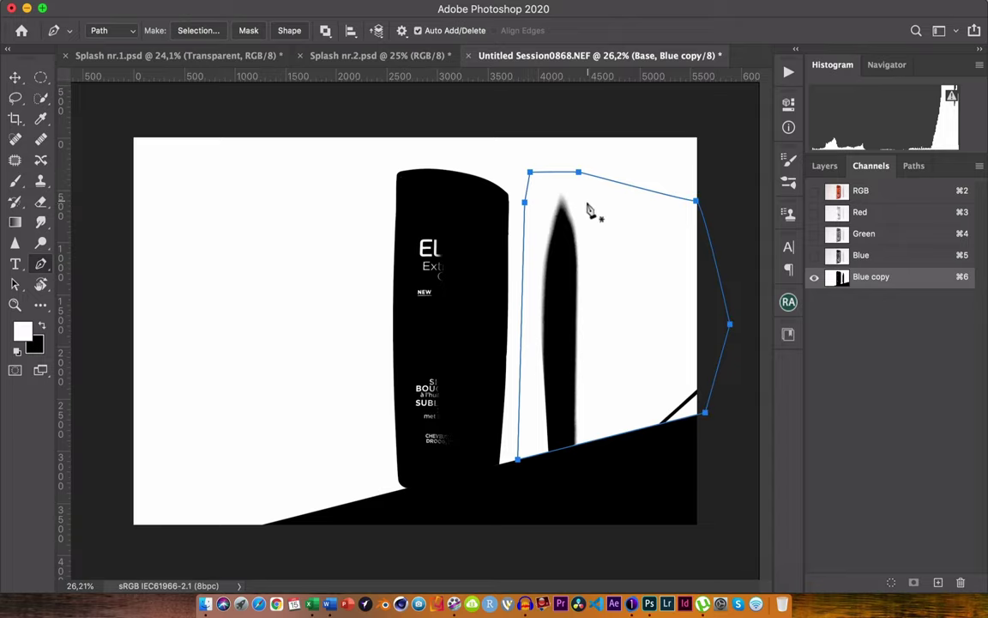
left_click(201, 34)
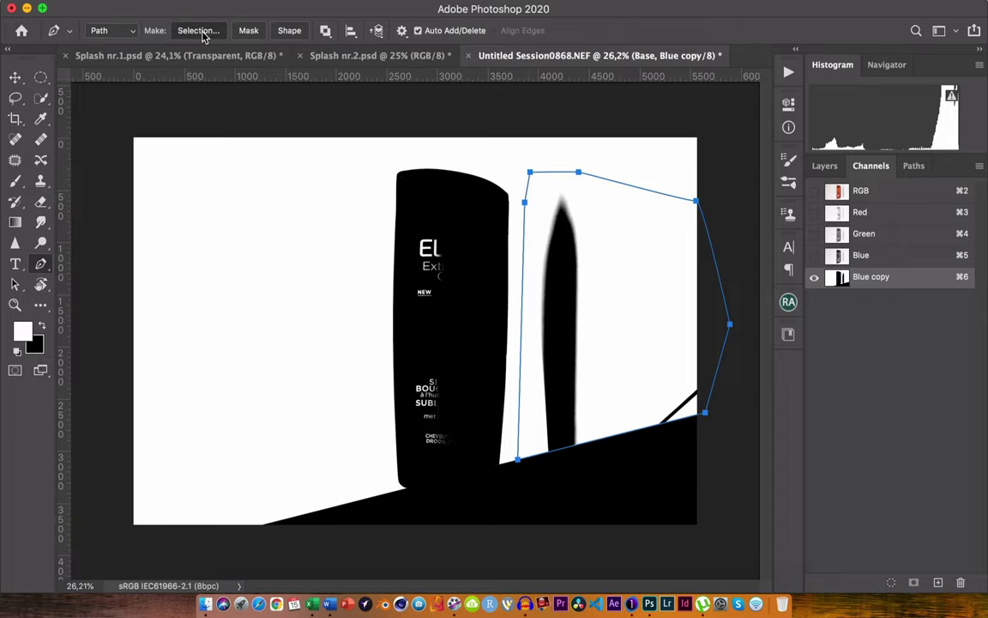
left_click(358, 157)
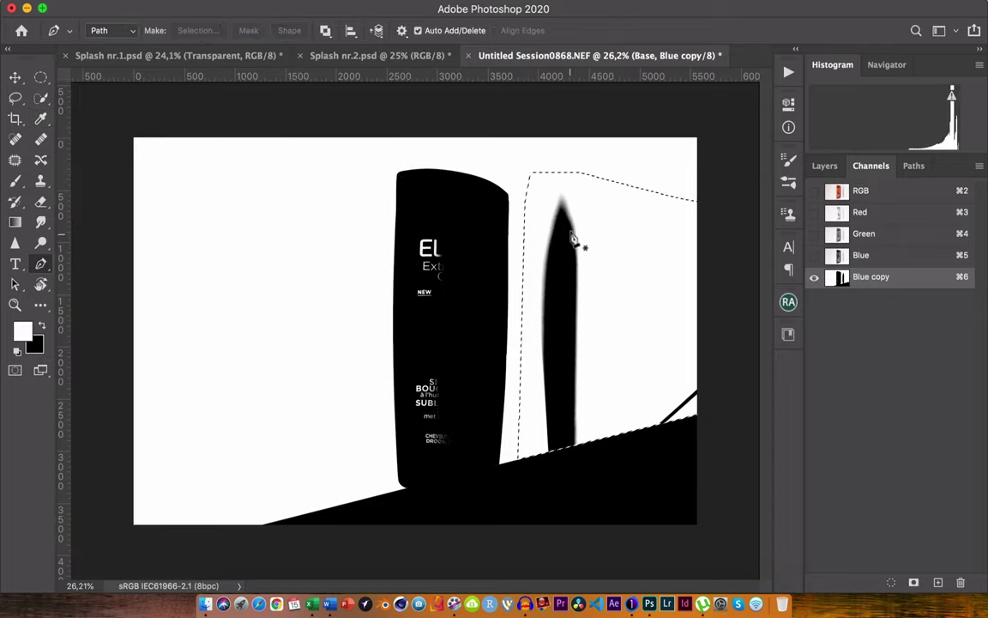
key("b")
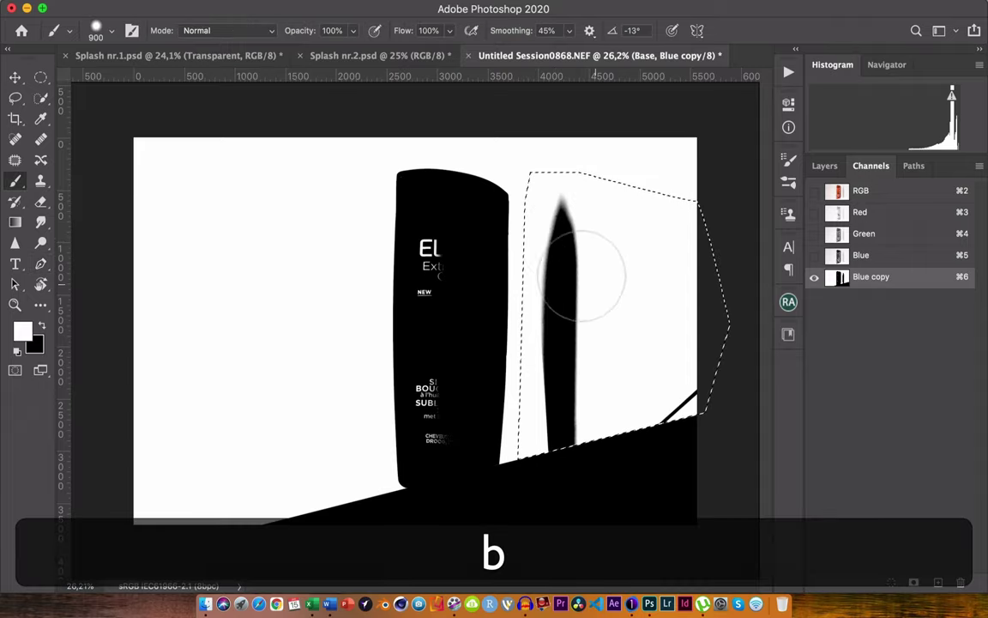
left_click_drag(566, 171, 555, 489)
left_click_drag(607, 419, 669, 403)
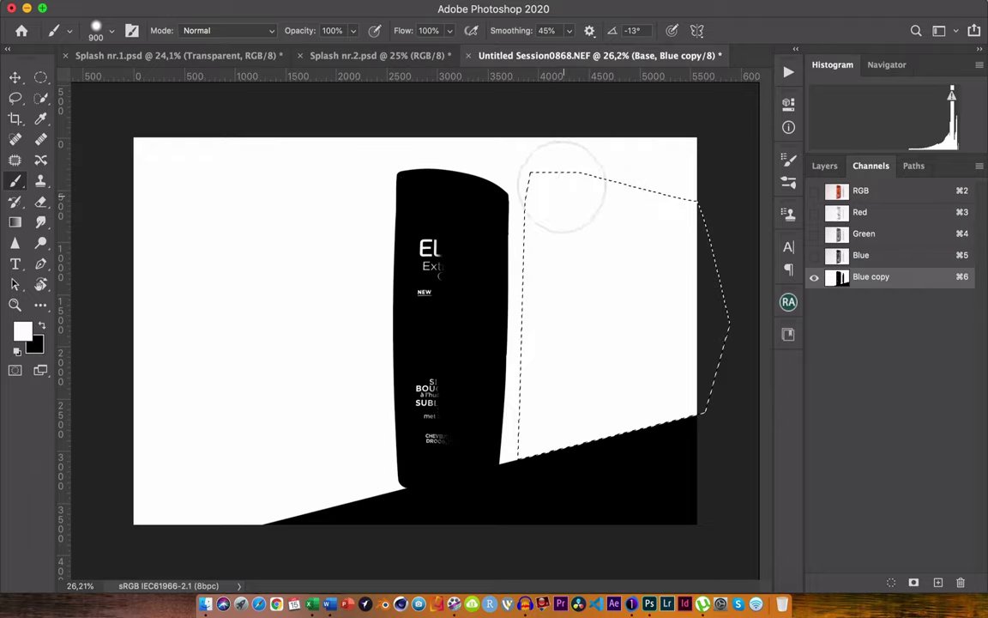
Deselect and paint over the bottle's white label lettering in black with a smaller brush
key("super+d")
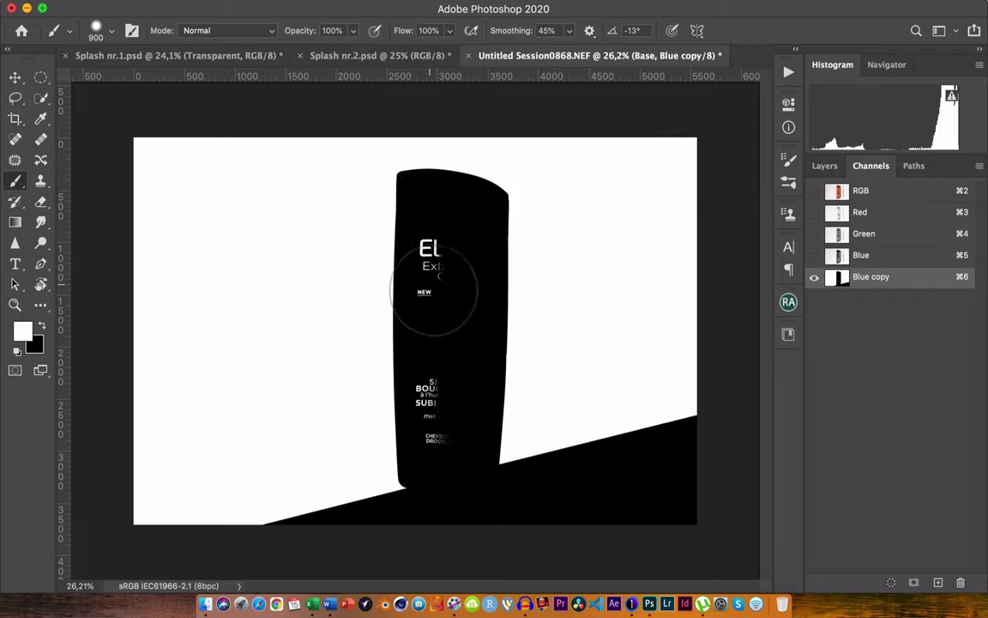
key("b")
key("x")
key("[")
key("[")
key("[")
key("[")
left_click_drag(433, 249, 403, 225)
left_click_drag(418, 177, 435, 452)
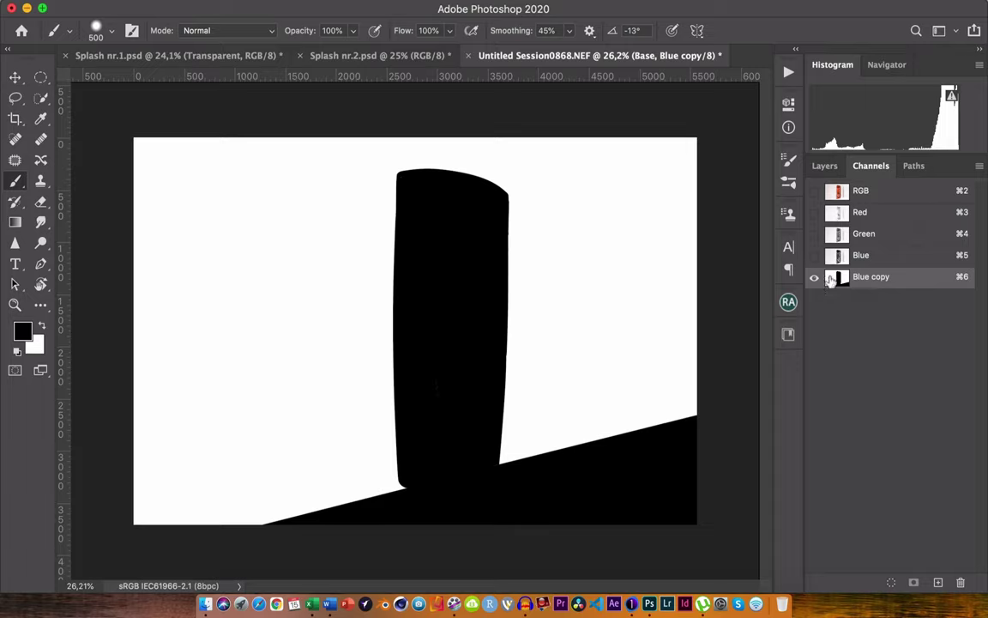
Load Blue copy as a selection, invert it to the bottle and shelf, and return to RGB
key("super")
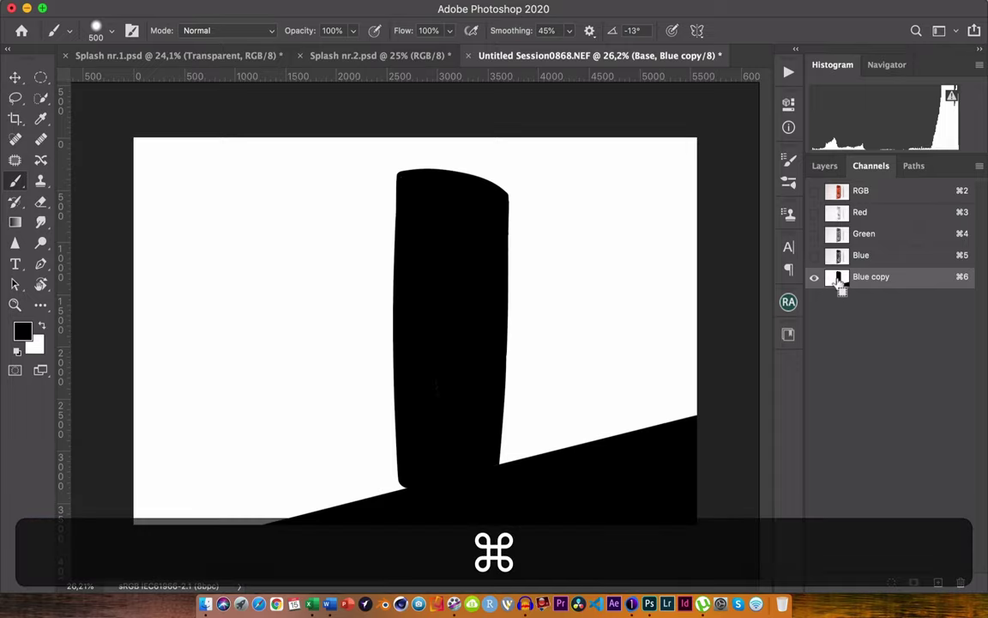
left_click(839, 279, "super")
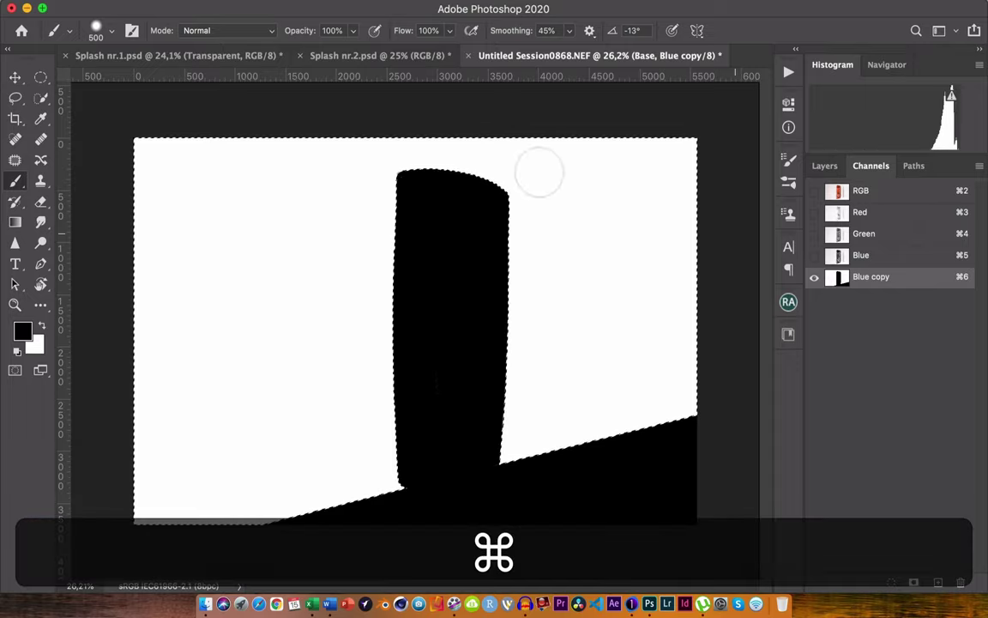
left_click(322, 2)
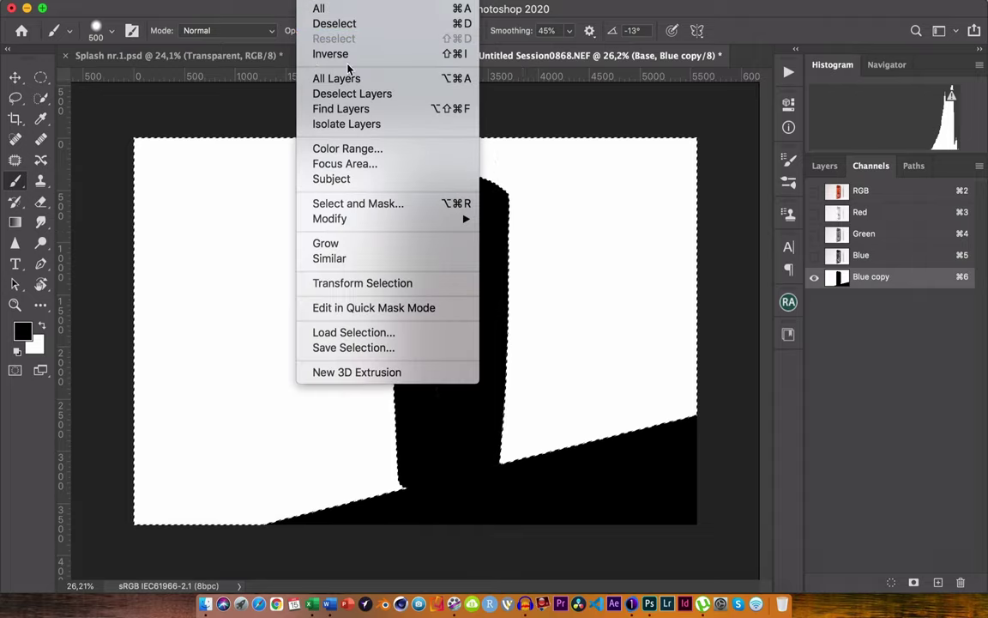
left_click(331, 54)
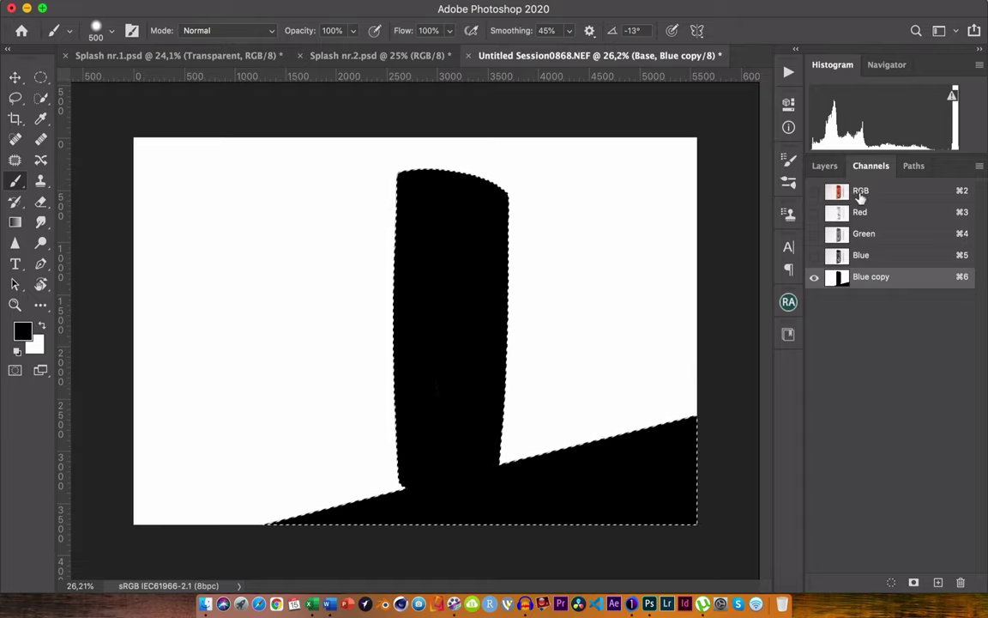
left_click(857, 192)
left_click(823, 165)
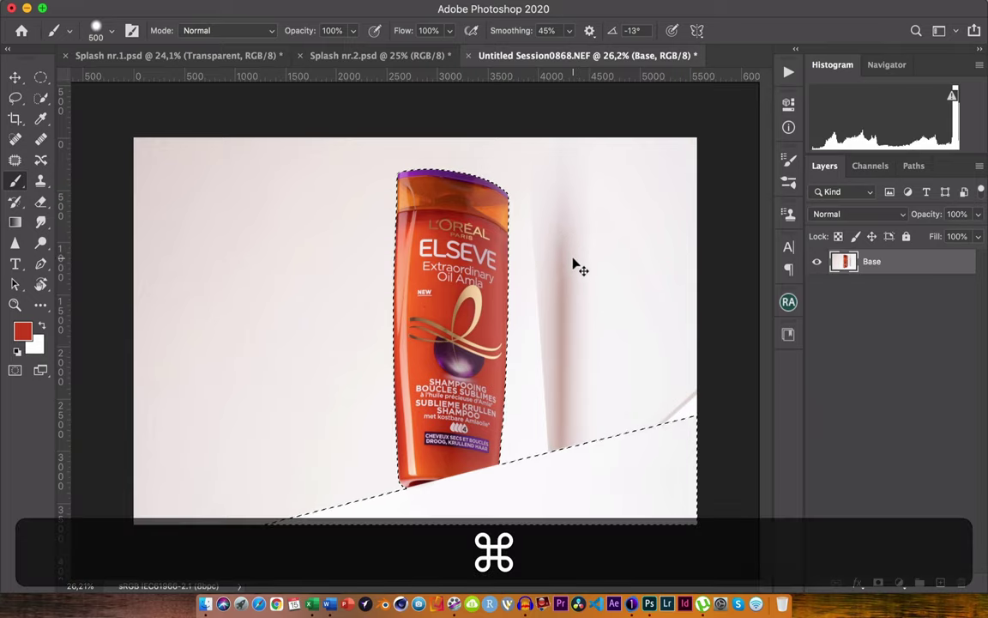
Copy the selected bottle onto a new layer named 'Produs fundal transparent'
key("ctrl+j")
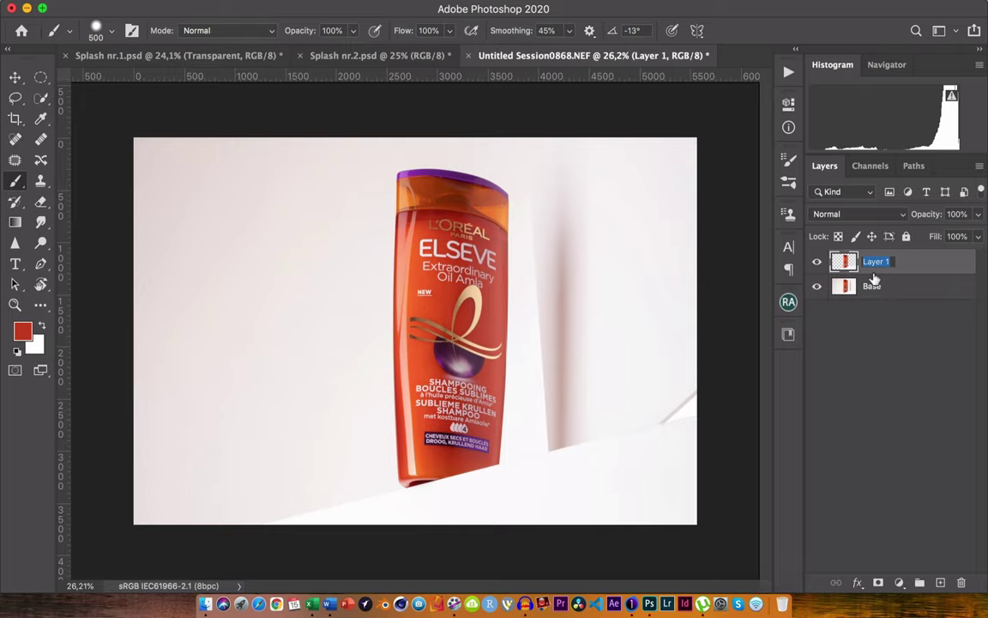
type("Produs ")
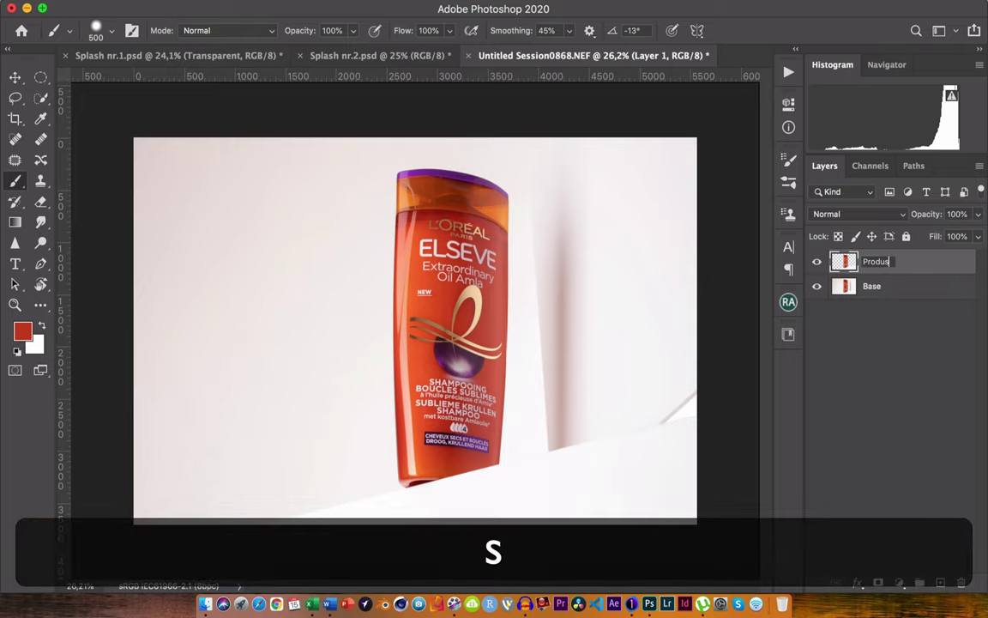
type("fundal transparent")
key("Return")
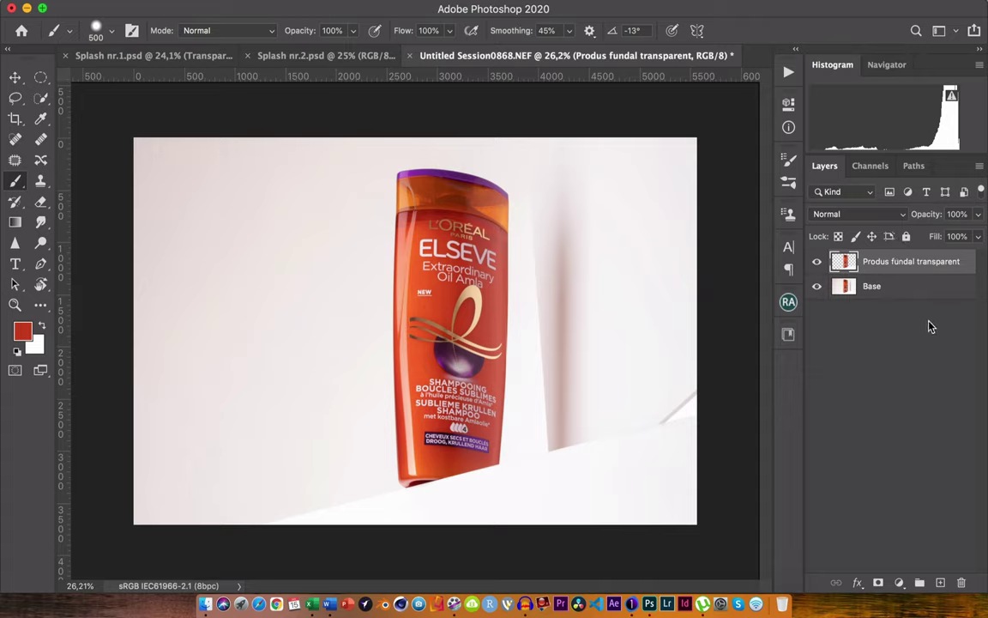
Add an empty layer named 'Fundal' beneath 'Produs fundal transparent'
left_click(940, 583)
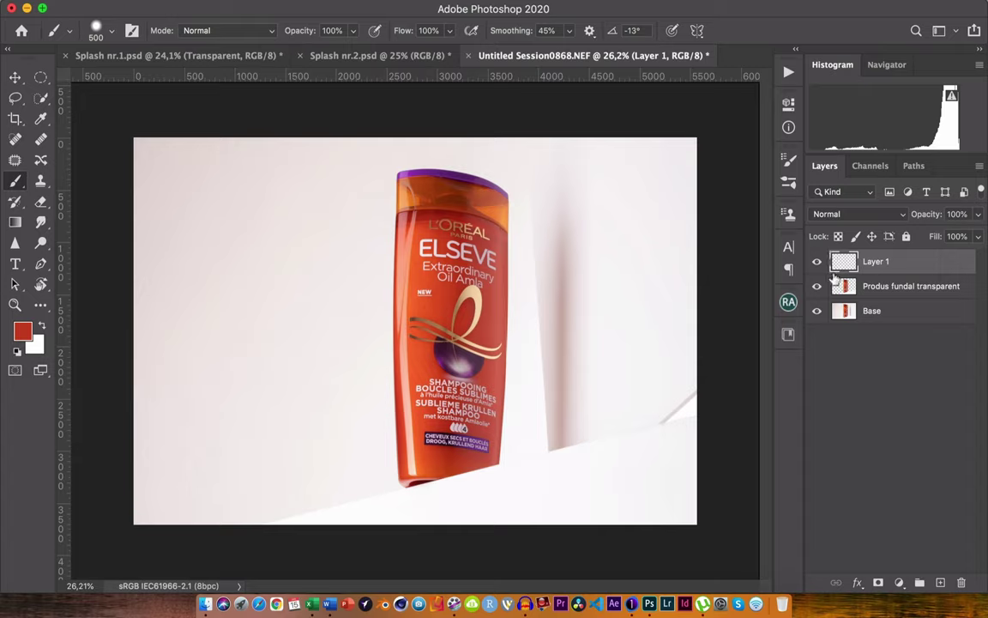
left_click_drag(836, 276, 847, 296)
double_click(875, 287)
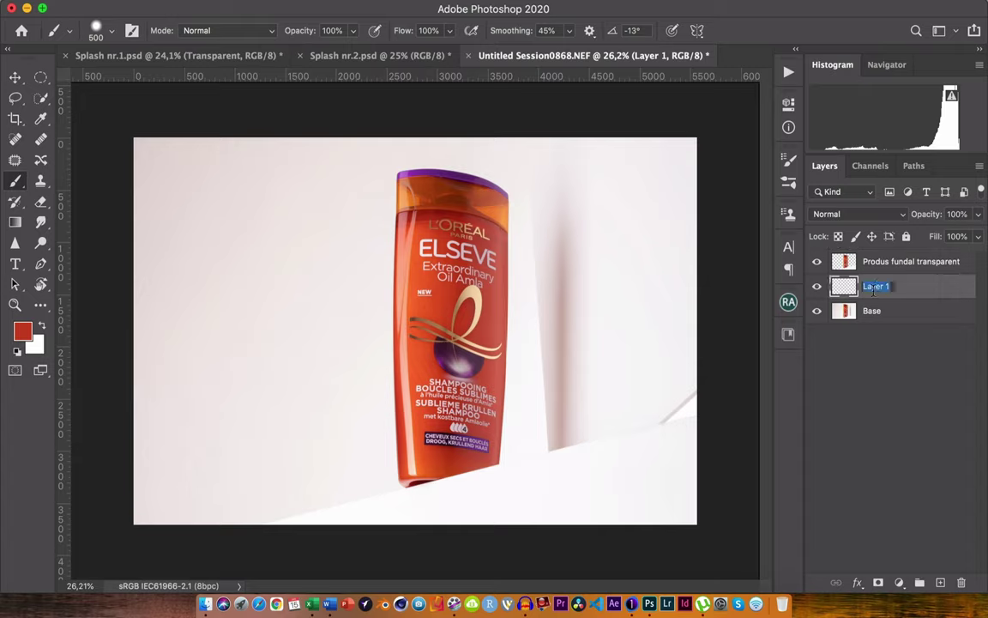
type("Fundal")
key("Return")
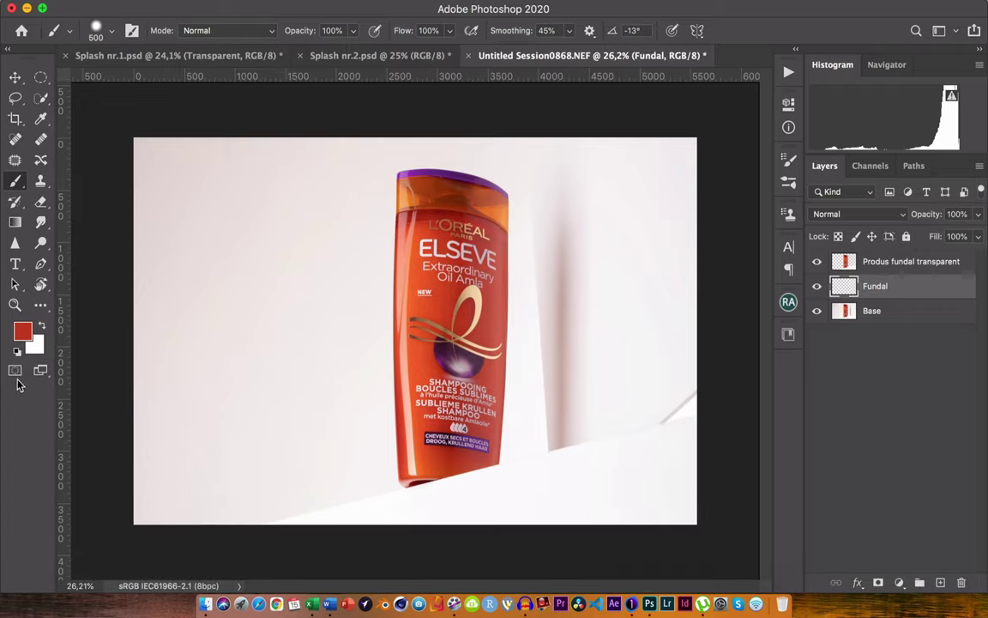
left_click(39, 120)
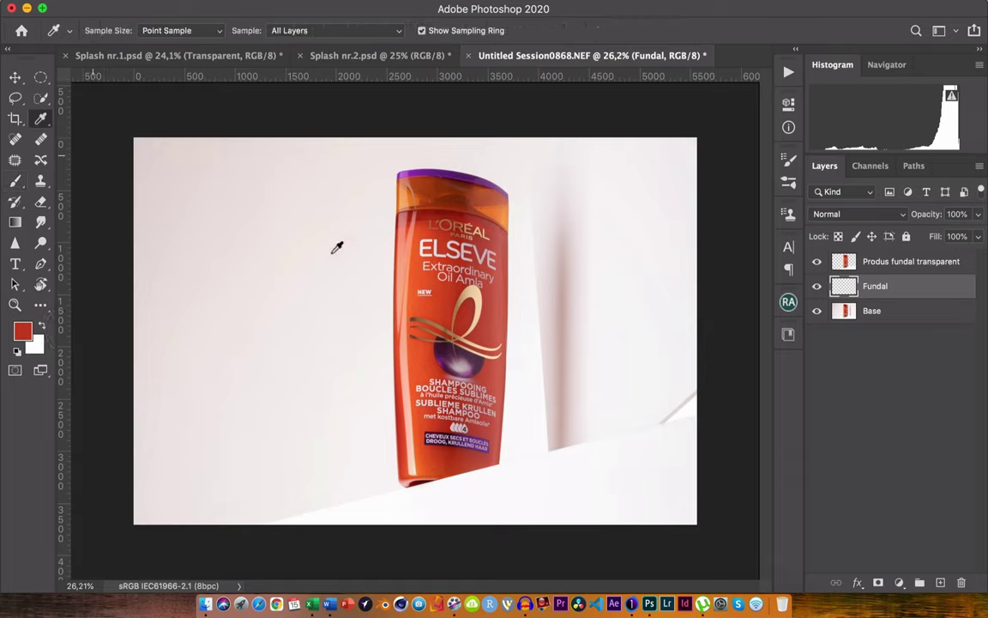
Sample the bottle's red and fill the Fundal layer with it using the Paint Bucket
left_click(470, 312)
key("g")
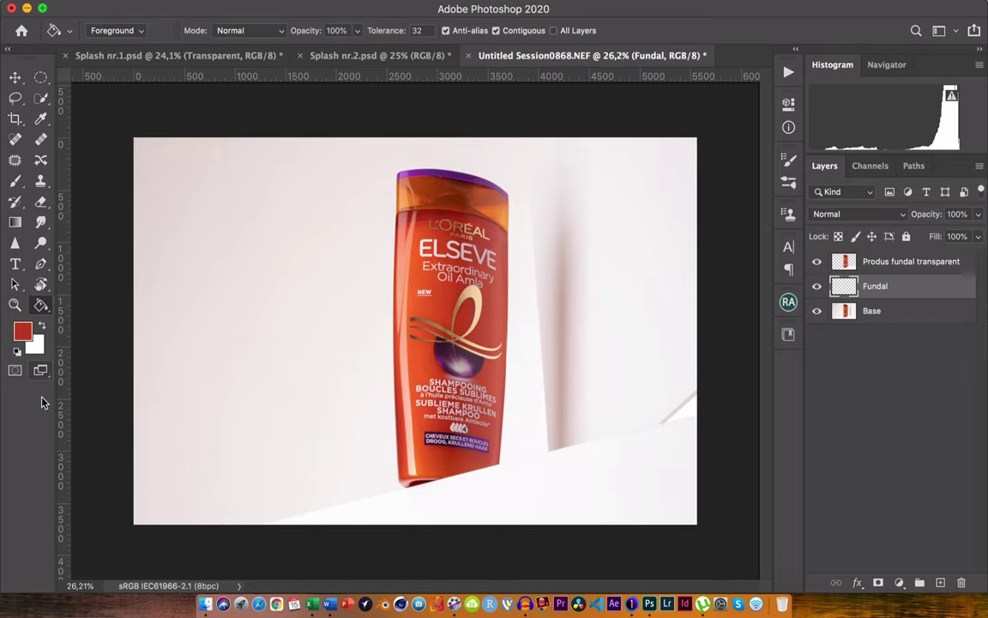
left_click(244, 510)
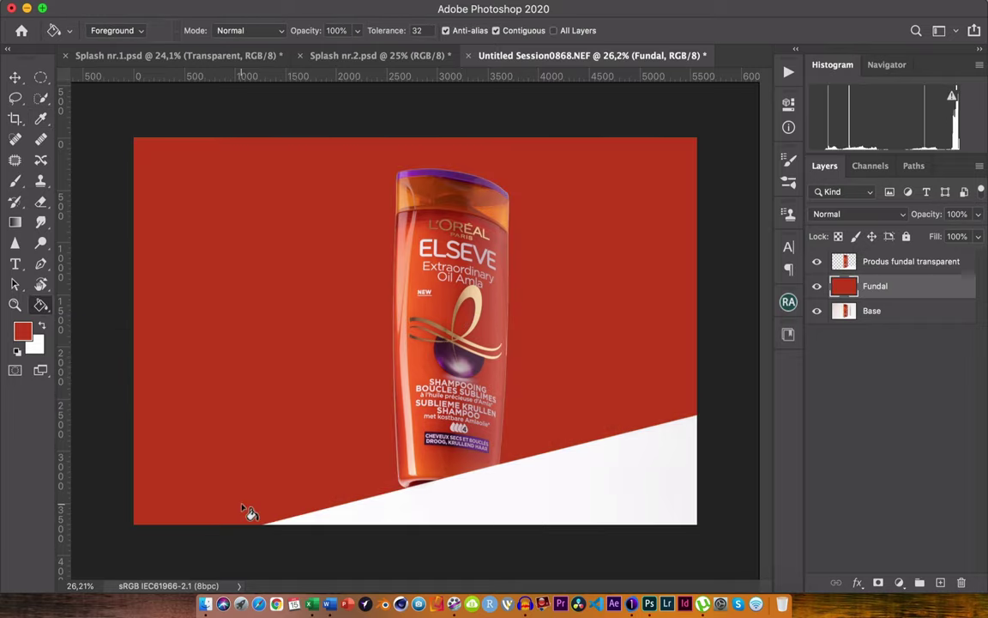
left_click(845, 261)
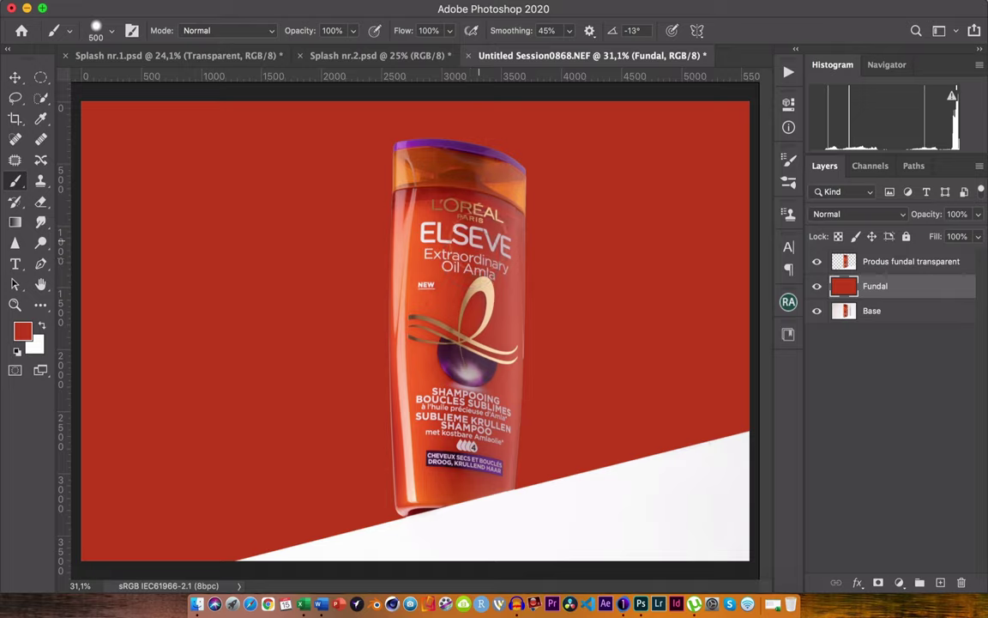
Select an elliptical marquee around the bottle and add a brightening Curves adjustment limited to it
left_click(39, 79)
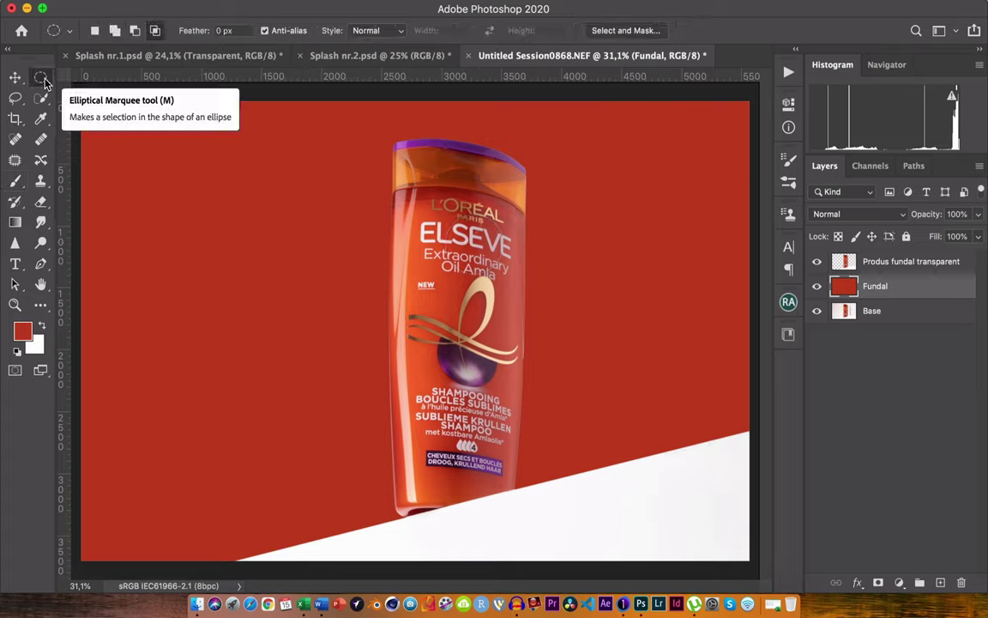
left_click_drag(371, 138, 547, 537)
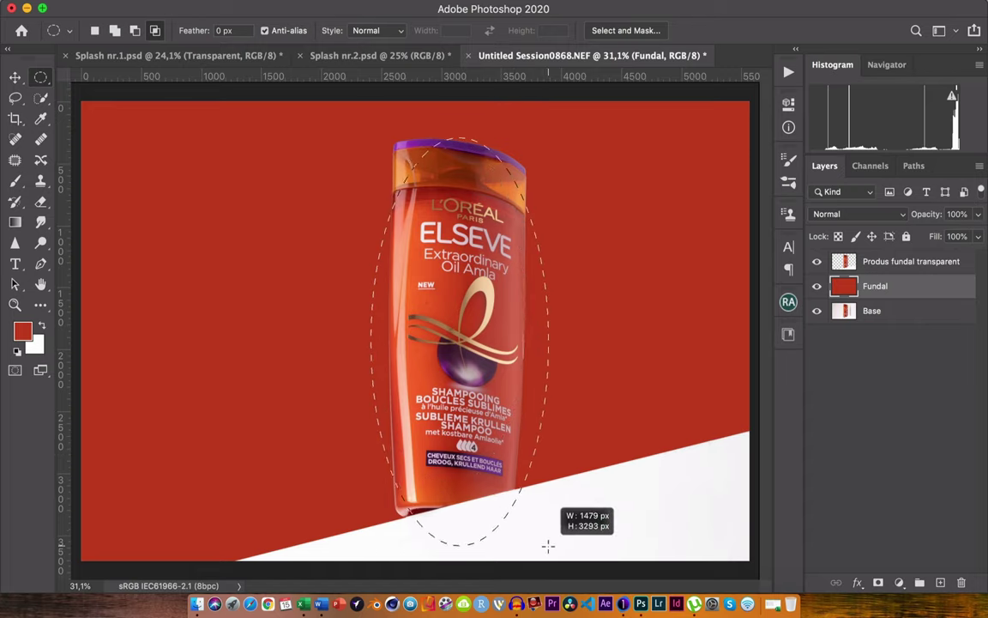
left_click_drag(547, 538, 548, 542)
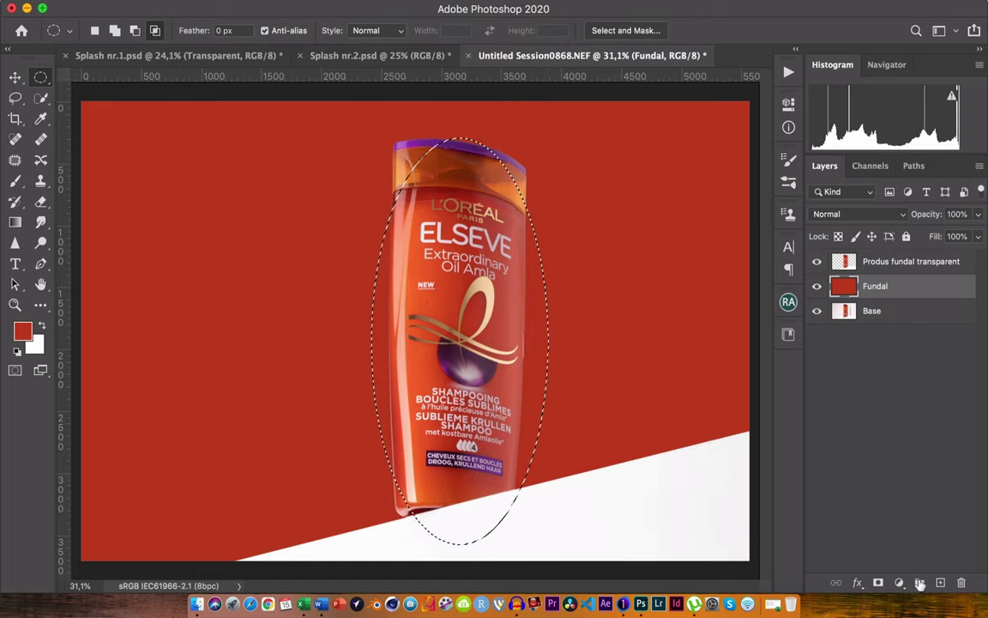
left_click(898, 582)
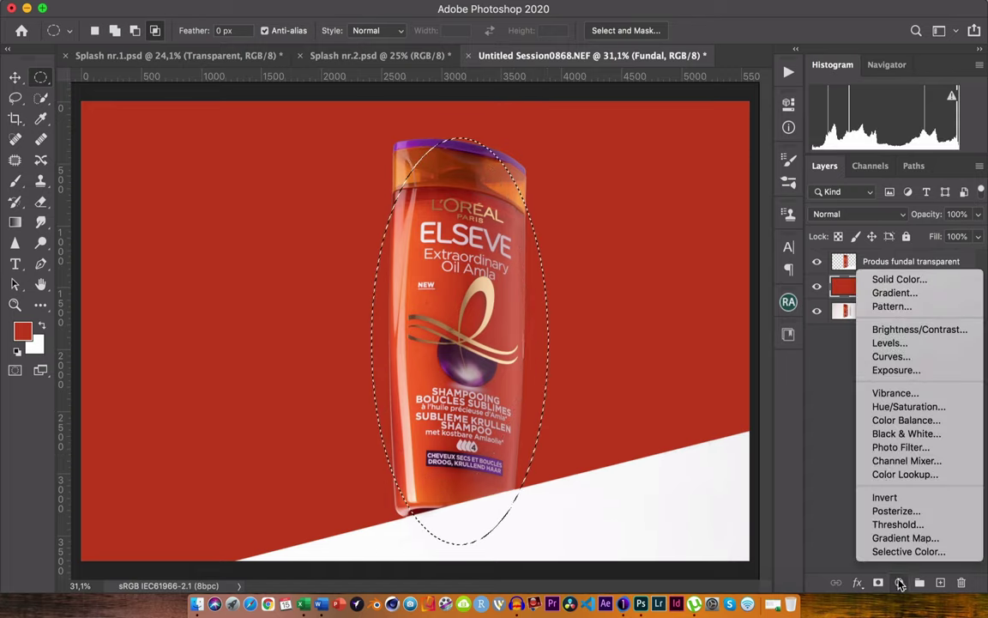
left_click(895, 357)
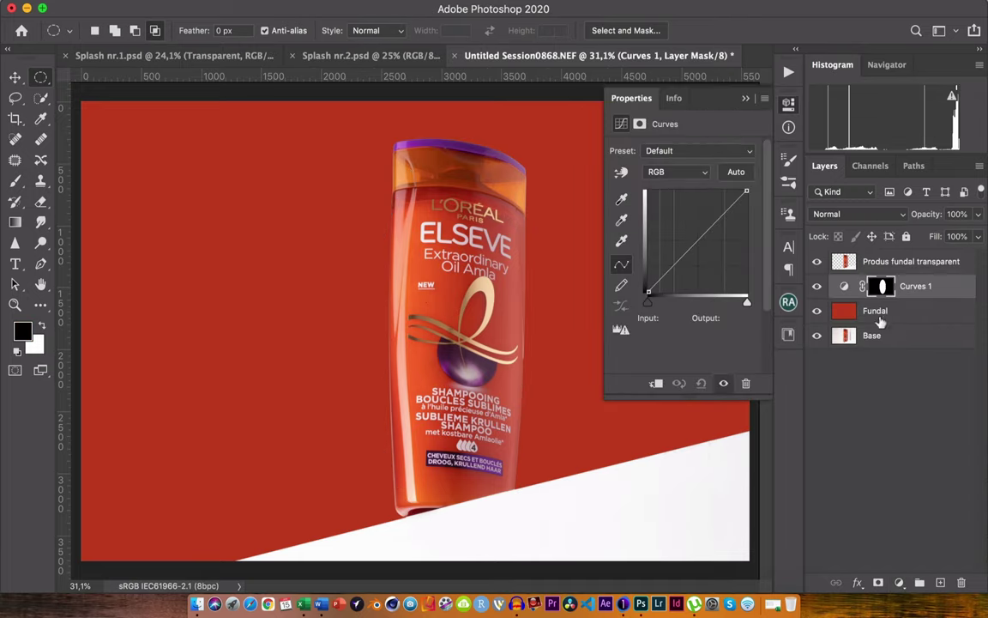
left_click_drag(688, 249, 681, 221)
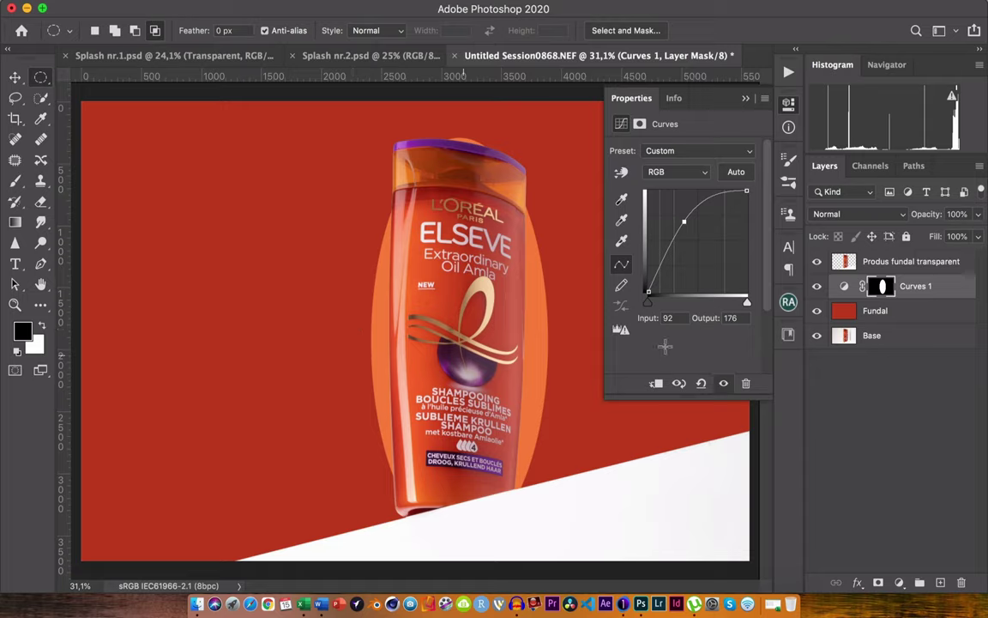
Feather the Curves 1 oval mask to about 509 px for a soft glow
left_click(641, 126)
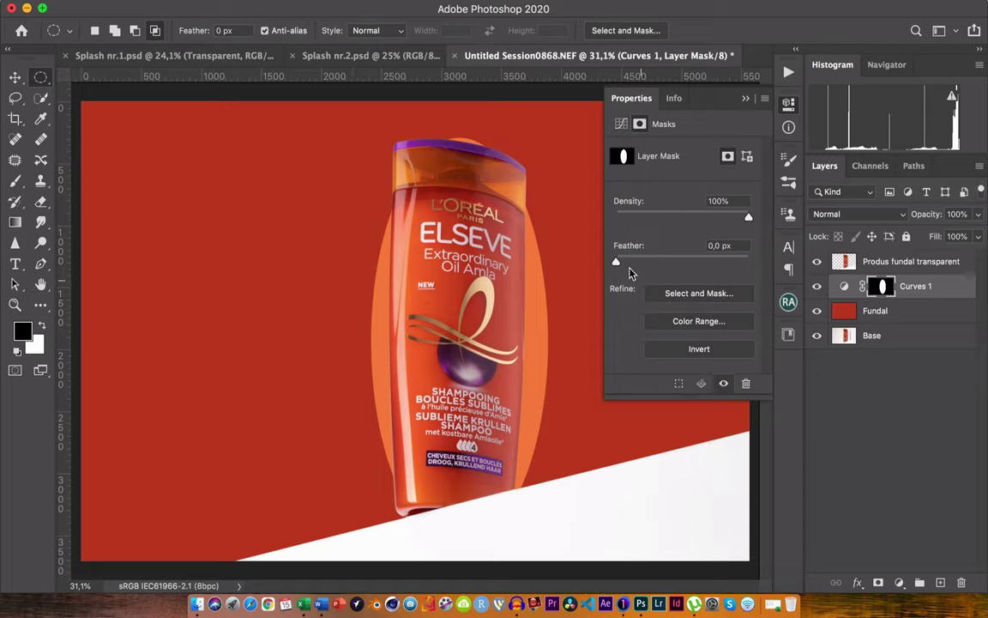
left_click_drag(616, 261, 623, 263)
left_click_drag(690, 263, 720, 265)
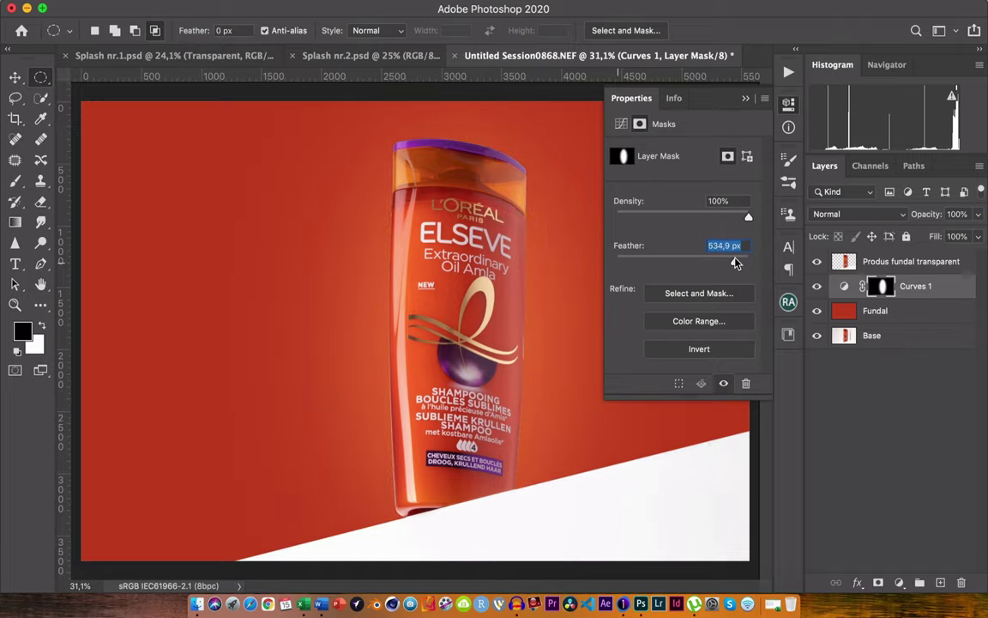
left_click_drag(735, 263, 732, 264)
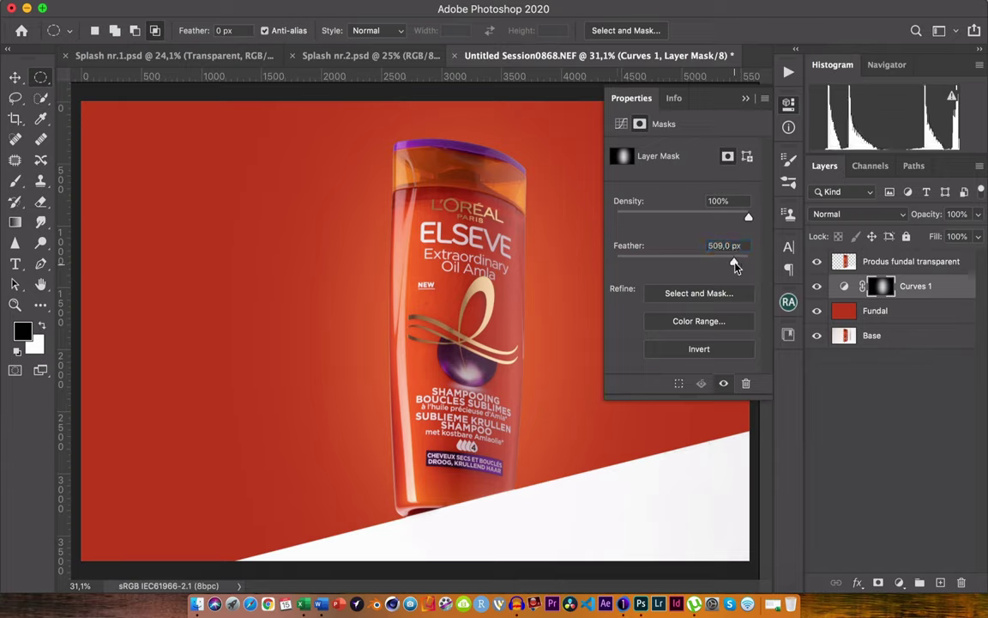
left_click_drag(736, 265, 733, 265)
left_click(746, 100)
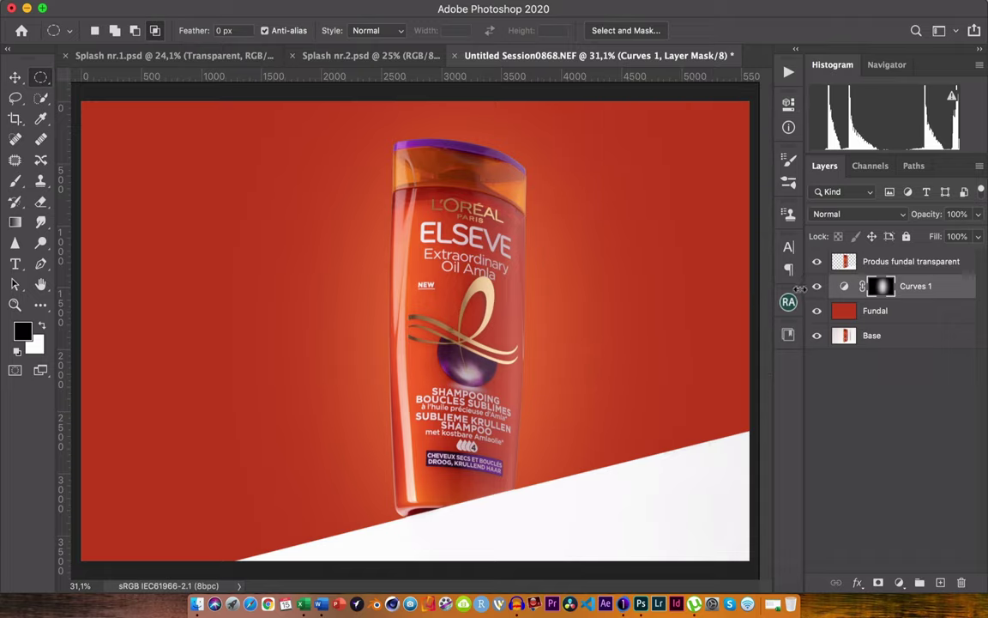
Duplicate Curves 1 and nudge the copy's curve point to intensify the glow
key("ctrl+j")
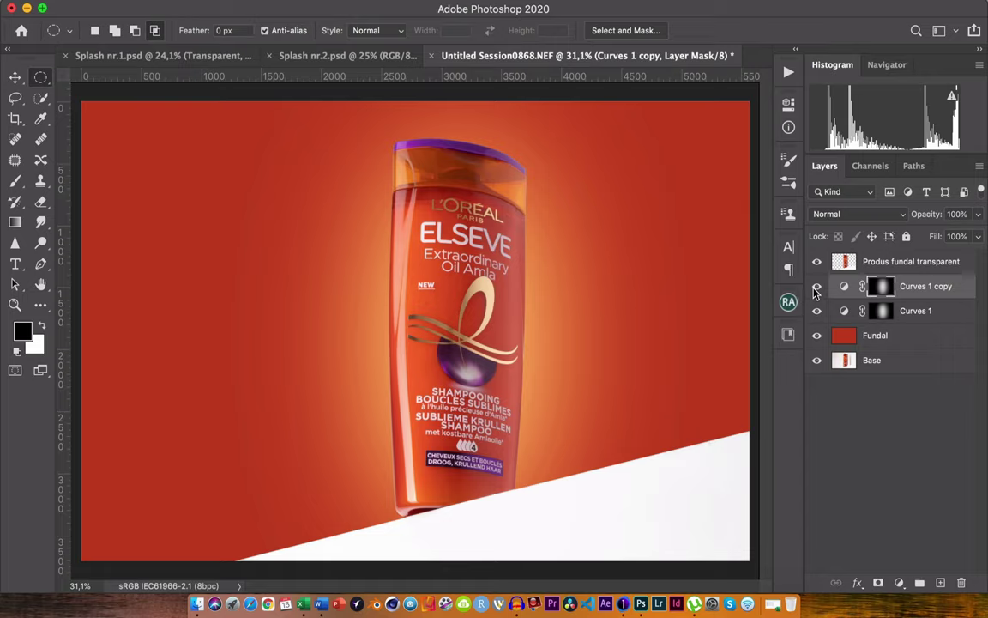
left_click(843, 289)
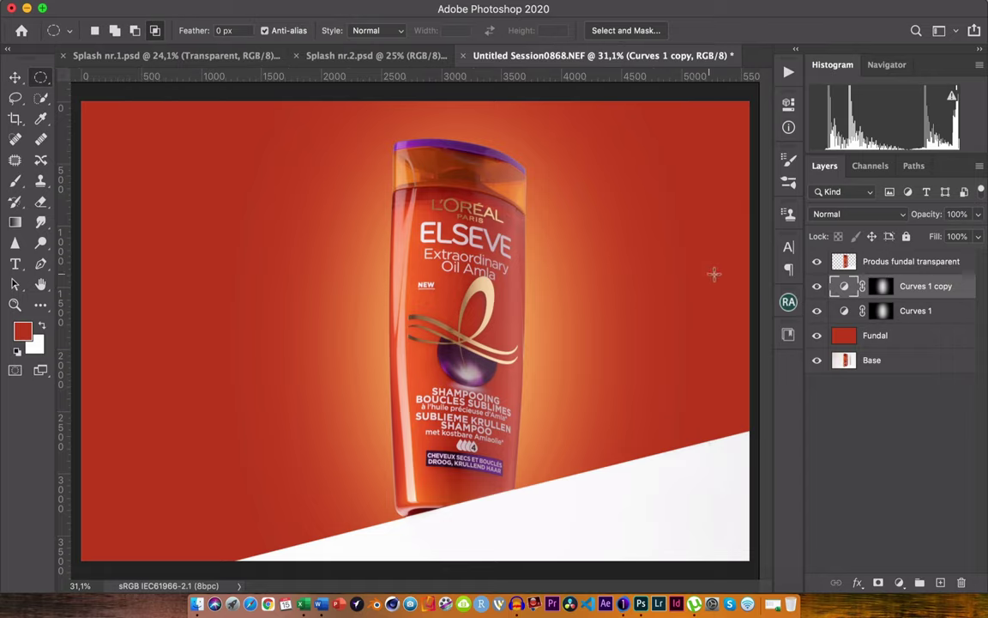
double_click(843, 289)
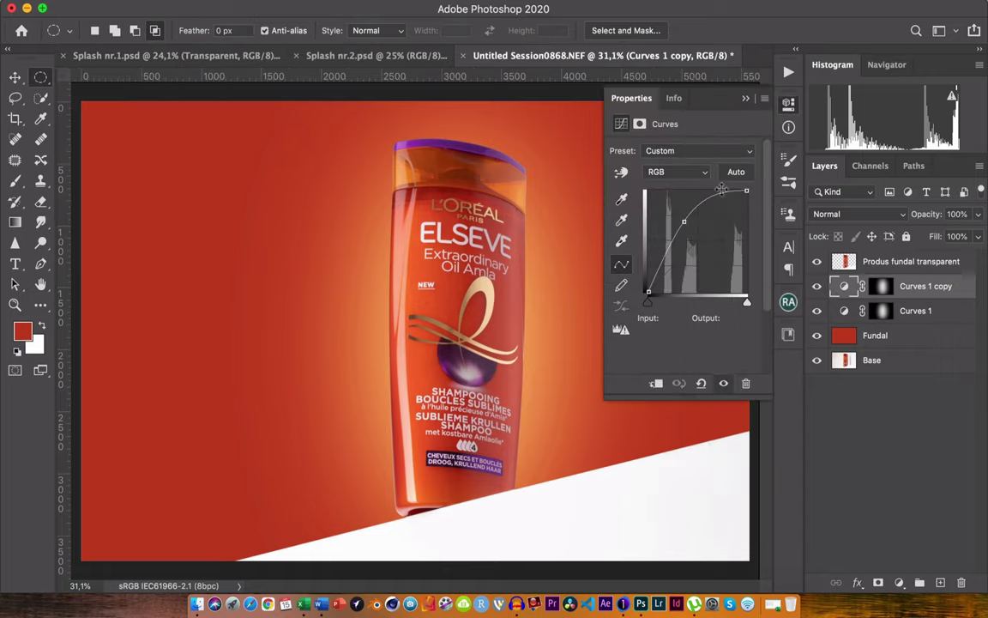
left_click_drag(684, 222, 681, 218)
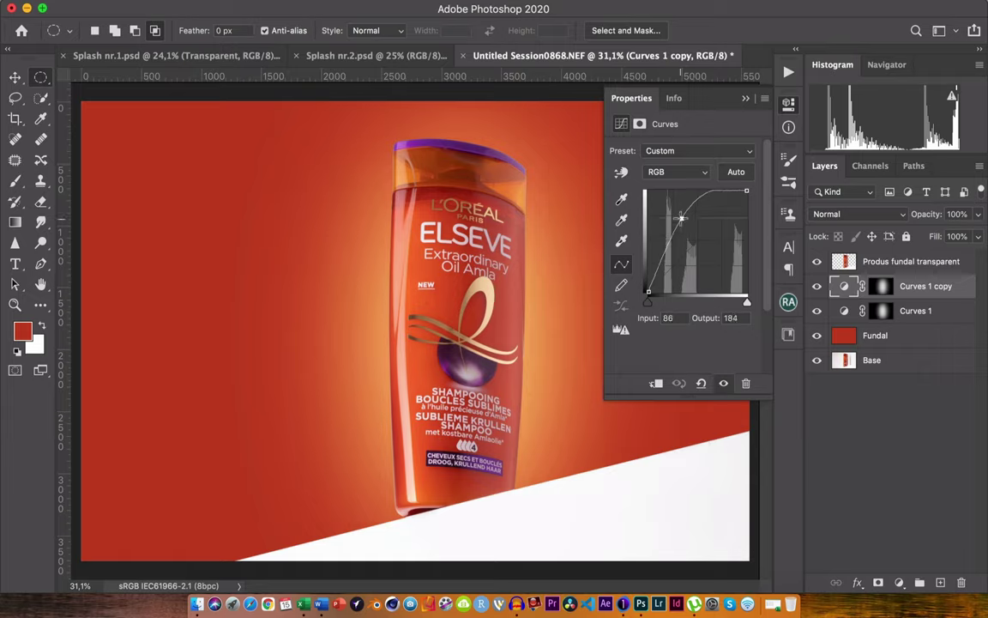
left_click(639, 123)
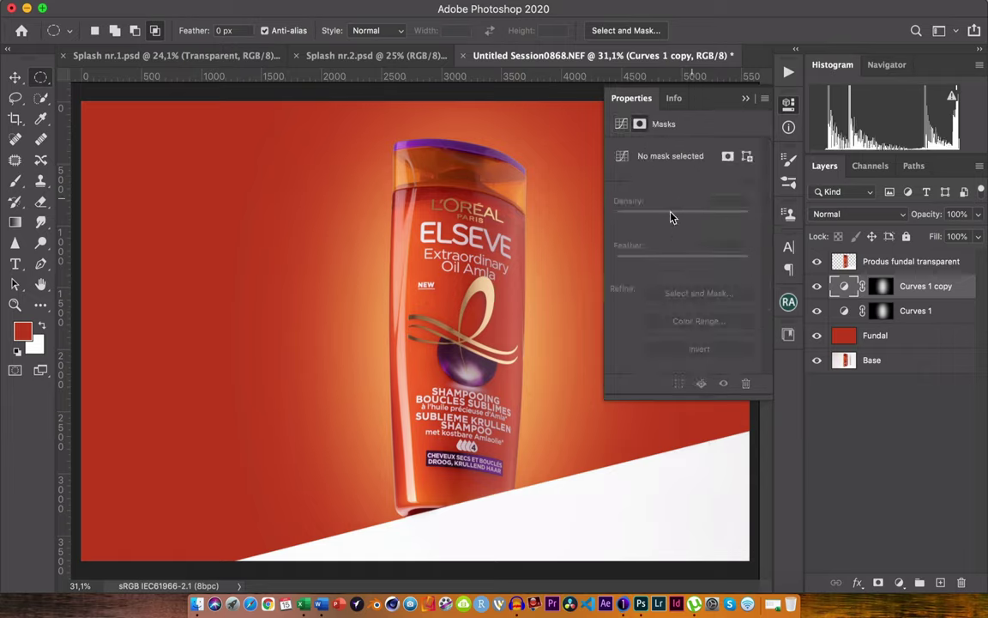
left_click(879, 286)
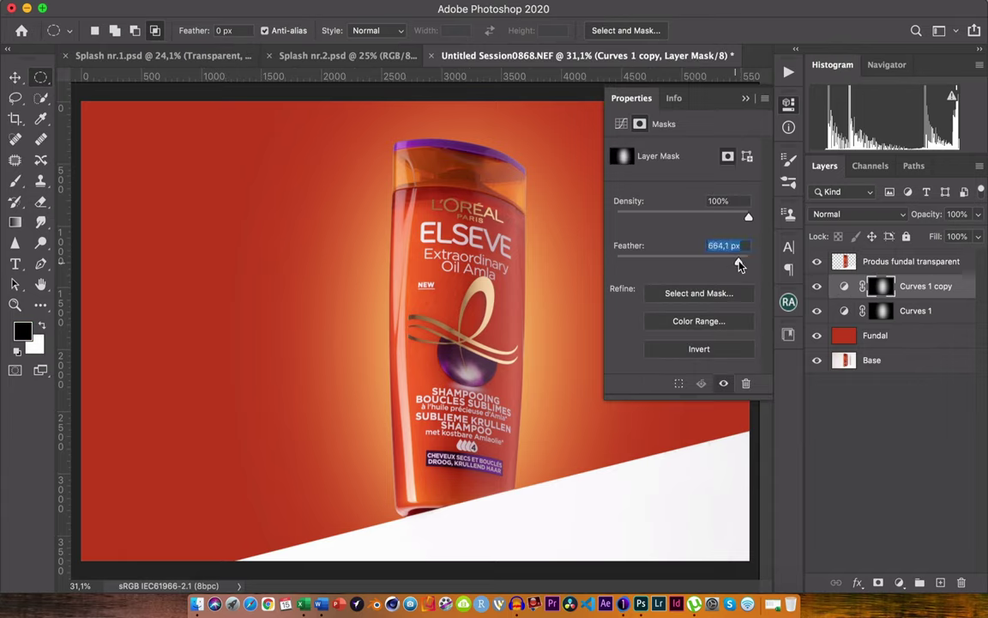
left_click(743, 99)
left_click(816, 288)
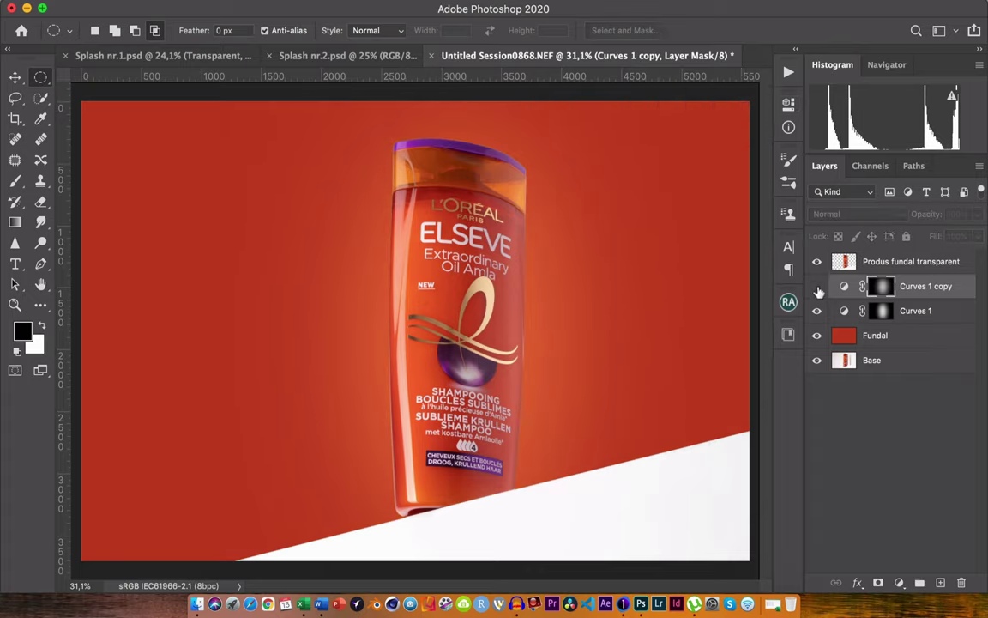
Group Curves 1 and its copy into a folder named Gradient
left_click(919, 316, "shift")
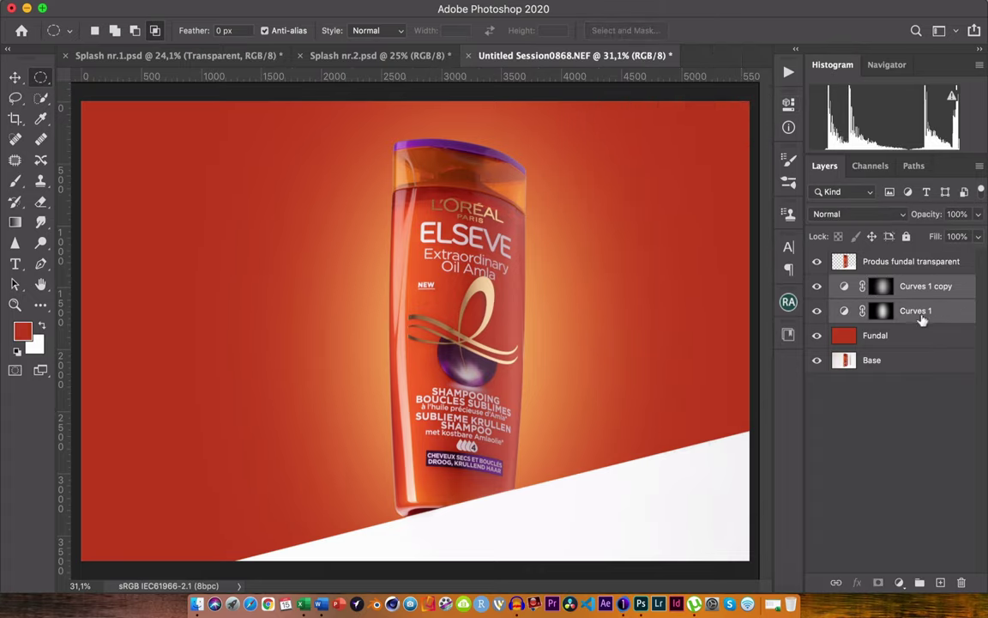
left_click_drag(920, 315, 919, 583)
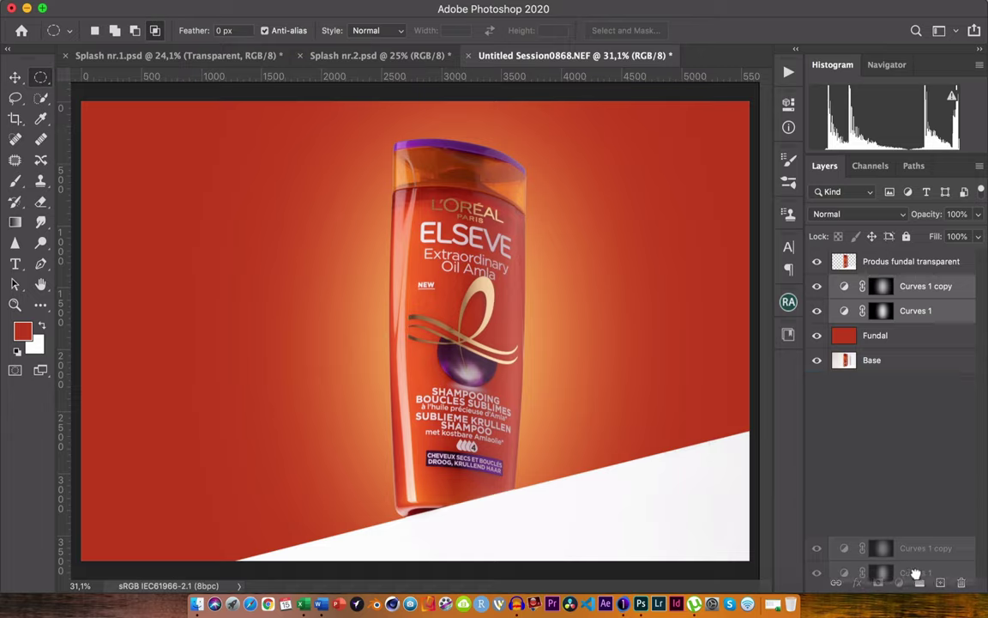
type("Gradient")
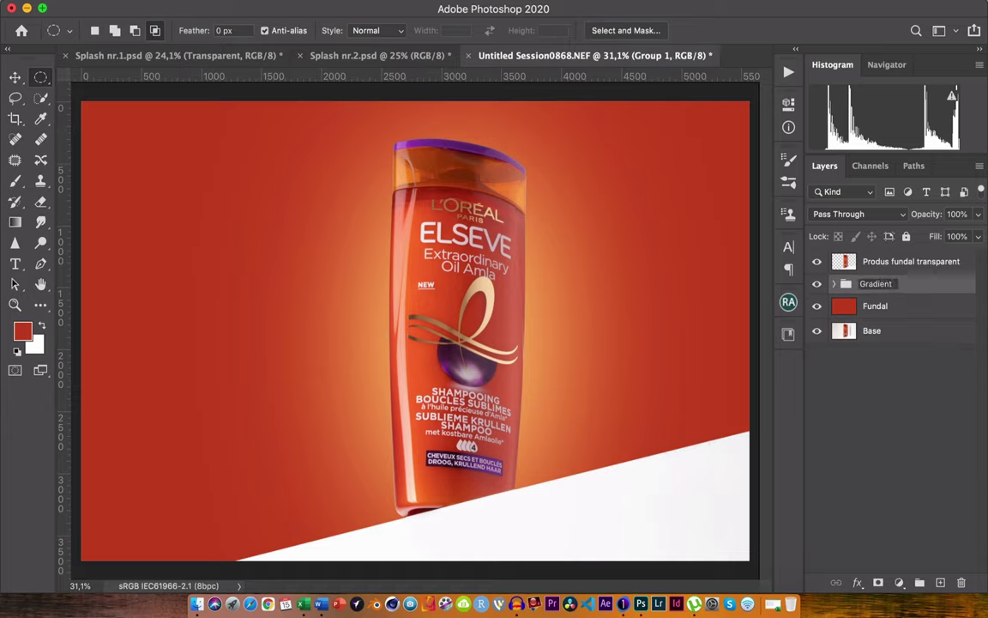
key("Return")
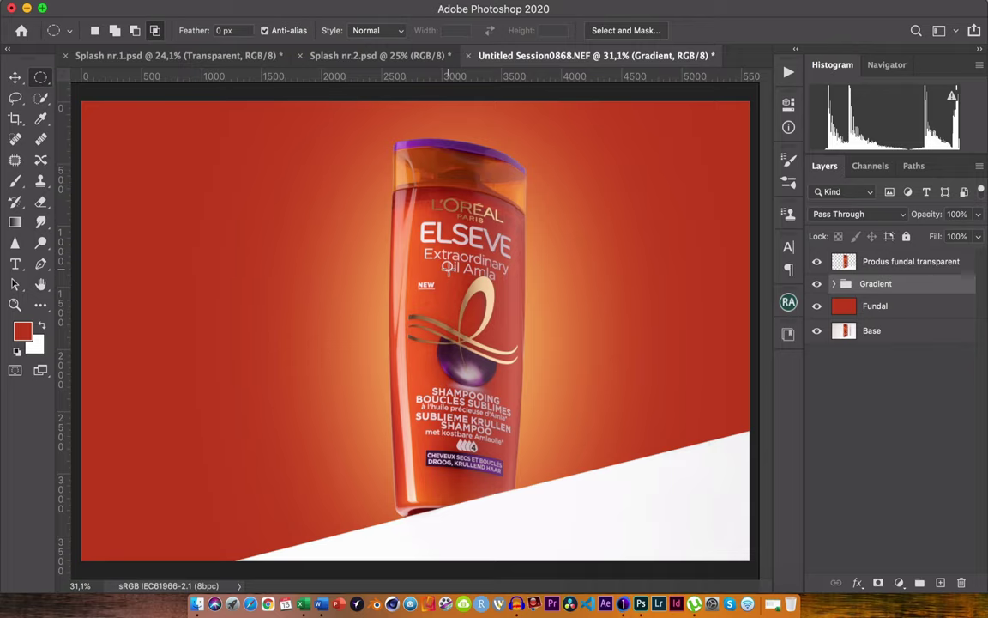
Choose the Spot Healing Brush for retouching
scroll(527, 254, "up", 3)
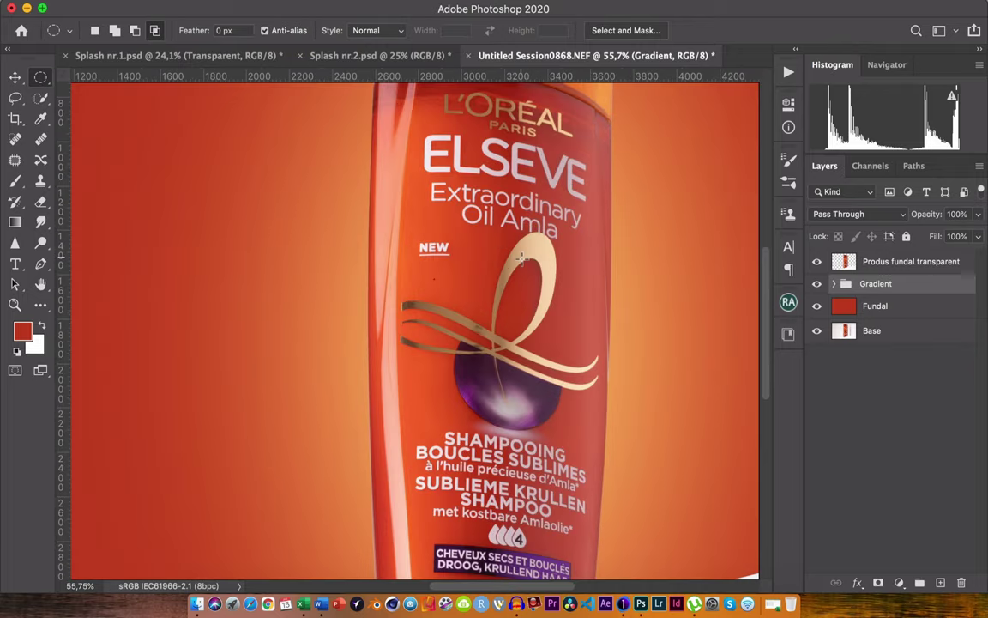
scroll(526, 254, "up", 2)
scroll(523, 255, "up", 3)
scroll(522, 257, "up", 3)
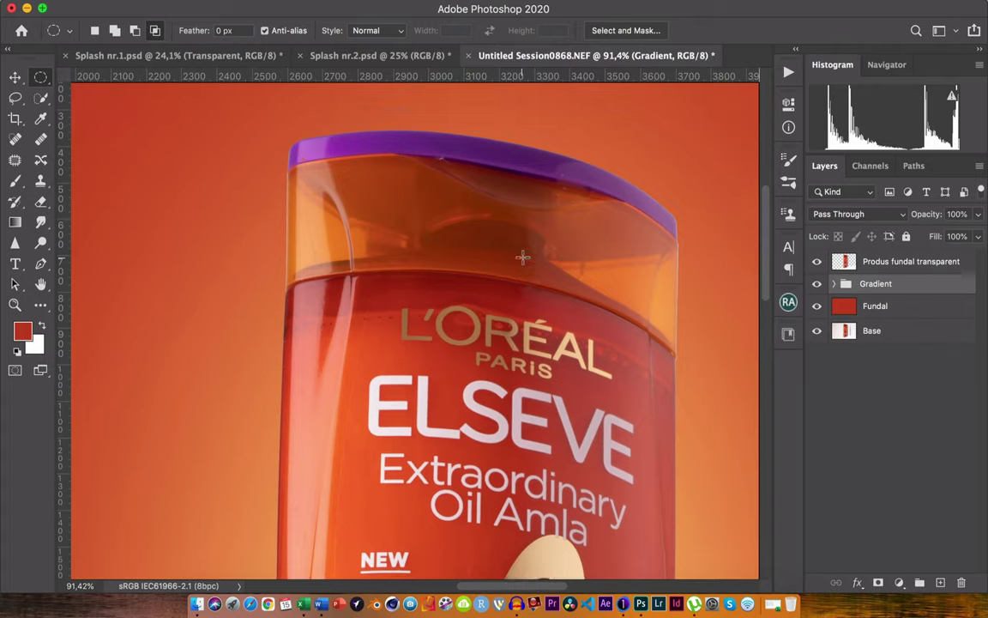
scroll(522, 256, "right", 1)
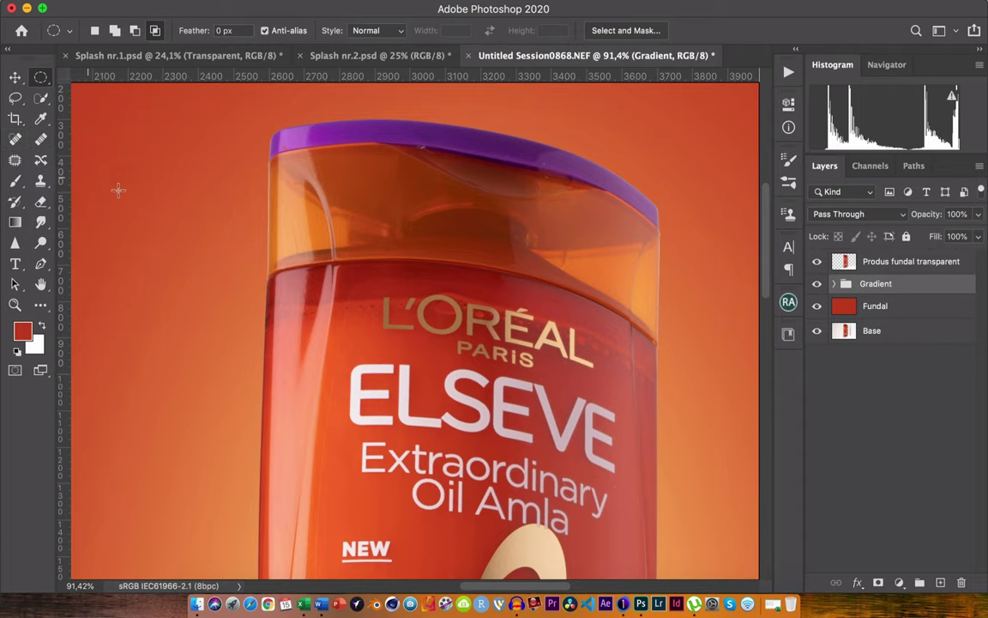
key("s")
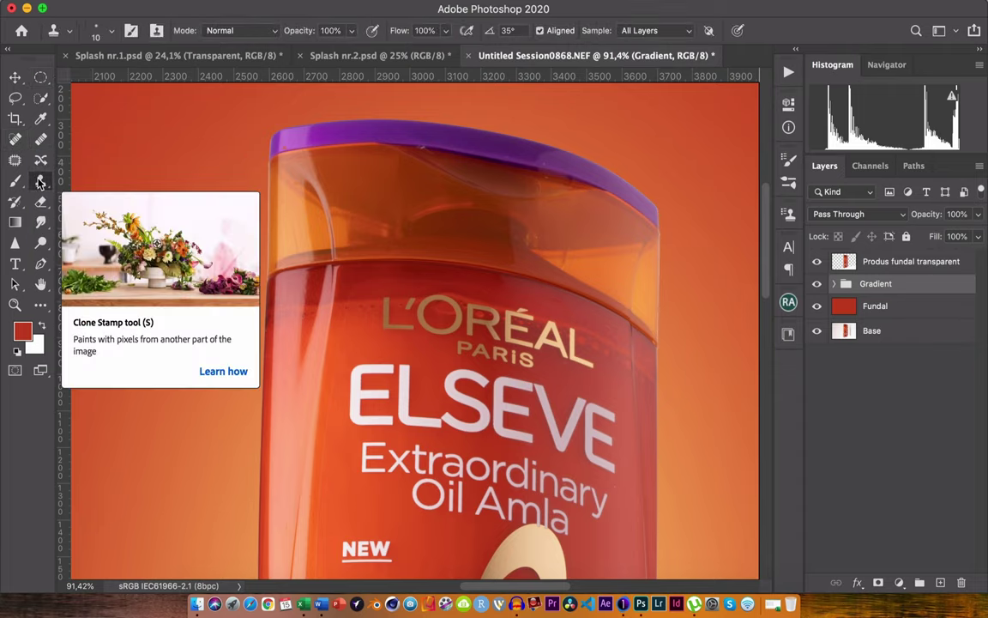
left_click(16, 141)
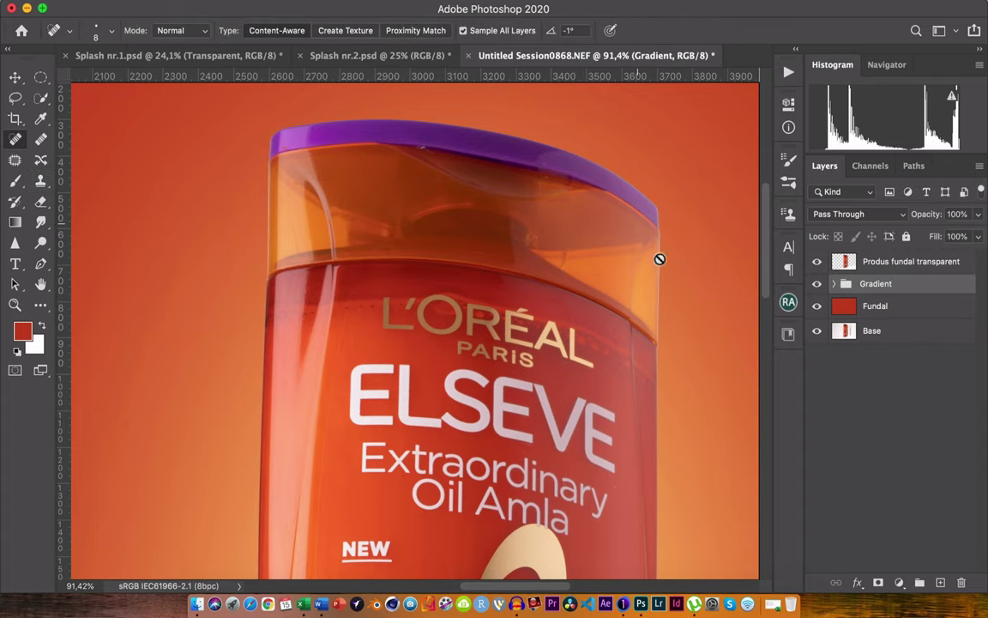
Add a new layer named Clean above Produs fundal transparent
left_click(892, 261)
left_click(940, 583)
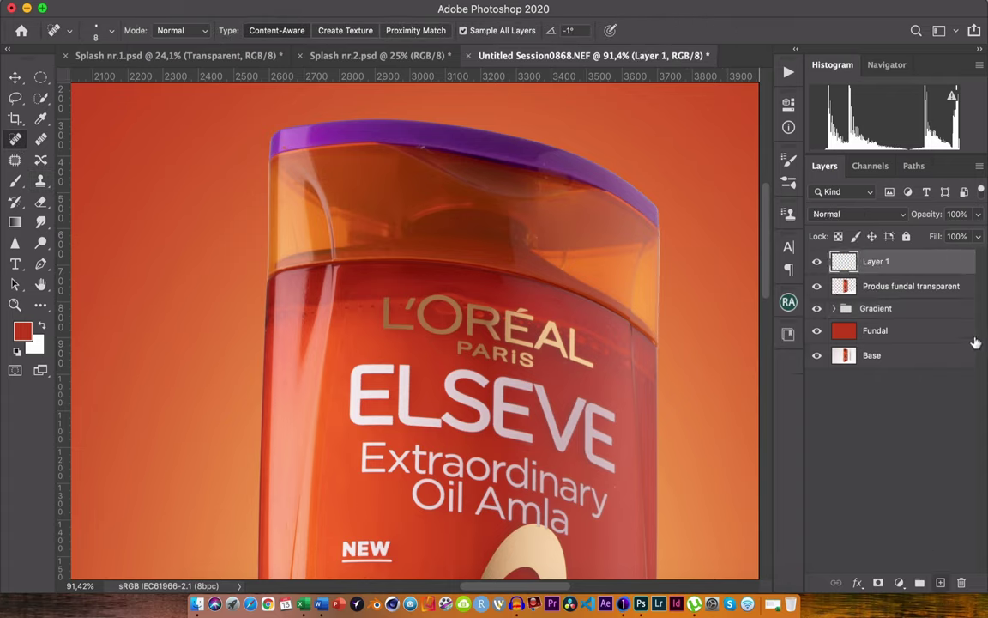
double_click(877, 262)
type("Clean")
key("Return")
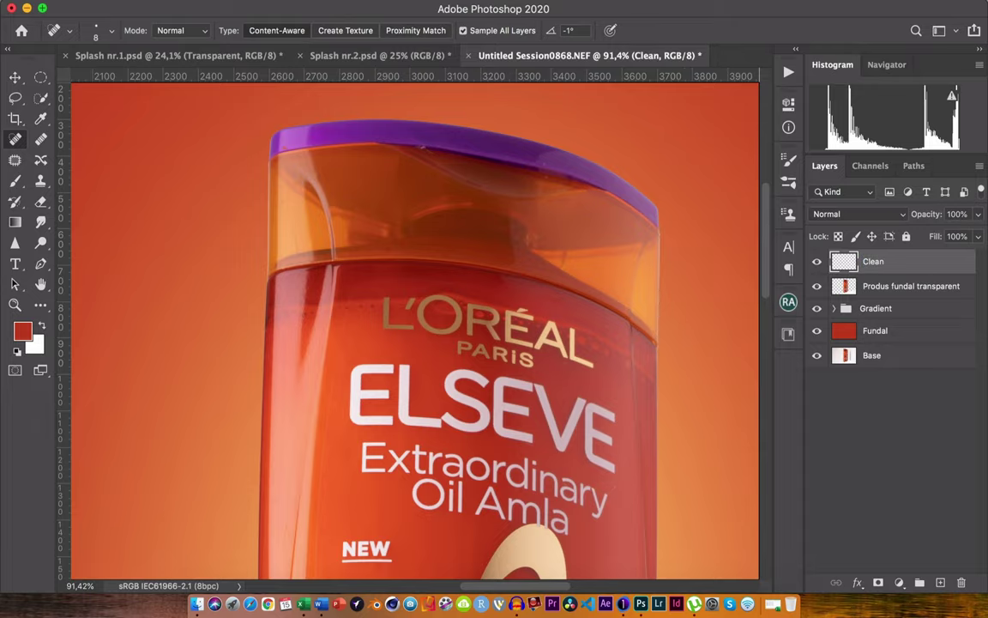
Zoom in, set the healing brush to 20, and heal a speck on the bottle's left highlight
scroll(531, 213, "up", 2)
scroll(531, 214, "up", 2)
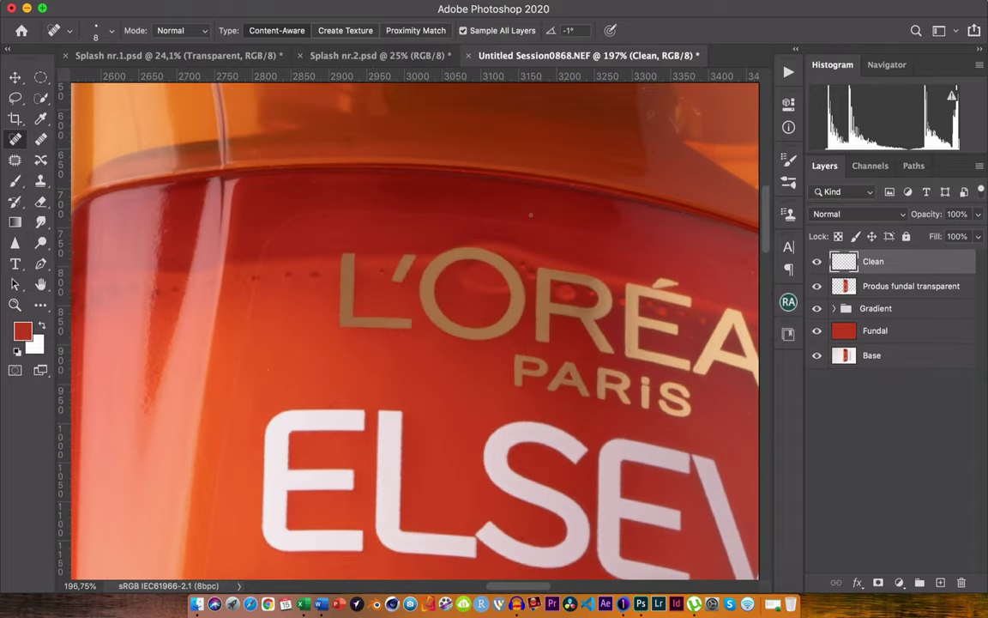
scroll(530, 214, "up", 2)
scroll(531, 213, "up", 2)
scroll(532, 215, "down", 10)
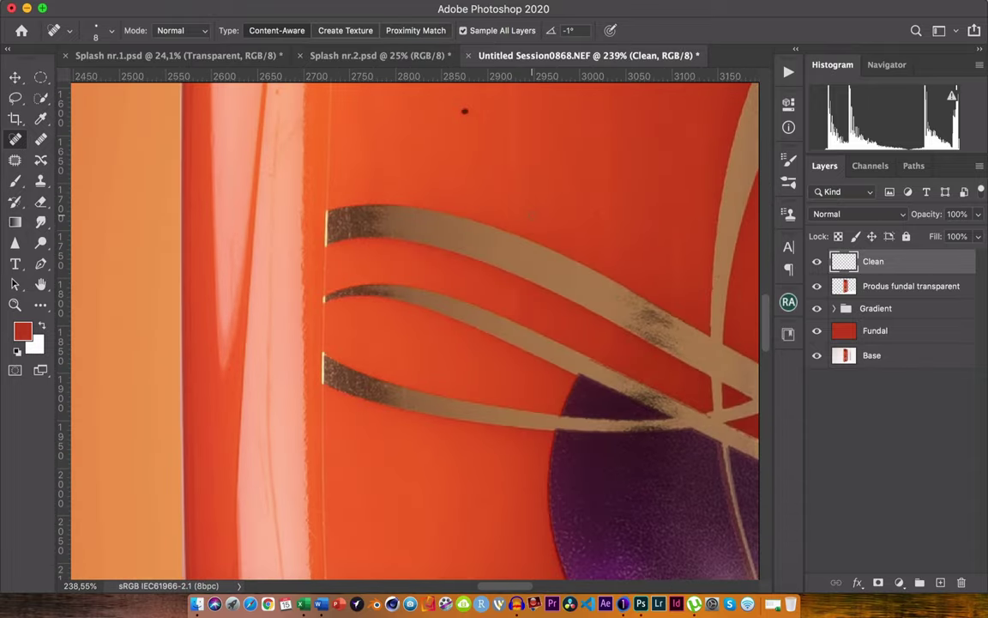
scroll(528, 219, "up", 3)
scroll(524, 222, "up", 1)
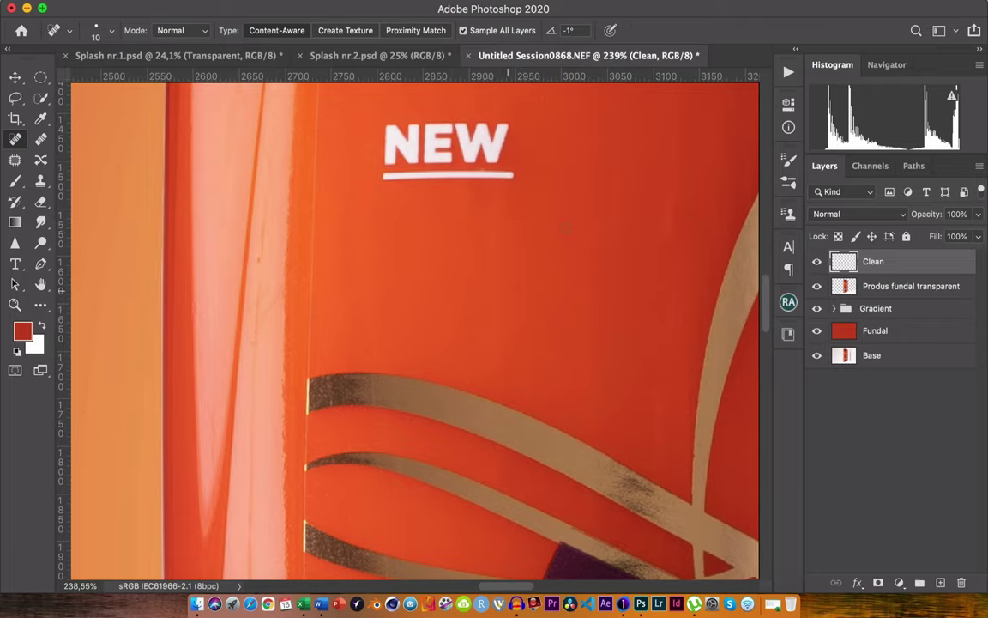
key("bracketright")
left_click(259, 287)
Heal the dust specks near the purple label and on the red bottle
scroll(249, 464, "down", 4)
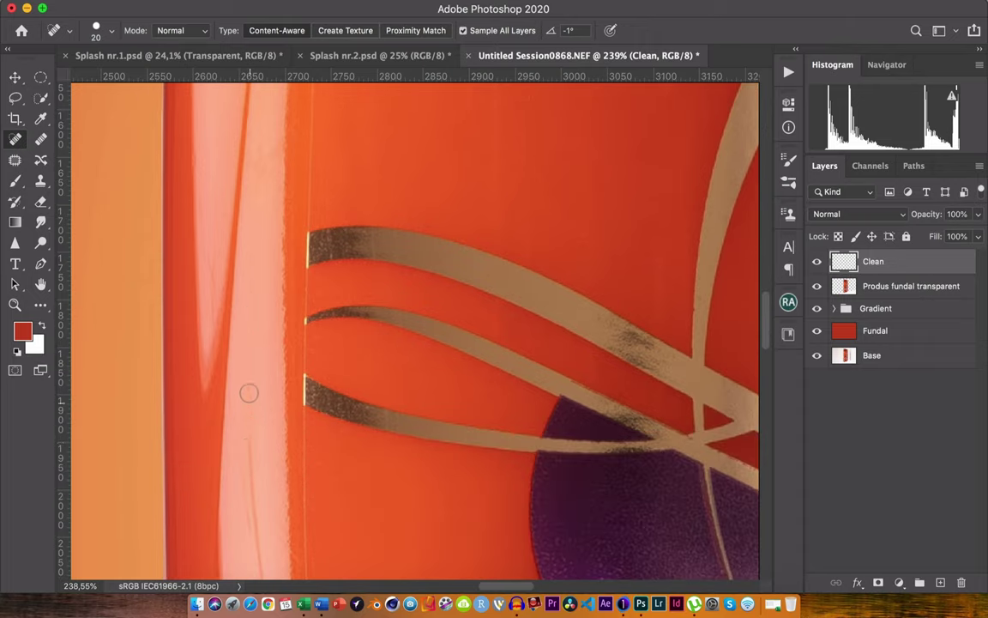
scroll(256, 527, "down", 3)
scroll(260, 428, "down", 3)
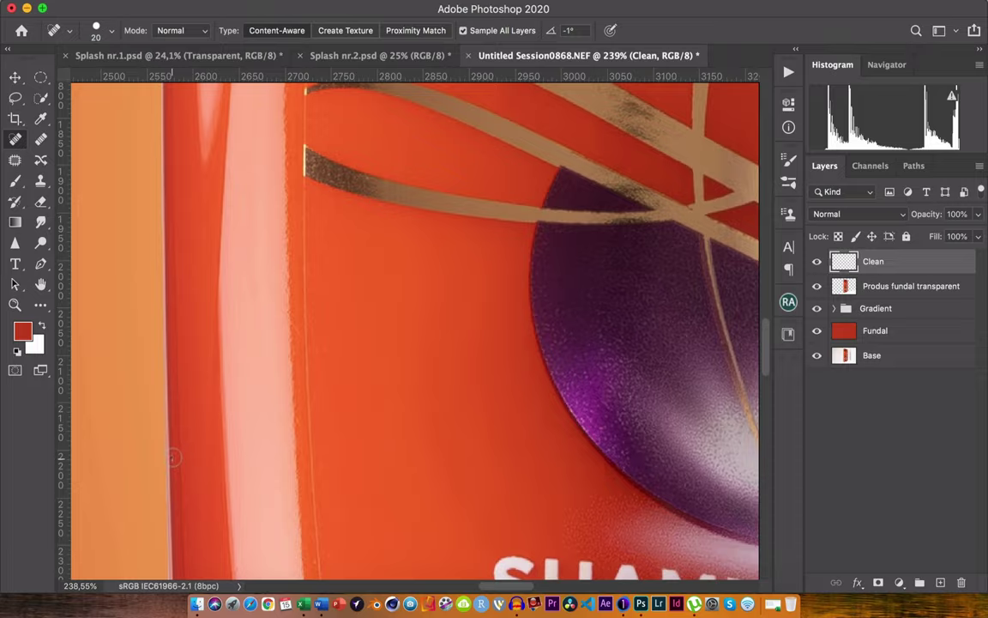
scroll(172, 459, "down", 3)
scroll(388, 545, "down", 3)
scroll(407, 417, "down", 5)
scroll(515, 429, "down", 2)
scroll(515, 429, "right", 2)
scroll(542, 433, "down", 2)
scroll(542, 434, "right", 2)
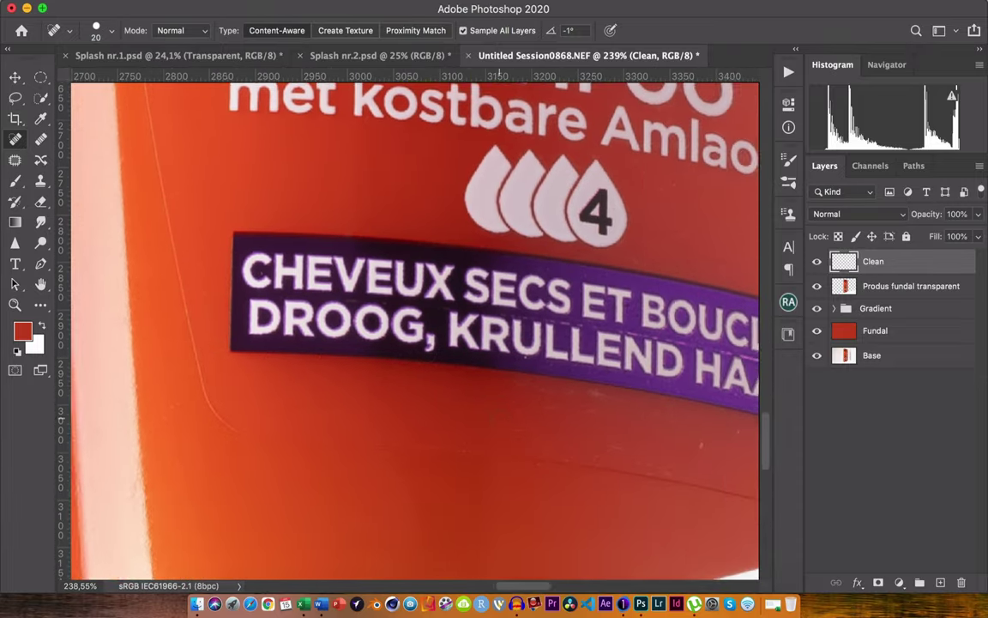
scroll(540, 434, "down", 1)
scroll(541, 434, "right", 2)
scroll(537, 436, "down", 1)
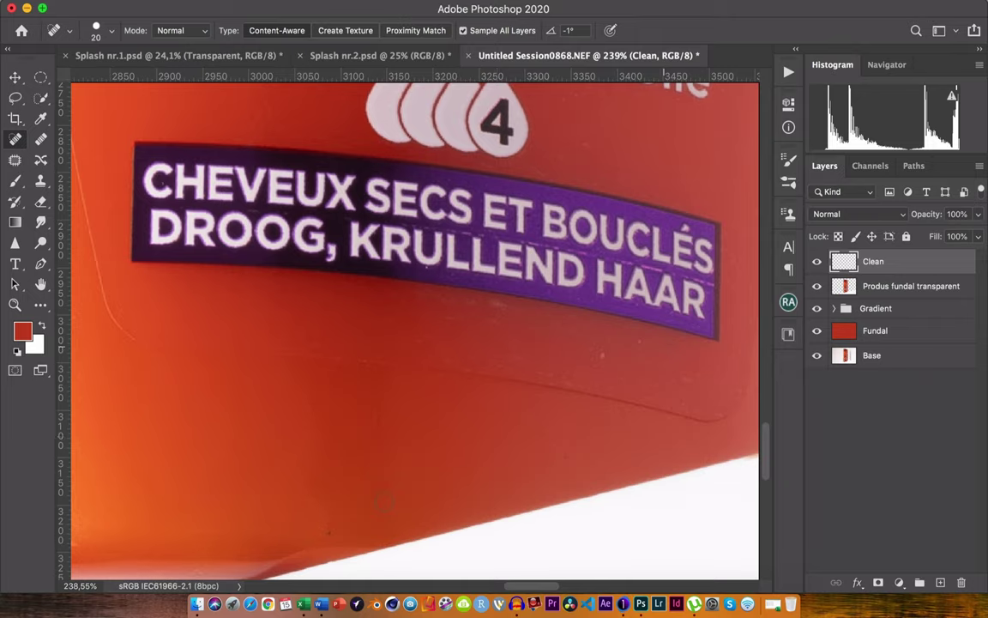
left_click(601, 354)
left_click(671, 346)
Heal the blemishes and seam line below the purple label
left_click_drag(445, 300, 495, 307)
left_click(486, 317)
left_click(514, 353)
left_click_drag(535, 375, 571, 384)
left_click(736, 387)
left_click(562, 335)
Heal the dark specks near the word HAAR
scroll(589, 275, "up", 3)
scroll(589, 274, "up", 3)
scroll(589, 275, "right", 5)
scroll(584, 284, "right", 3)
scroll(588, 285, "left", 4)
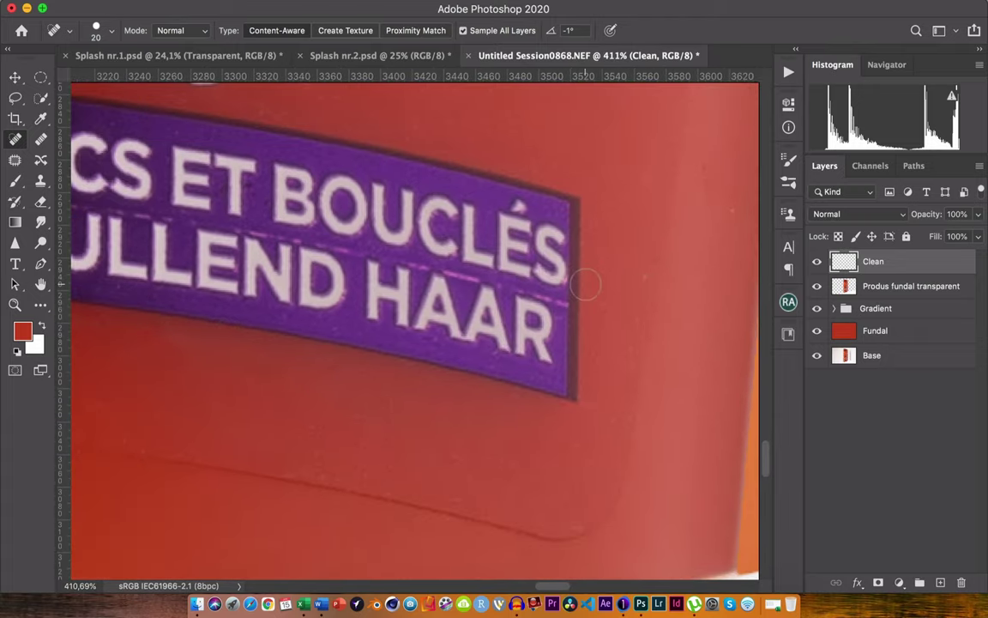
scroll(596, 287, "left", 2)
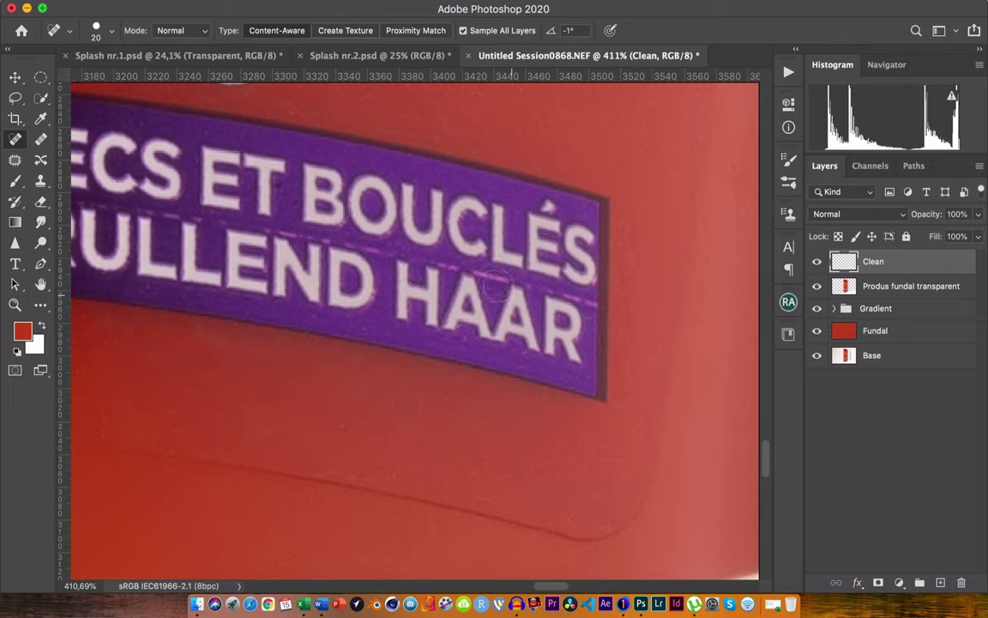
left_click(474, 271)
left_click_drag(485, 281, 515, 283)
With Clone Stamp at size 8, sample clean purple and clone out the pink line below BOUCLÉS
key("s")
key("bracketleft")
key("bracketleft")
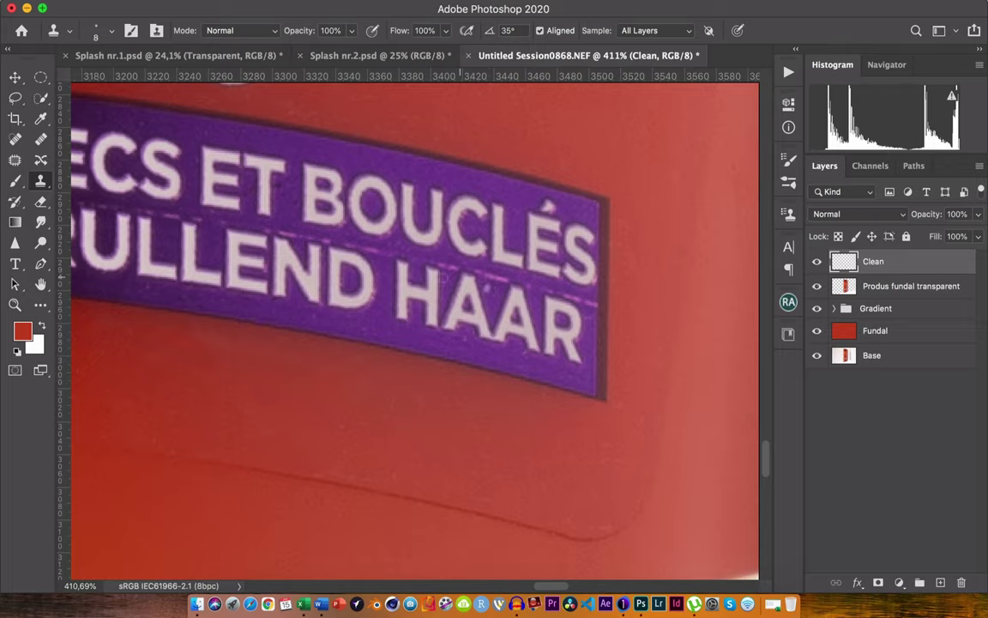
left_click(493, 296, "alt")
mouse_move(593, 294)
left_mouse_down()
mouse_move(444, 255)
mouse_move(355, 251)
left_mouse_up()
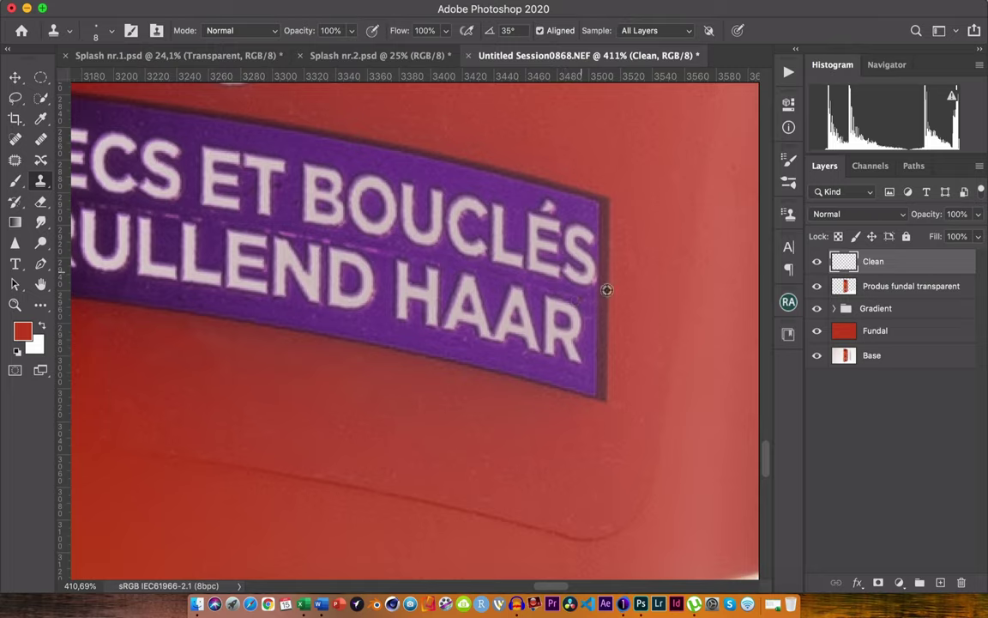
left_click_drag(263, 202, 292, 216)
scroll(180, 189, "left", 5)
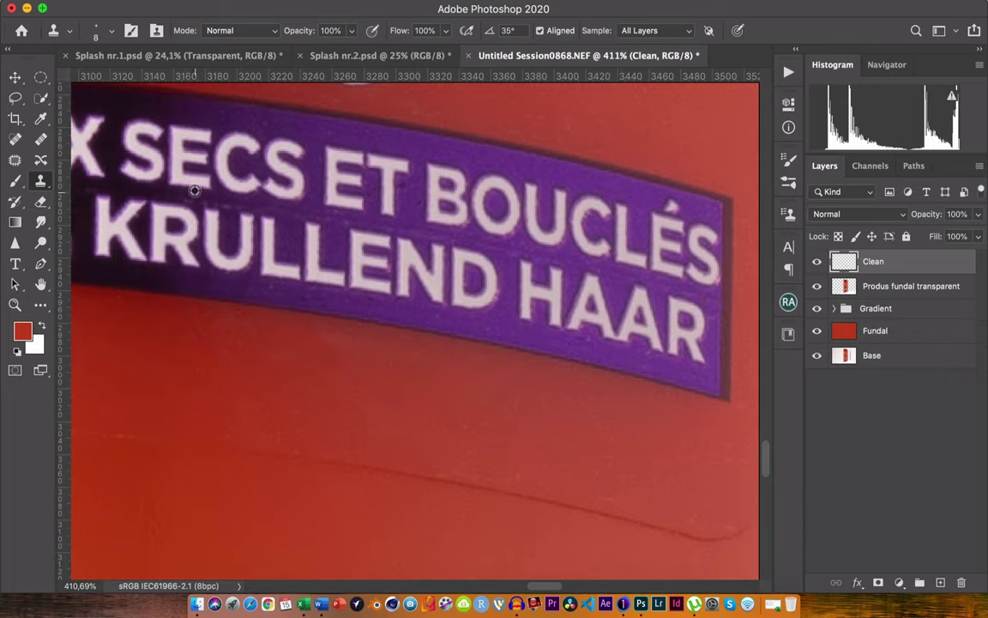
scroll(244, 202, "left", 5)
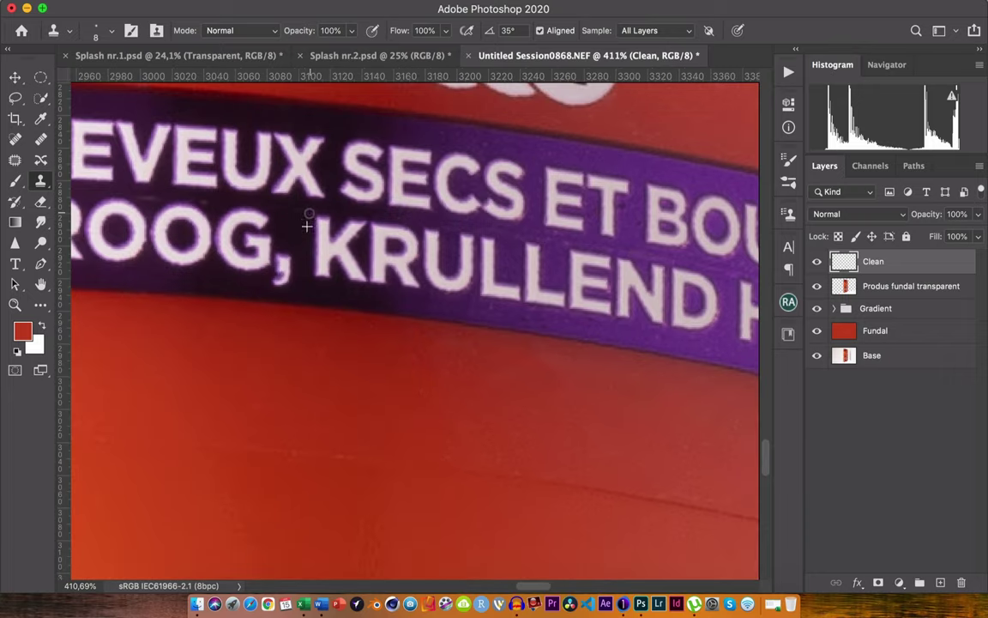
scroll(498, 223, "down", 2)
scroll(497, 223, "down", 2)
scroll(412, 257, "down", 3)
scroll(412, 257, "down", 2)
scroll(412, 257, "down", 2)
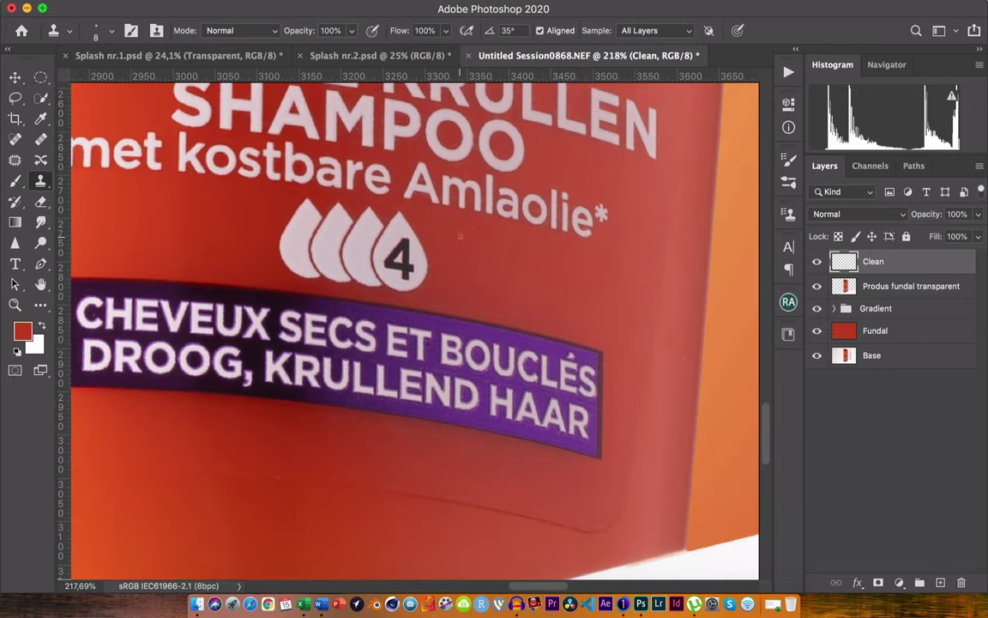
With the Spot Healing Brush, heal the blemish below Amlaolie and marks along the right edge
key("j")
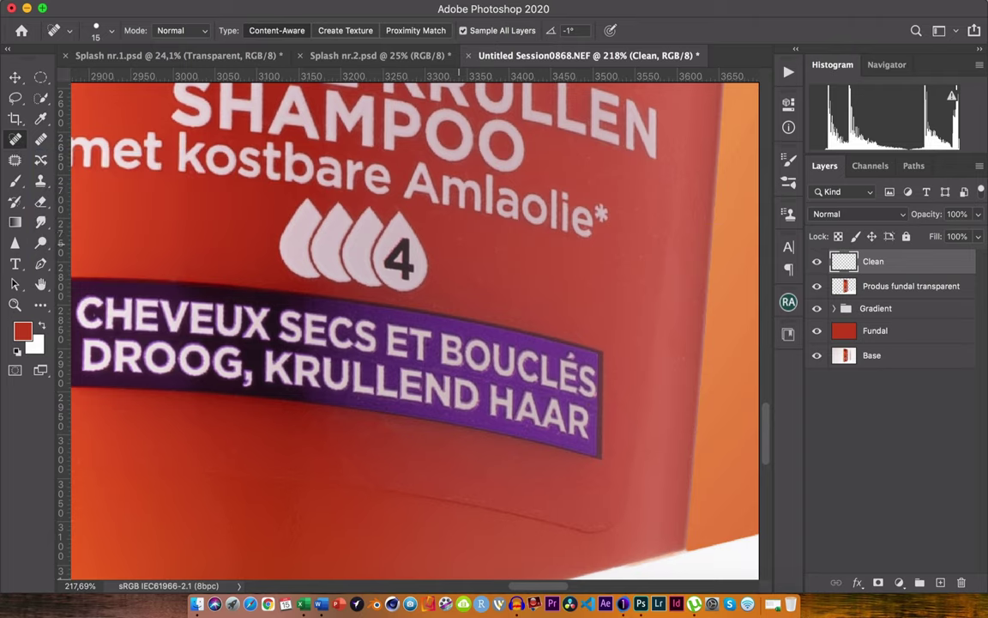
left_click(460, 240)
left_click_drag(668, 328, 667, 365)
left_click(603, 168)
Heal the dust spots beside the purple disc and on the red surface
scroll(422, 221, "up", 3)
scroll(429, 222, "up", 5)
scroll(437, 220, "up", 2)
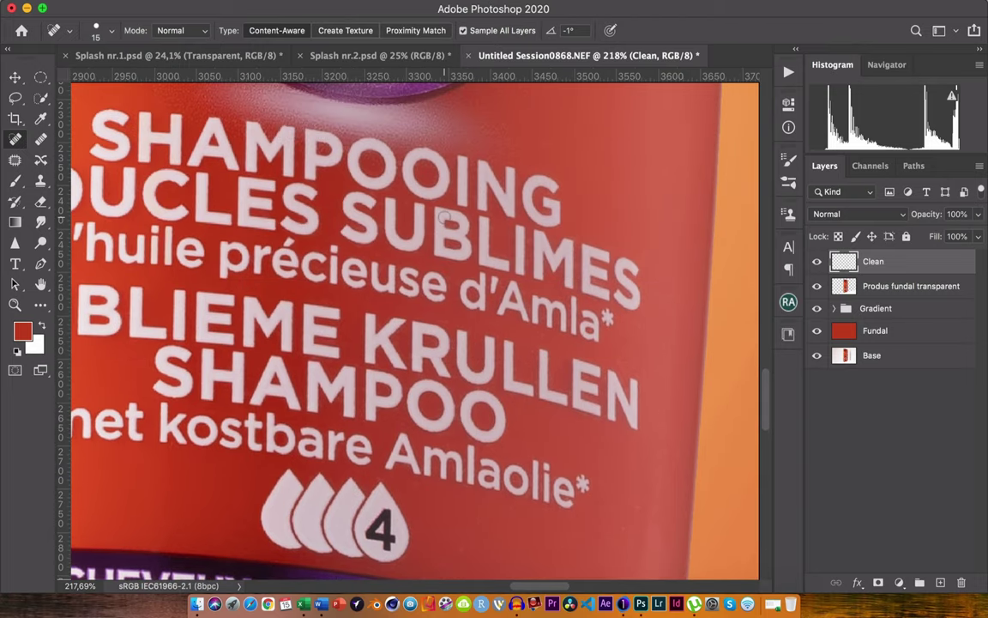
scroll(442, 219, "up", 8)
scroll(441, 219, "right", 2)
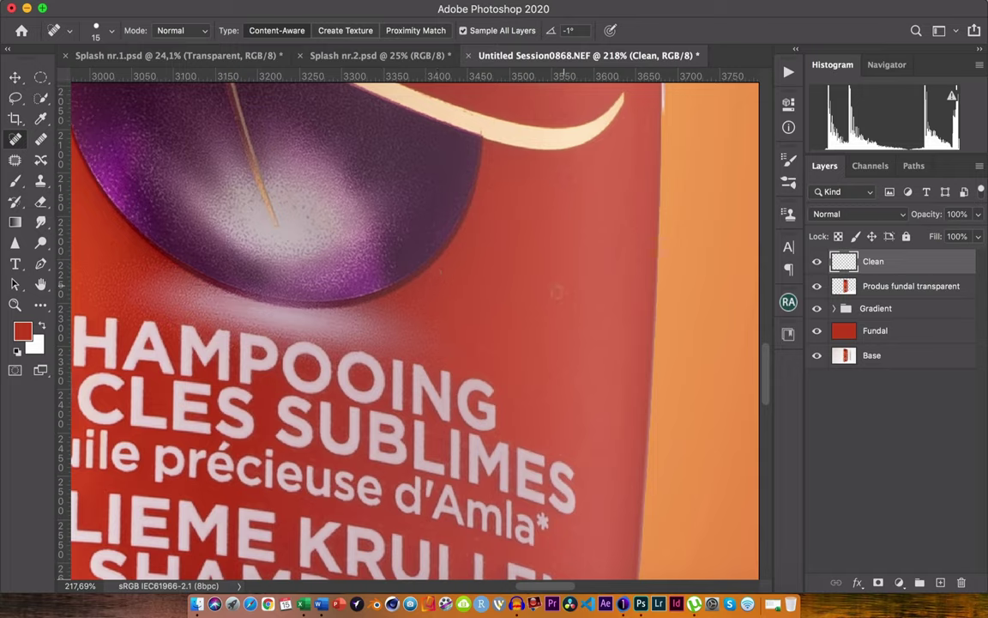
left_click(635, 215)
left_click(567, 178)
Heal the specks and streaks around the gold curves
scroll(510, 233, "up", 2)
scroll(510, 235, "up", 3)
scroll(512, 238, "up", 5)
left_click(397, 360)
left_click(417, 395)
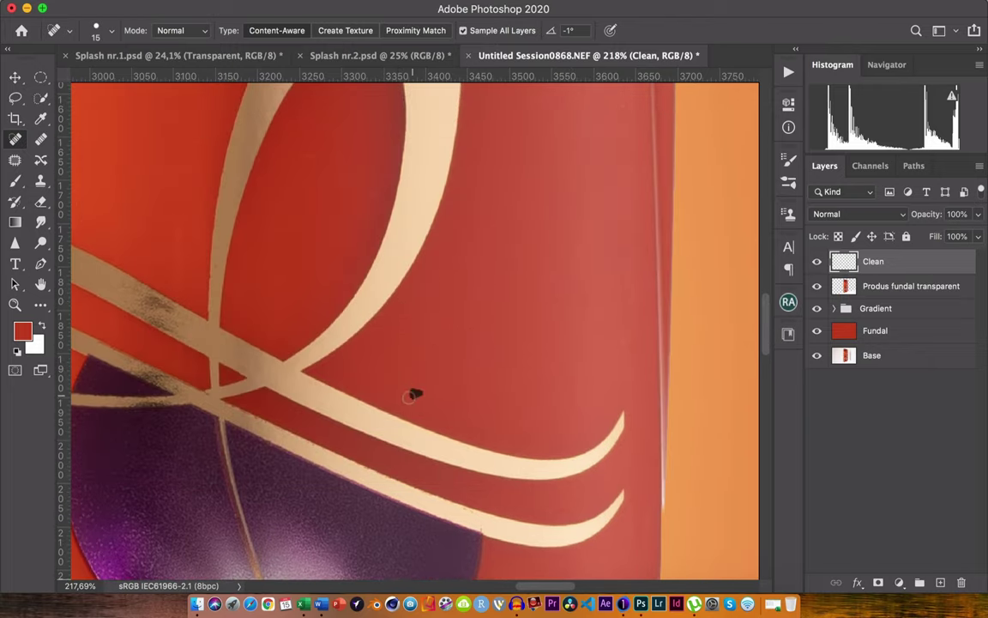
left_click(371, 191)
left_click(458, 224)
left_click_drag(374, 118, 391, 128)
left_click_drag(287, 155, 326, 152)
left_click_drag(573, 301, 587, 303)
Heal the spot beside the Oil Amla text and the mark near the right edge
scroll(302, 202, "up", 1)
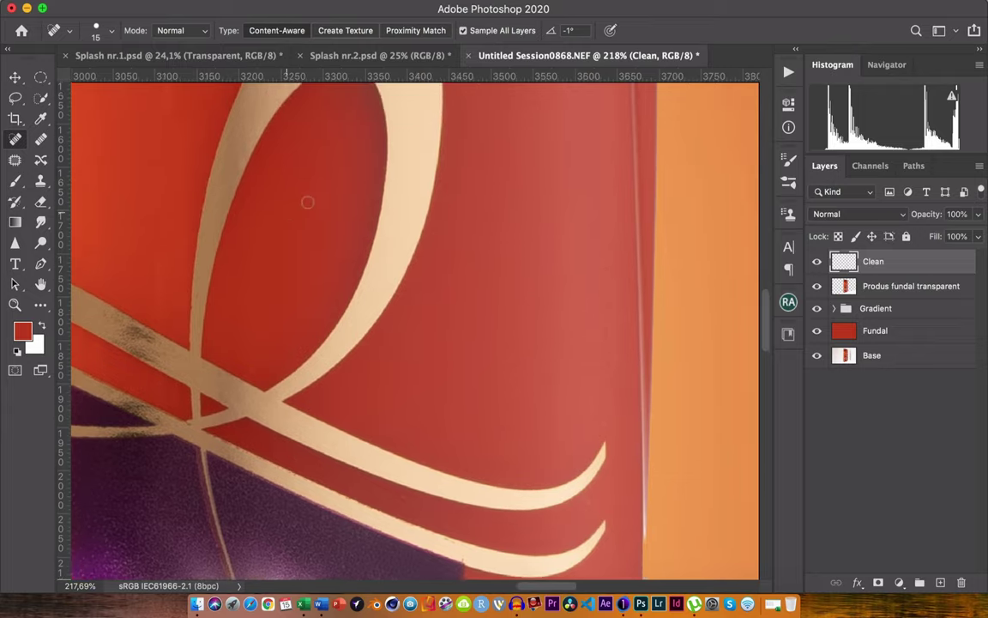
scroll(302, 202, "up", 3)
scroll(302, 203, "up", 3)
scroll(301, 203, "up", 2)
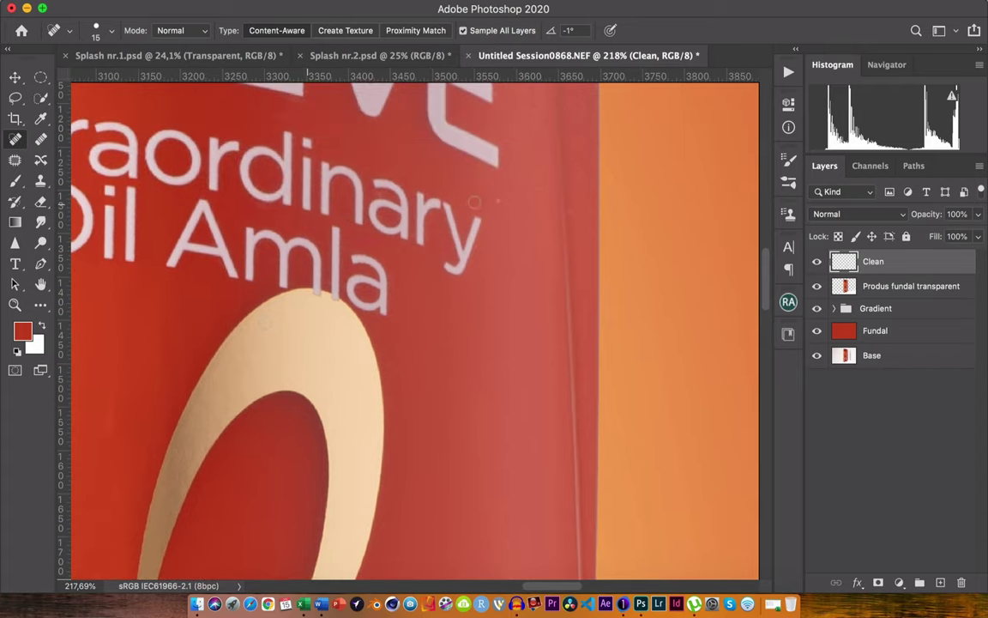
left_click(494, 199)
left_click_drag(568, 215, 585, 223)
Heal specks on the bottle near the L'ORÉAL lettering and on the transparent cap
left_click(281, 113)
scroll(436, 144, "up", 2)
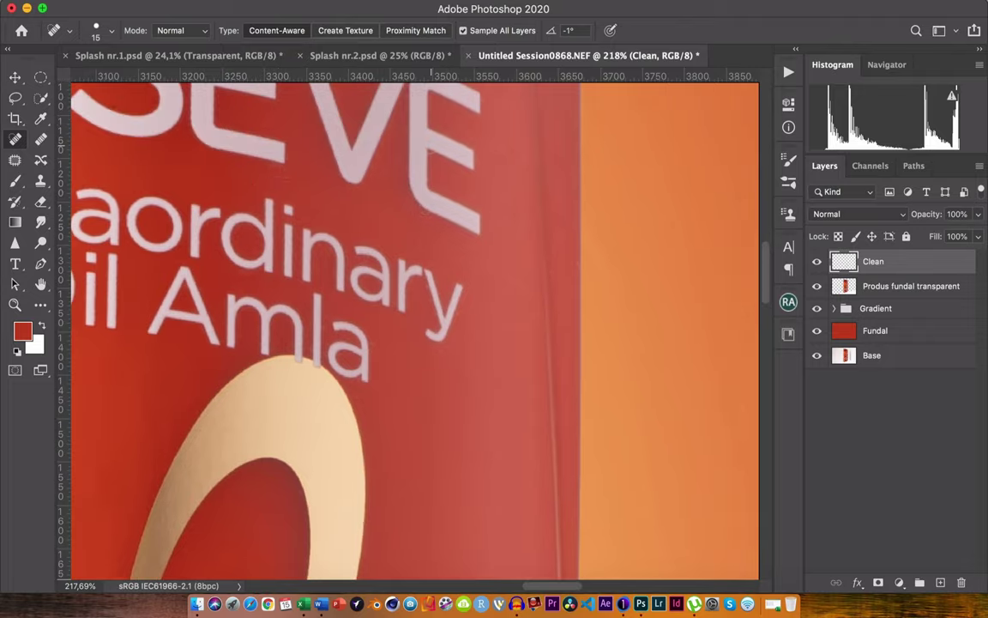
scroll(433, 146, "up", 2)
scroll(429, 148, "up", 2)
scroll(425, 149, "up", 2)
scroll(424, 155, "up", 1)
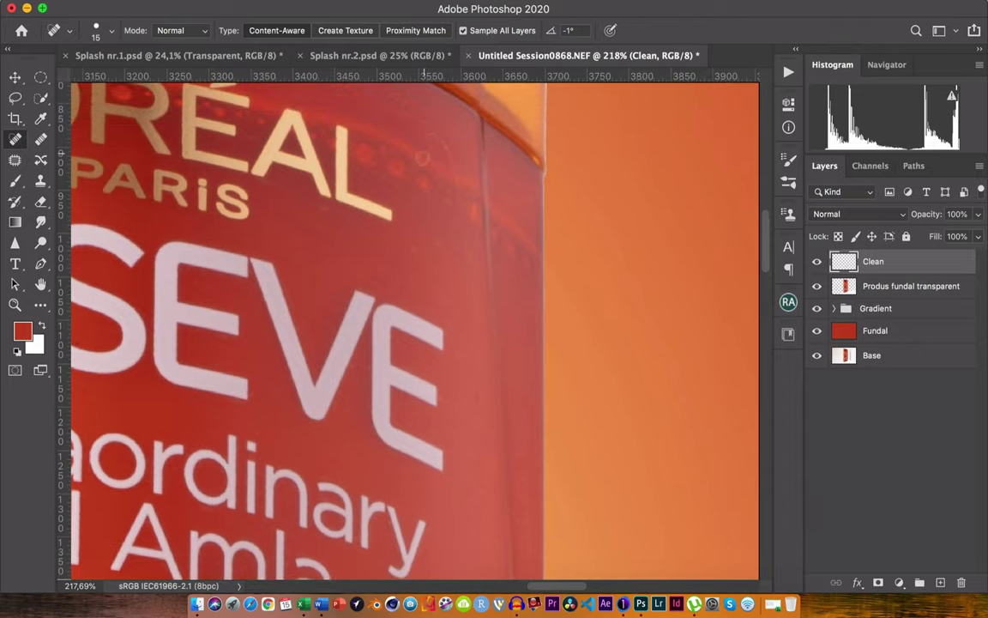
left_click(314, 212)
scroll(401, 255, "up", 6)
left_click(341, 225)
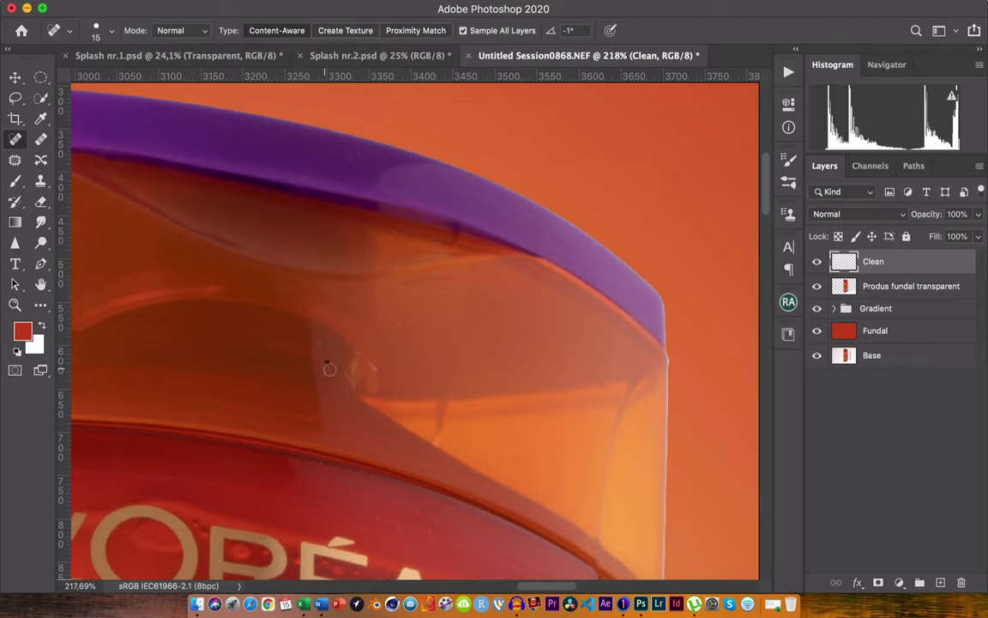
left_click(403, 280)
scroll(324, 408, "left", 10)
left_click(309, 155)
Heal along the bottle's left edge and remove specks near the NEW text
left_click_drag(298, 287, 296, 349)
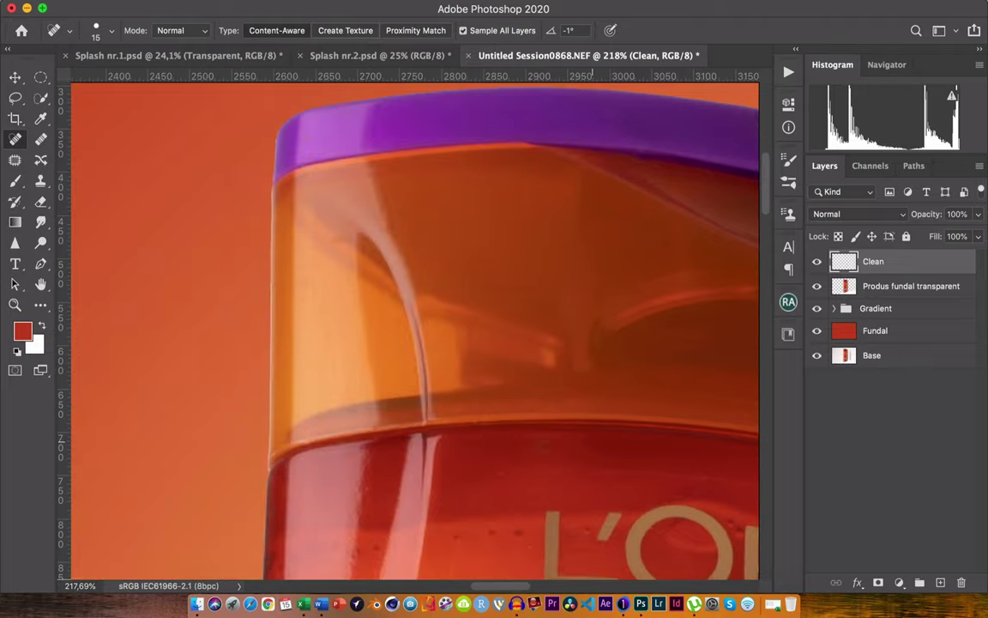
scroll(354, 312, "down", 10)
scroll(360, 378, "down", 8)
left_click_drag(368, 379, 355, 459)
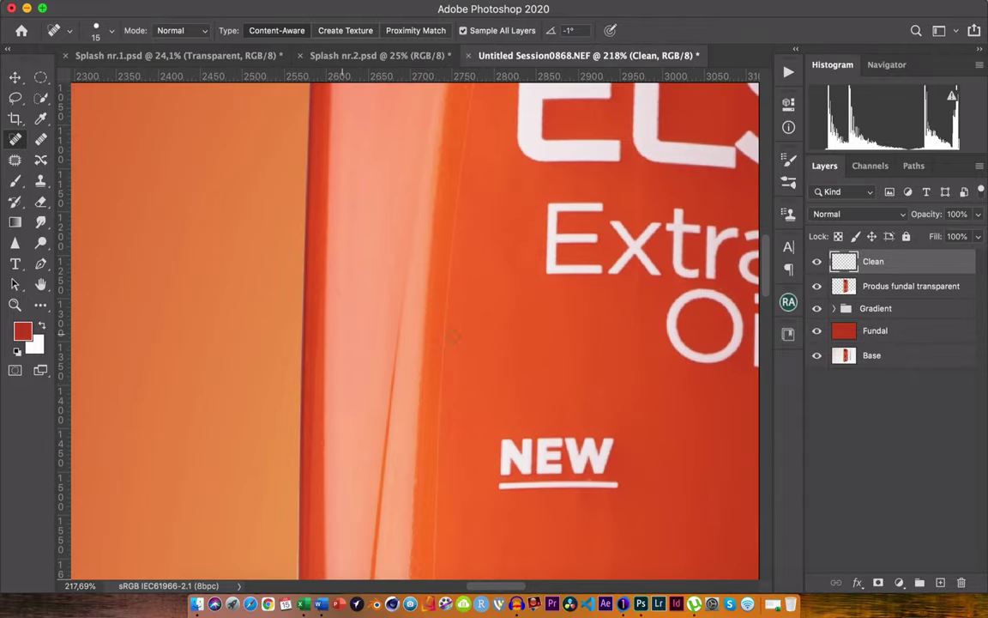
left_click(482, 319)
left_click(455, 264)
left_click(601, 390)
Heal blemishes along the white highlight stripe and beside the gold stripes
scroll(347, 344, "down", 2)
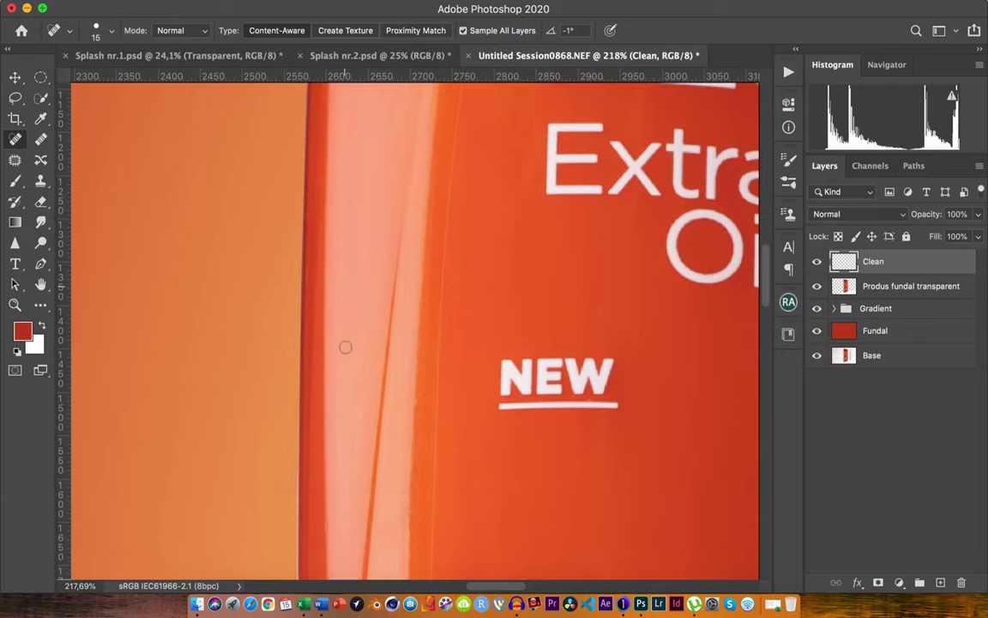
scroll(350, 344, "down", 4)
scroll(350, 346, "down", 1)
scroll(352, 345, "down", 1)
left_click(339, 395)
left_click_drag(341, 403, 343, 433)
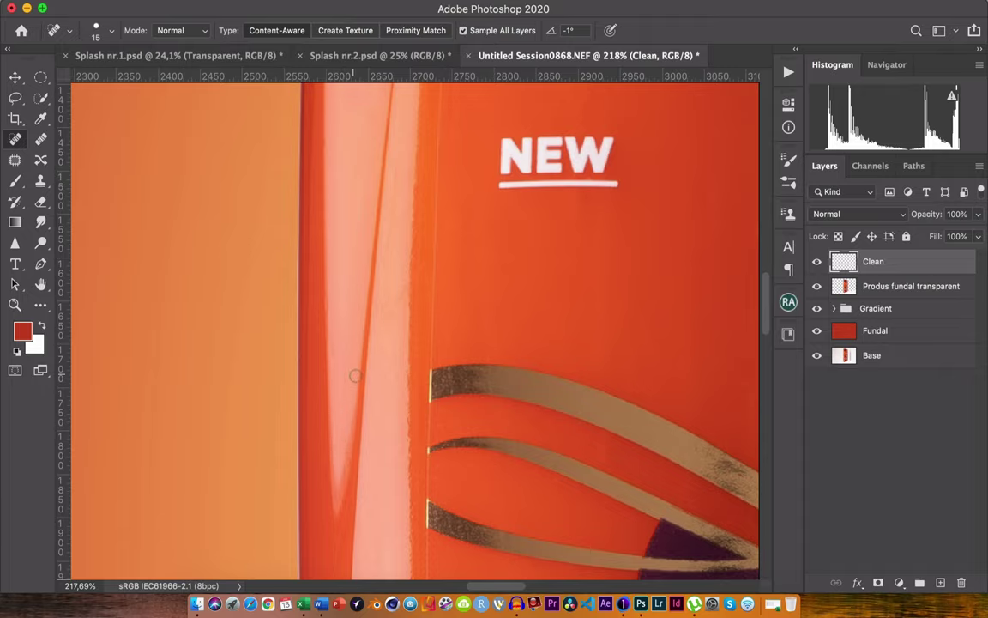
scroll(397, 339, "down", 2)
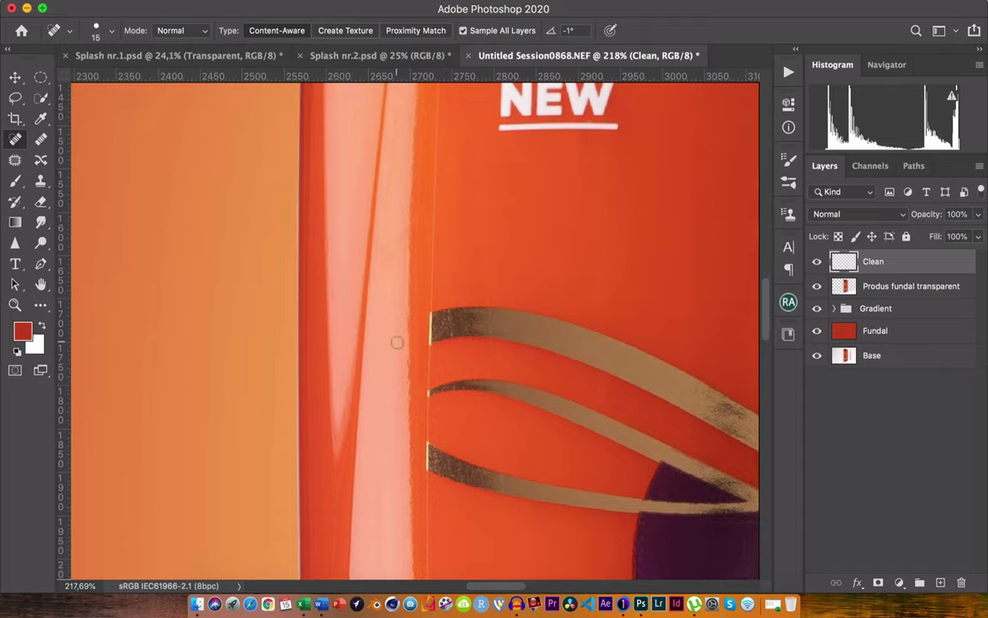
scroll(397, 340, "down", 8)
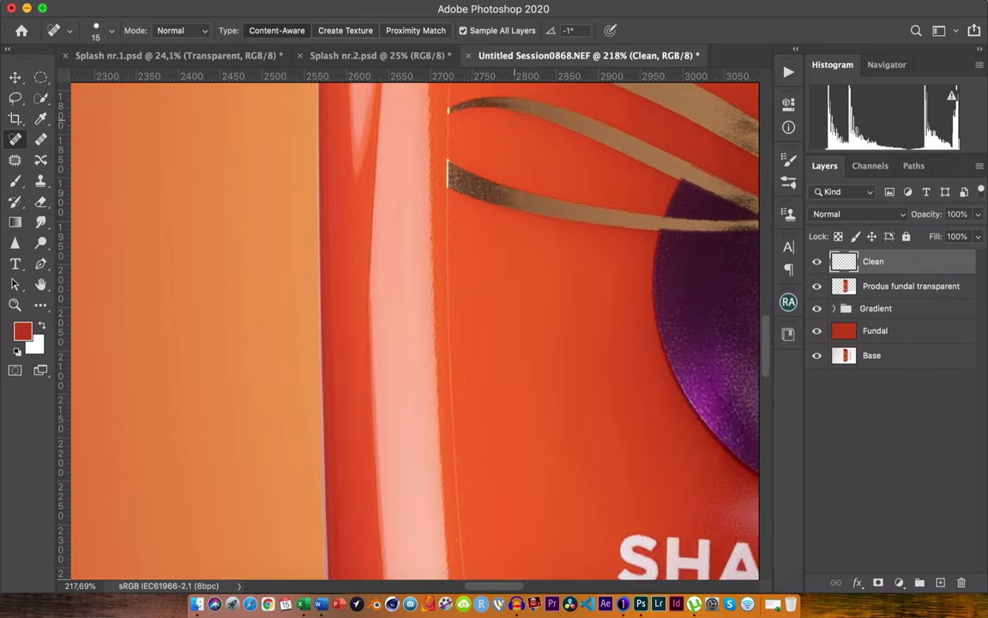
left_click_drag(513, 143, 521, 186)
Heal a spot at the highlight's lower end, then pan around checking the bottle
scroll(419, 382, "down", 5)
scroll(417, 386, "down", 9)
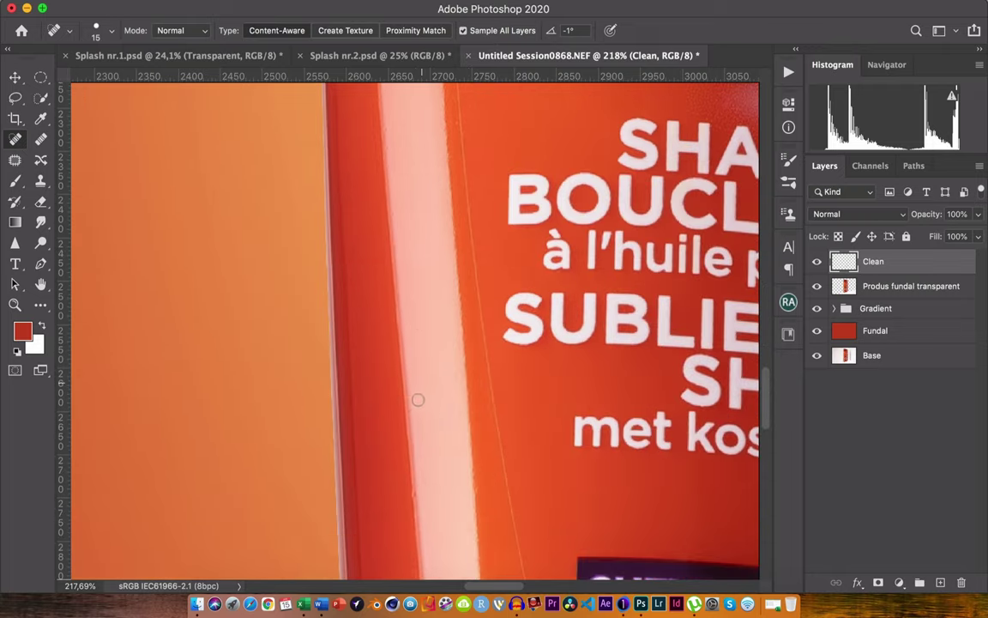
scroll(415, 403, "down", 1)
scroll(412, 410, "down", 2)
scroll(412, 418, "down", 3)
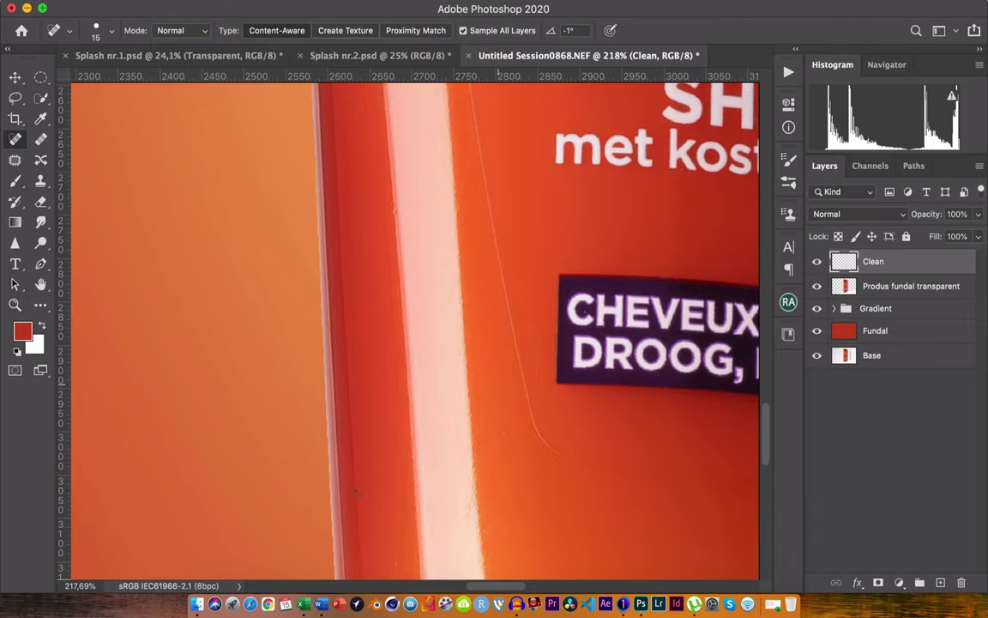
scroll(371, 230, "down", 1)
scroll(377, 257, "down", 3)
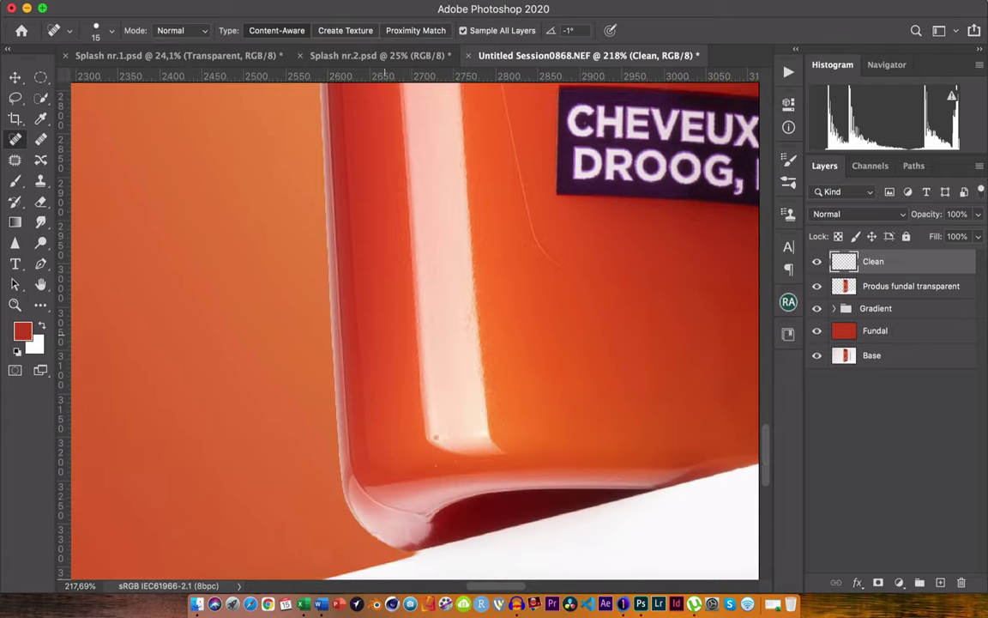
scroll(391, 313, "down", 1)
scroll(391, 315, "down", 2)
scroll(394, 326, "up", 1)
scroll(403, 343, "up", 1)
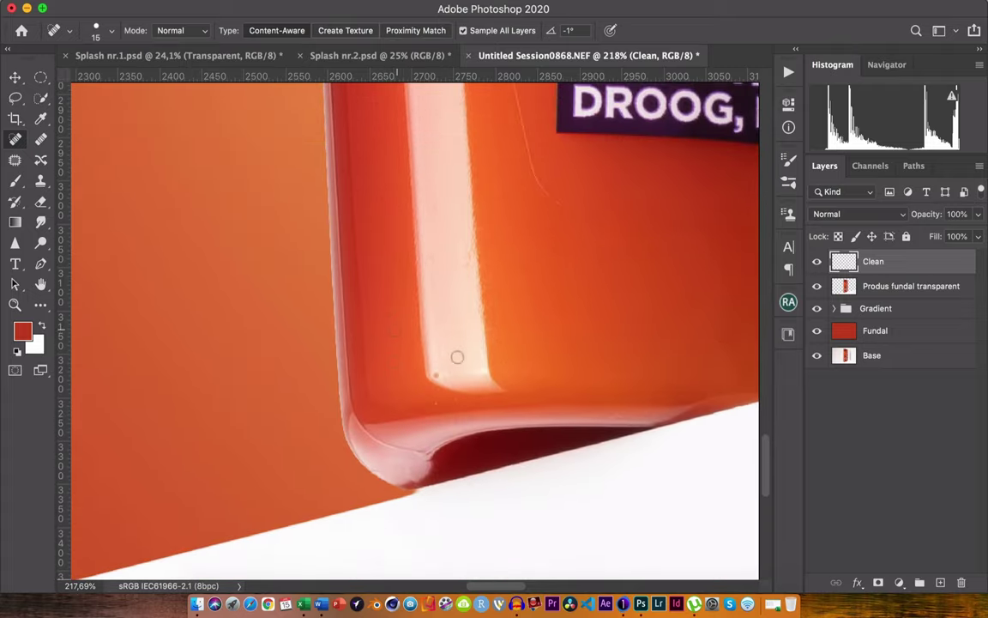
left_click(436, 374)
scroll(417, 395, "up", 2)
scroll(417, 394, "up", 5)
scroll(417, 394, "up", 6)
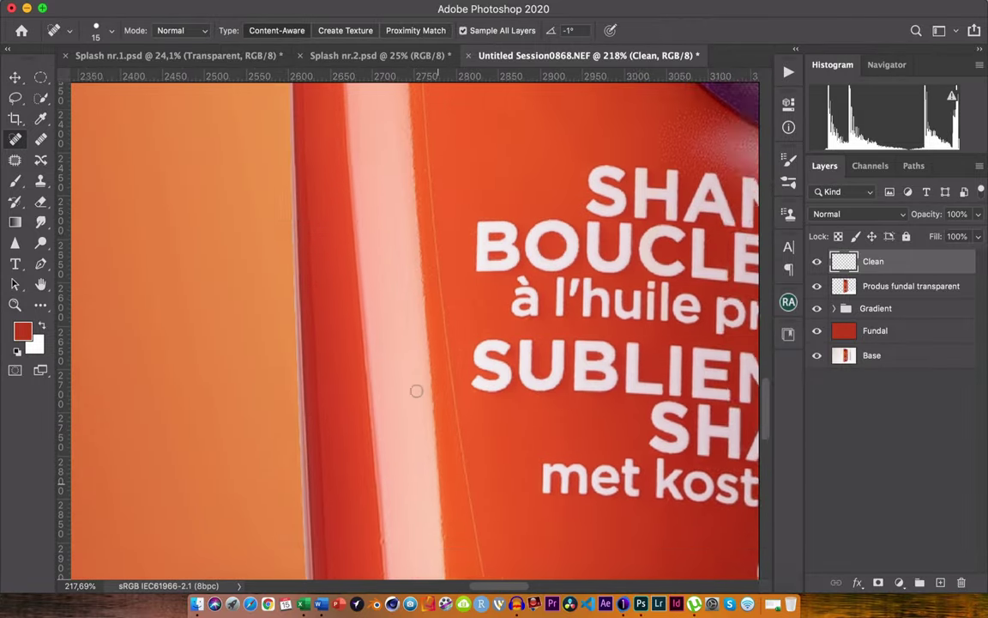
scroll(414, 419, "up", 1)
scroll(414, 419, "down", 1)
scroll(410, 434, "down", 5)
scroll(403, 378, "down", 3)
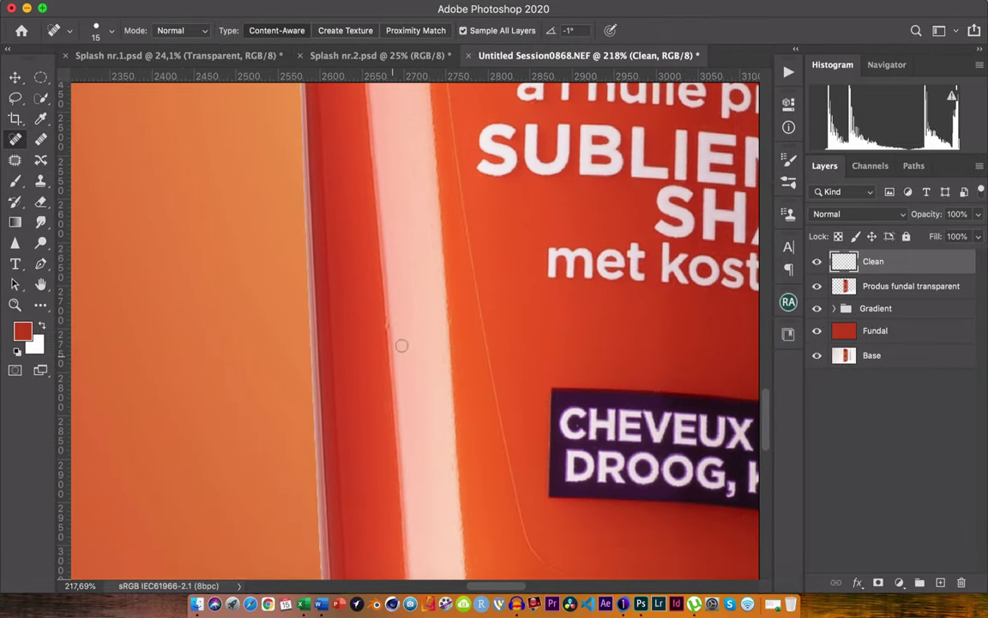
scroll(401, 344, "down", 1)
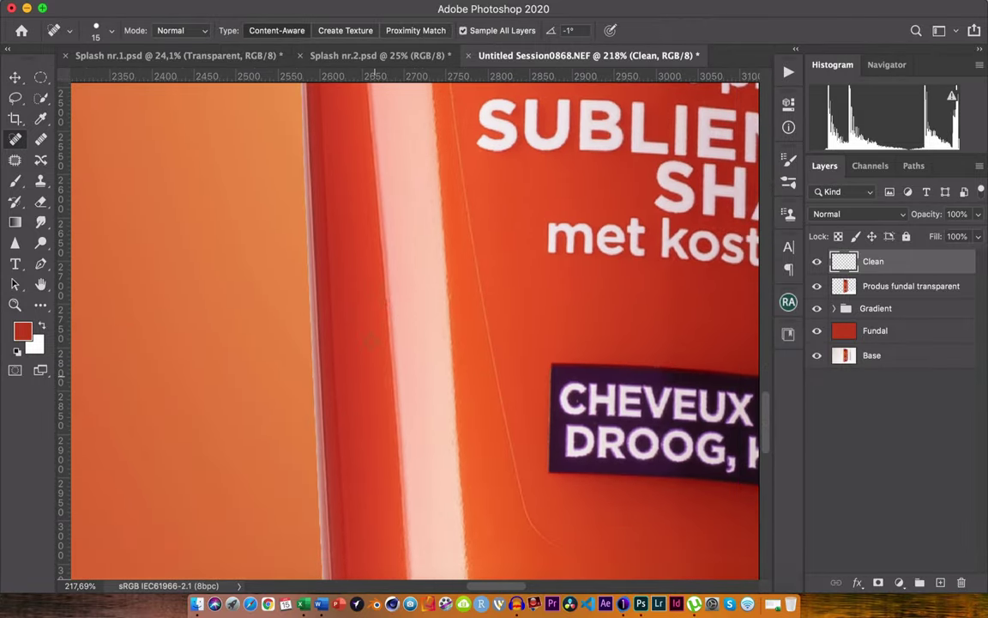
scroll(371, 340, "up", 1)
scroll(364, 338, "down", 10)
scroll(356, 336, "right", 3)
scroll(346, 334, "up", 1)
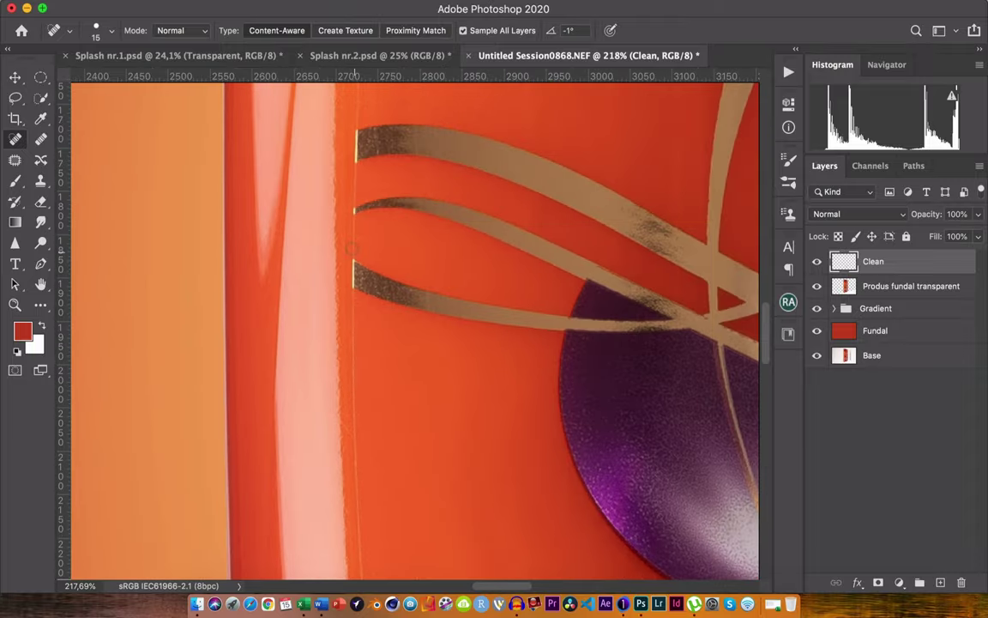
scroll(352, 248, "up", 1)
scroll(338, 223, "up", 8)
scroll(339, 223, "left", 1)
scroll(356, 236, "down", 1)
scroll(390, 283, "up", 1)
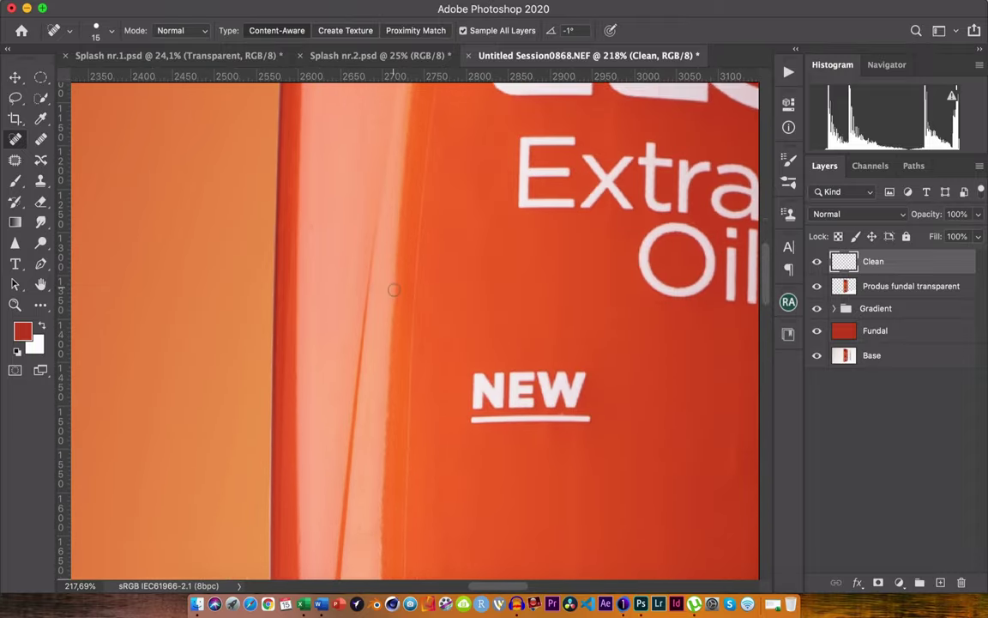
scroll(393, 290, "down", 2)
scroll(382, 375, "down", 4)
scroll(364, 443, "down", 2)
scroll(356, 386, "down", 3)
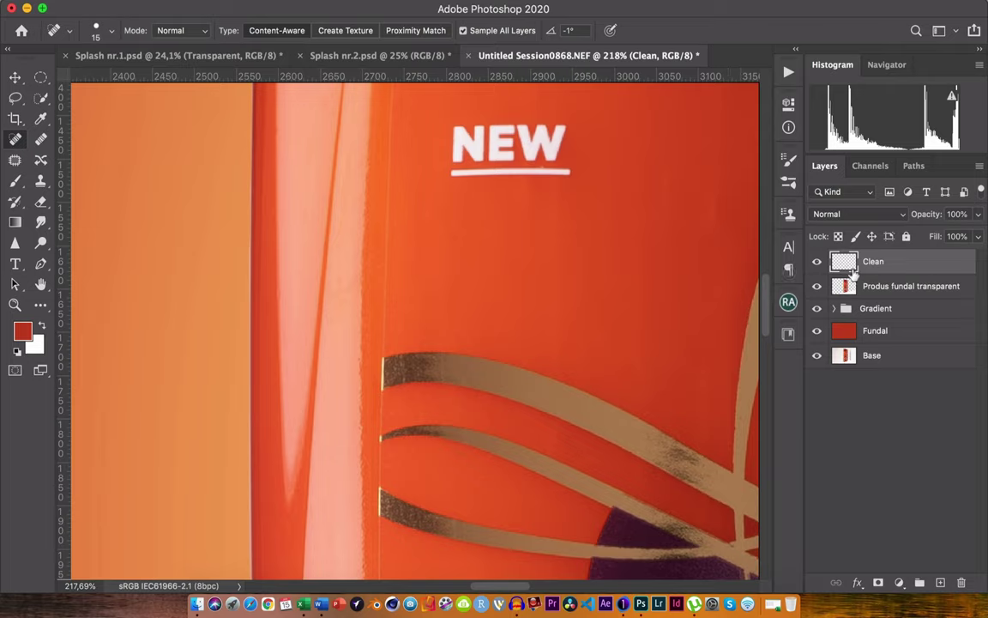
Add a new empty layer named 'Dust and scratches' above Clean
left_click(941, 583)
double_click(875, 261)
type("Dust")
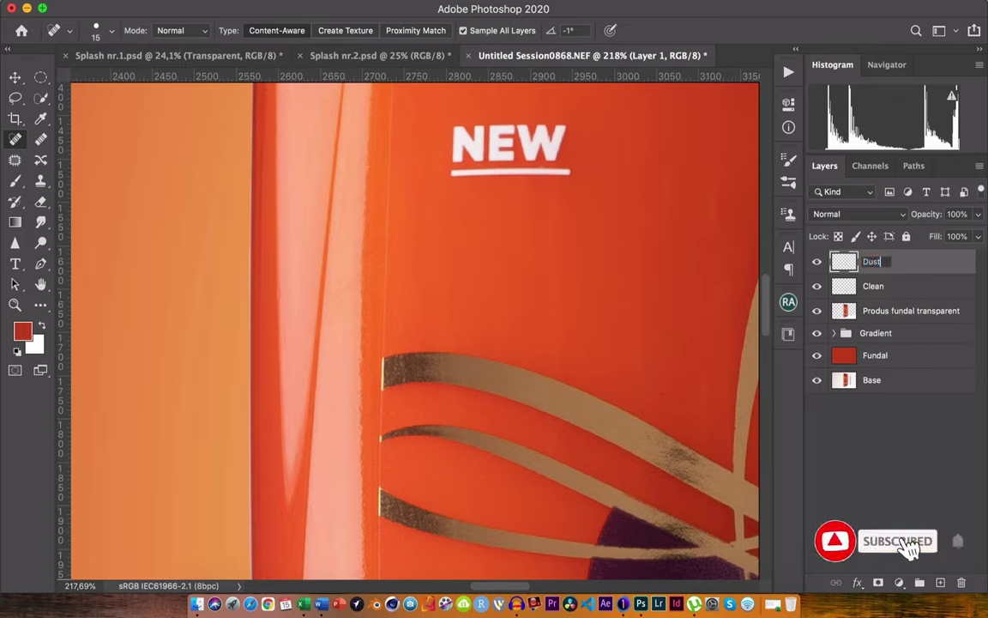
type(" and scre")
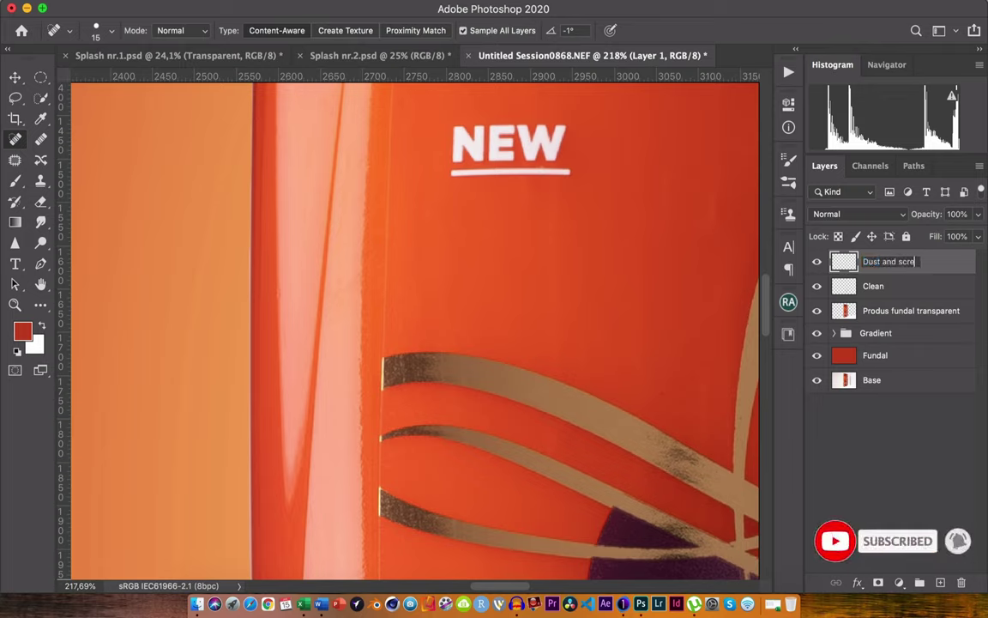
key("BackSpace")
type("ac")
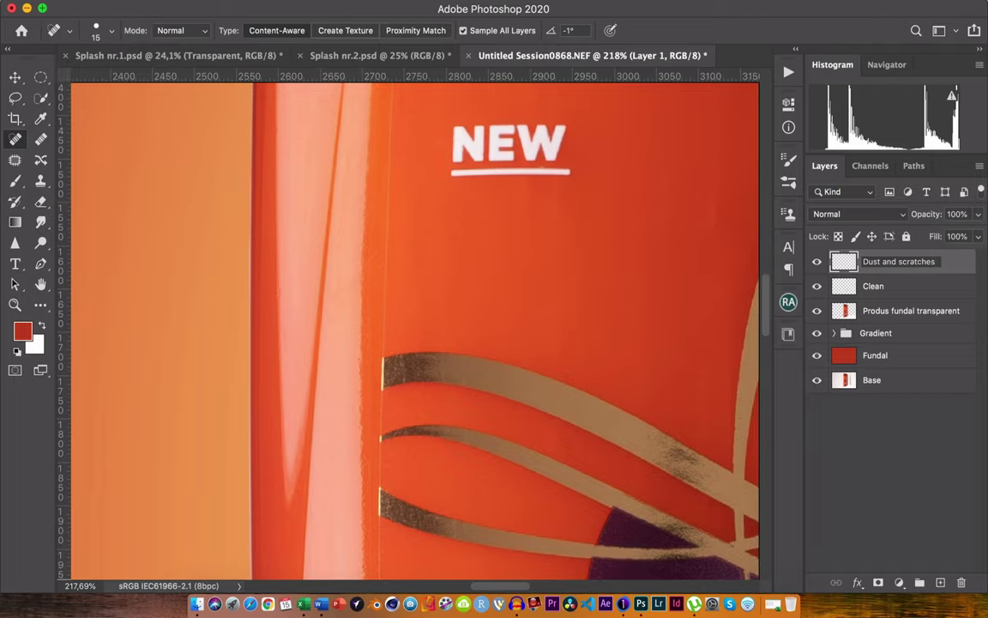
key("Return")
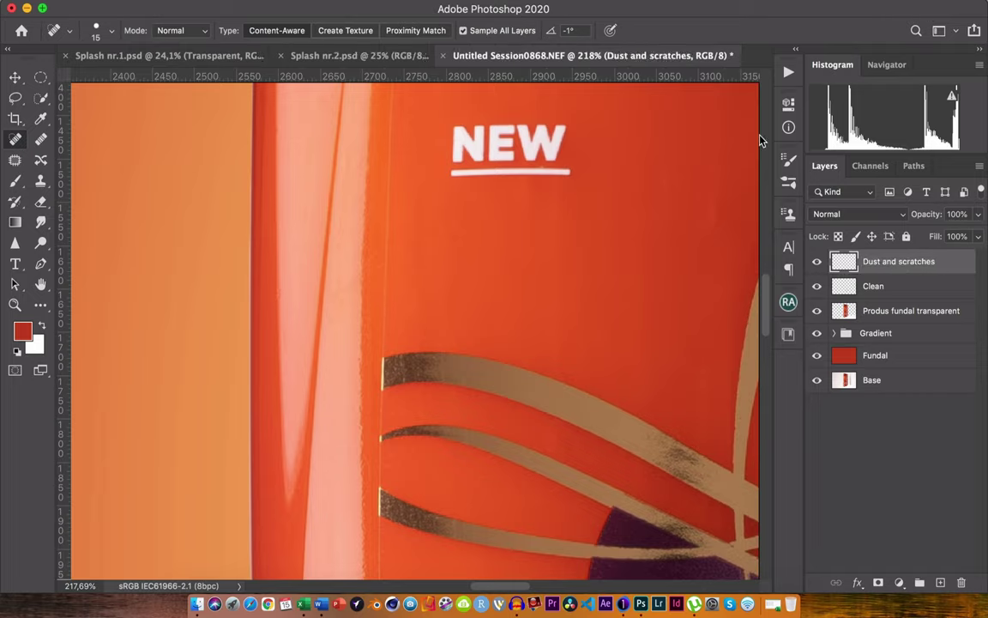
Try the Dust & Scratches filter on the empty layer and dismiss the error
left_click(360, 0)
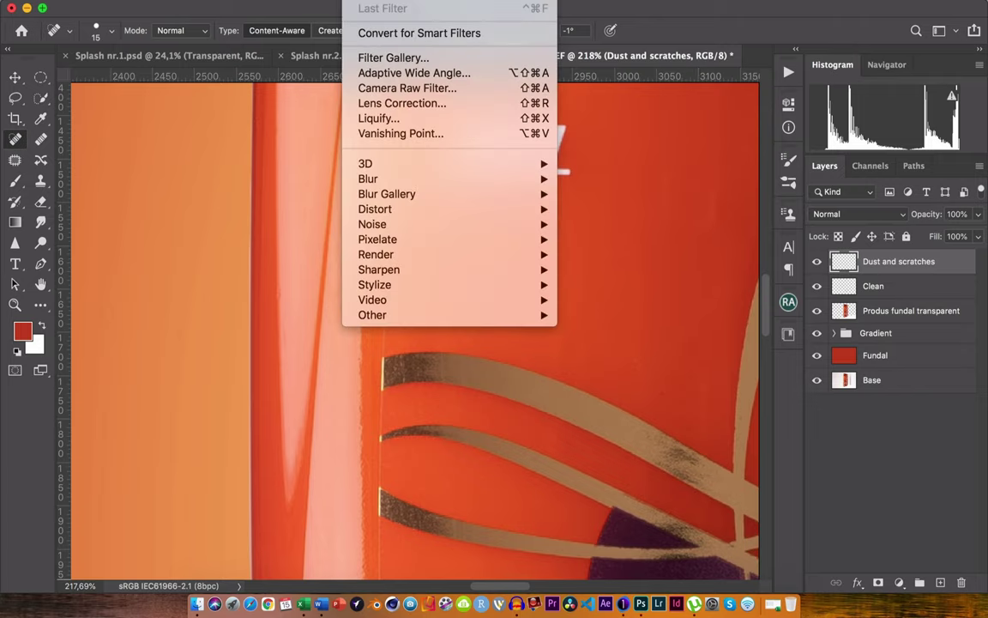
mouse_move(372, 224)
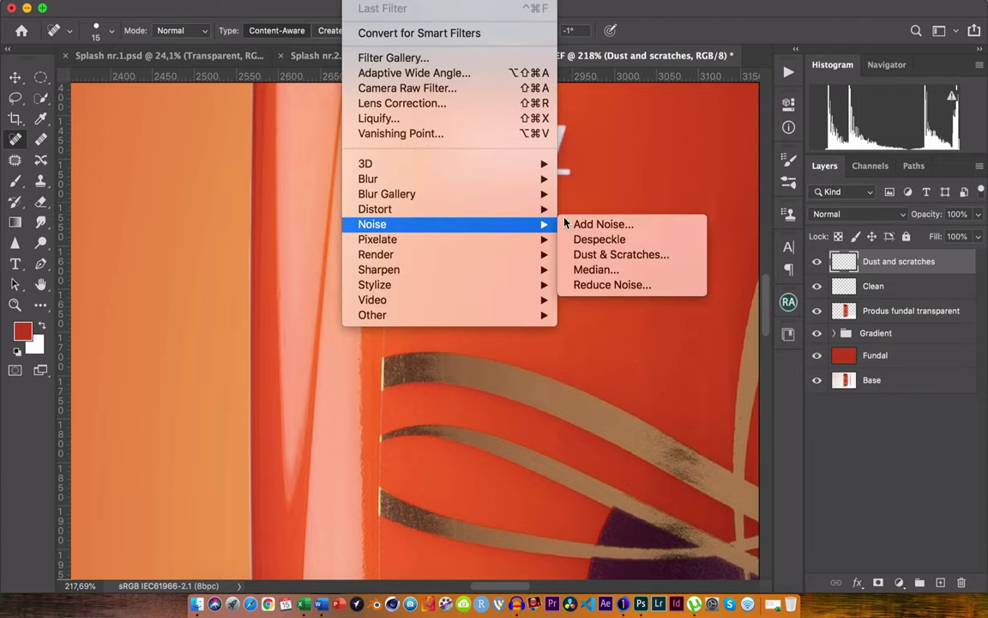
left_click(659, 258)
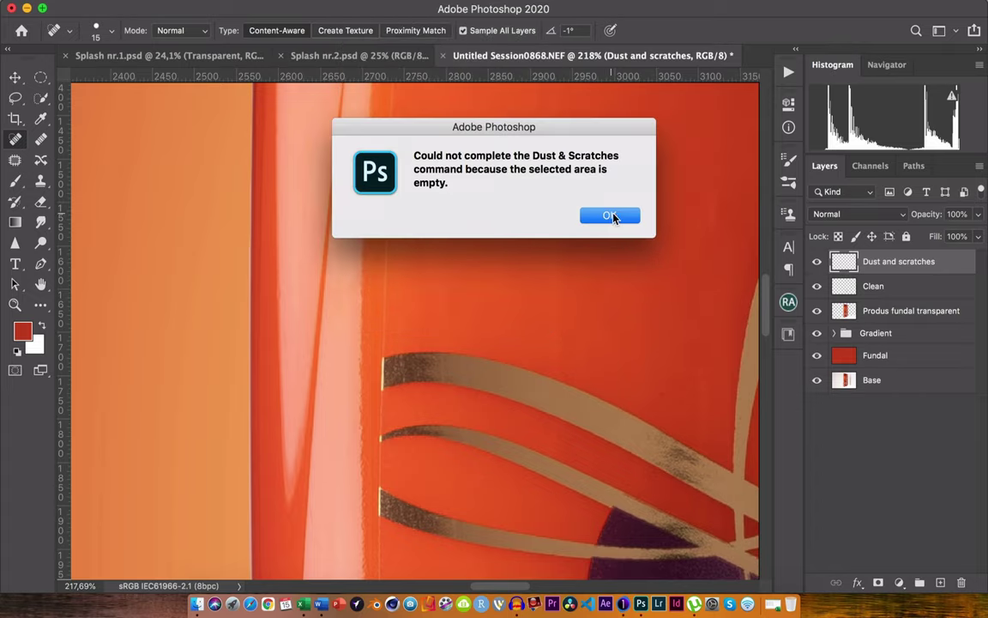
left_click(609, 216)
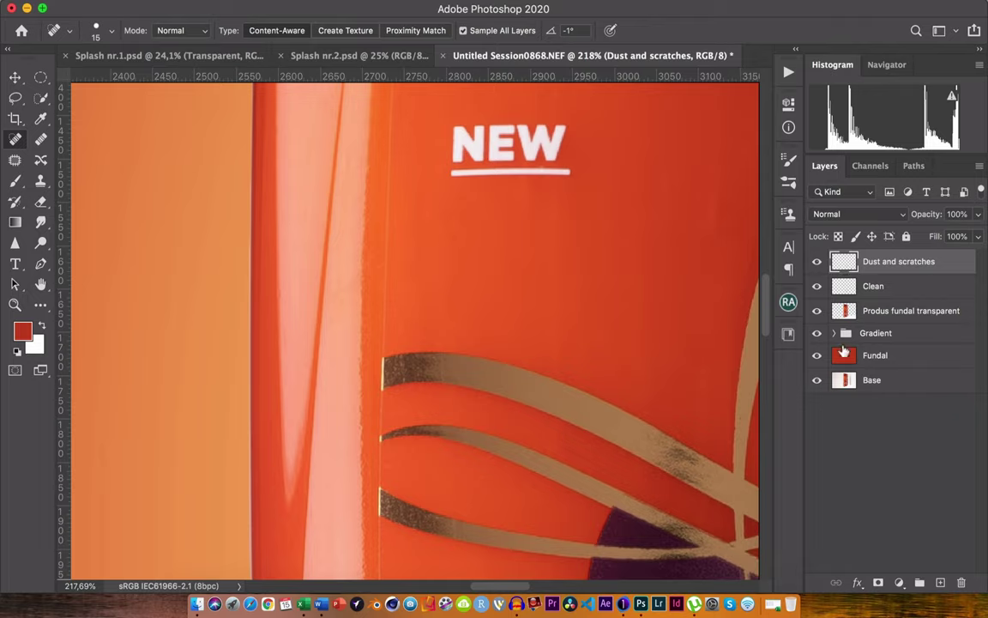
Duplicate Produs fundal transparent and delete the empty Dust and scratches layer
left_click(847, 312)
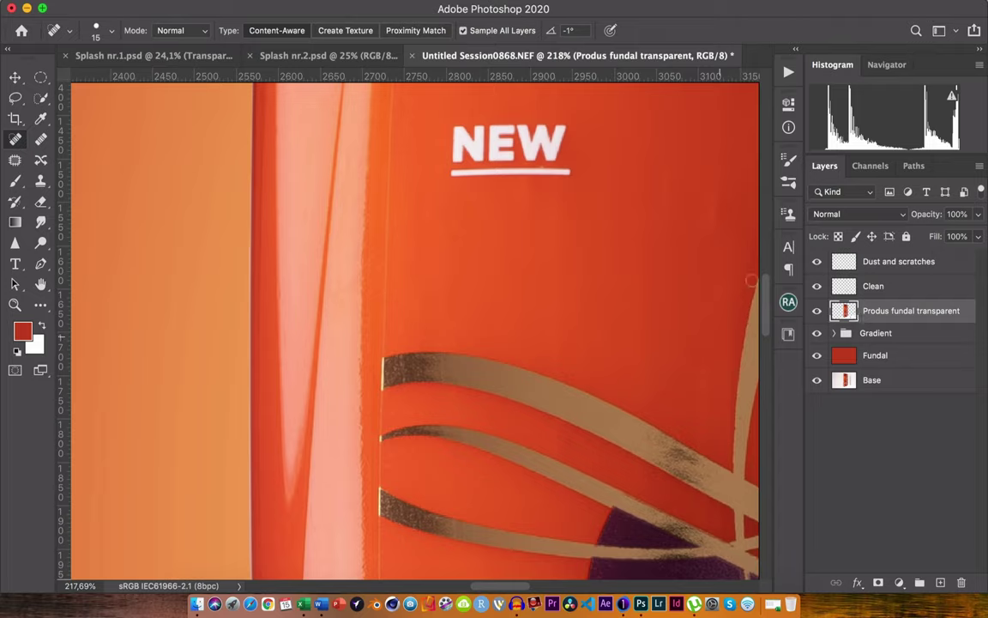
key("ctrl+j")
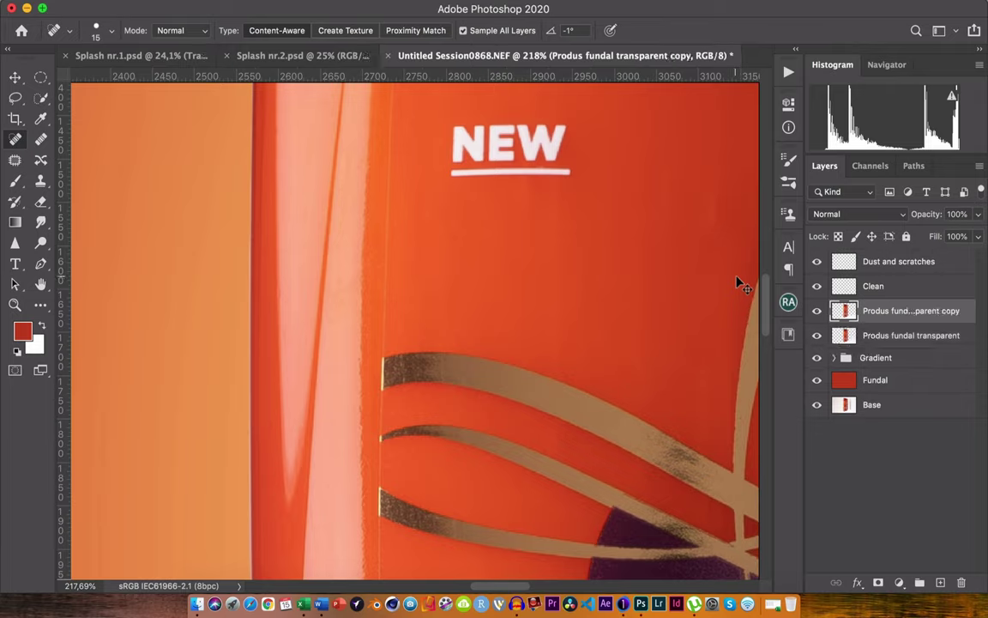
mouse_move(849, 311)
left_mouse_down()
mouse_move(850, 253)
mouse_move(850, 310)
left_mouse_up()
left_click_drag(845, 261, 958, 570)
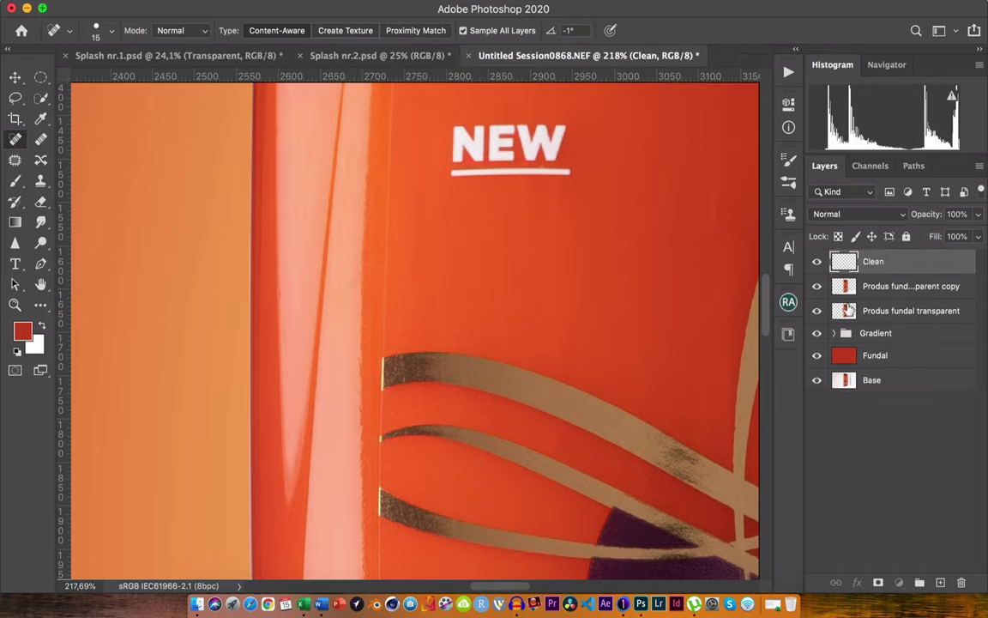
left_click(844, 285)
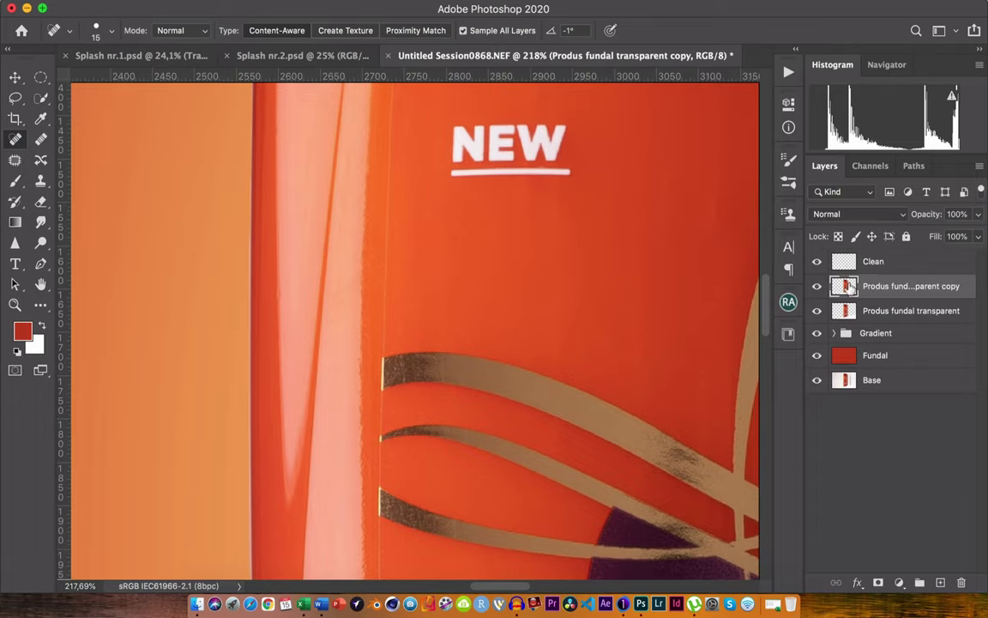
left_click(326, 5)
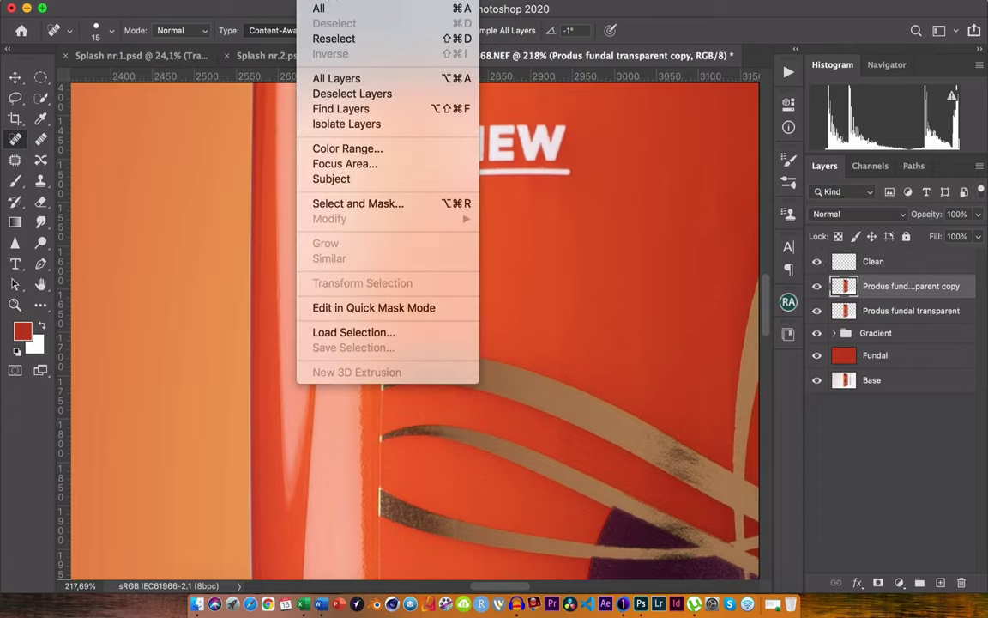
mouse_move(372, 223)
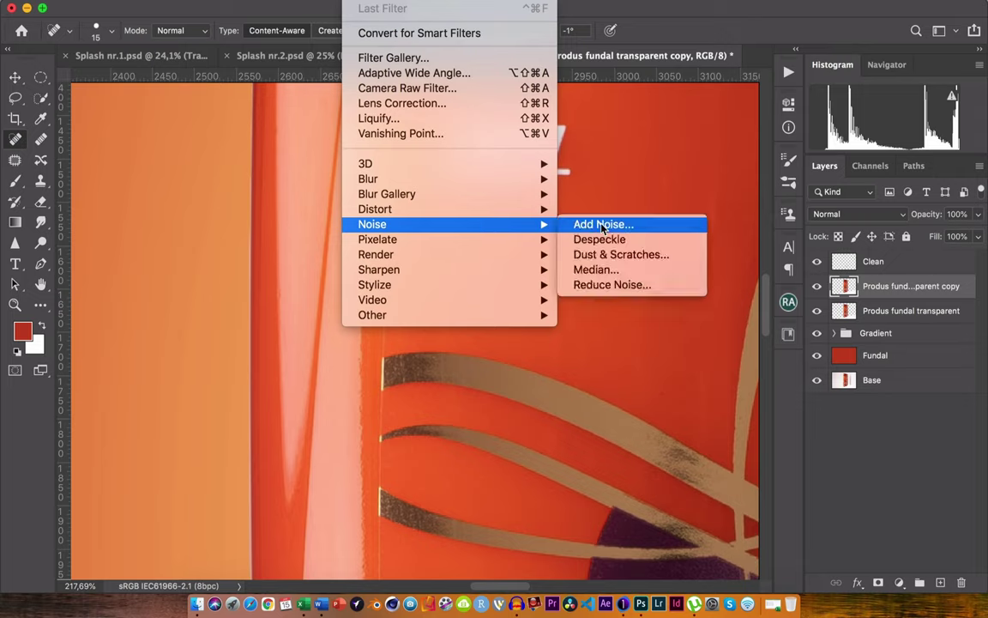
Apply Dust & Scratches (radius 14, threshold 9) to the copy, then heal a pink-highlight spot
left_click(618, 254)
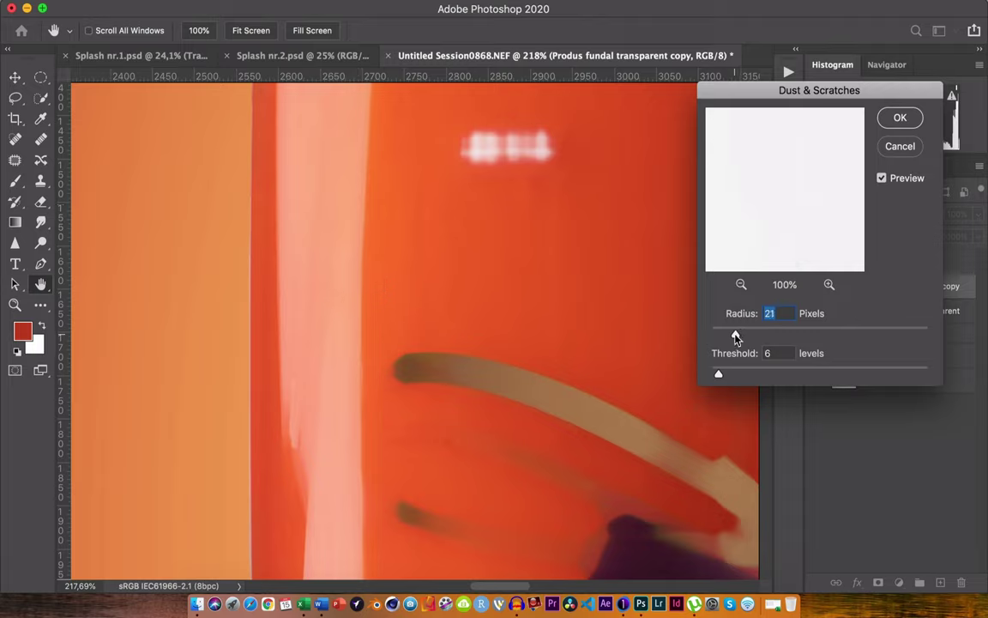
left_click_drag(735, 337, 731, 338)
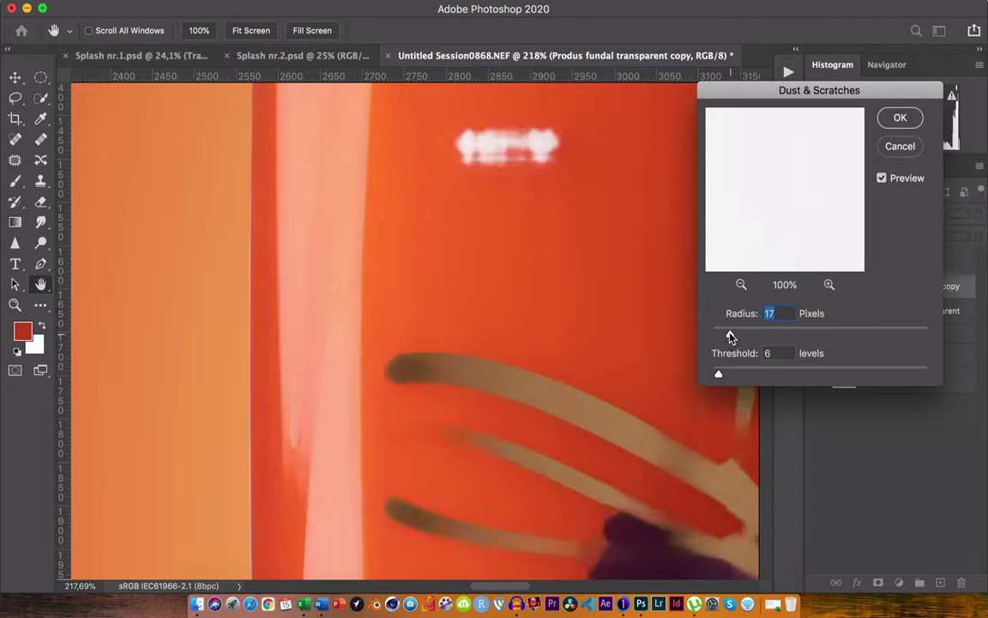
left_click(719, 374)
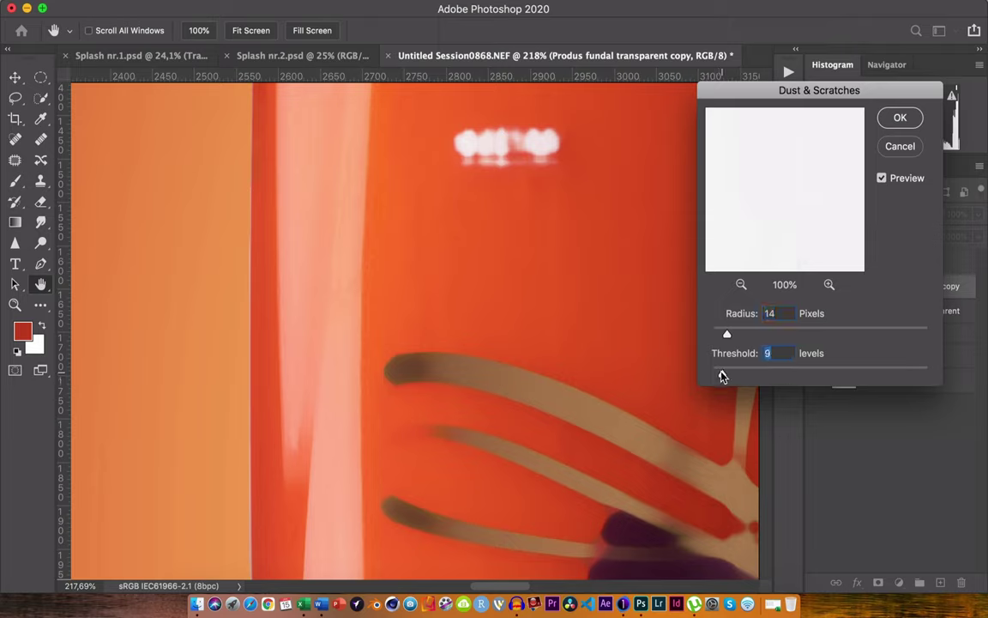
left_click(882, 177)
left_click(881, 178)
left_click(892, 124)
key("j")
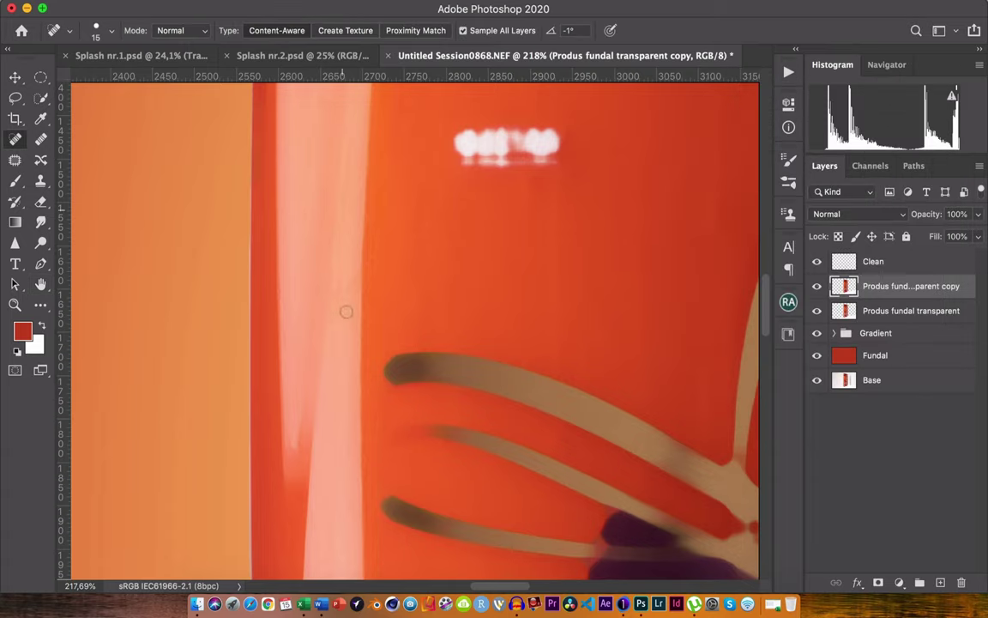
left_click(326, 466)
Give the copy a black layer mask and ready a white 60 px brush
left_click(879, 583)
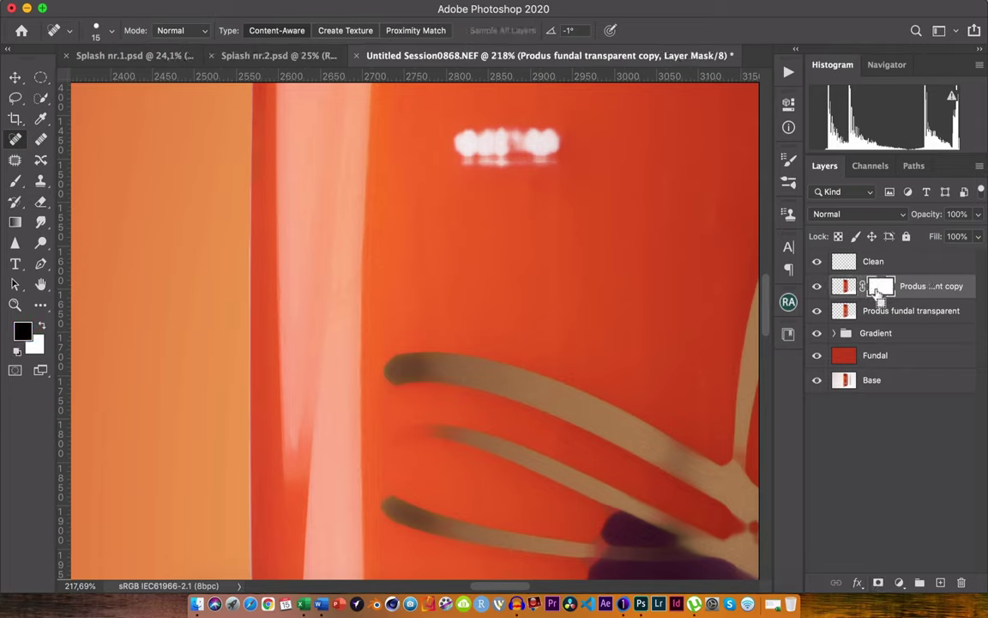
key("ctrl+i")
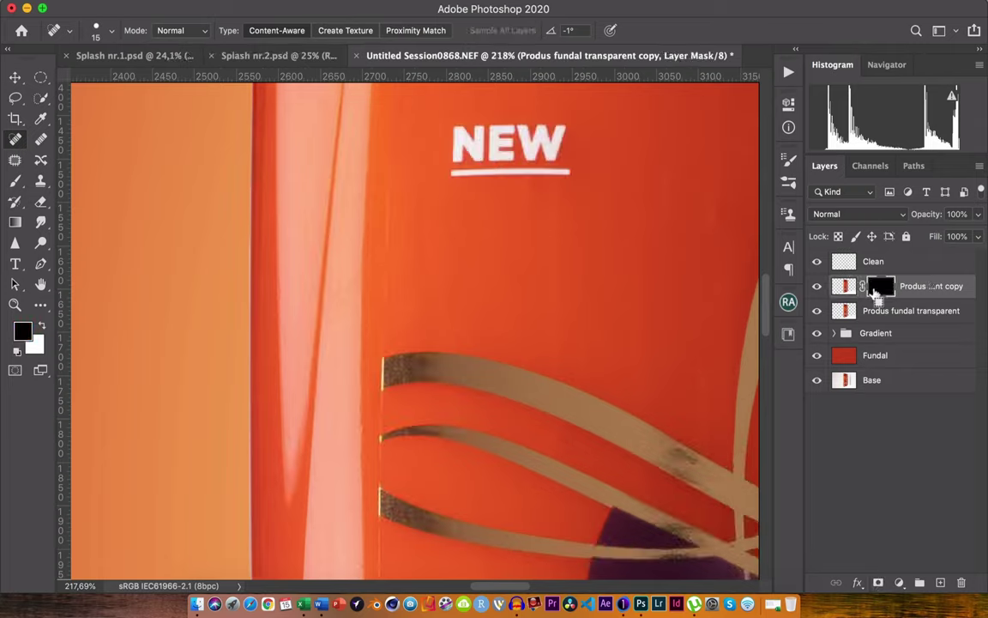
key("b")
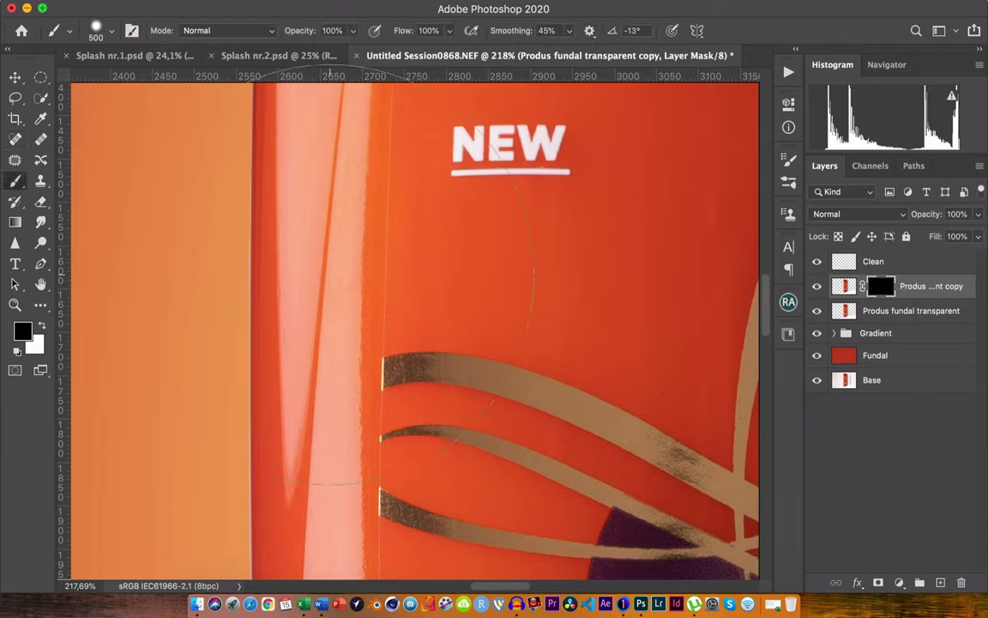
key("bracketleft")
key("bracketleft")
key("bracketleft")
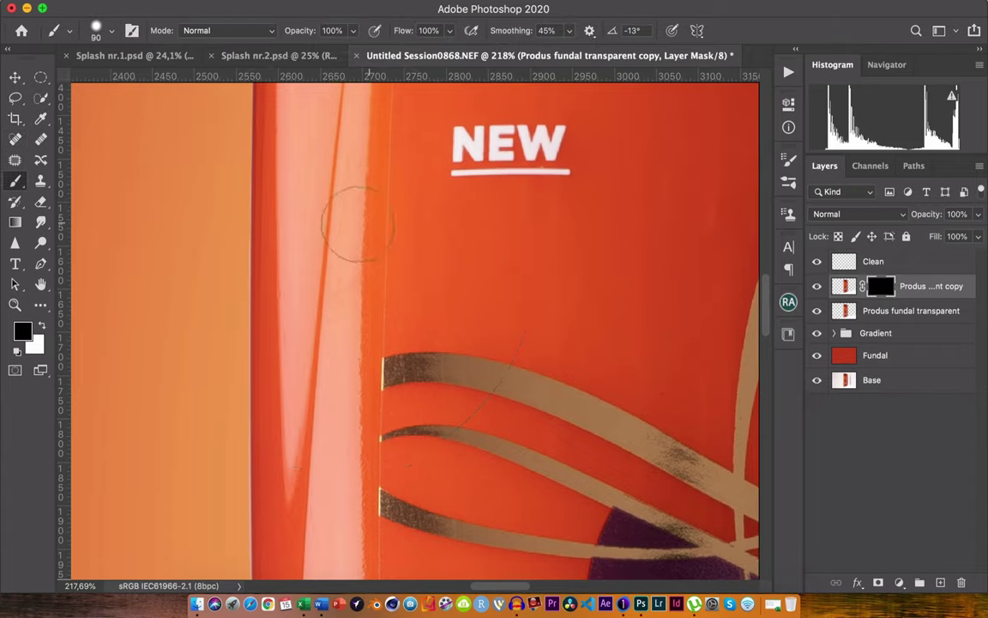
key("x")
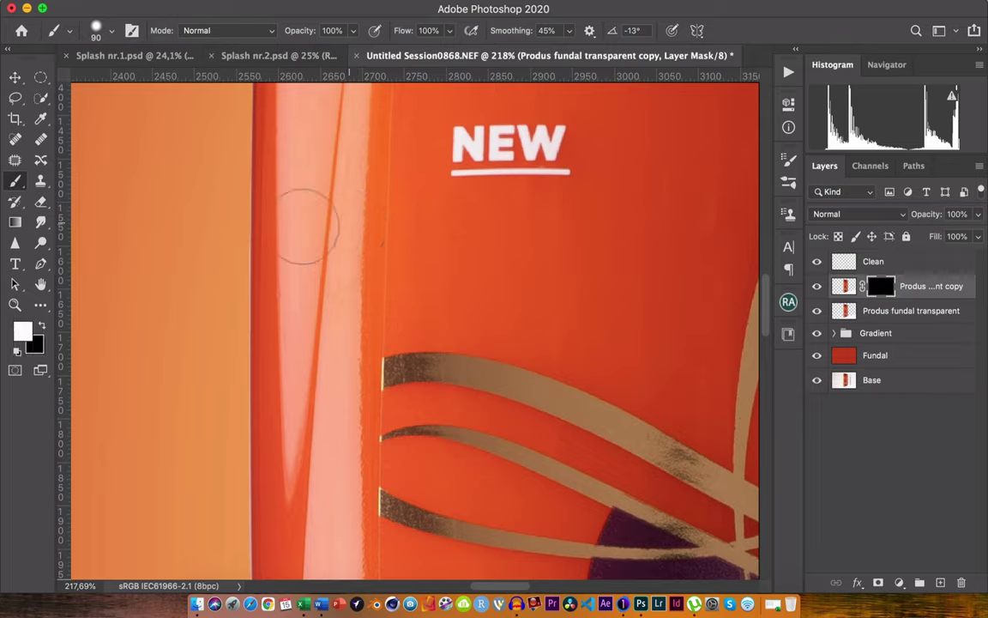
key("bracketleft")
key("bracketleft")
key("bracketleft")
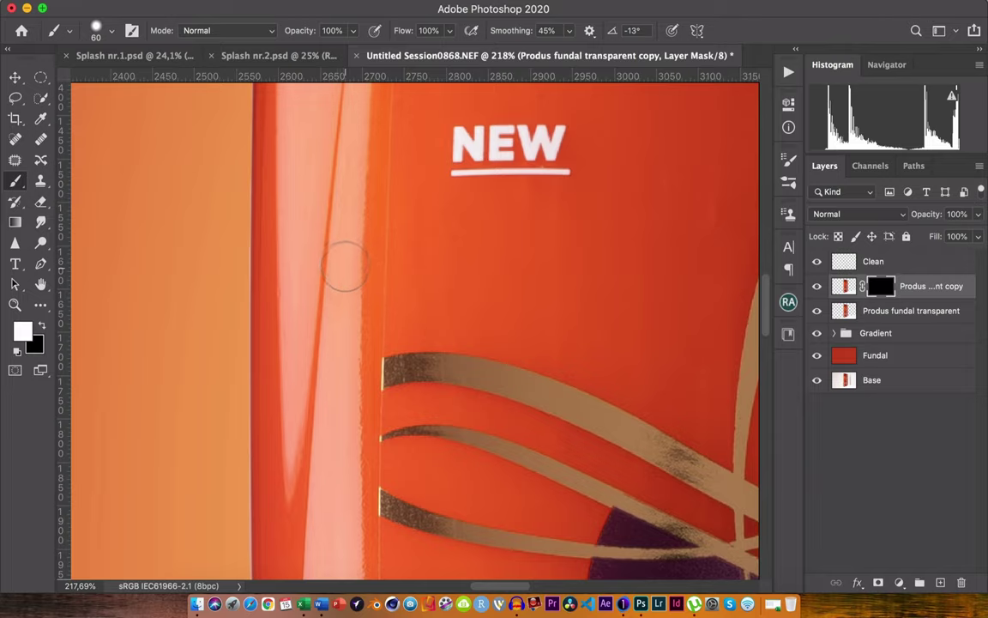
Paint the smoothing back in near the NEW text and along the pink streak
left_click_drag(346, 268, 364, 152)
left_click_drag(343, 504, 347, 513)
scroll(365, 108, "up", 10)
key("bracketright")
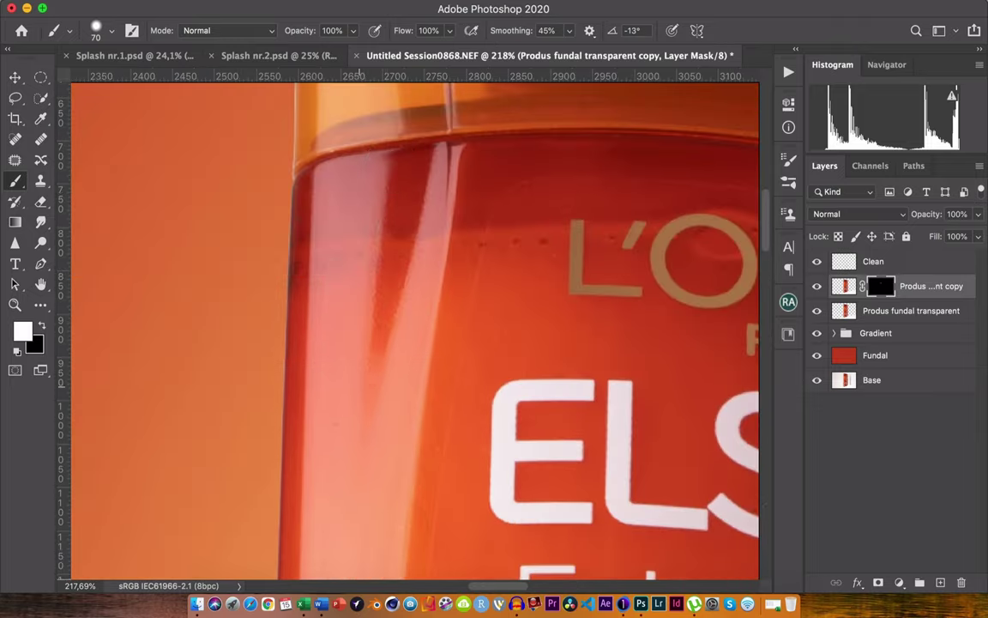
scroll(308, 470, "down", 10)
scroll(309, 470, "up", 5)
key("bracketleft")
key("bracketleft")
key("bracketleft")
key("x")
key("x")
scroll(330, 373, "down", 1)
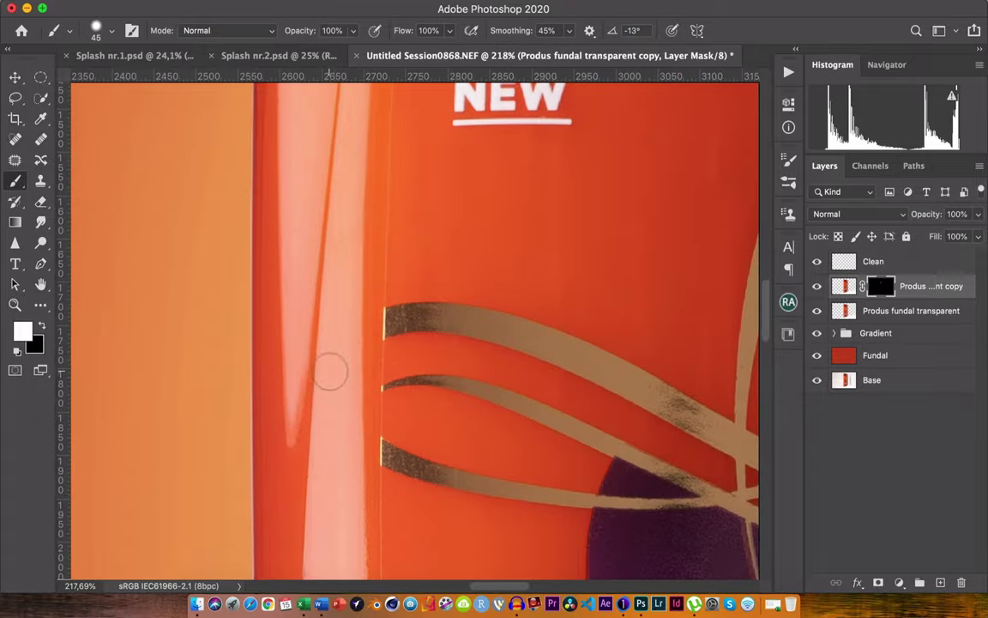
scroll(309, 463, "down", 5)
scroll(304, 343, "down", 5)
scroll(322, 275, "up", 2)
scroll(326, 360, "down", 5)
scroll(331, 326, "up", 1)
scroll(330, 326, "down", 1)
scroll(332, 328, "down", 3)
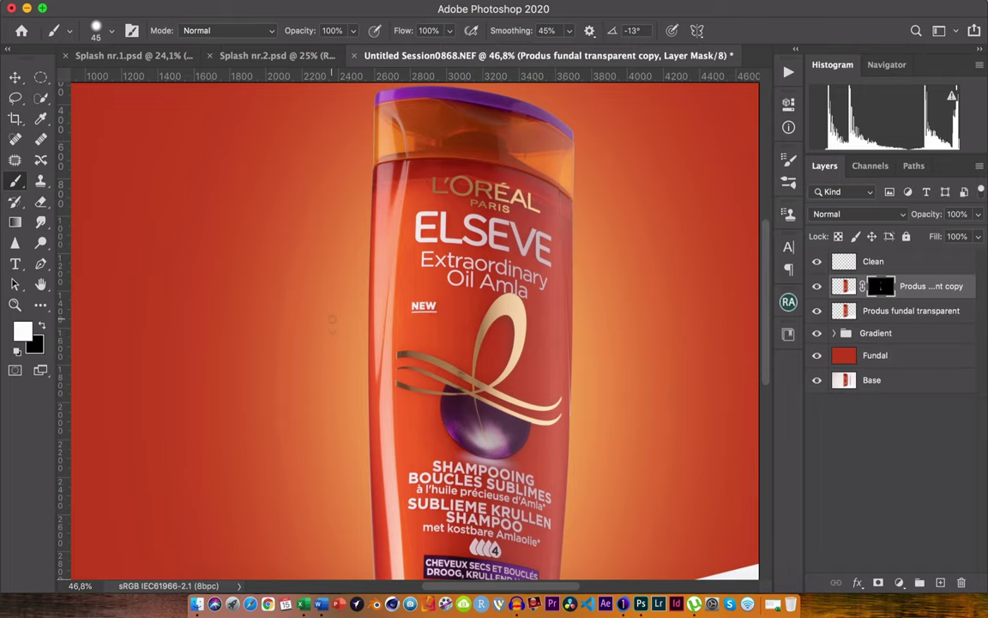
scroll(331, 319, "down", 2)
scroll(329, 317, "down", 1)
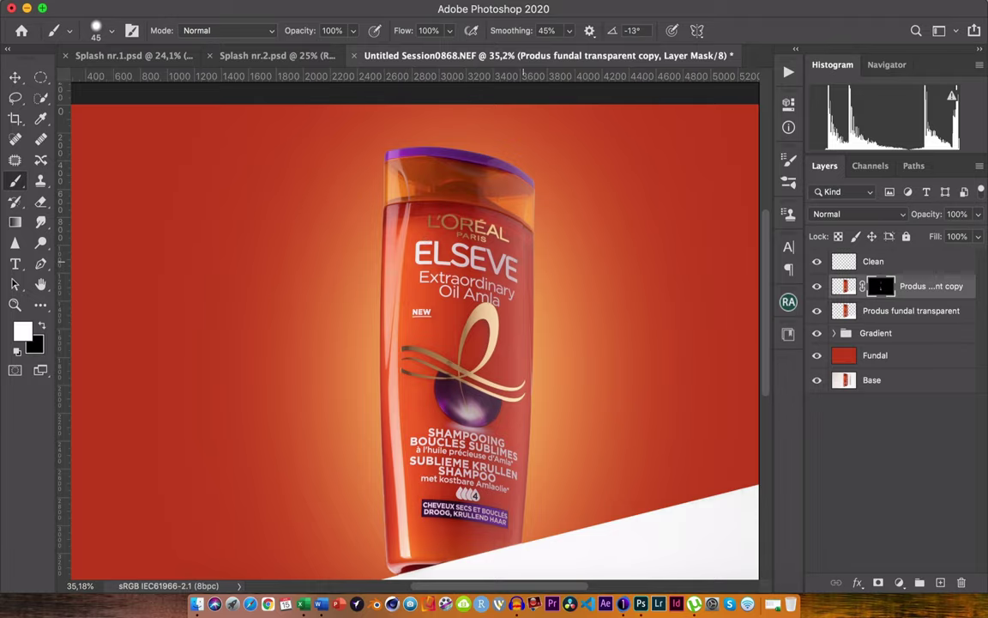
Zoom out to the full image and add a Curves 2 adjustment layer
scroll(415, 334, "down", 1)
scroll(415, 334, "down", 1)
scroll(415, 334, "down", 2)
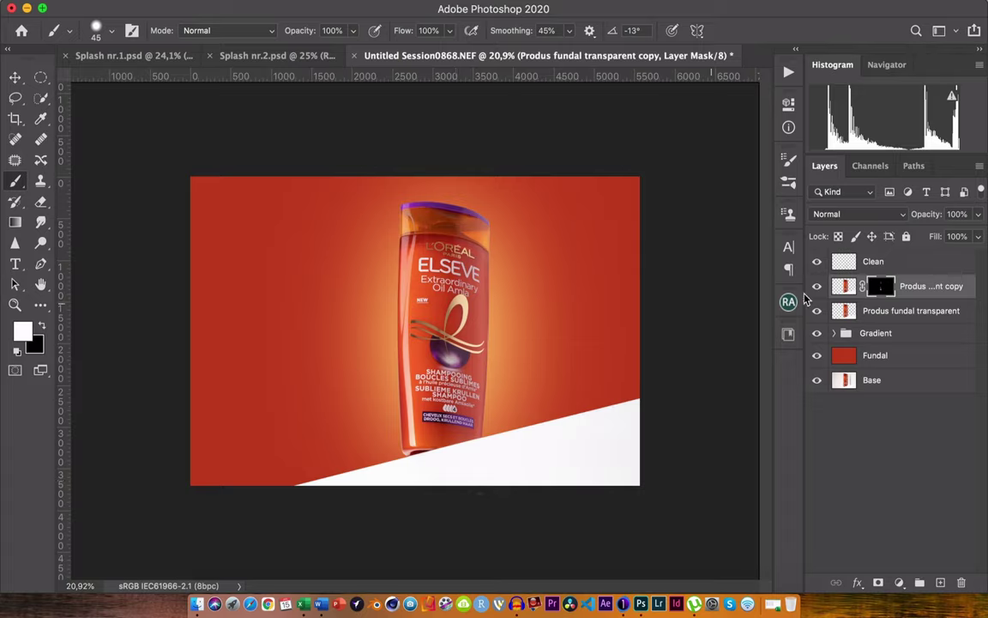
key("ctrl+m")
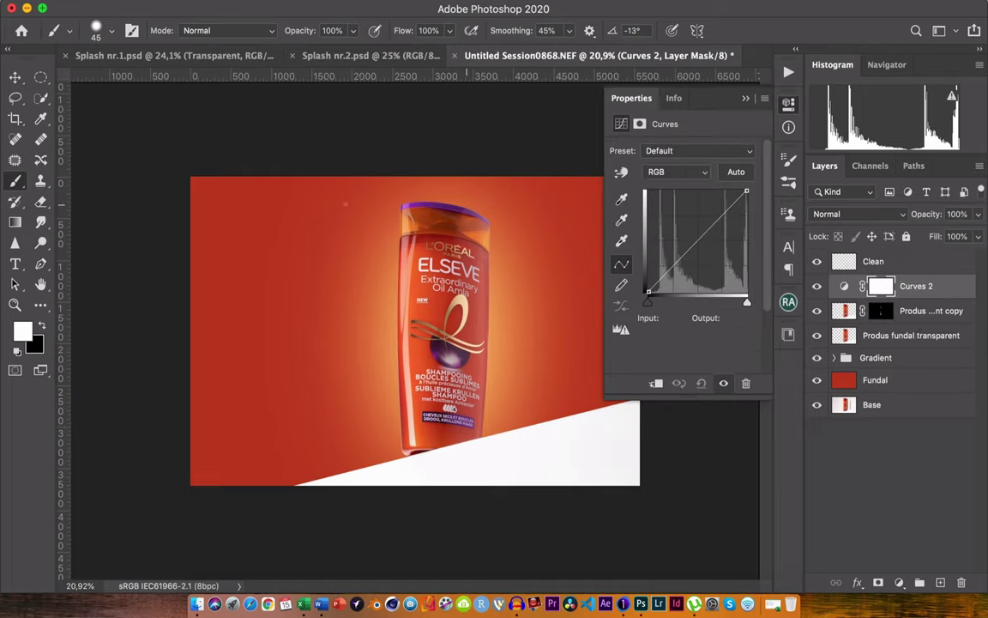
Draw a horizontal right-to-left gradient on the Curves 2 mask
left_click(15, 225)
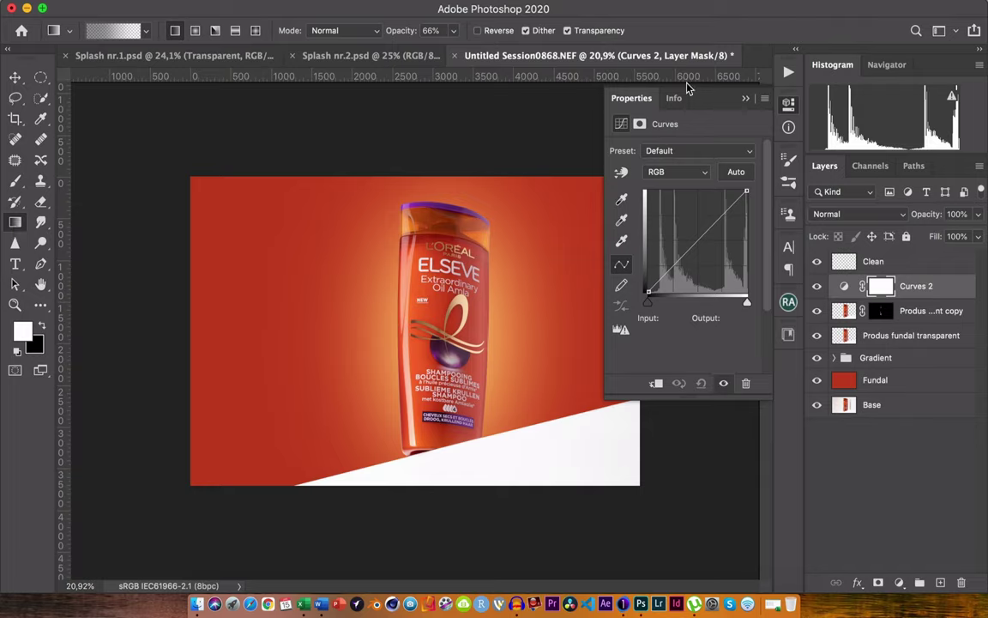
left_click(745, 99)
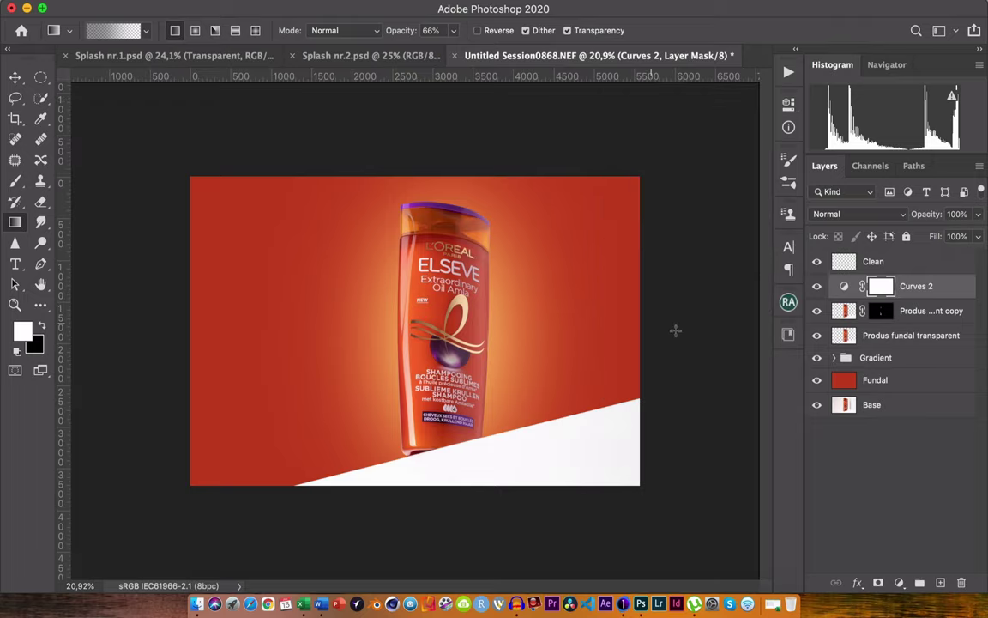
left_click_drag(676, 313, 315, 330)
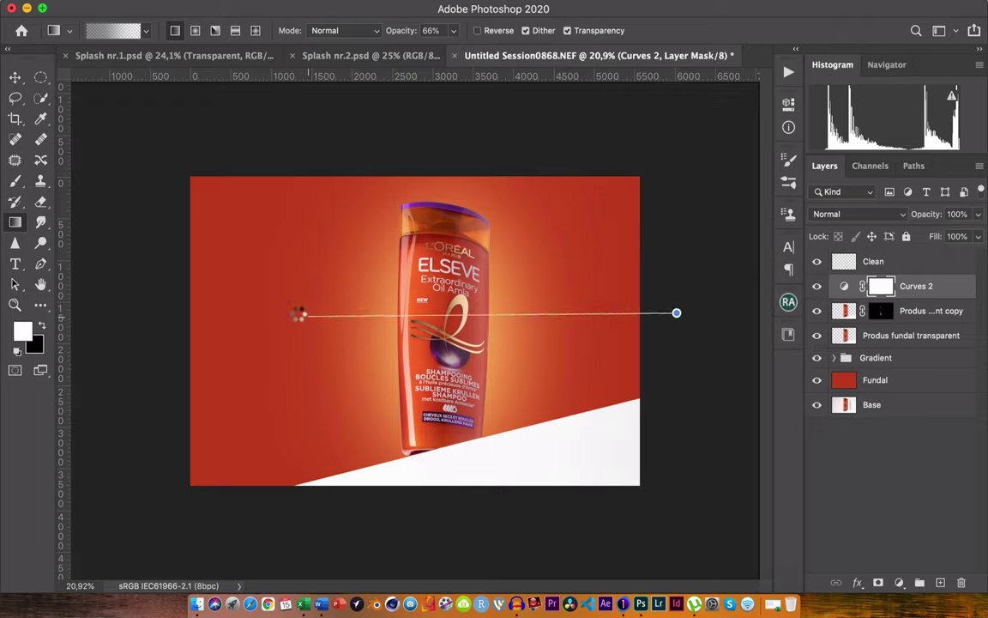
left_click_drag(309, 317, 297, 313)
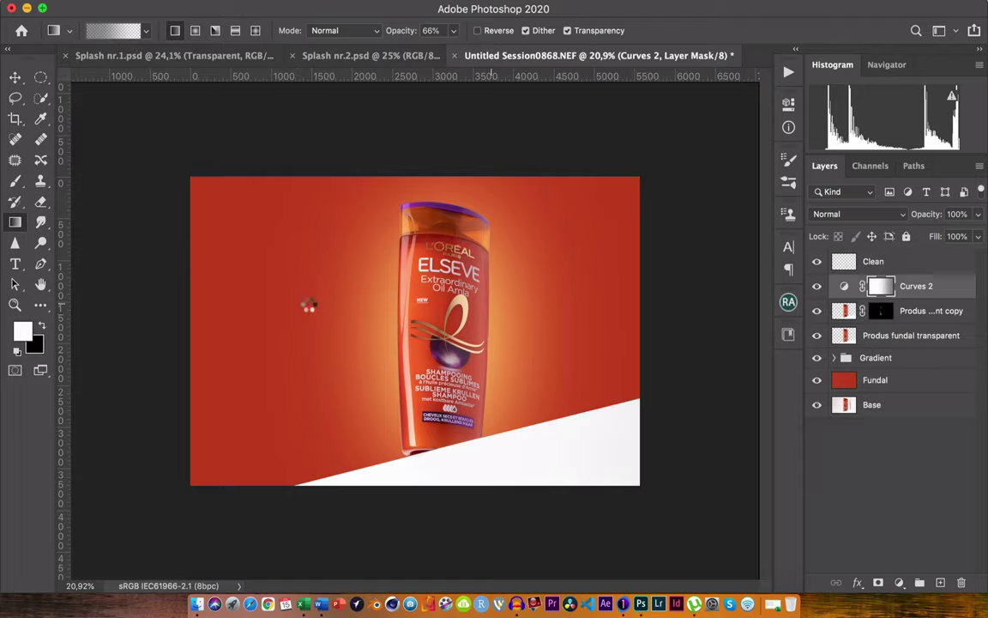
left_click_drag(642, 294, 209, 285)
Raise the Curves 2 curve to input 90, output 146 and move it above Clean
double_click(844, 289)
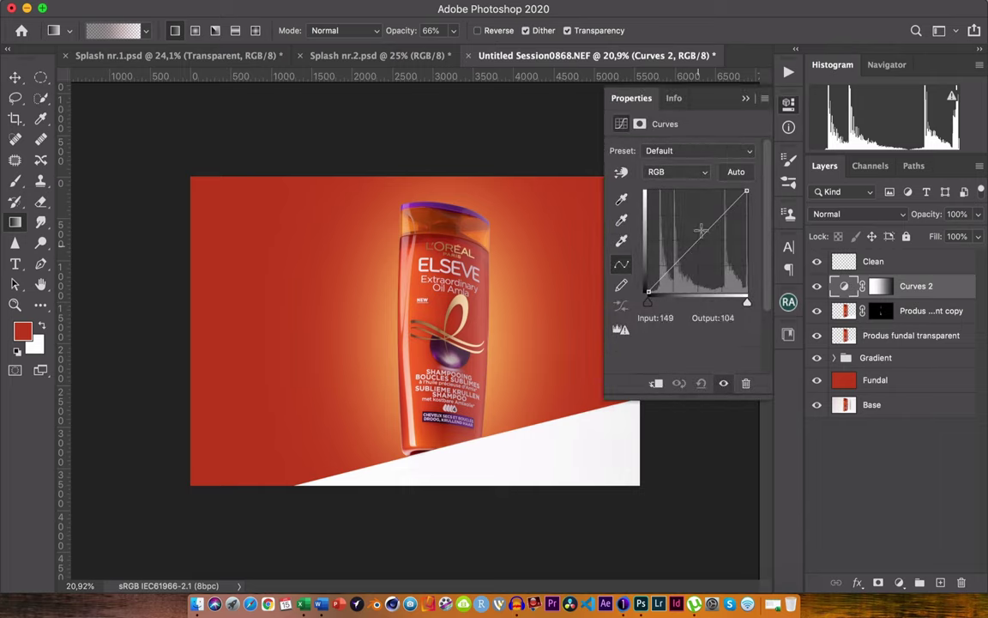
left_click_drag(697, 243, 679, 227)
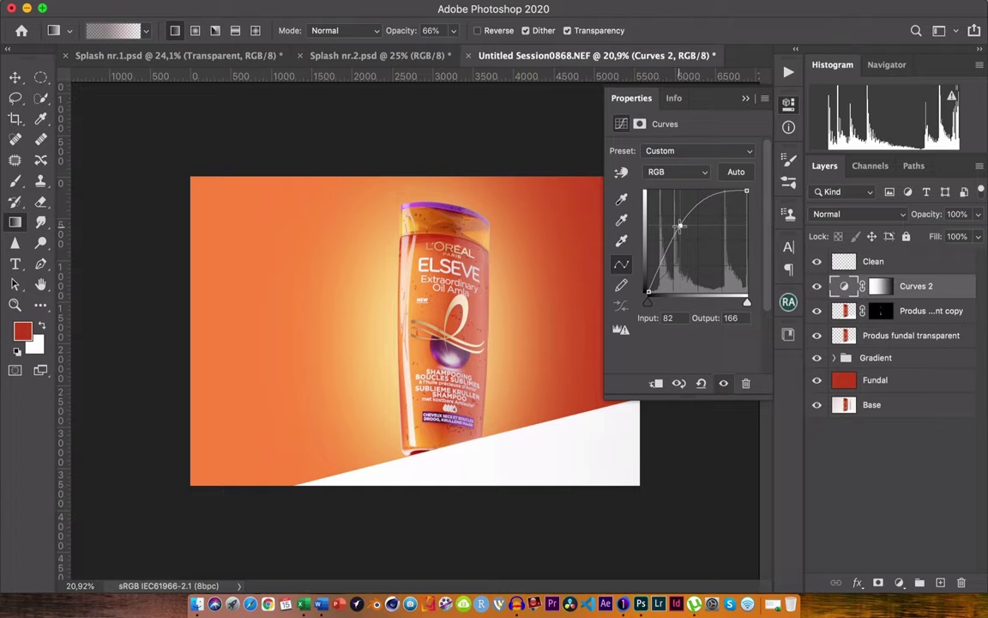
left_click_drag(679, 226, 683, 235)
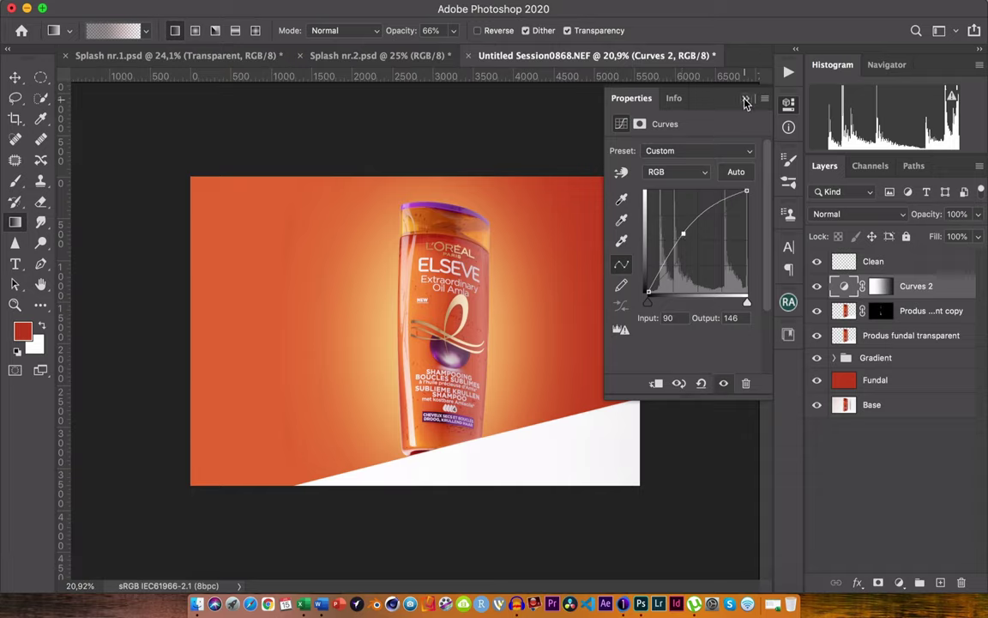
left_click(746, 99)
mouse_move(844, 286)
left_mouse_down()
mouse_move(839, 257)
mouse_move(841, 271)
left_mouse_up()
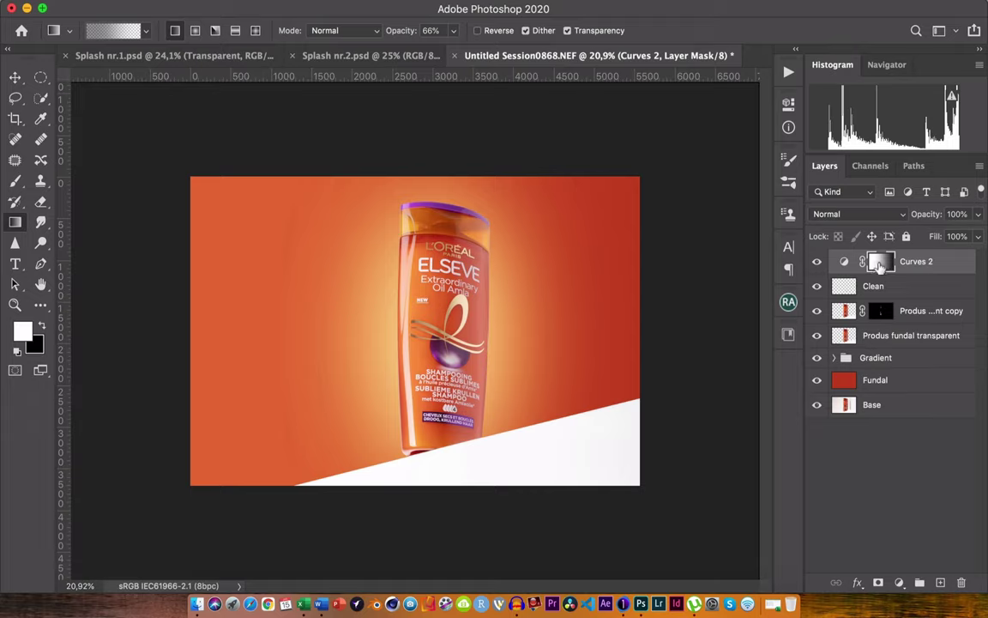
Invert the Curves 2 mask and toggle the layer to compare
key("ctrl+i")
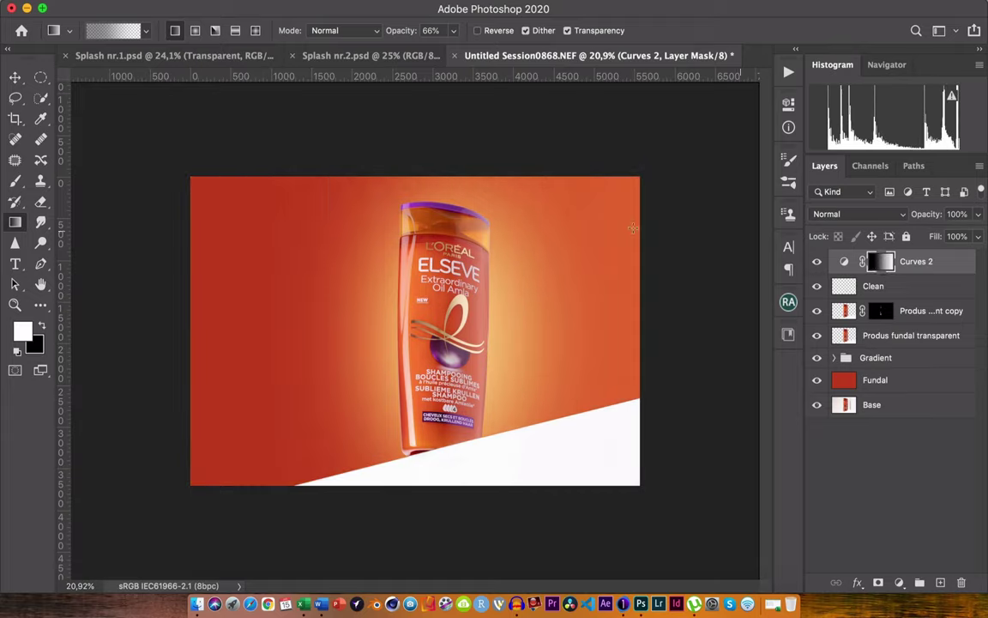
left_click(818, 262)
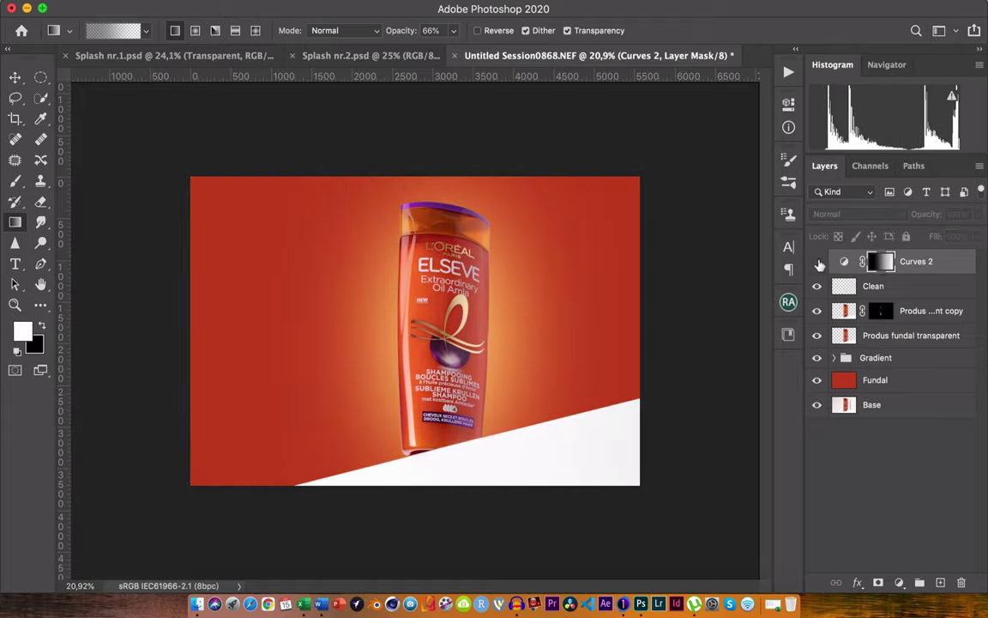
left_click(819, 264)
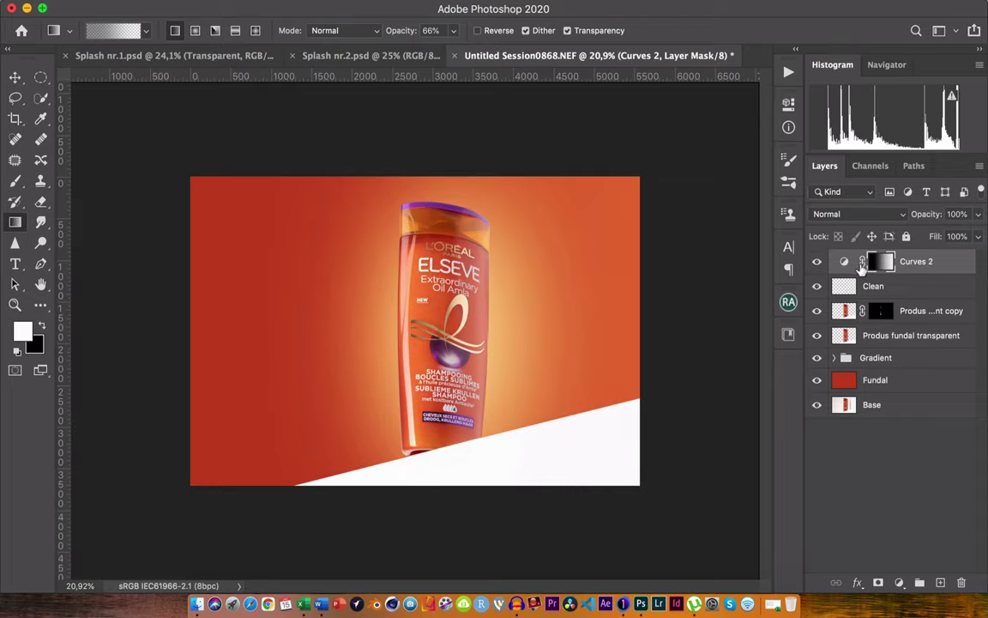
Duplicate Curves 2, invert the copy's mask, and set its curve to input 118, output 138
key("ctrl+j")
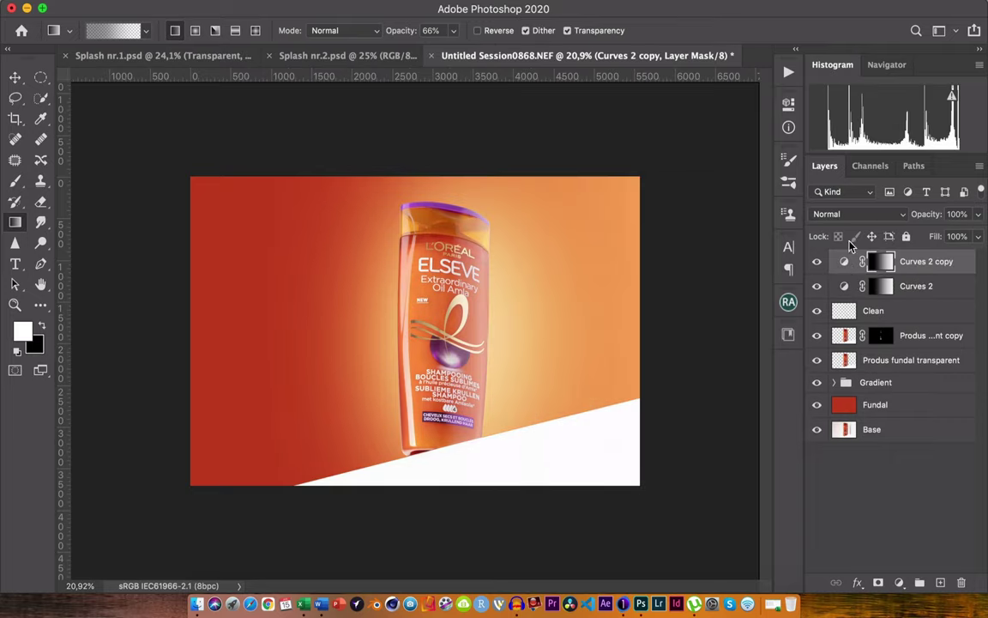
left_click_drag(881, 262, 878, 271)
key("ctrl+i")
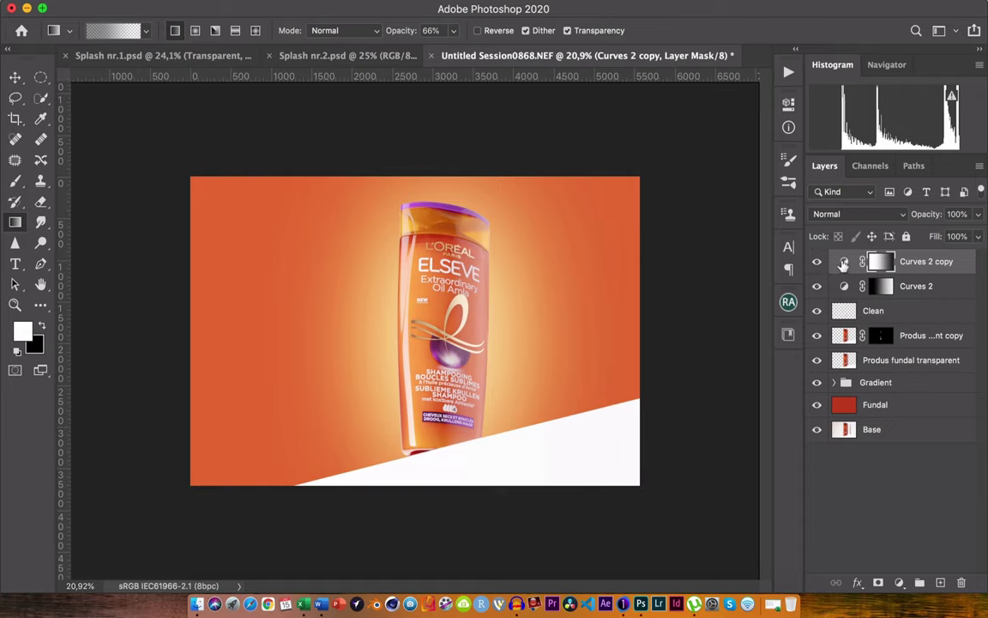
double_click(843, 262)
left_click_drag(682, 232, 693, 235)
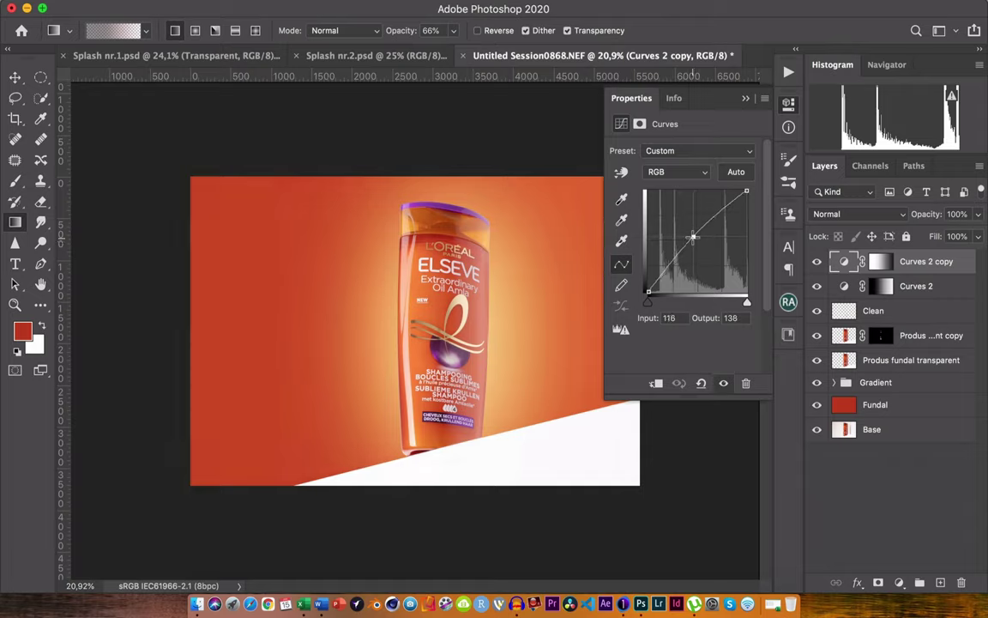
left_click(745, 98)
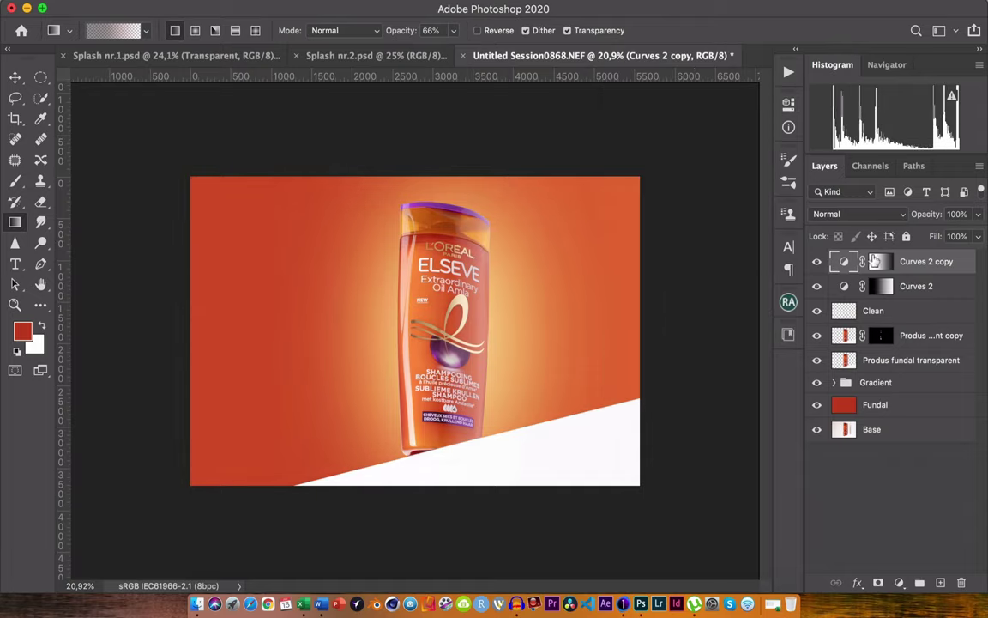
left_click(816, 262)
left_click(40, 79)
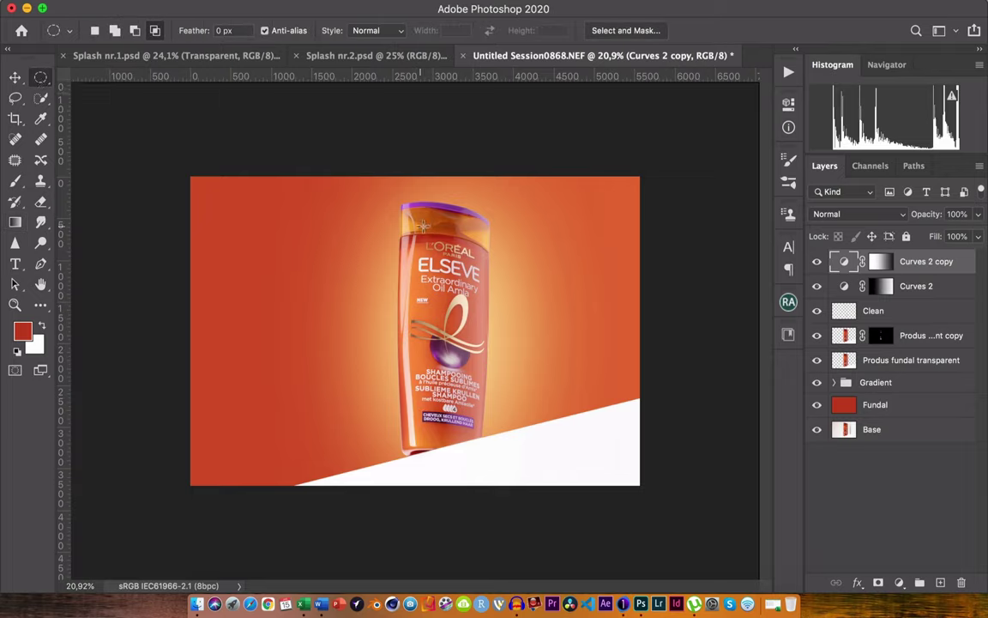
Add a Curves 3 adjustment in a tall ellipse over the bottle, pulling midtones down to 142/115
left_click_drag(420, 223, 470, 463)
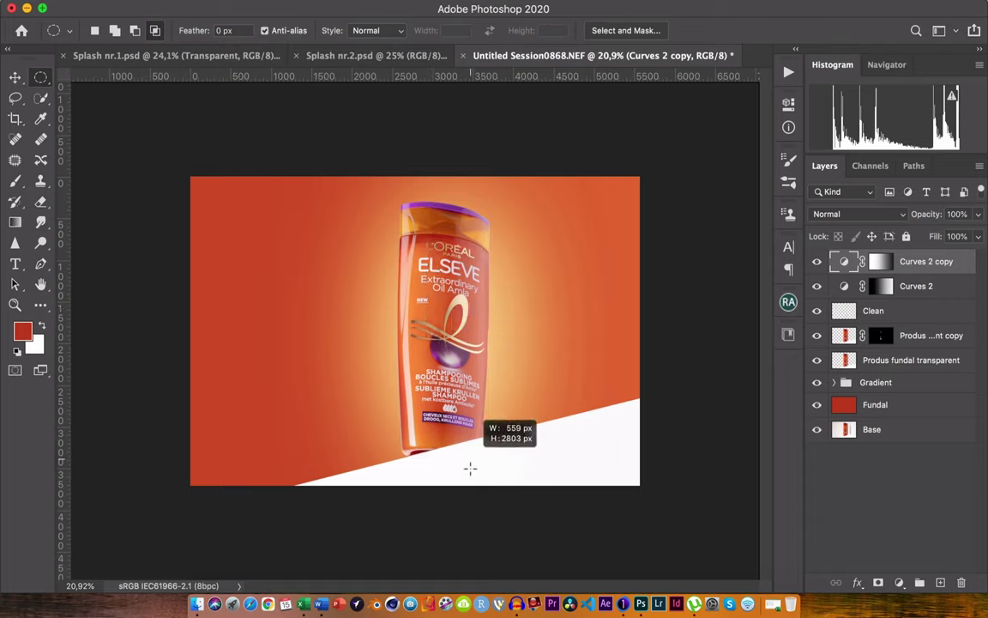
left_click(899, 582)
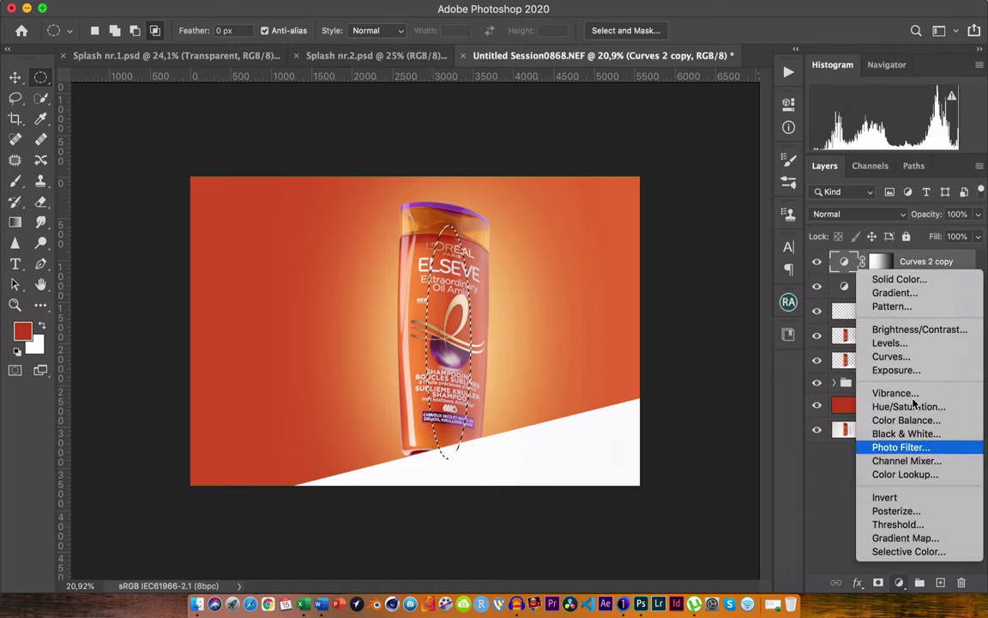
left_click(913, 356)
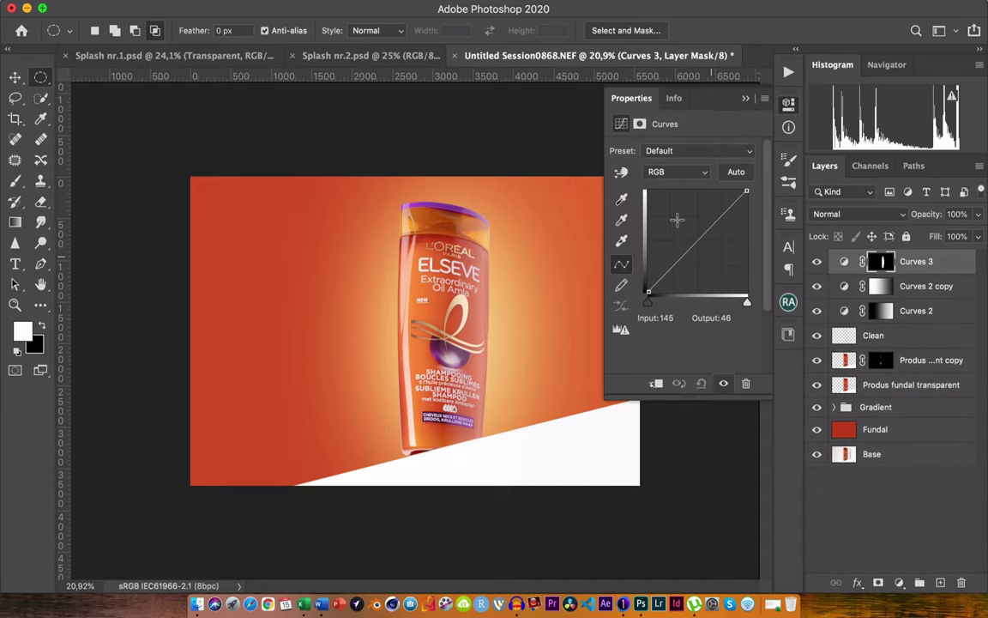
left_click(699, 240)
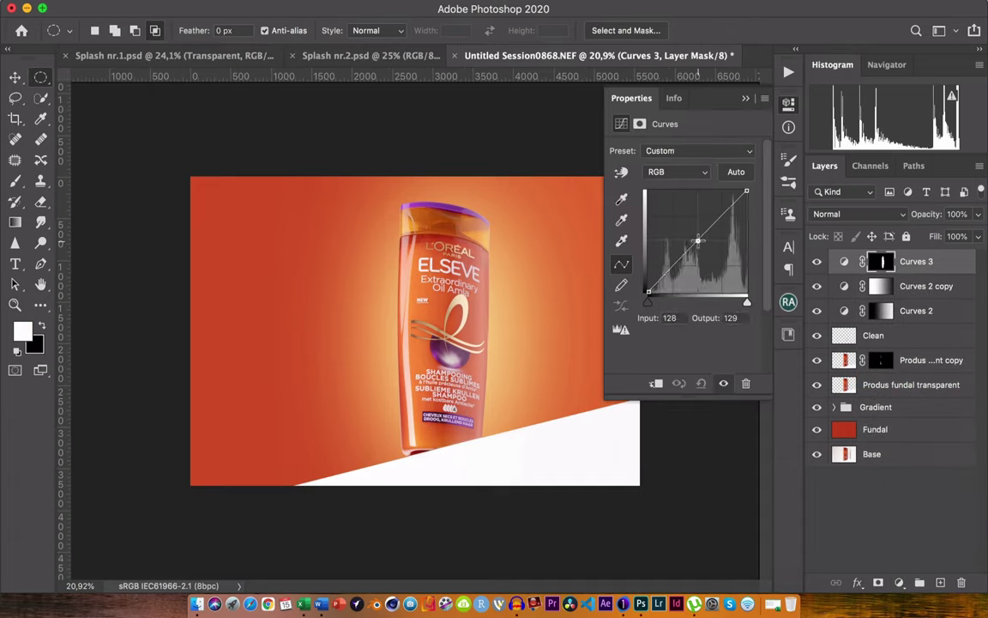
left_click_drag(699, 240, 702, 247)
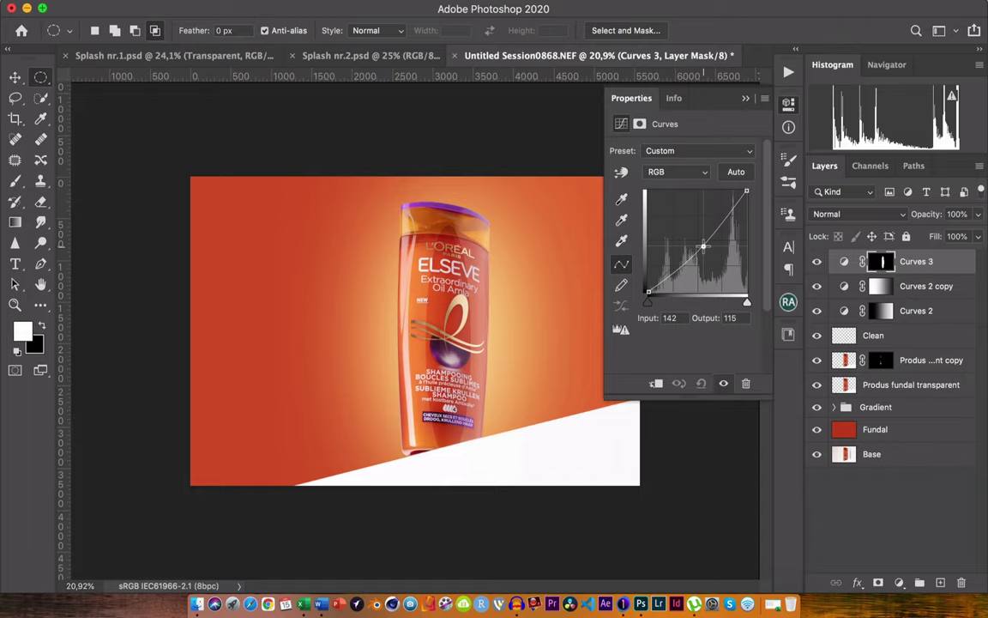
Heavily feather the Curves 3 mask, compare it on and off, then load the bottle selection
left_click(640, 124)
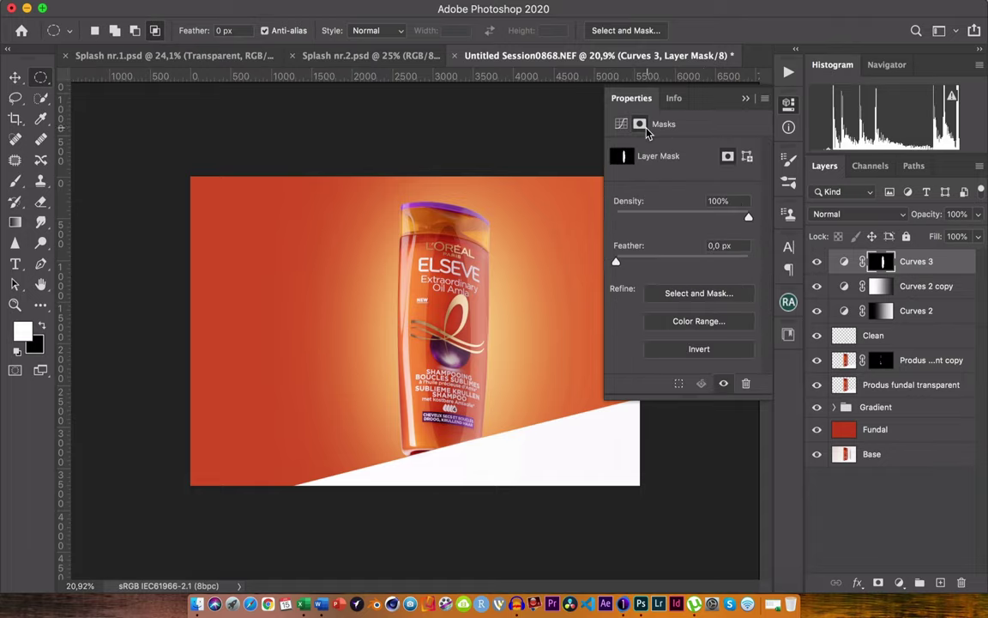
mouse_move(618, 263)
left_mouse_down()
mouse_move(726, 263)
mouse_move(716, 262)
left_mouse_up()
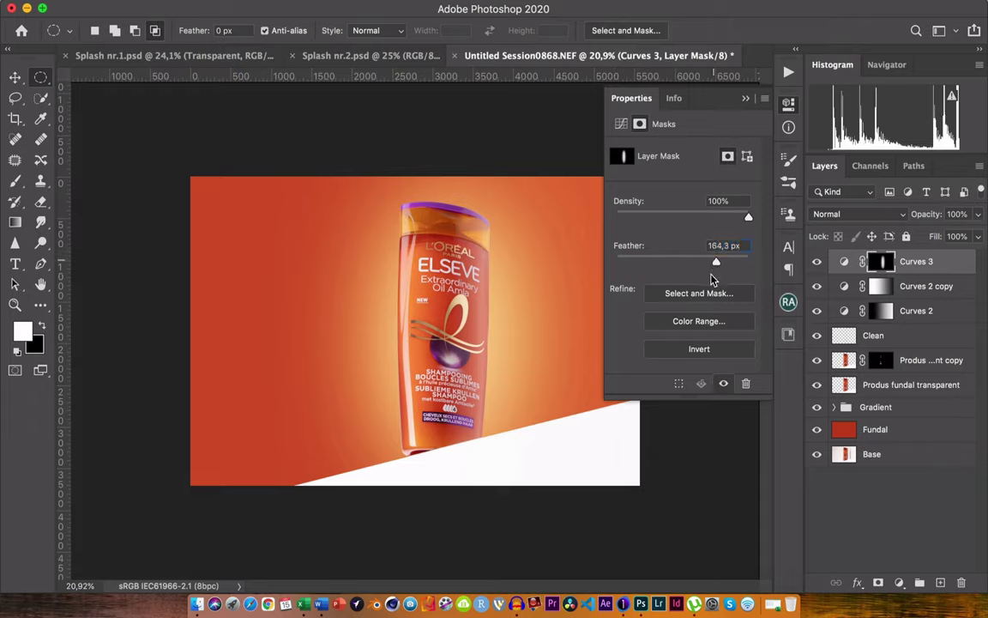
left_click(719, 108)
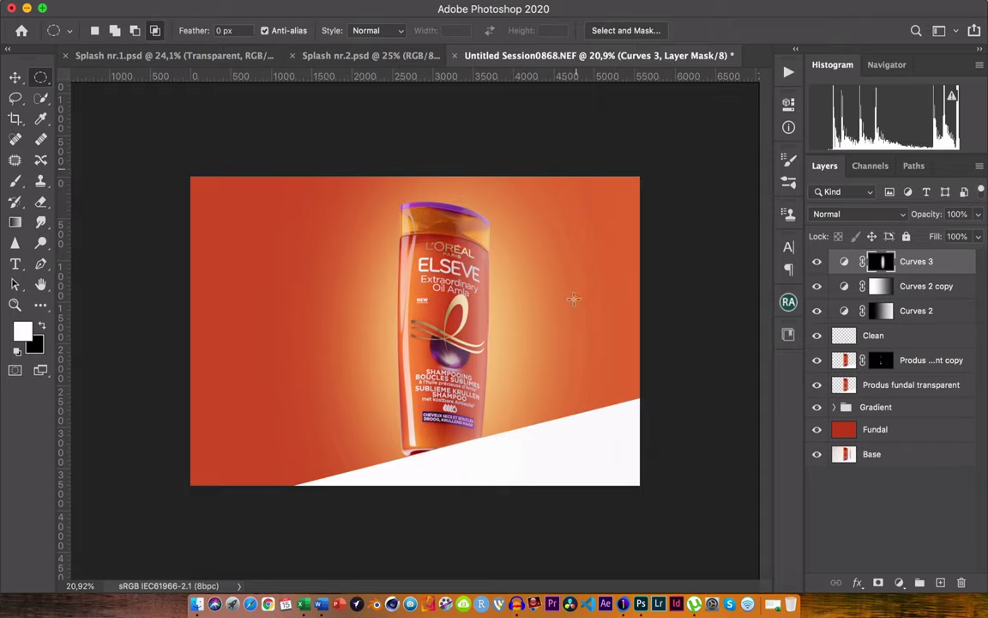
left_click(816, 264)
left_click(815, 264)
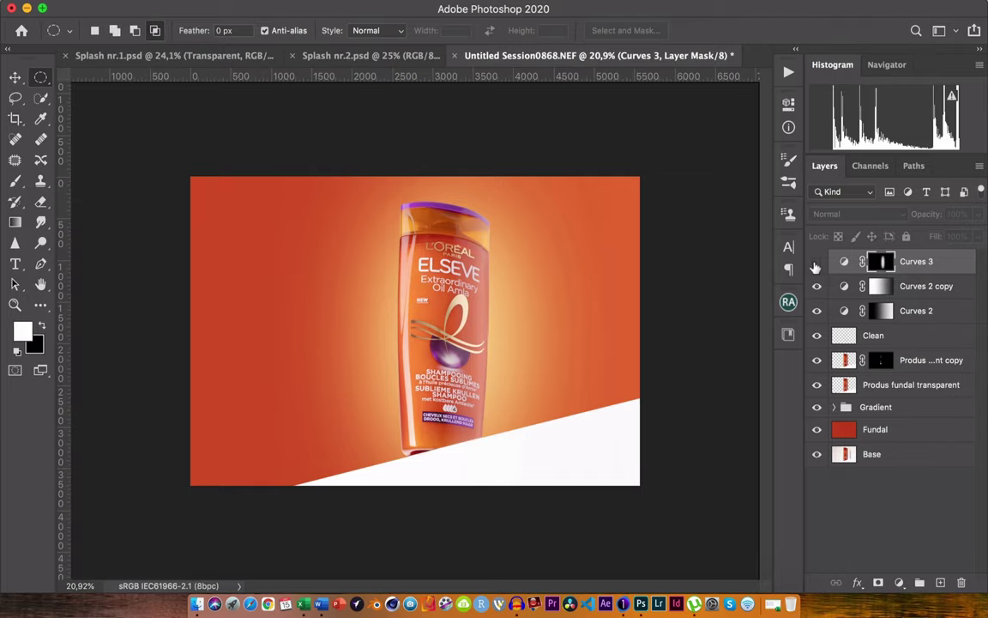
left_click(816, 264)
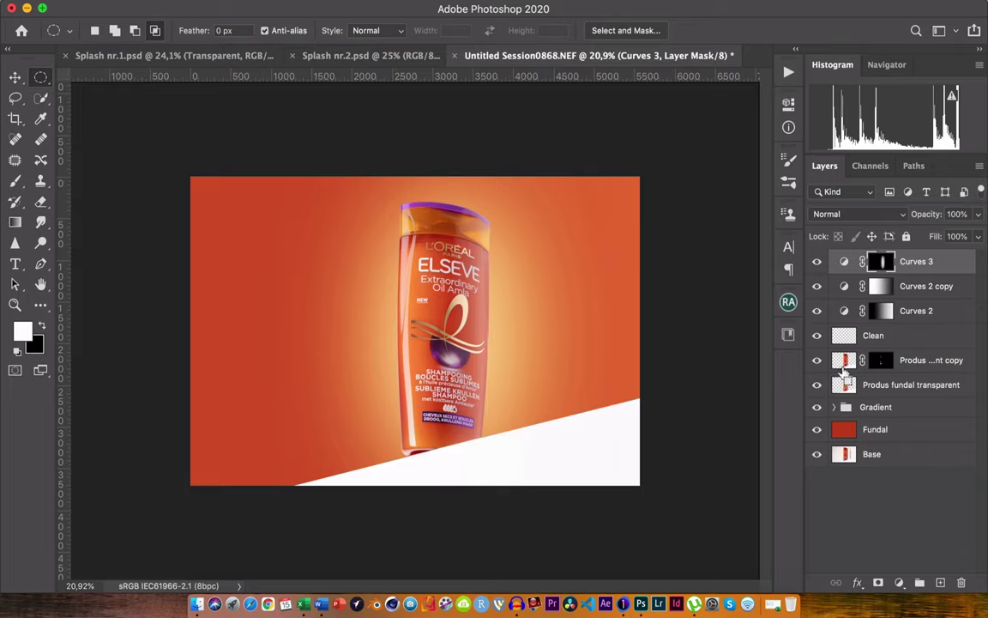
left_click(844, 382, "ctrl")
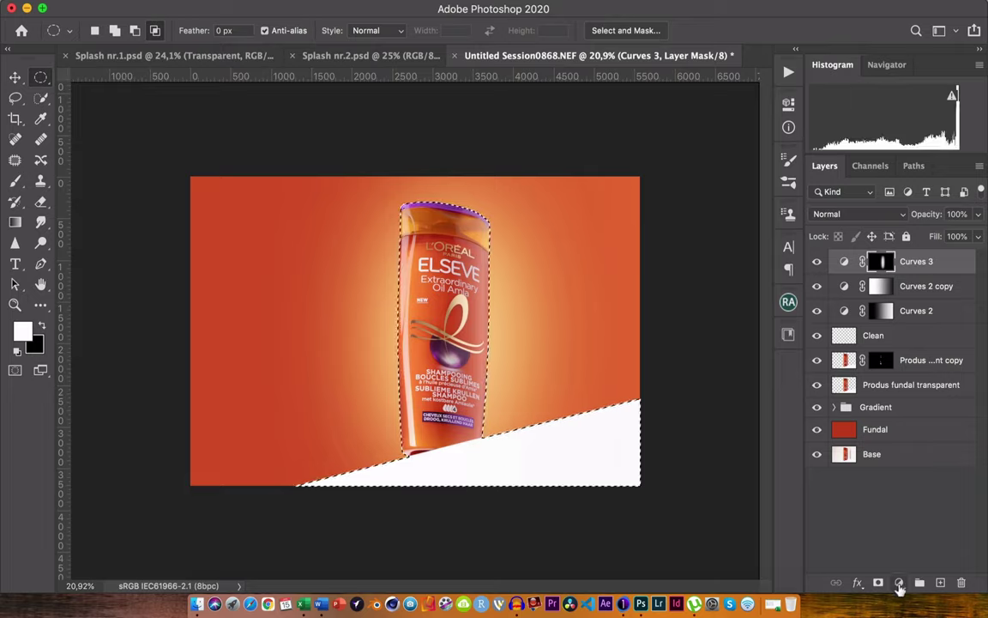
Add Curves 4 masked to the bottle and white wedge with the Medium Contrast (RGB) preset
left_click(899, 583)
left_click(874, 357)
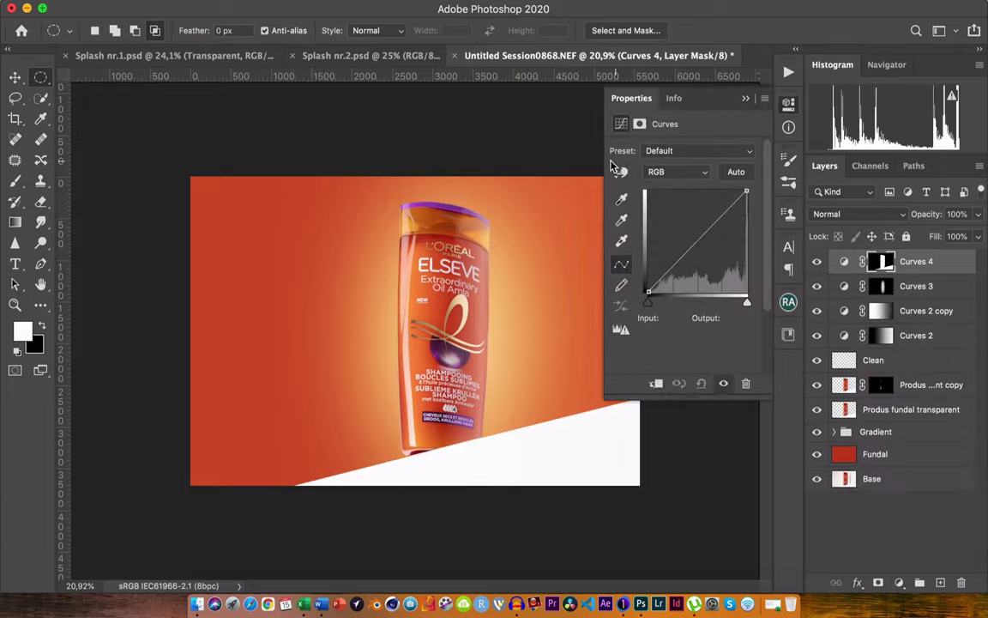
left_click(718, 153)
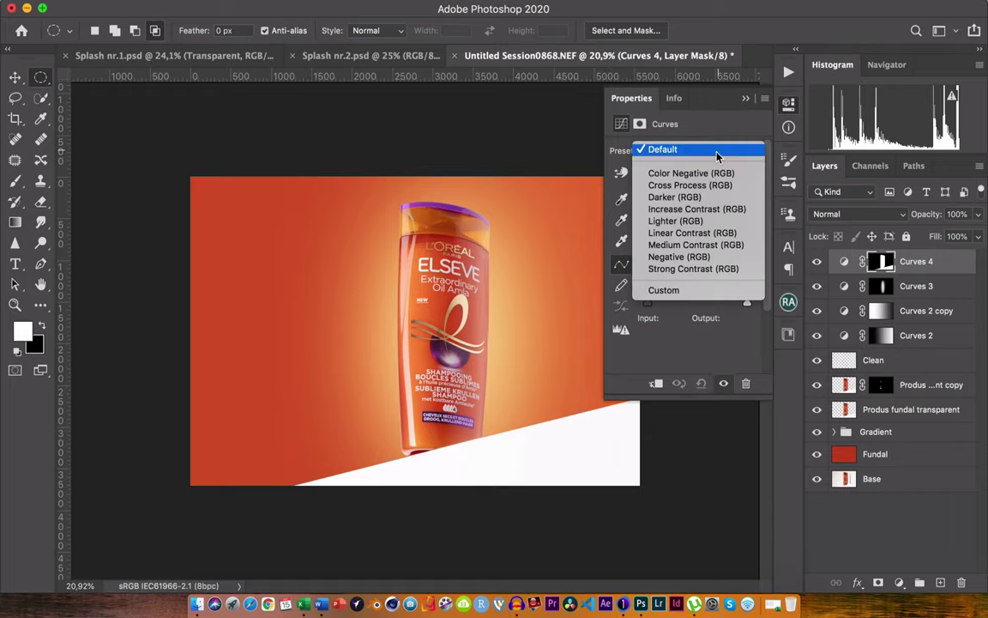
left_click(733, 246)
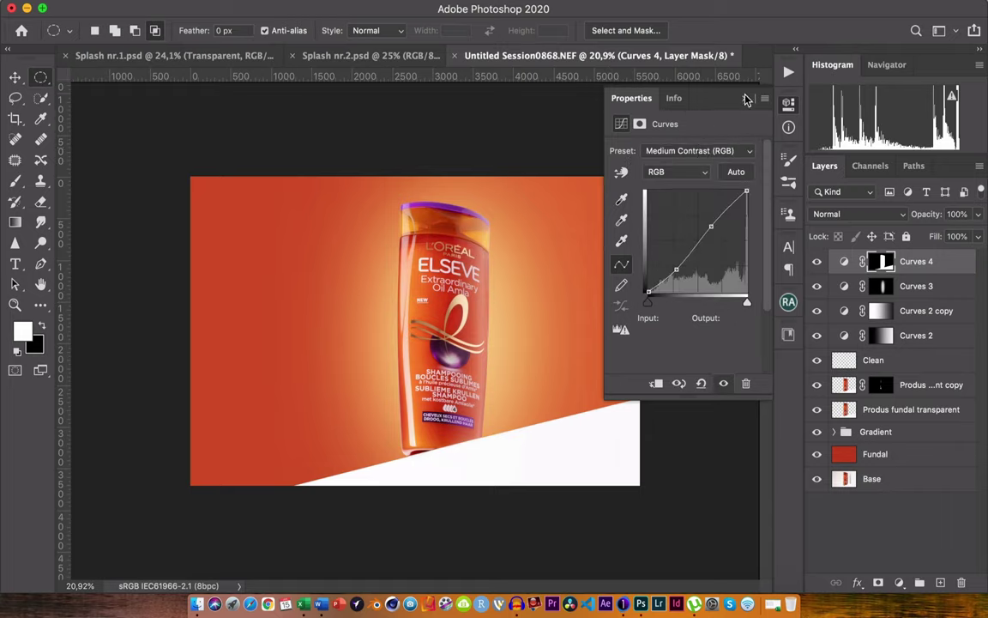
left_click(745, 98)
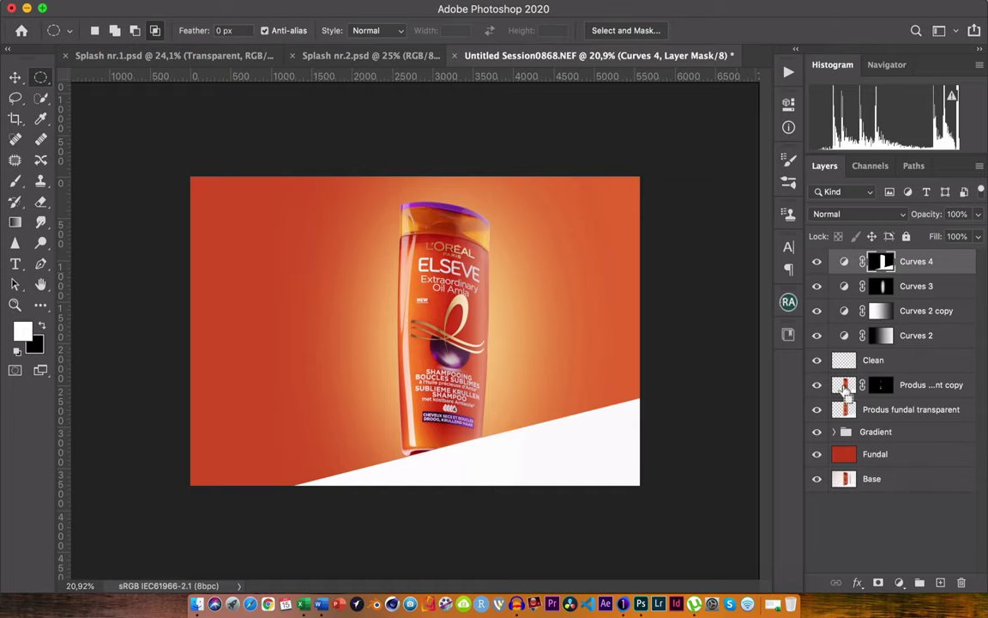
left_click(844, 394, "ctrl")
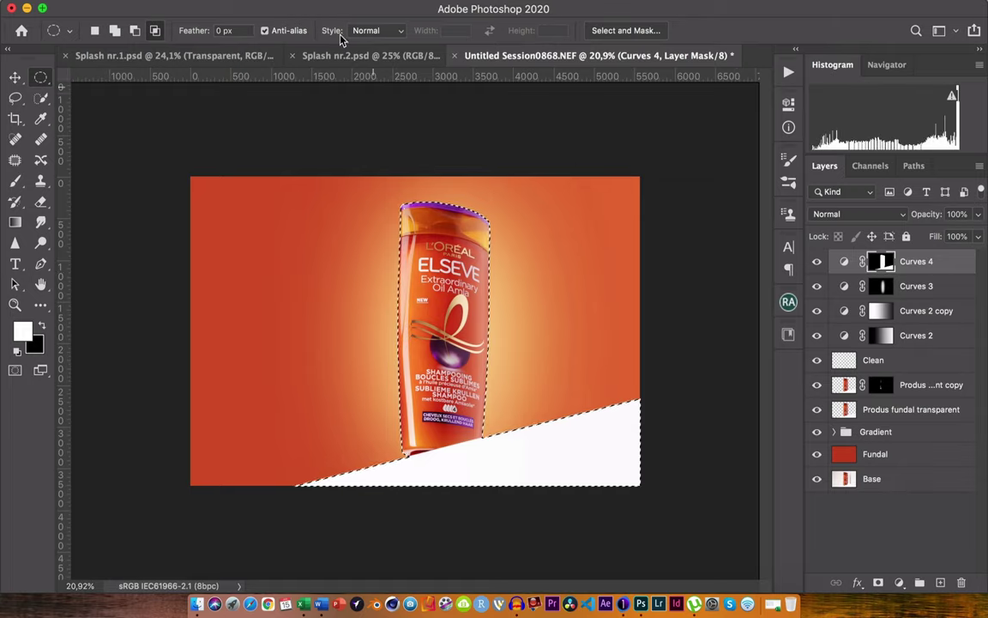
Invert the selection and add Curves 5 on the background with the Medium Contrast (RGB) preset
left_click(311, 1)
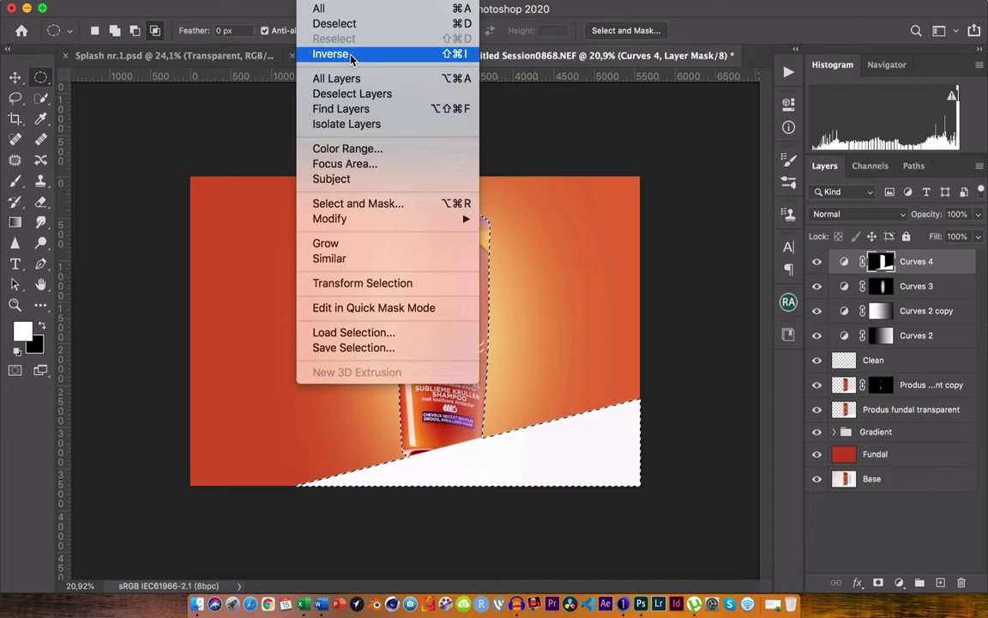
left_click(349, 54)
left_click(898, 582)
left_click(825, 298)
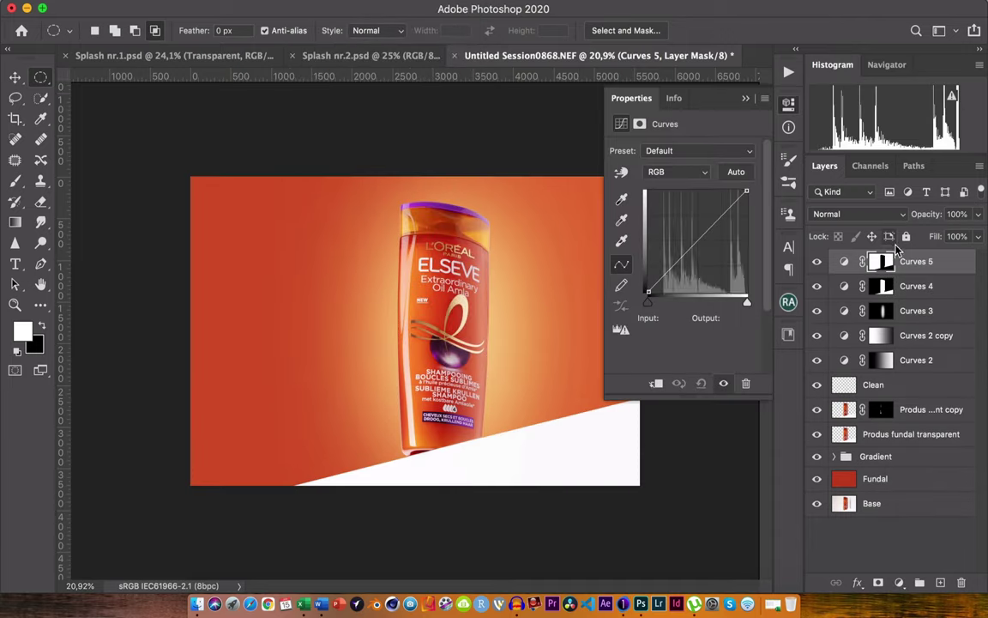
left_click(677, 150)
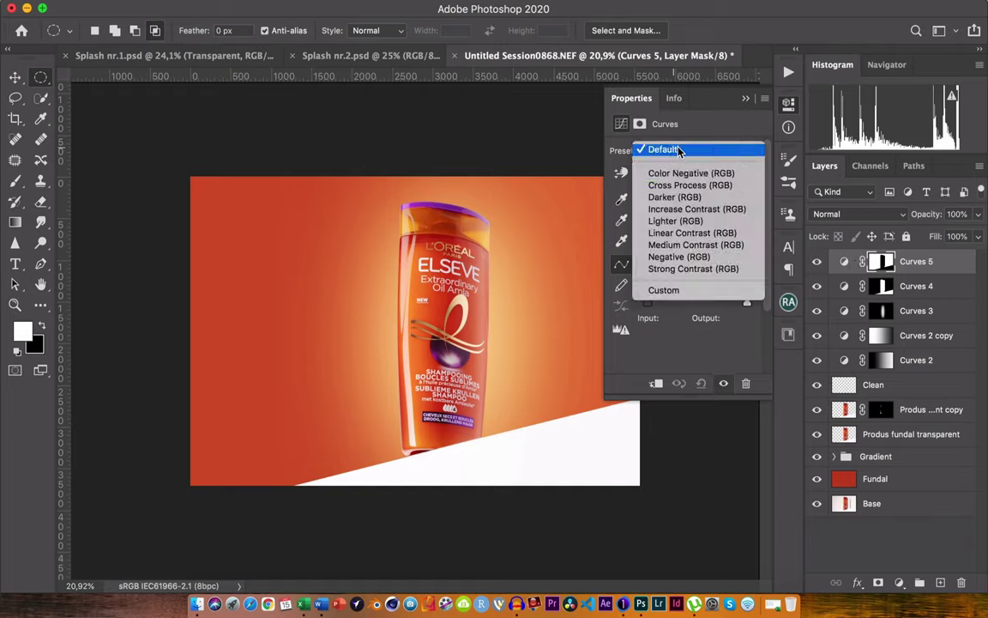
left_click(709, 246)
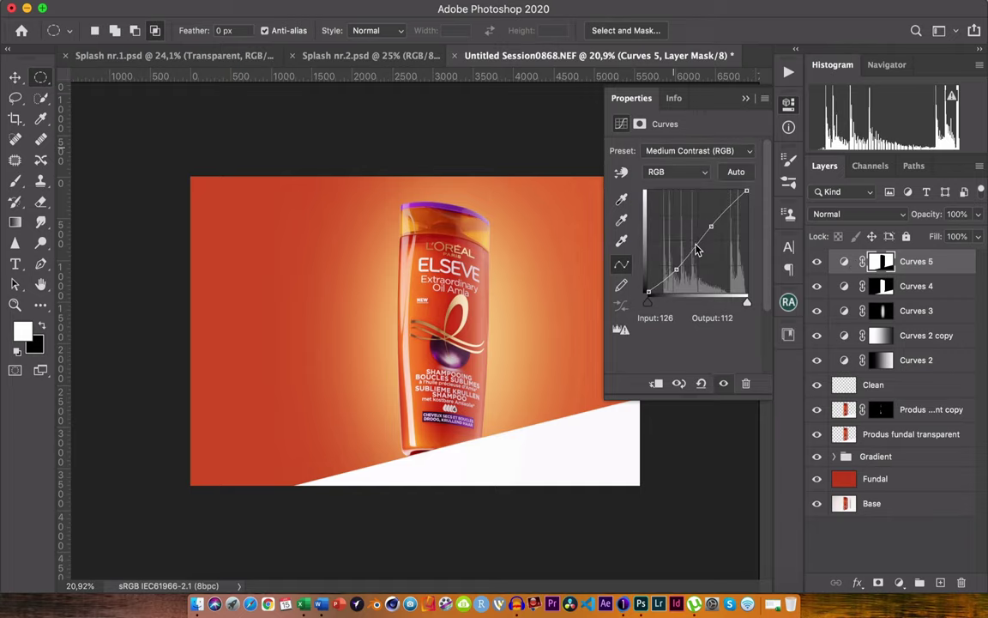
left_click(746, 99)
Compare Curves 5 on and off and lower its opacity to 83%
left_click(818, 263)
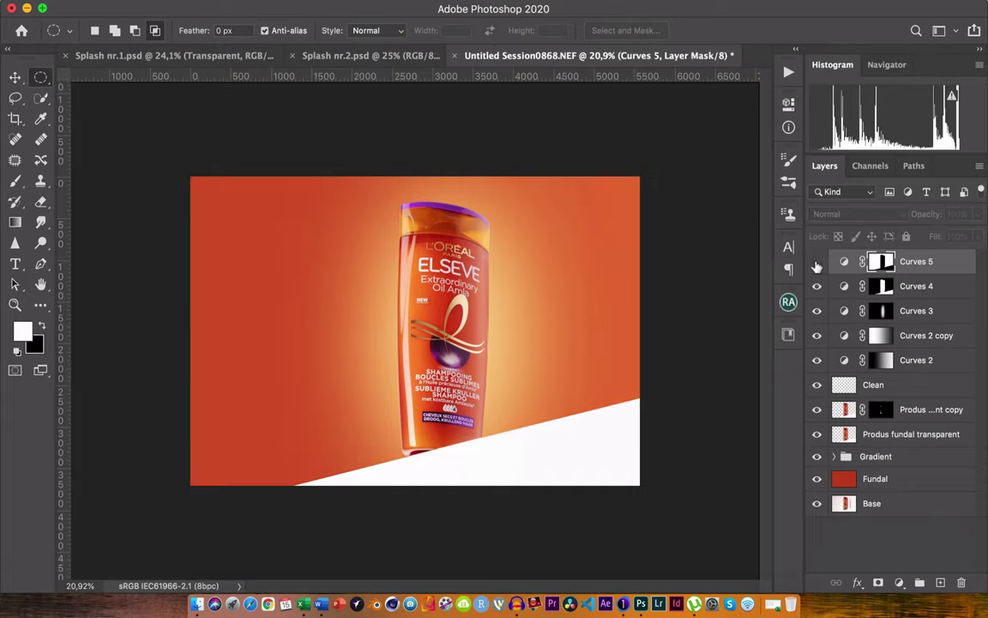
left_click(818, 262)
left_click(817, 263)
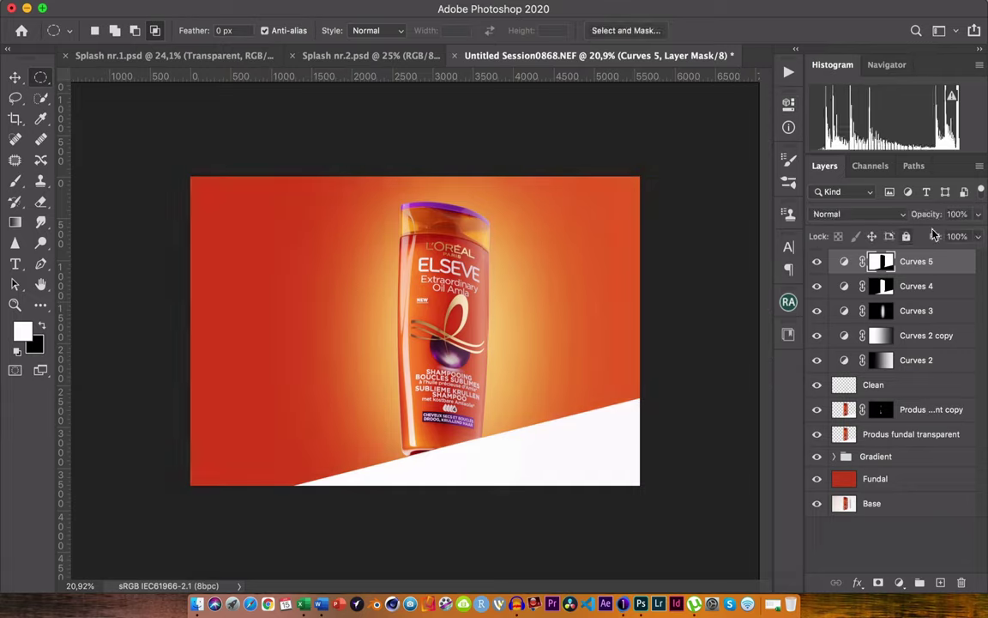
left_click(978, 215)
mouse_move(978, 236)
left_mouse_down()
mouse_move(953, 236)
mouse_move(964, 233)
left_mouse_up()
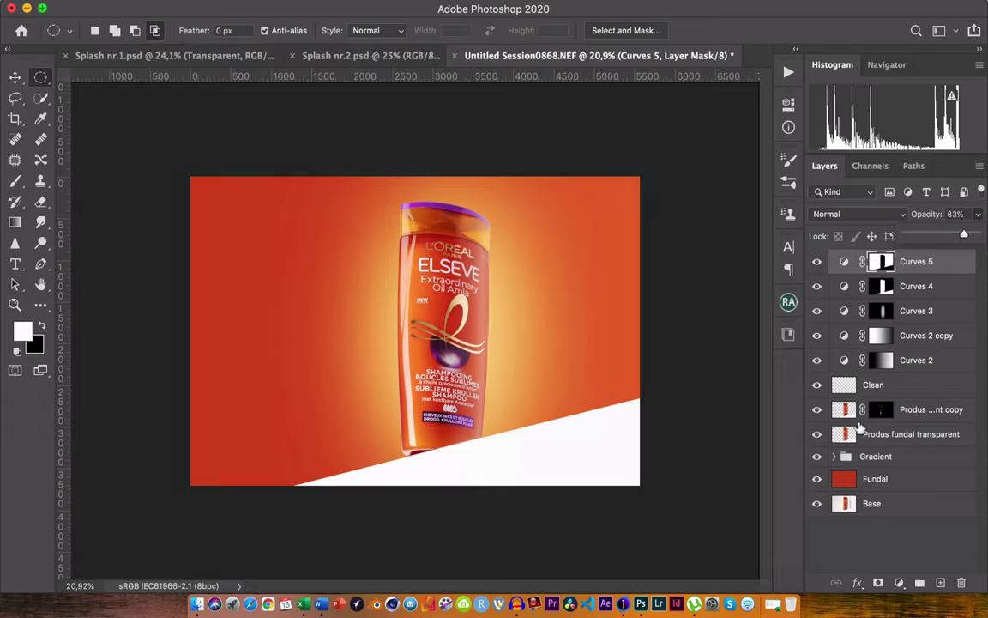
left_click(878, 530)
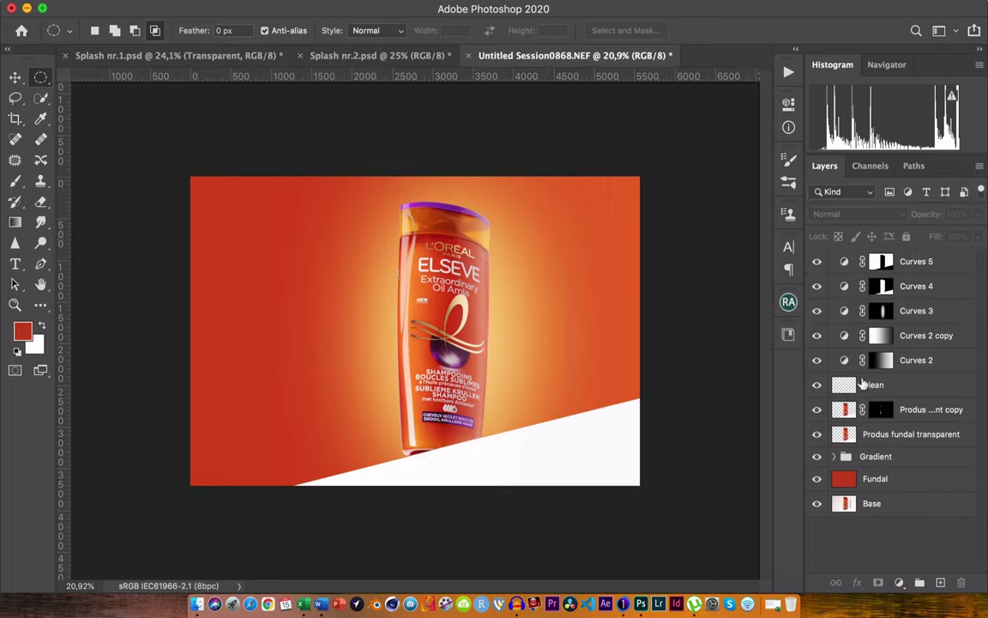
Expand the Gradient group and hide Curves 1 copy to judge the glow
left_click(834, 457)
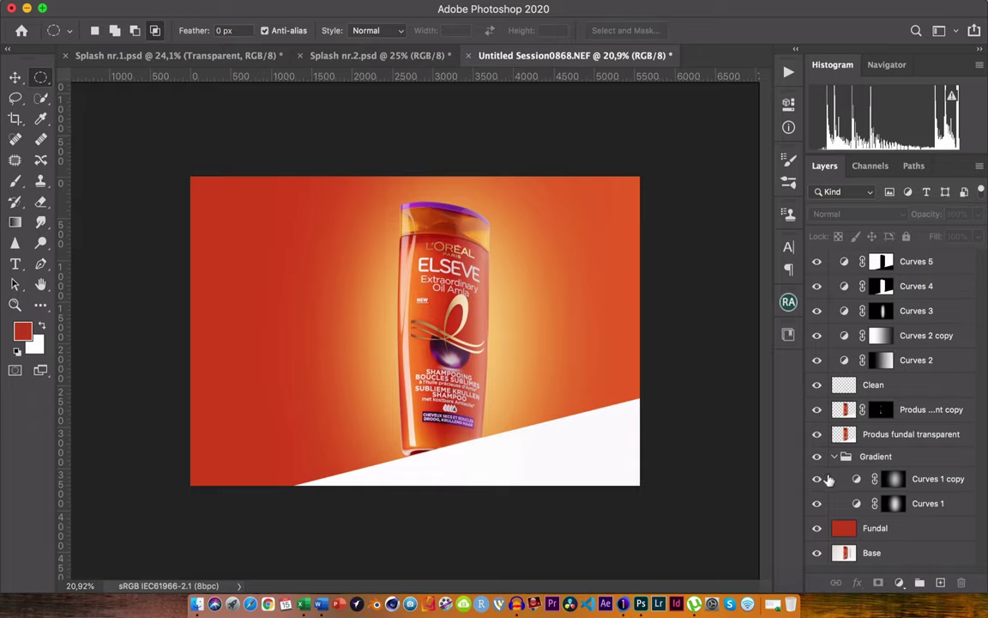
left_click(816, 477)
left_click(817, 457)
left_click(817, 478)
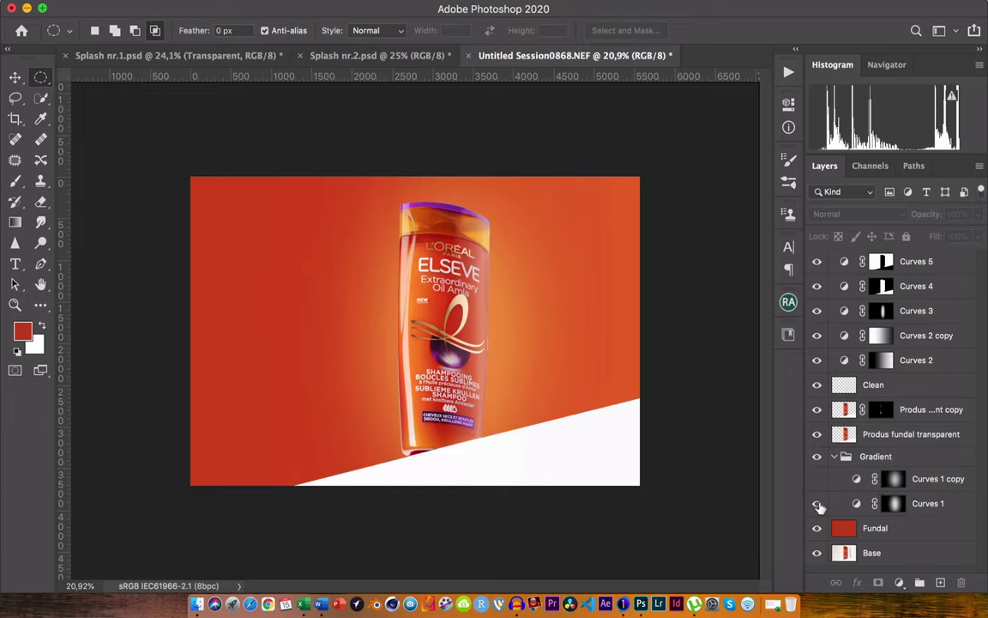
left_click(817, 503)
Steepen the Curves 1 curve to input 58, output 194, then re-enable Curves 1 copy
double_click(856, 504)
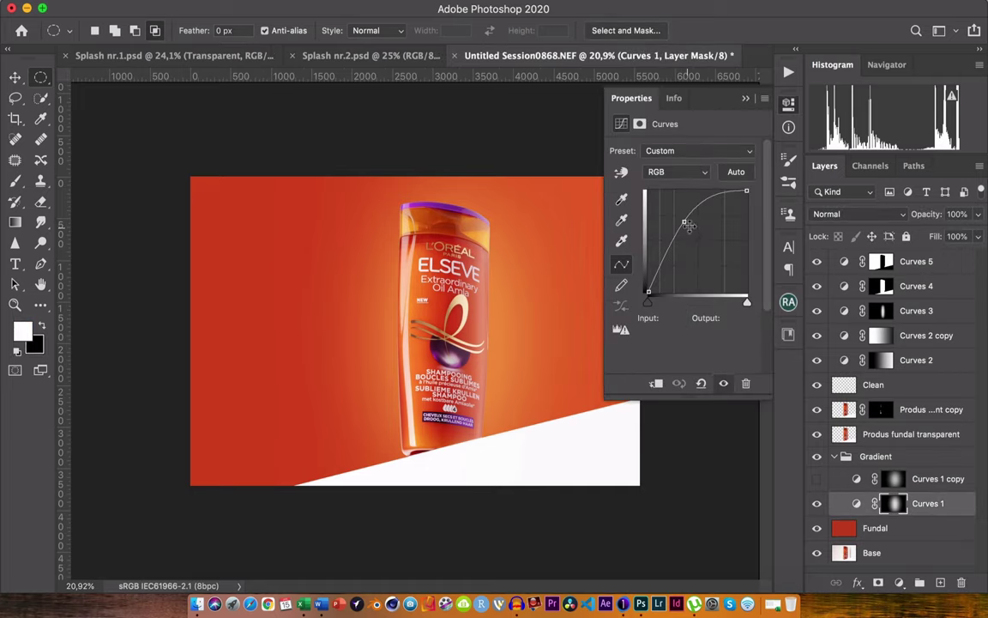
left_click(683, 222)
left_click_drag(684, 222, 672, 217)
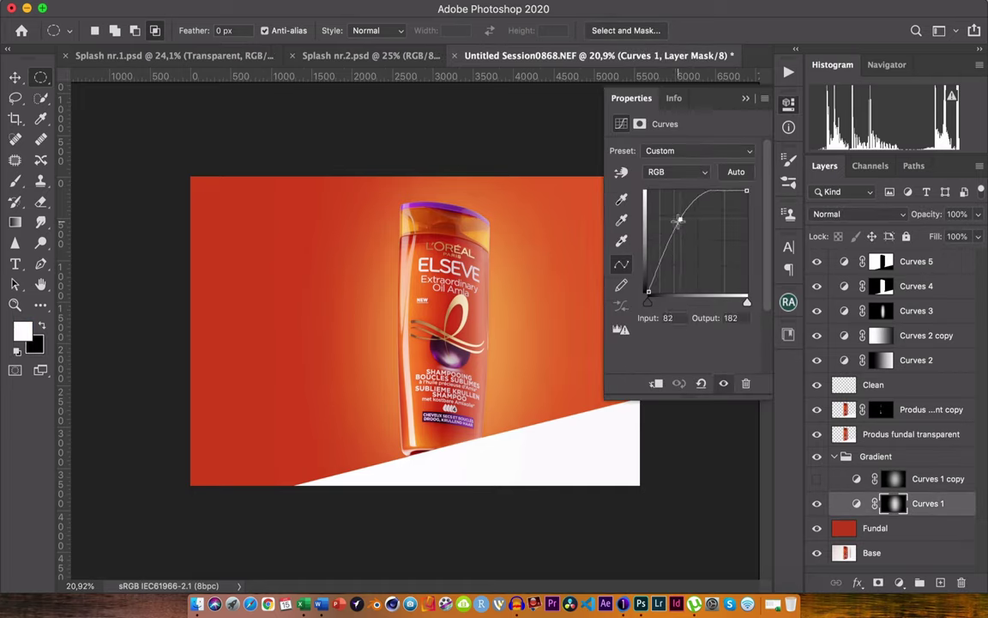
left_click_drag(672, 216, 675, 223)
left_click(742, 98)
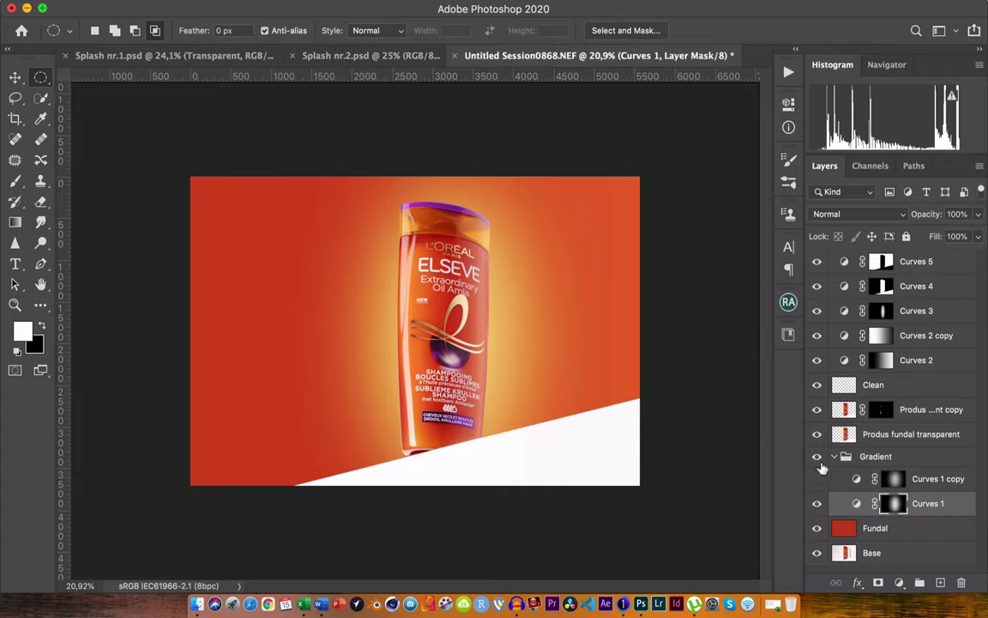
left_click(816, 479)
double_click(857, 480)
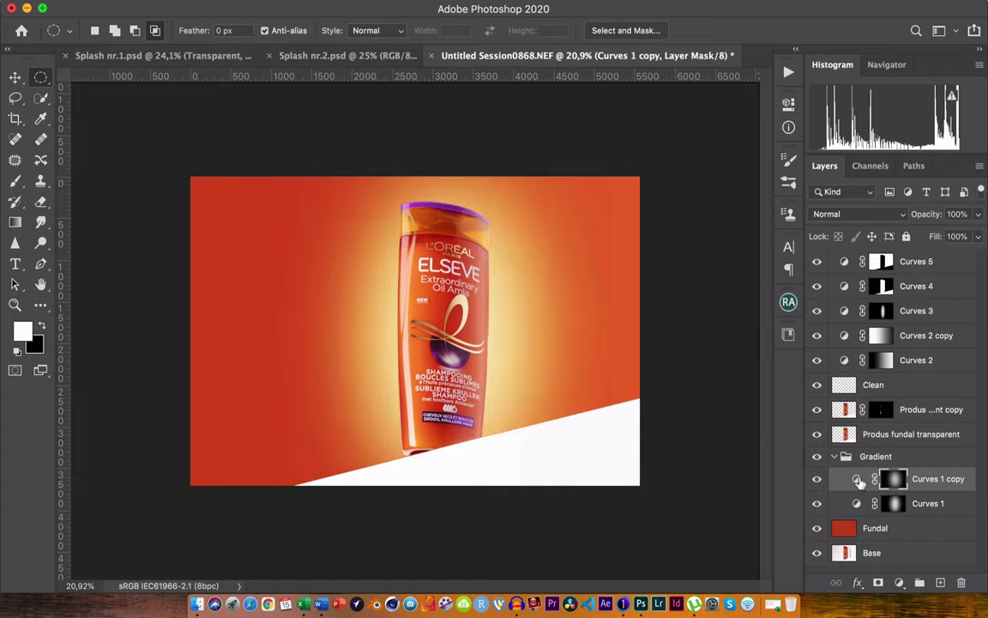
Lower the Curves 1 copy curve point to 100/136 and feather its mask to about 767 px
left_click_drag(681, 218, 702, 240)
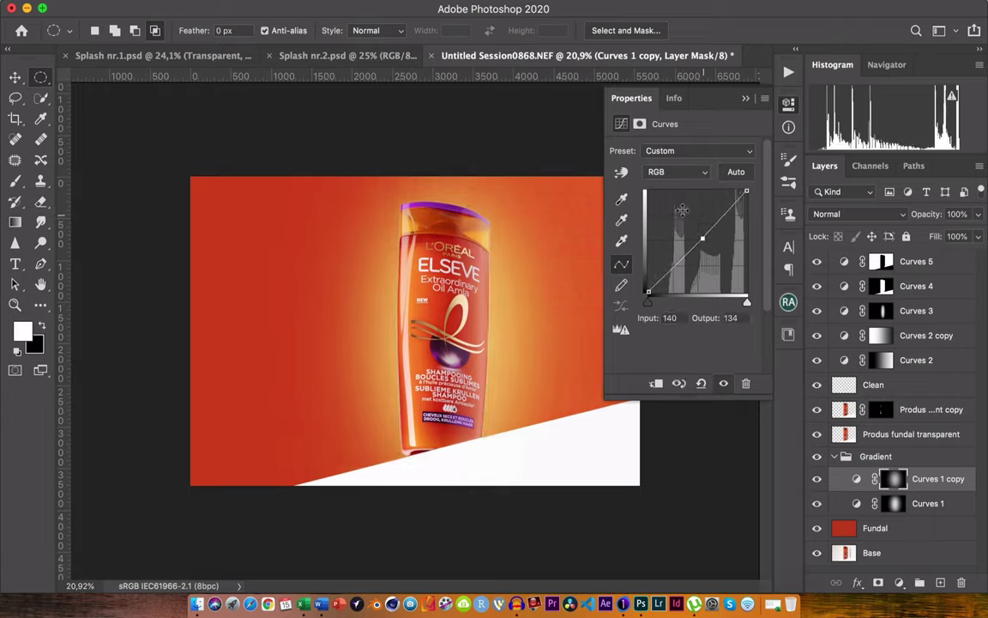
left_click_drag(703, 240, 684, 237)
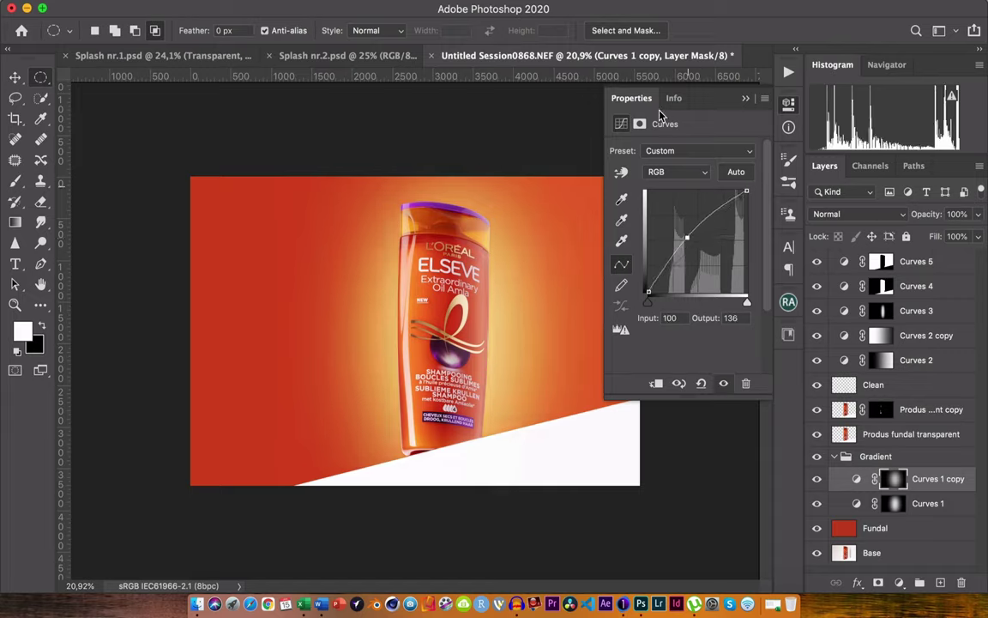
left_click(640, 124)
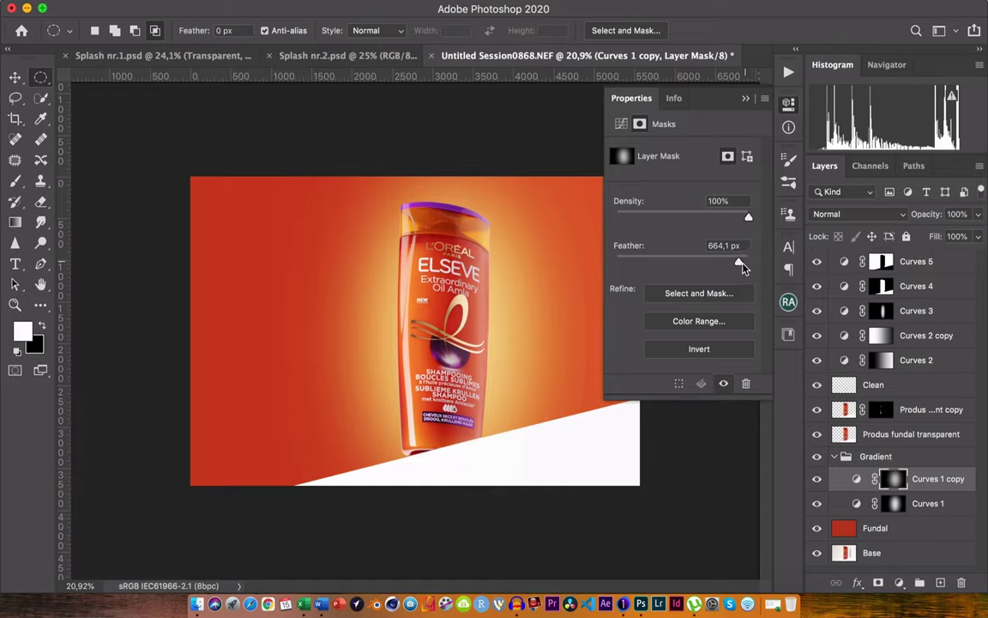
left_click_drag(739, 264, 741, 265)
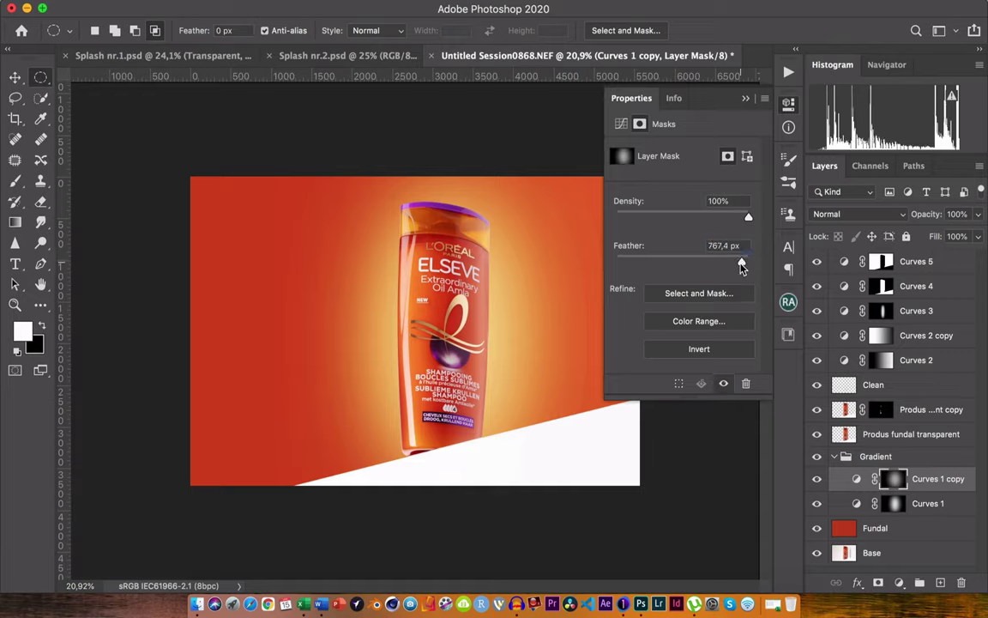
left_click(730, 99)
left_click(745, 99)
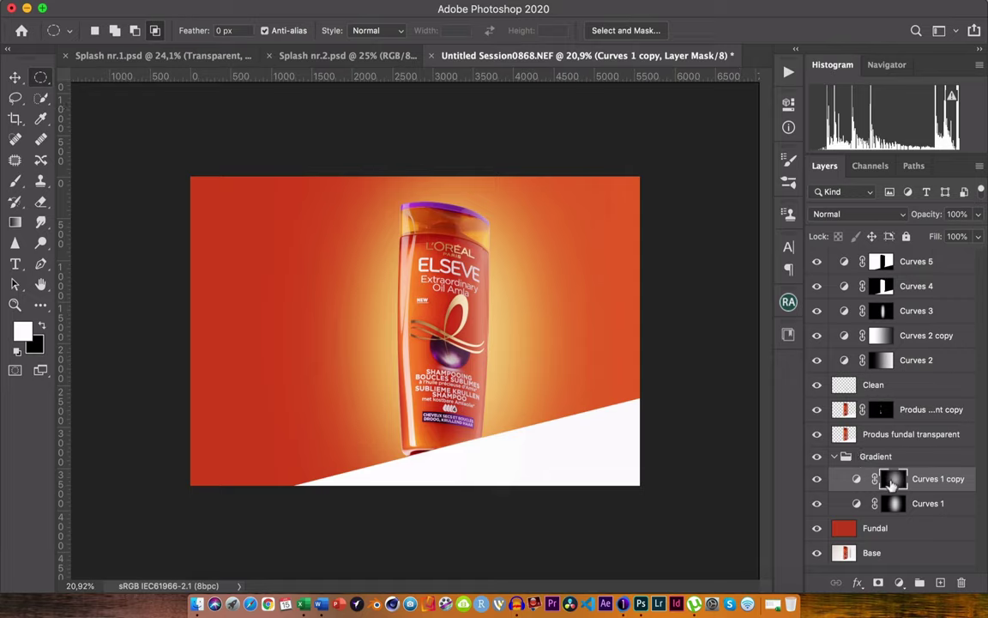
key("ctrl+t")
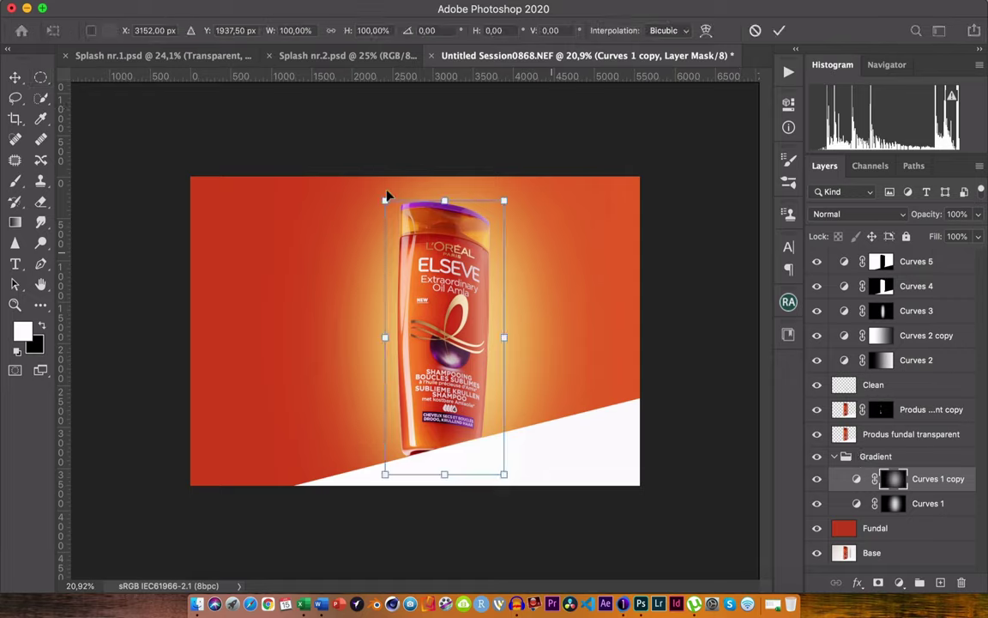
Scale the Curves 1 copy mask to about 199% wide and 127% tall, then compare the glow
left_click(330, 33)
left_click(330, 33)
left_click_drag(502, 476, 519, 509)
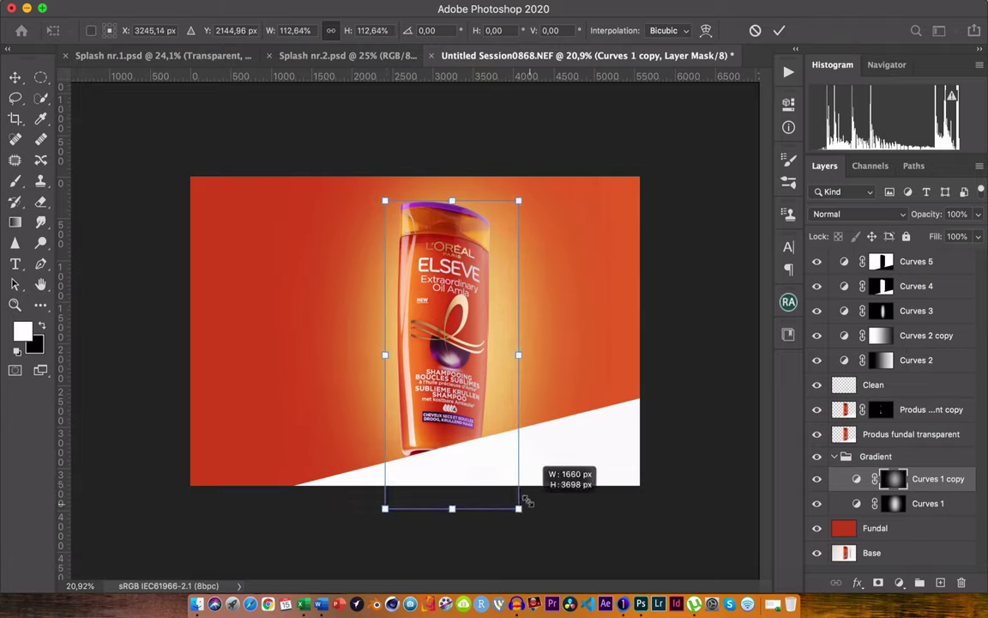
left_click_drag(384, 199, 368, 160)
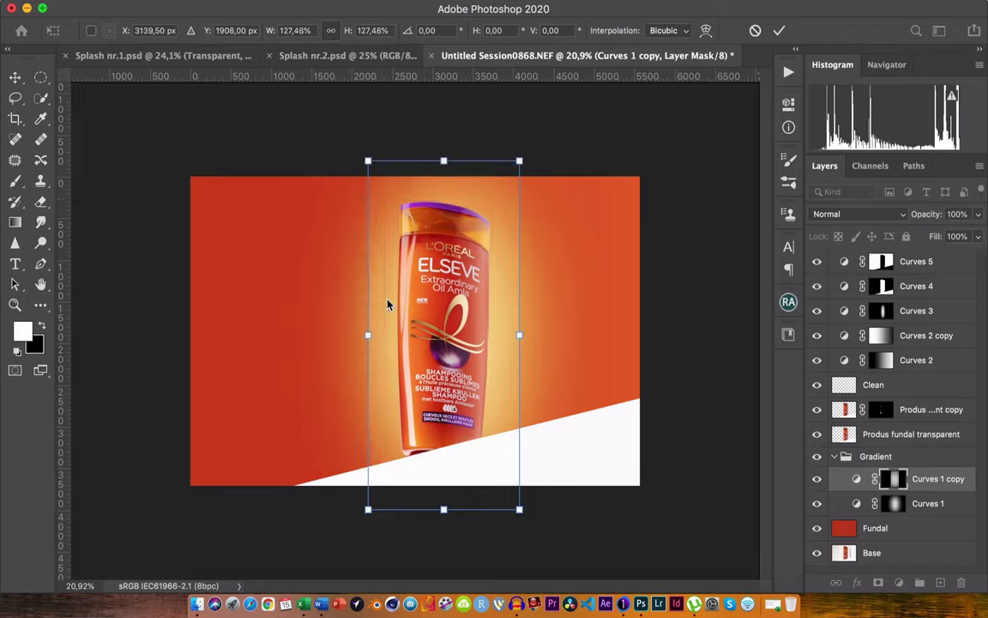
left_click_drag(367, 334, 333, 334)
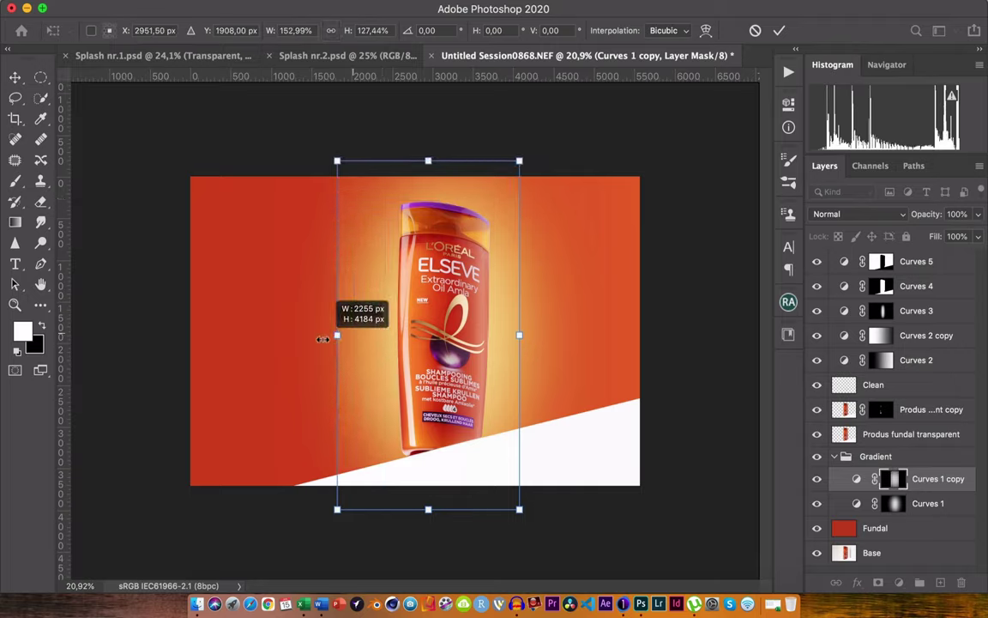
left_click_drag(518, 335, 555, 335)
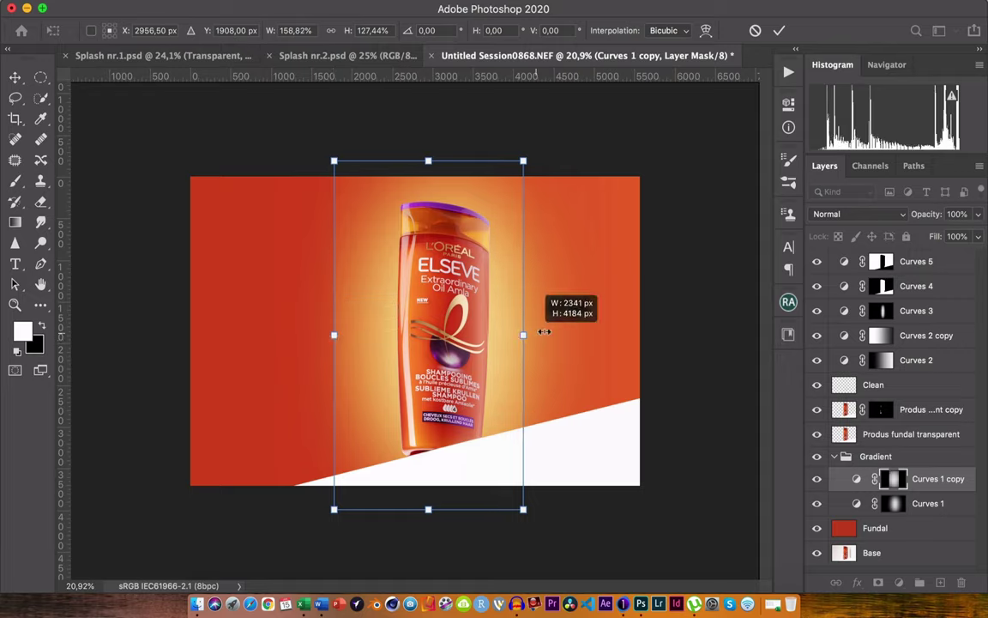
left_click_drag(335, 336, 317, 335)
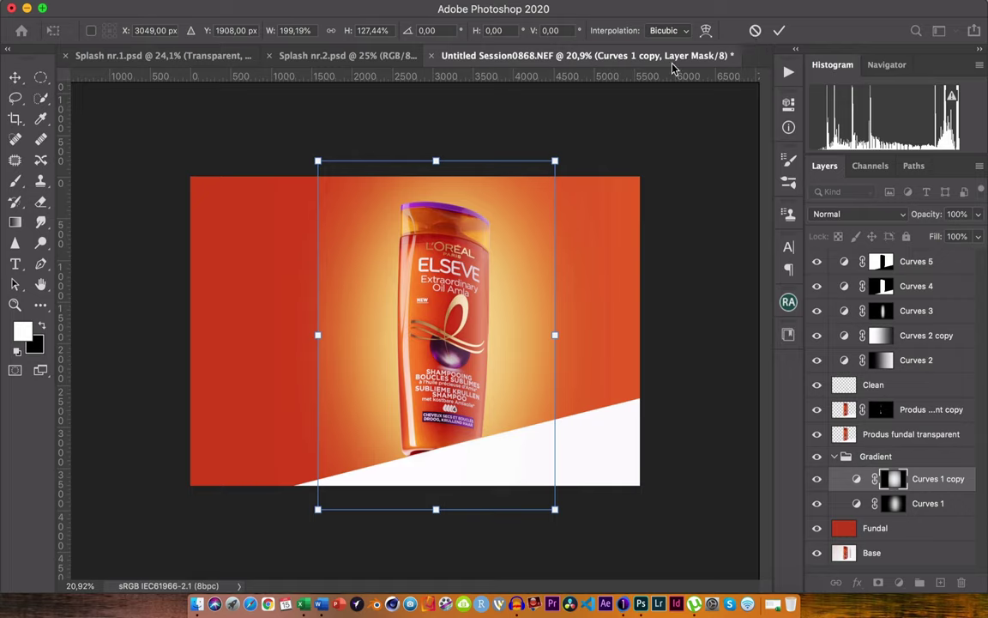
key("Return")
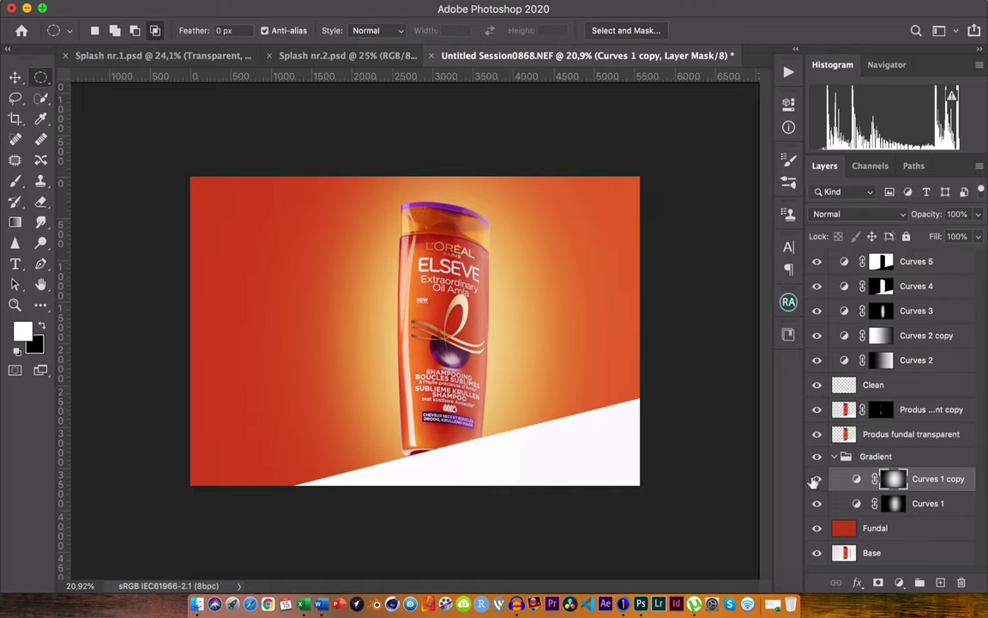
left_click(814, 480)
left_click(815, 480)
Move the Curves 1 copy and Curves 1 masks lower in the image
key("v")
left_click_drag(472, 315, 470, 326)
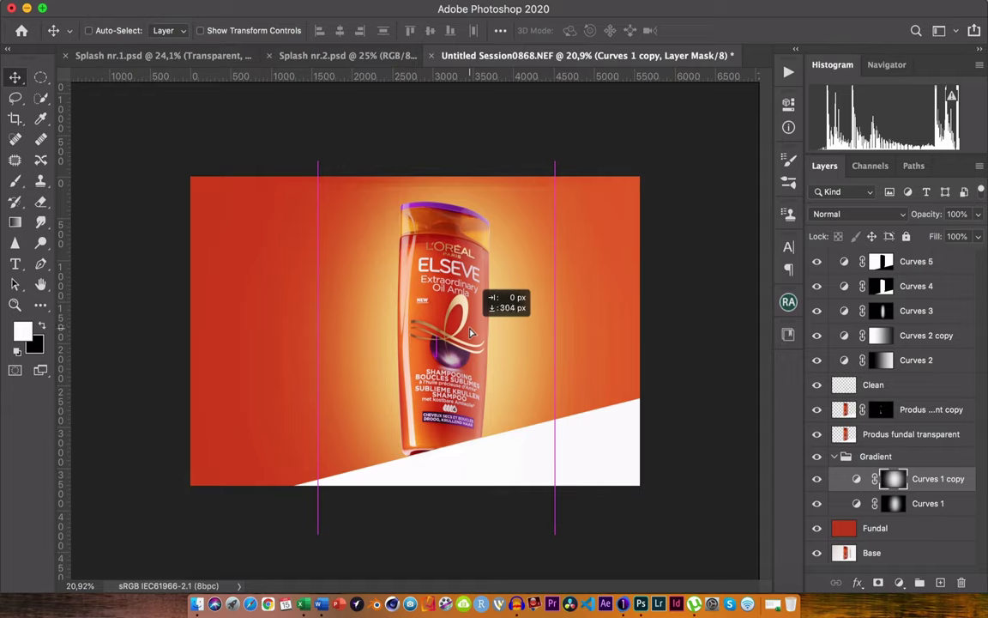
left_click_drag(470, 326, 521, 228)
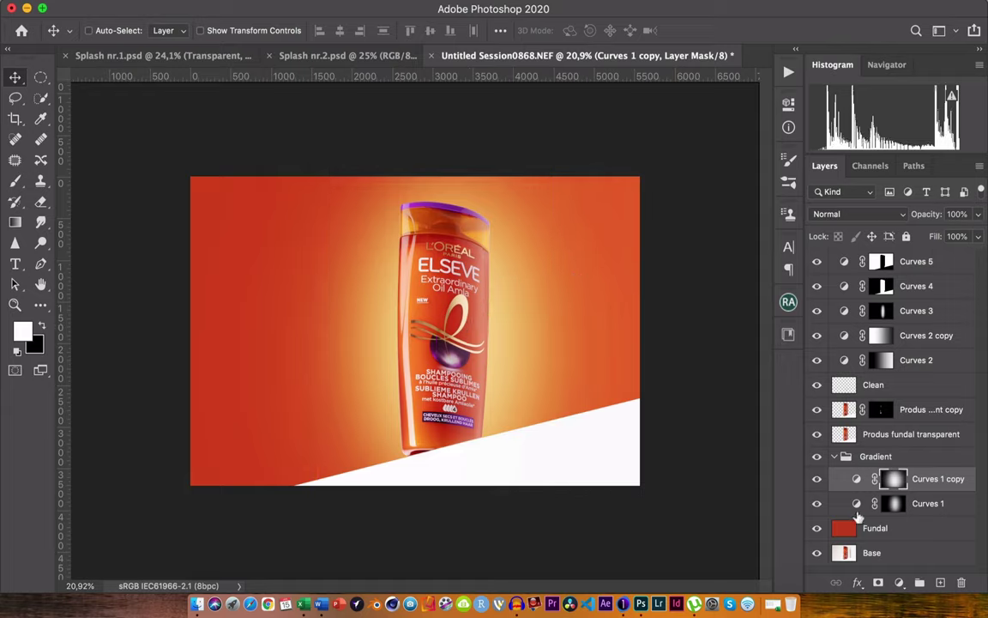
key("alt+bracketleft")
mouse_move(436, 335)
left_mouse_down()
mouse_move(439, 346)
mouse_move(395, 328)
left_mouse_up()
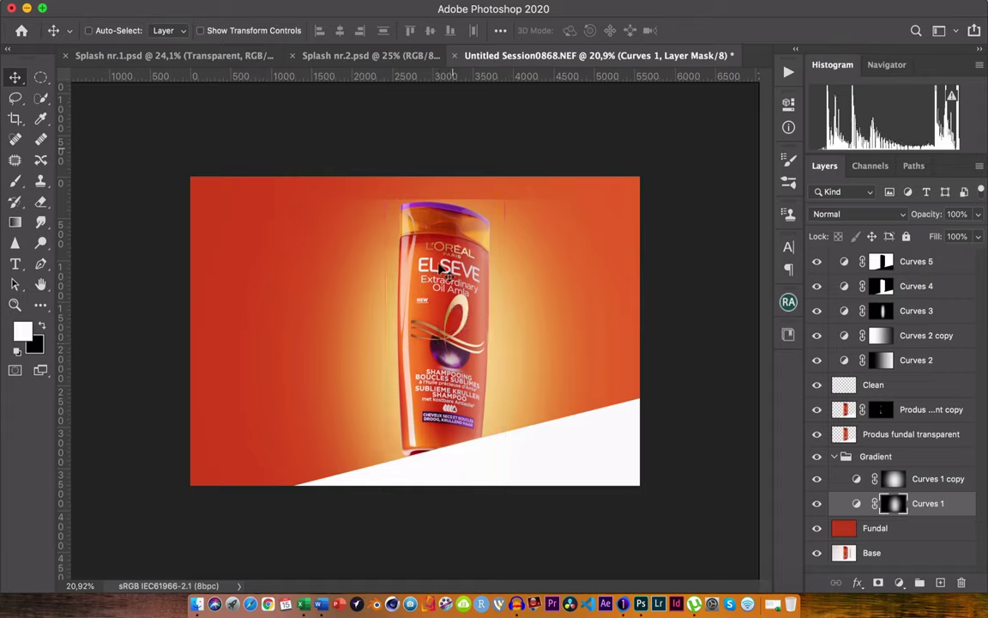
Stretch the Curves 1 mask upward to about 108% height
key("ctrl+t")
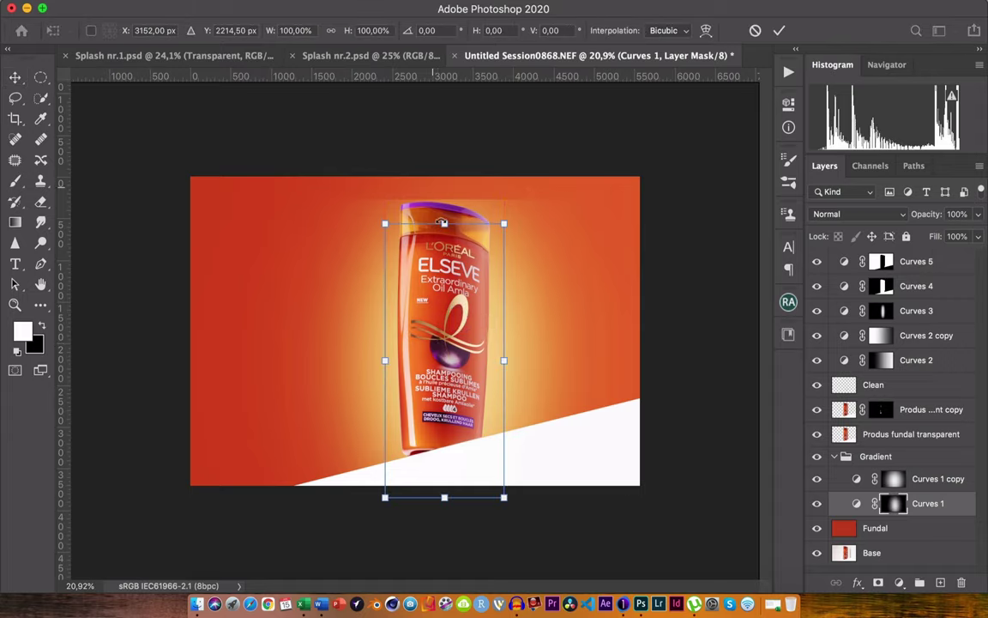
left_click_drag(444, 221, 444, 207)
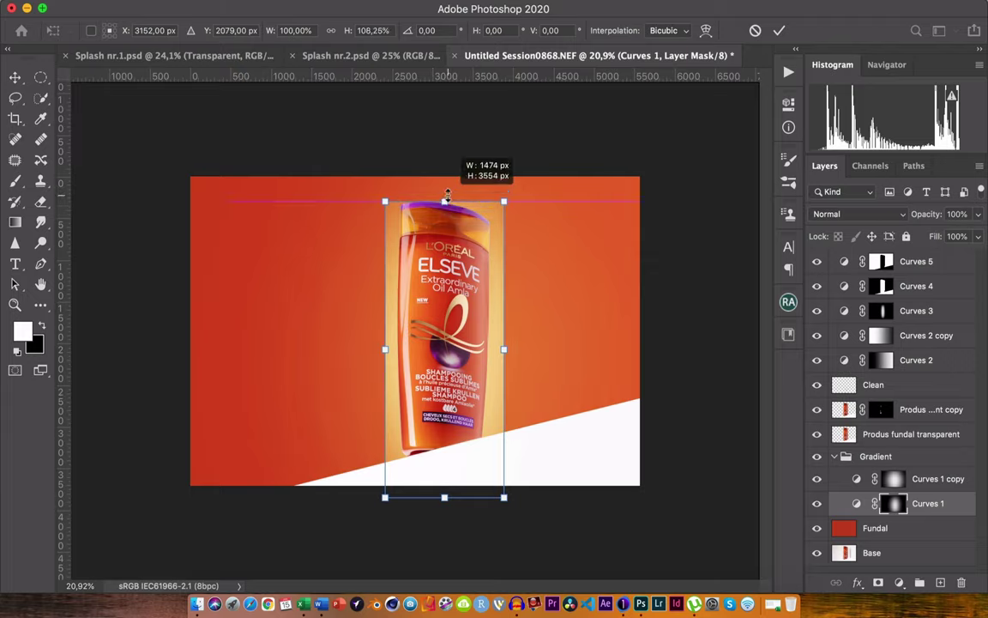
left_click_drag(446, 203, 445, 202)
key("Return")
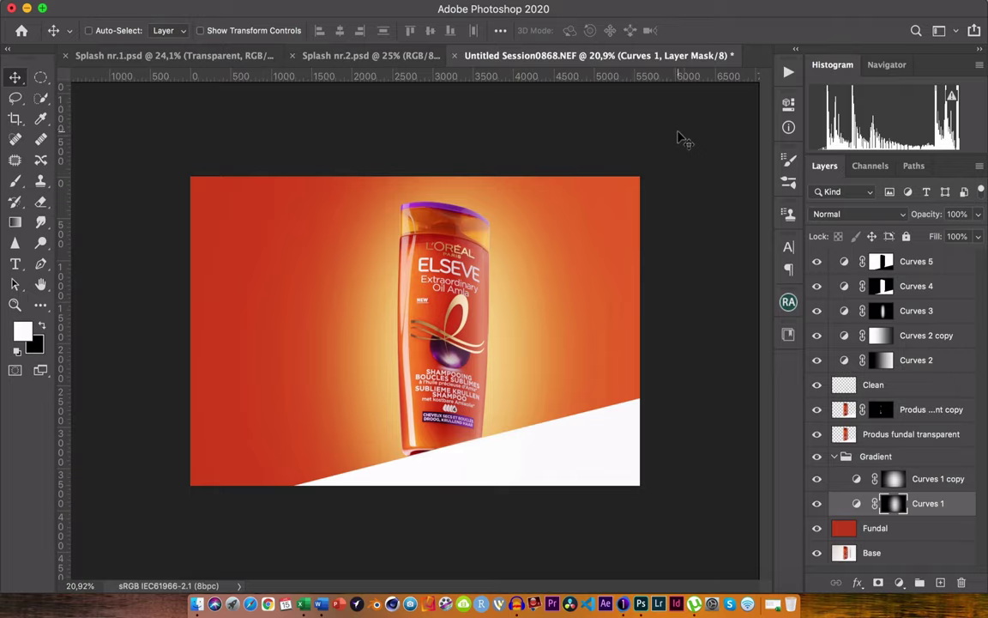
Collapse the Gradient group, group Curves 2–5 into a new folder, and start renaming it for lighting
left_click(815, 458)
left_click(833, 456)
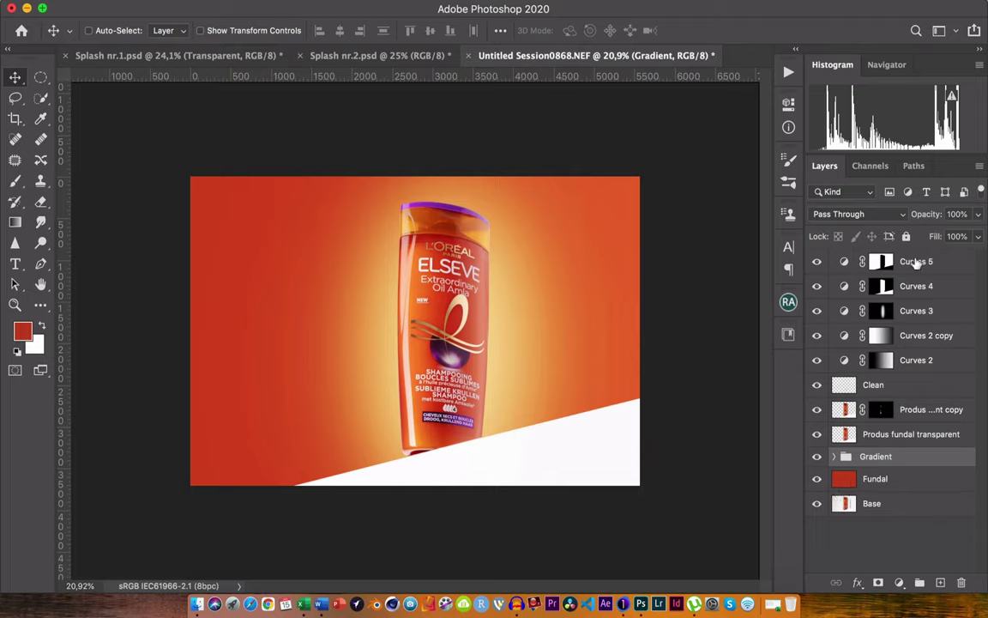
left_click(916, 360)
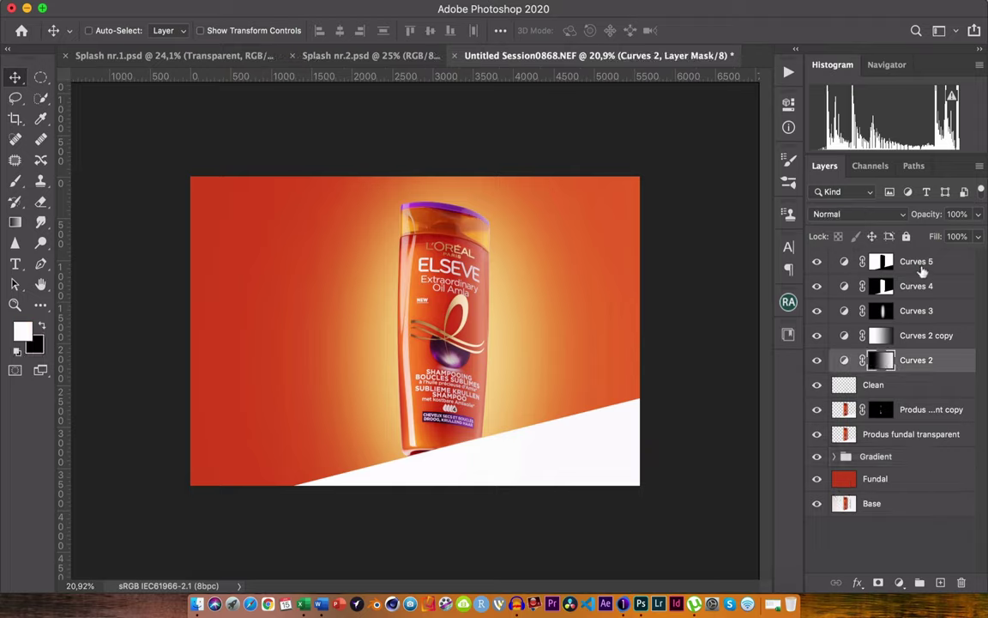
left_click(922, 271, "shift")
left_click_drag(922, 271, 918, 582)
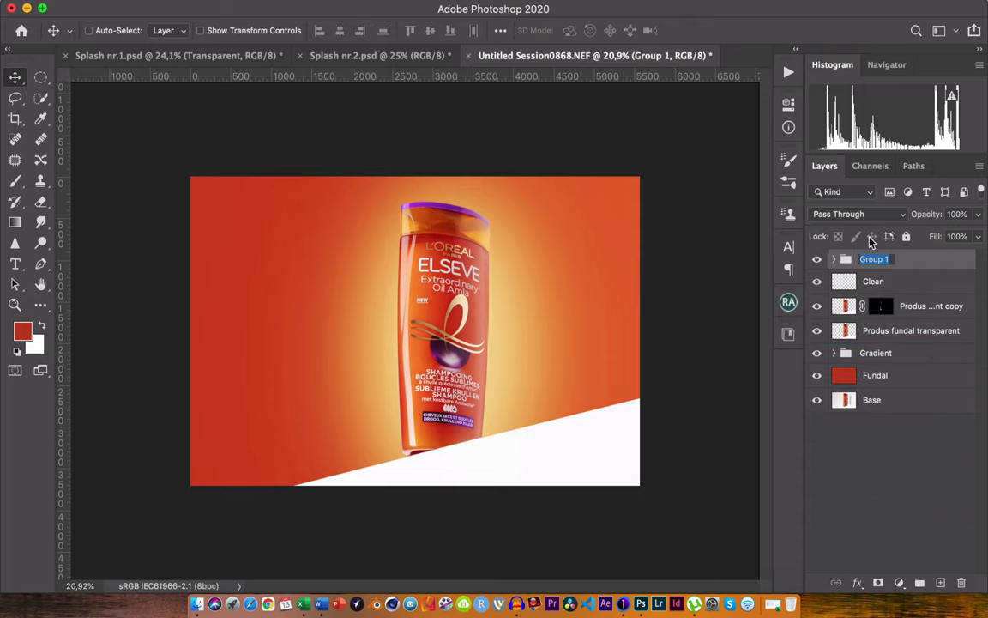
type("Luminozitate produs")
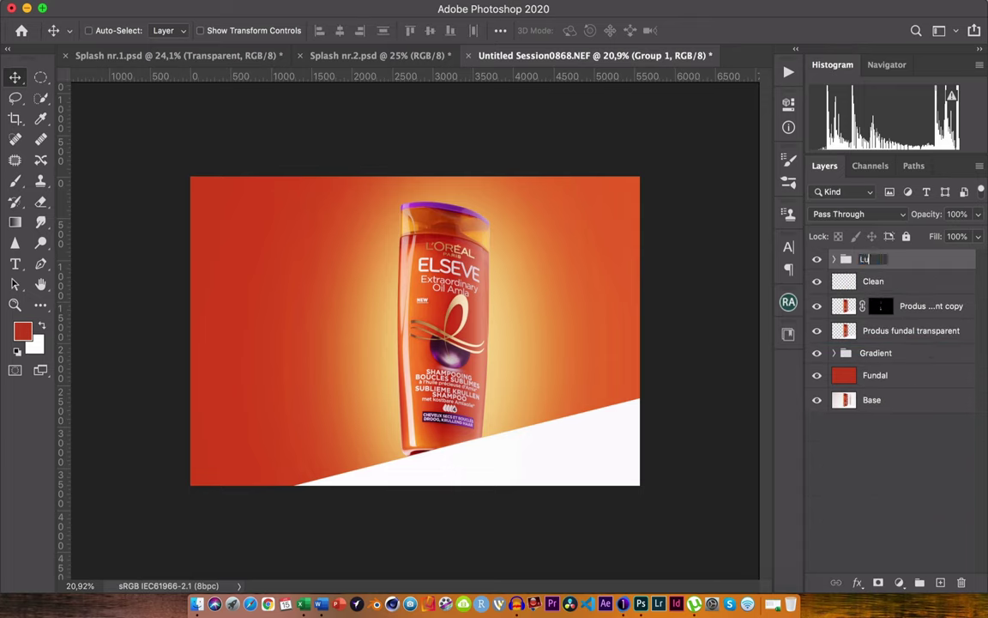
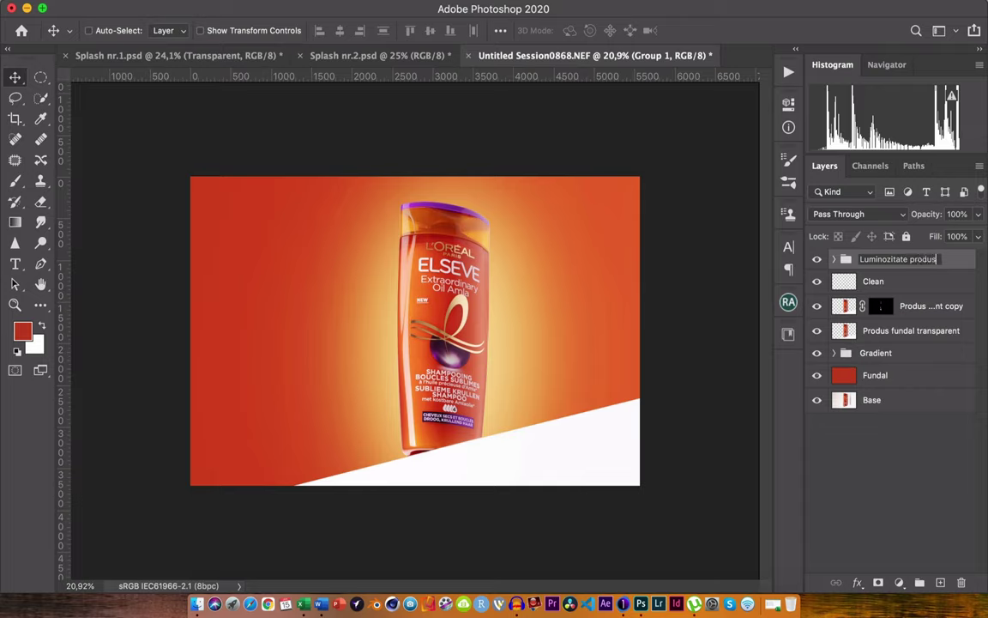
Commit the group name 'Luminozitate produs', toggle its visibility to compare, and zoom into the gold ribbon
key("Return")
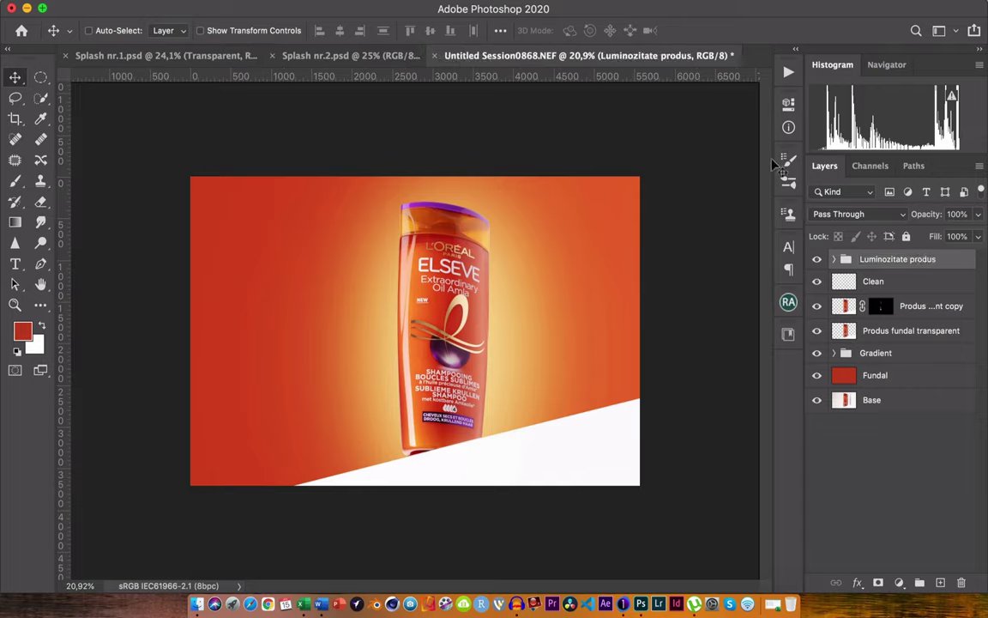
left_click(816, 259)
left_click(816, 259)
scroll(405, 302, "up", 2)
scroll(405, 302, "up", 2)
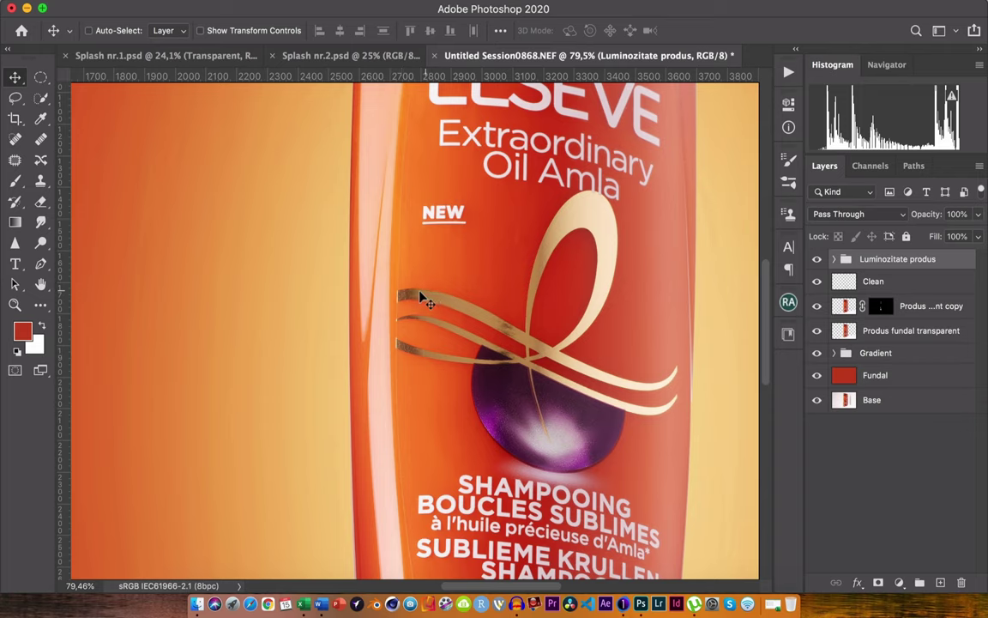
scroll(419, 293, "up", 1)
scroll(443, 304, "up", 1)
scroll(432, 308, "up", 2)
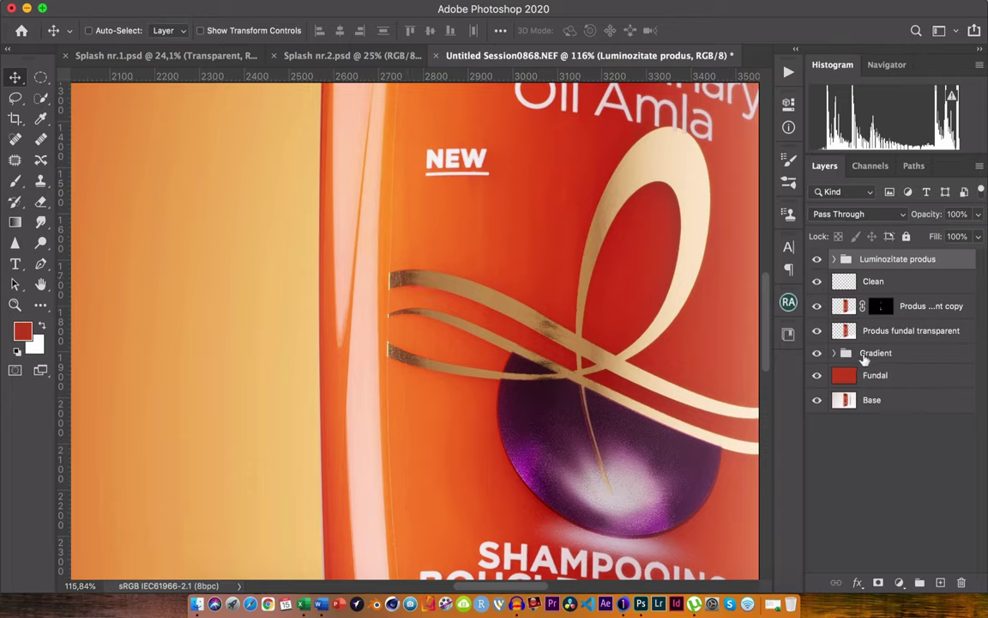
Add a Curves adjustment layer and drag a gold-stripe point down to near black
left_click(899, 583)
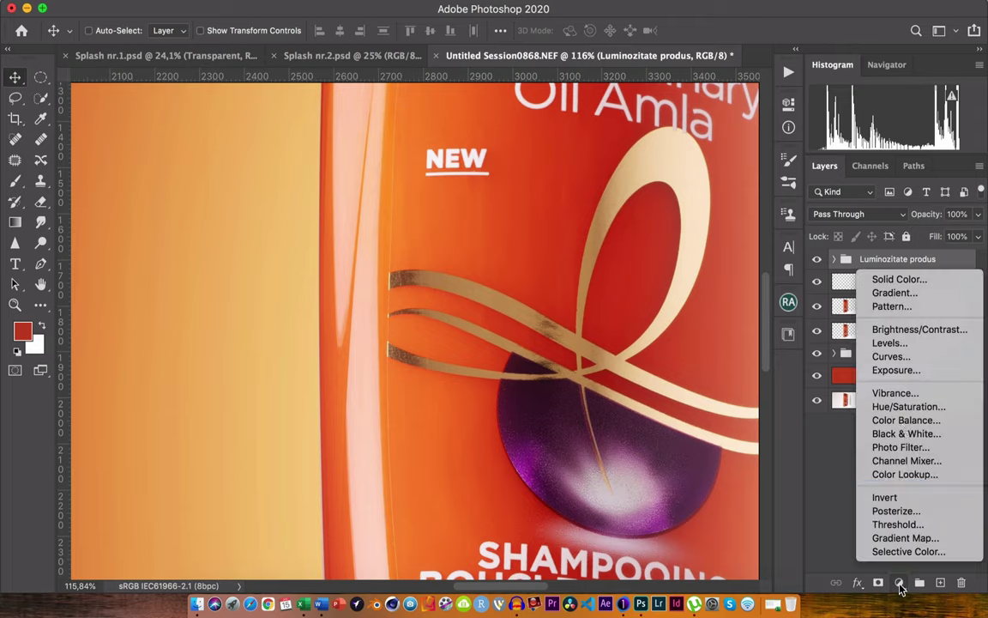
left_click(903, 361)
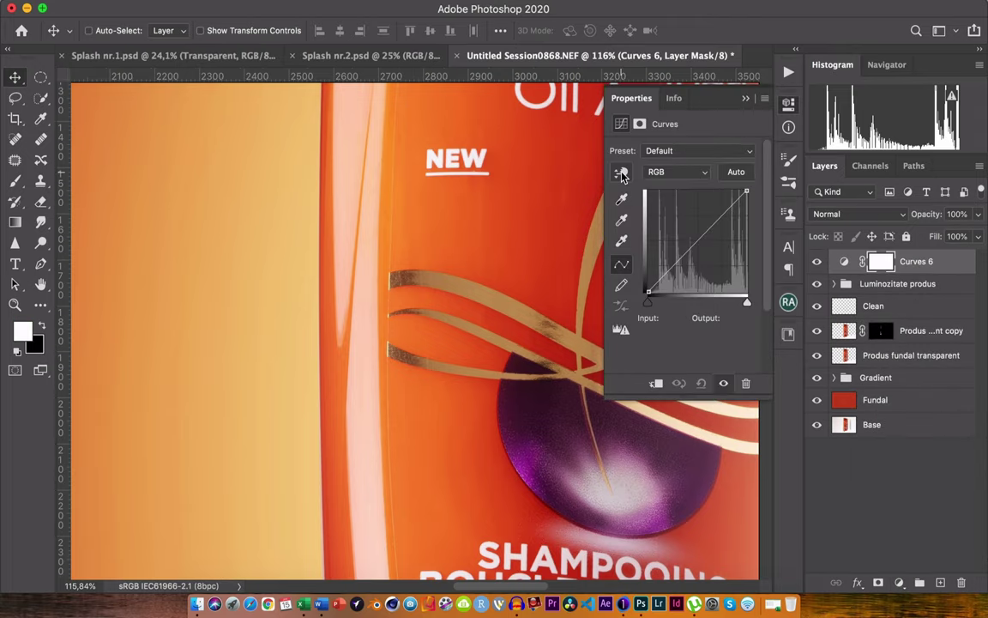
left_click(621, 172)
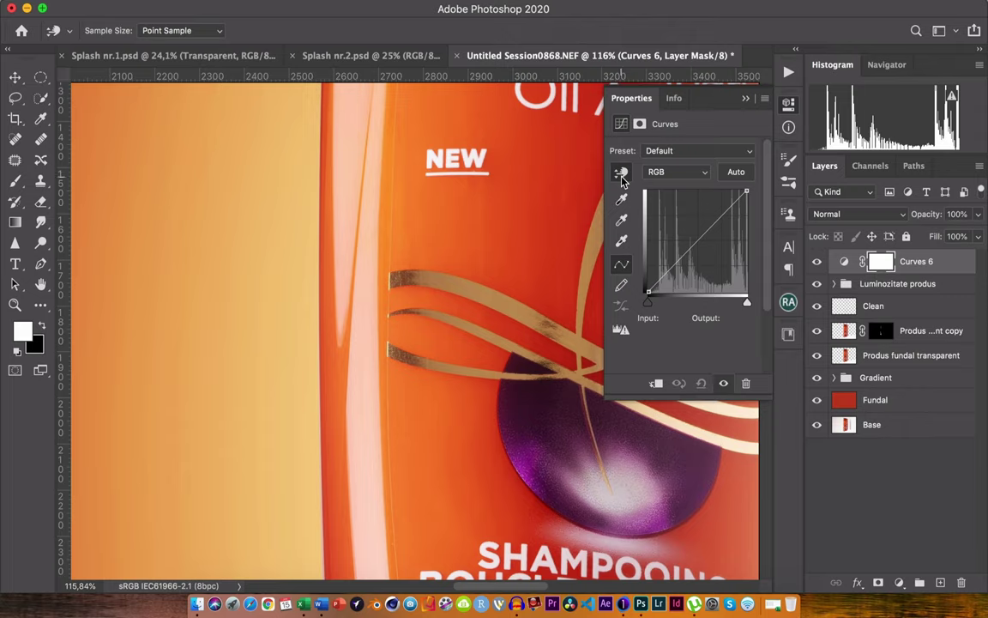
left_click(406, 276)
left_click_drag(406, 276, 420, 357)
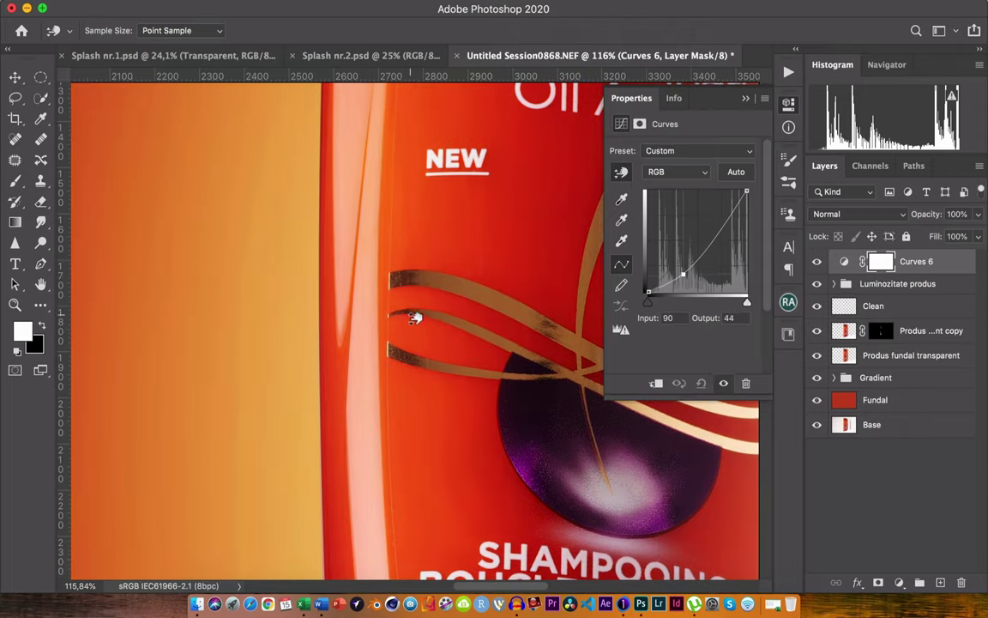
Compare with undo/redo, then refine the curve point to input 172, output 17
key("ctrl+z")
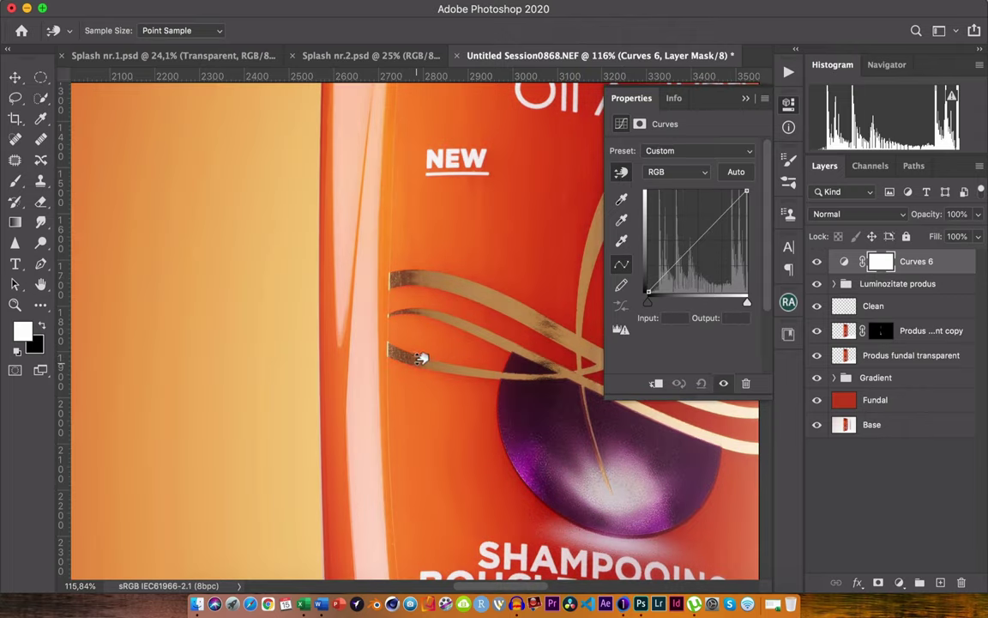
key("ctrl+shift+z")
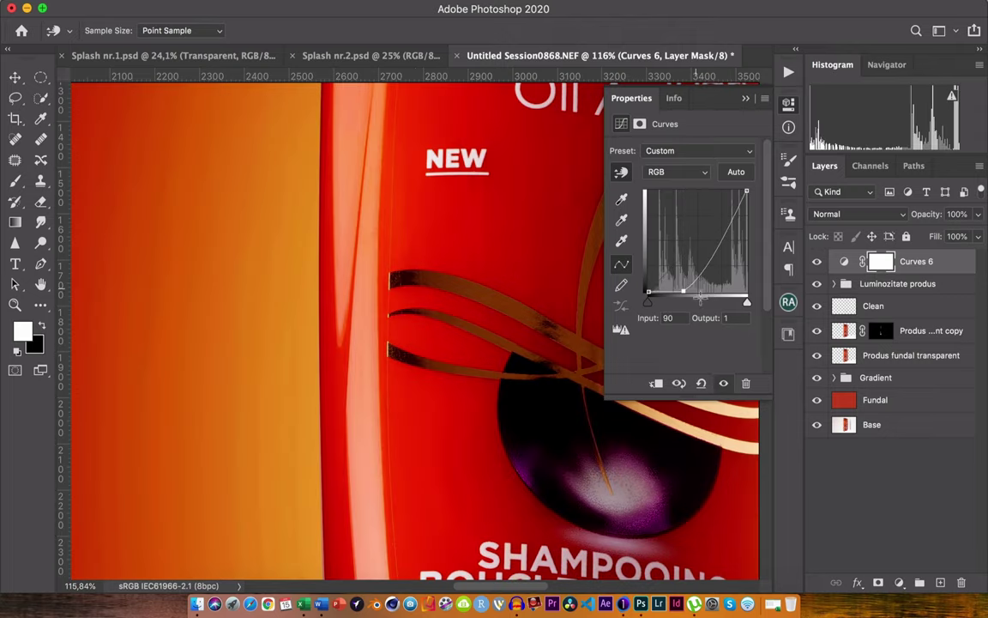
left_click_drag(684, 292, 716, 284)
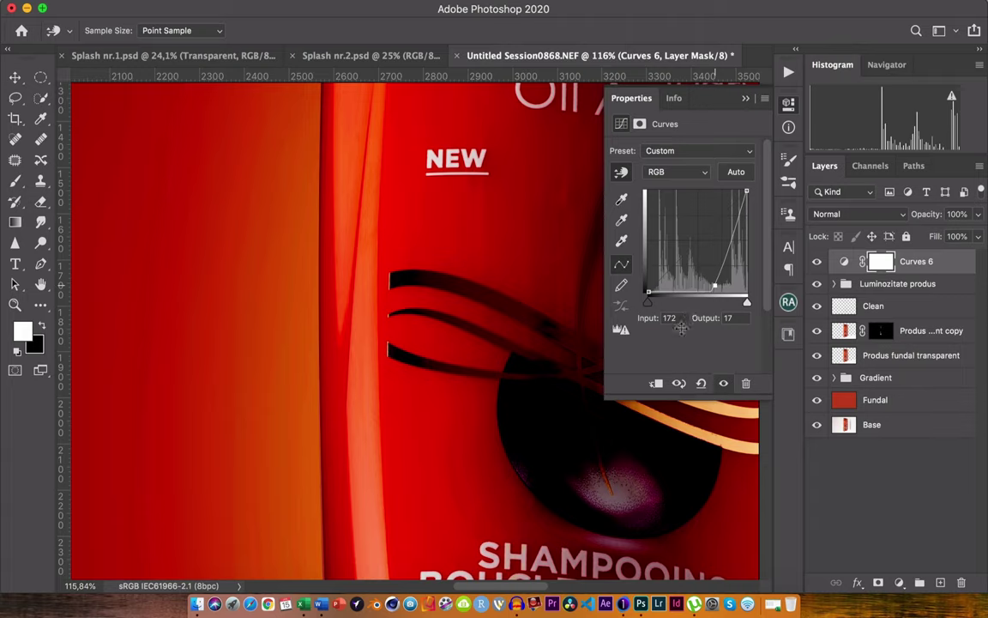
left_click(747, 99)
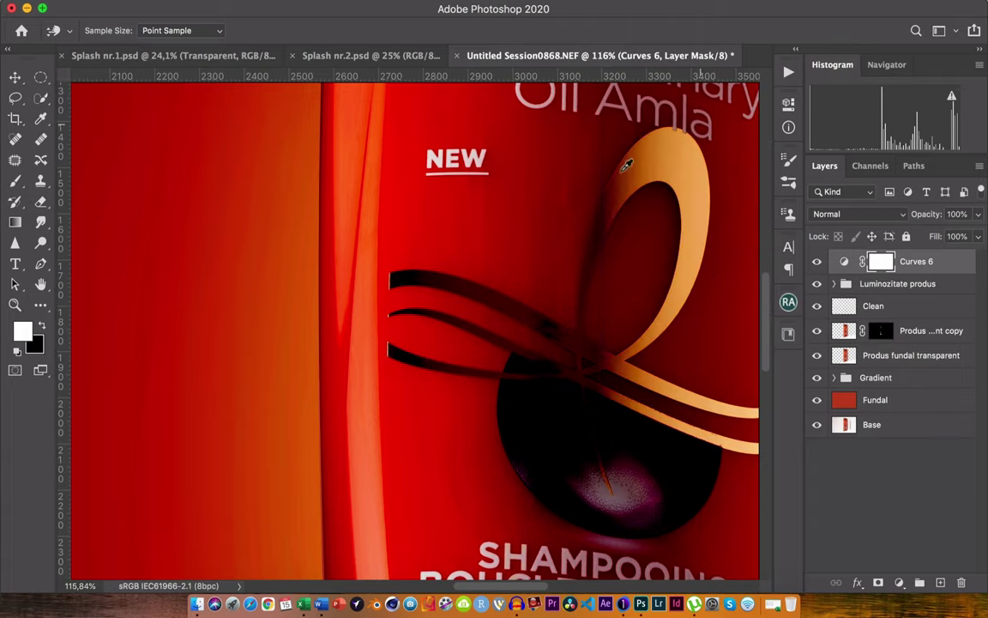
scroll(499, 244, "down", 2)
scroll(501, 244, "down", 2)
scroll(501, 243, "down", 1)
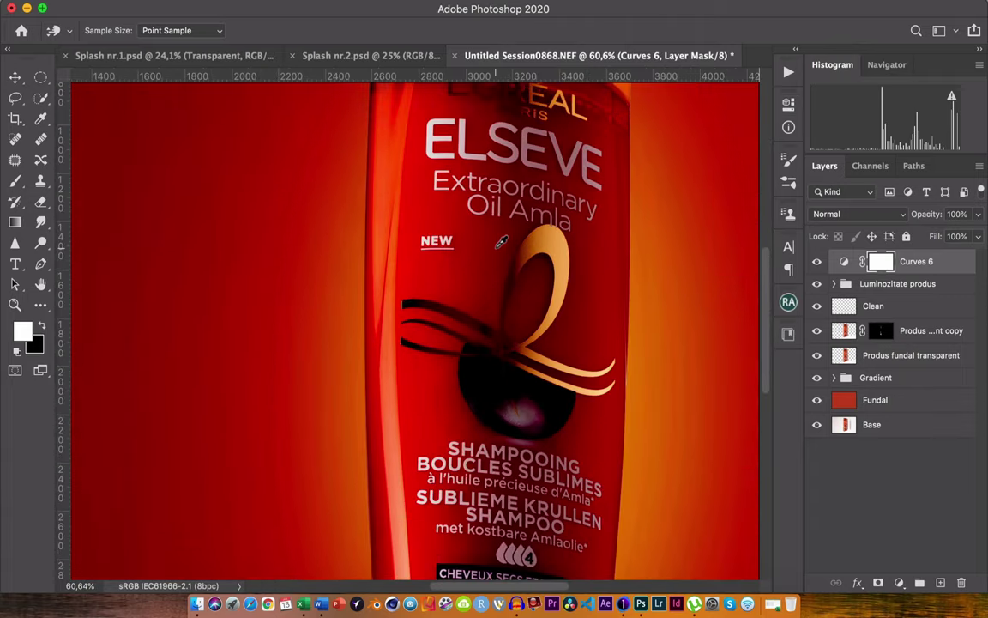
scroll(502, 238, "down", 2)
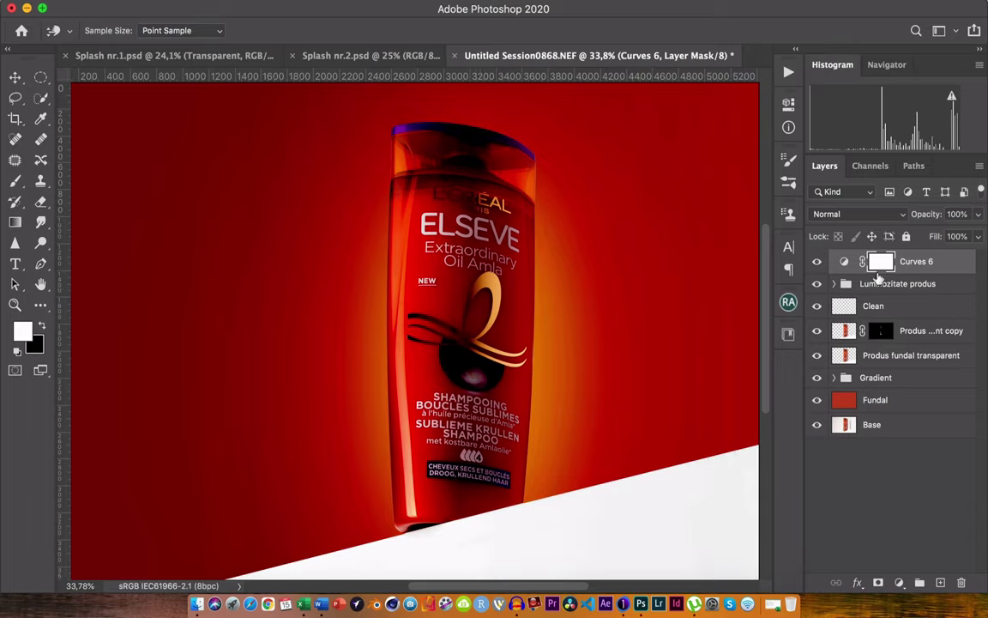
Invert the Curves 6 mask to black, hiding all of the darkening
key("ctrl+i")
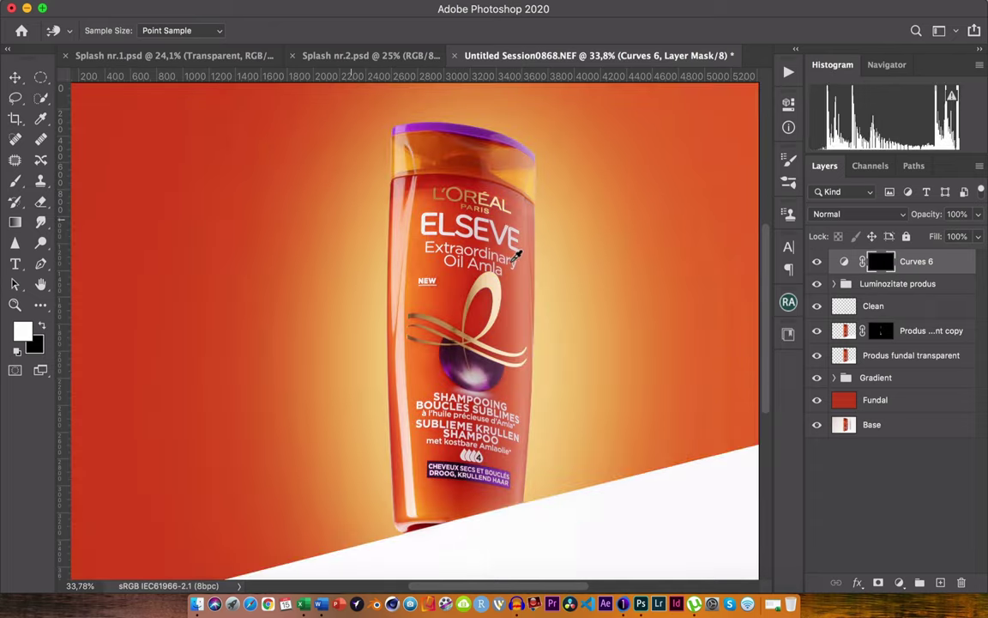
key("b")
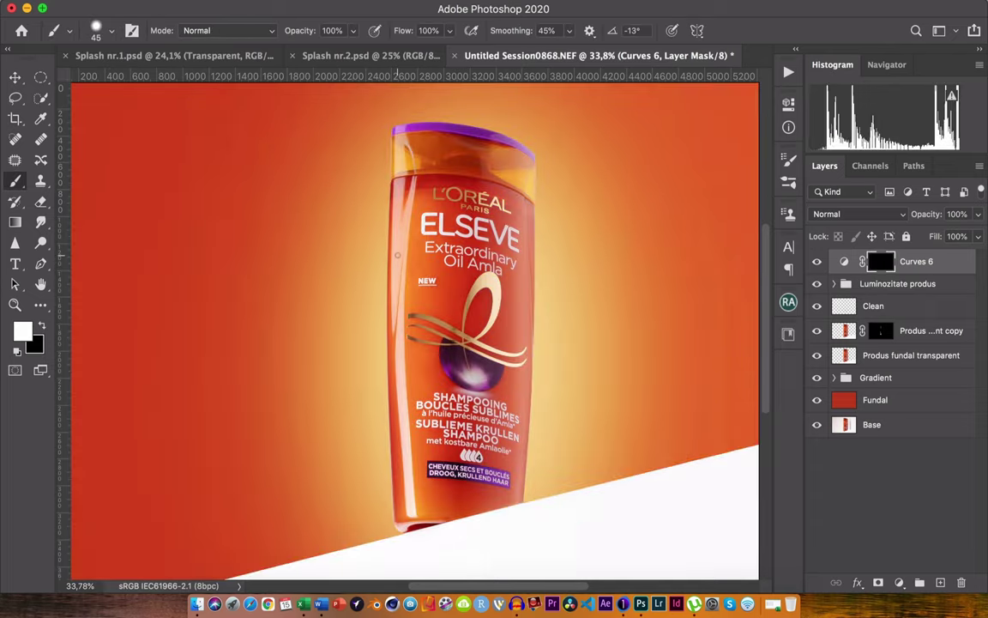
scroll(399, 252, "up", 5)
scroll(397, 254, "up", 1)
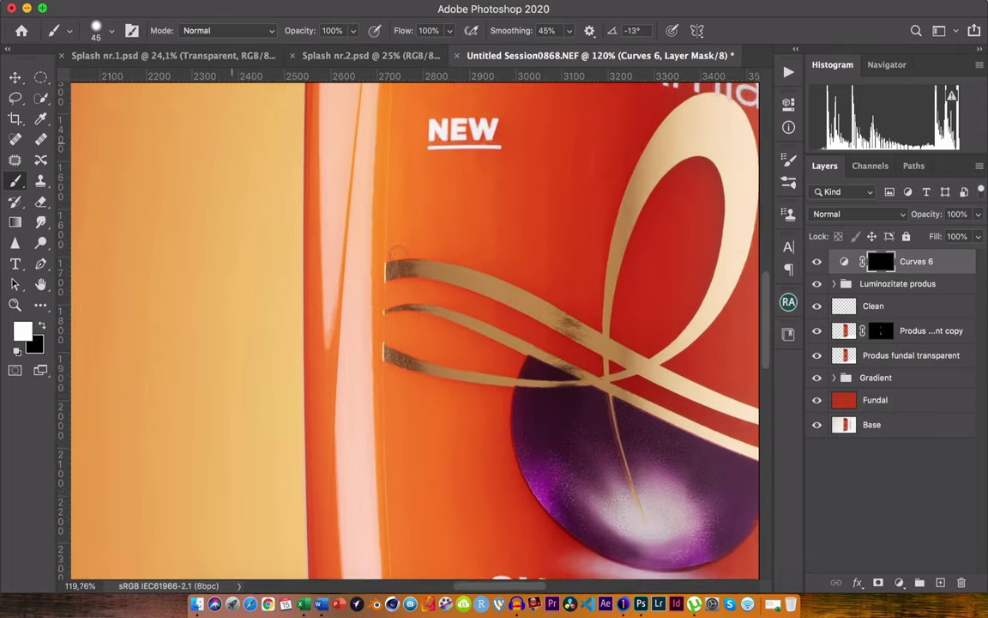
scroll(397, 254, "up", 1)
scroll(398, 252, "up", 3)
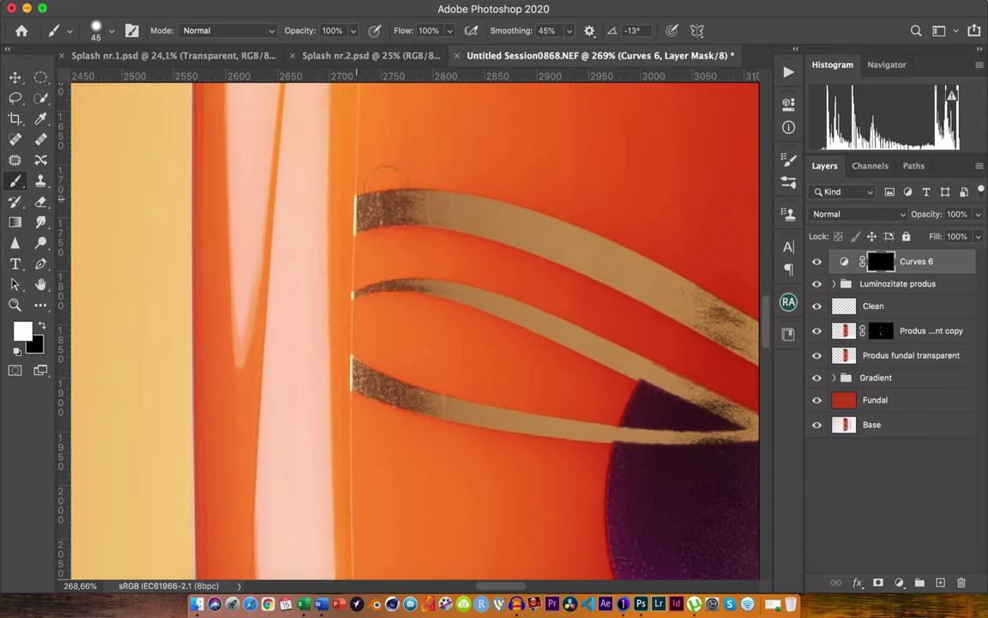
Paint test strokes on the mask with a size-25 brush, then undo them
key("bracketleft")
key("bracketleft")
mouse_move(370, 201)
left_mouse_down()
mouse_move(353, 203)
mouse_move(365, 220)
left_mouse_up()
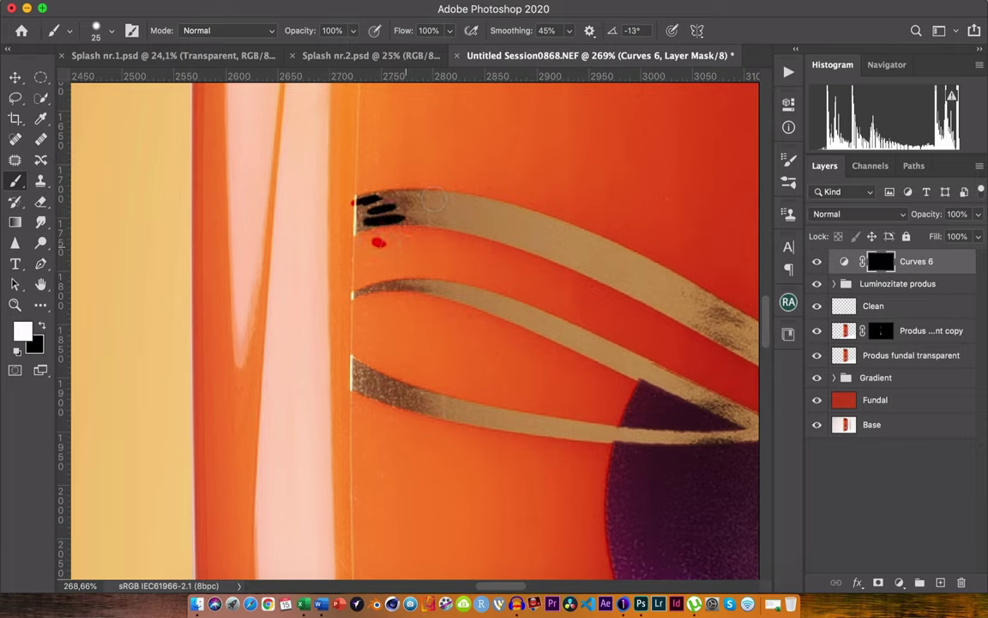
left_click_drag(366, 224, 379, 221)
key("super+z")
key("super+z")
key("super+z")
key("super+z")
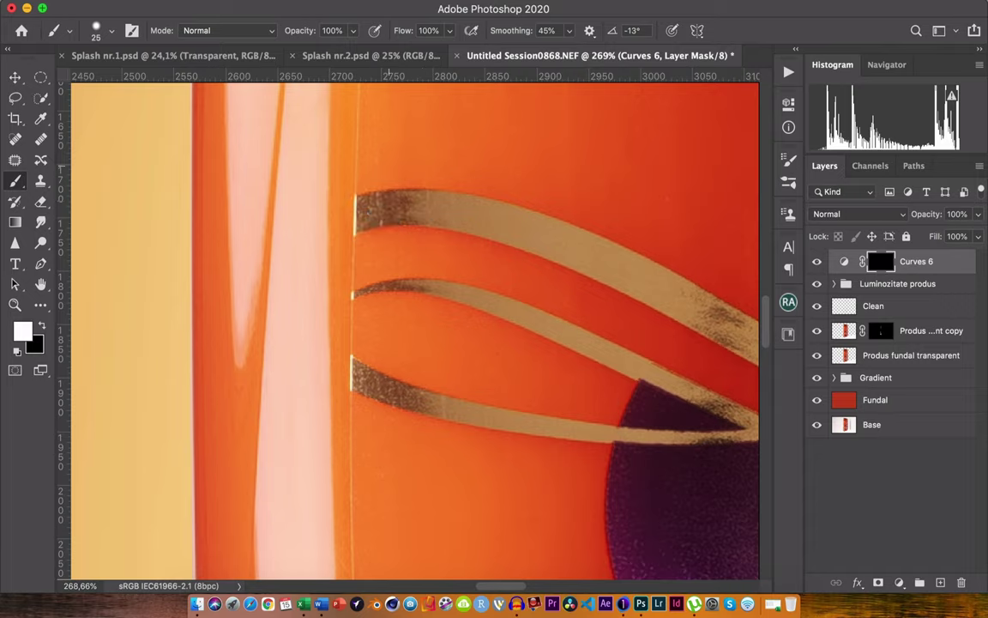
key("p")
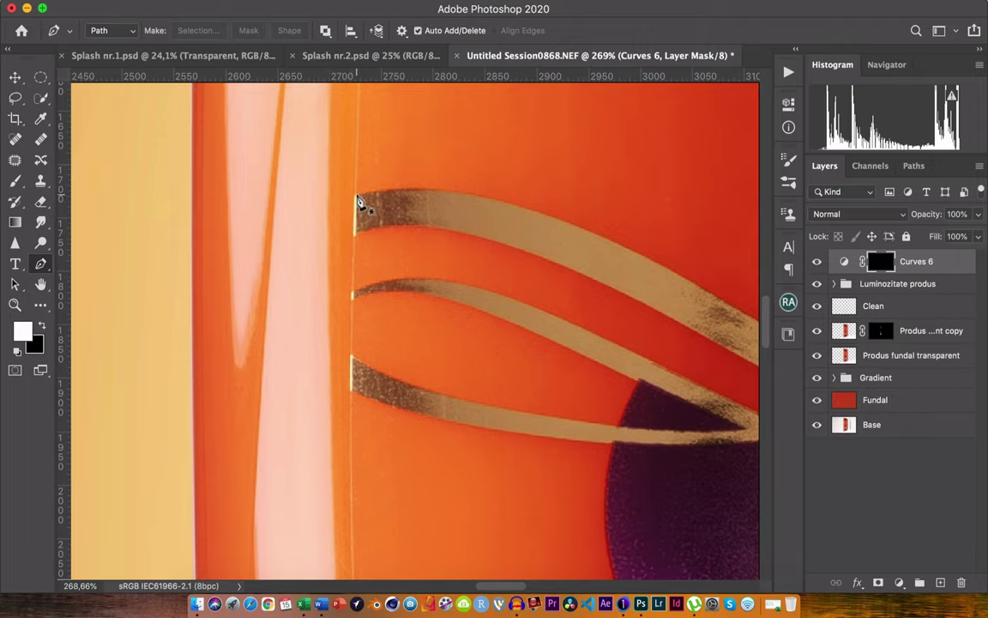
Outline the upper stripe's left tip with a Pen path and make a 1 px feathered selection
left_click_drag(358, 196, 410, 182)
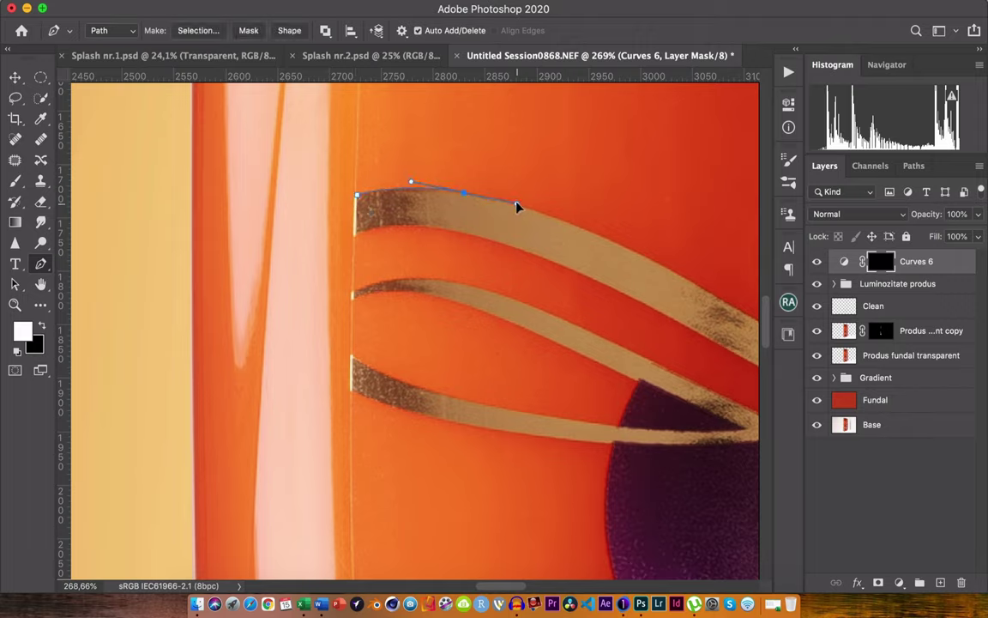
mouse_move(514, 204)
left_mouse_down()
mouse_move(463, 197)
mouse_move(485, 267)
left_mouse_up()
left_click(505, 202)
left_click_drag(352, 233, 316, 248)
left_click(198, 30)
key("Return")
Paint white on the mask inside the selection with a size-60 brush, then deselect
key("b")
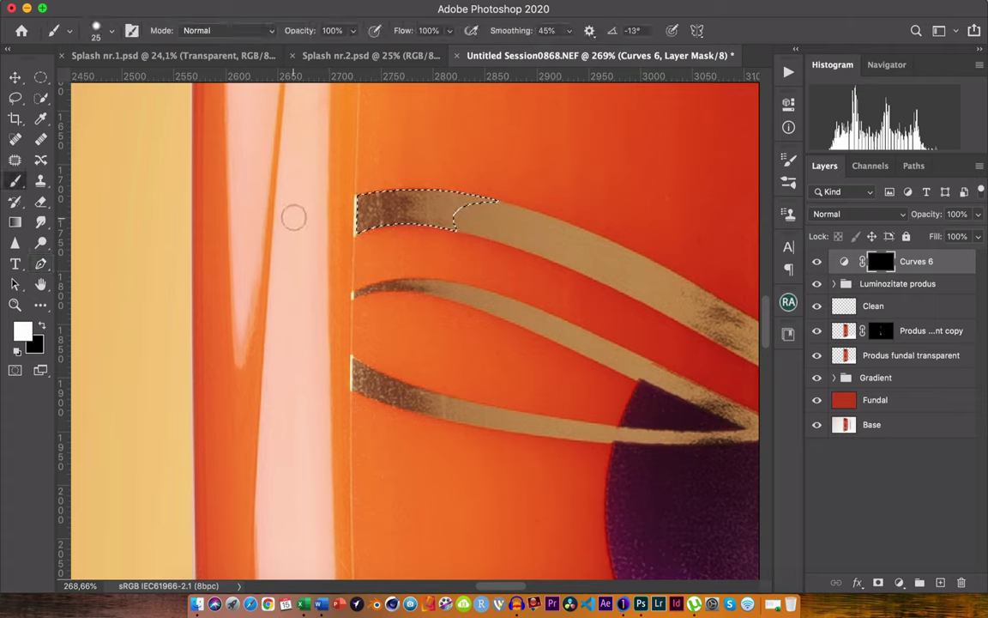
key("bracketright")
key("bracketright")
key("bracketright")
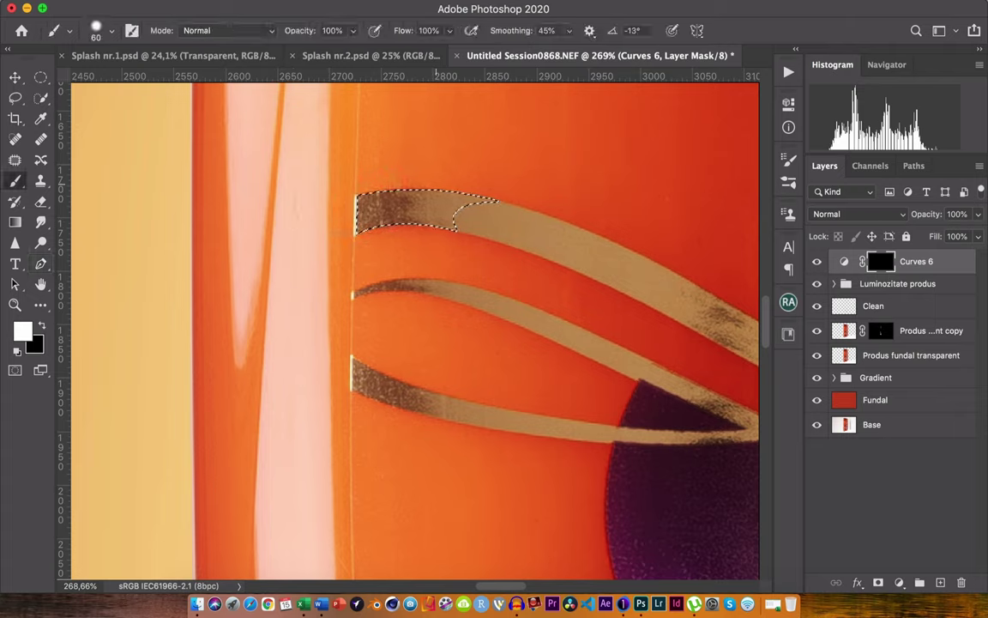
left_click_drag(314, 206, 410, 201)
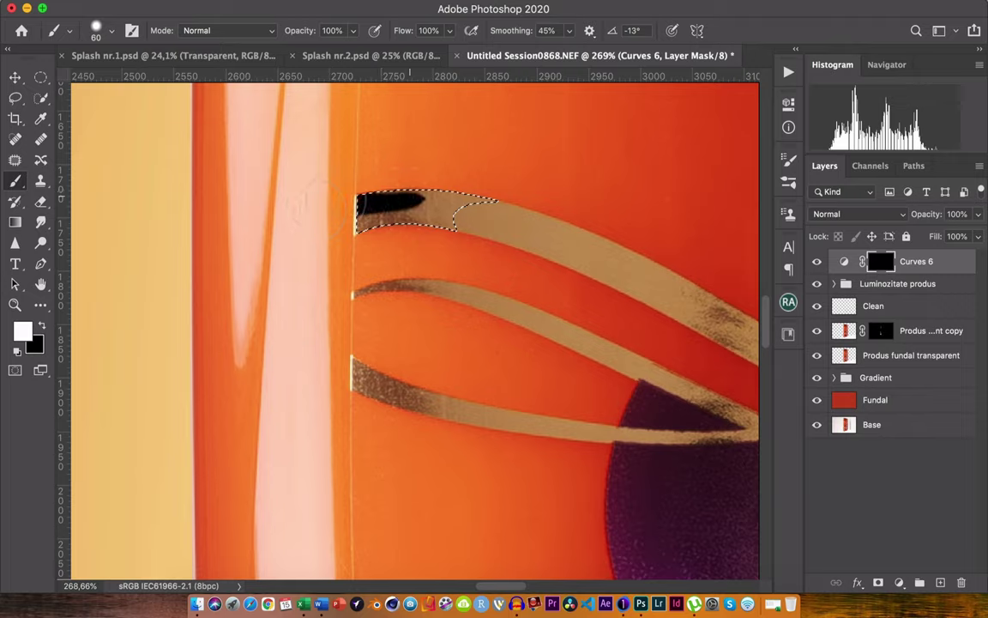
mouse_move(377, 210)
left_mouse_down()
mouse_move(433, 208)
mouse_move(446, 223)
mouse_move(394, 204)
left_mouse_up()
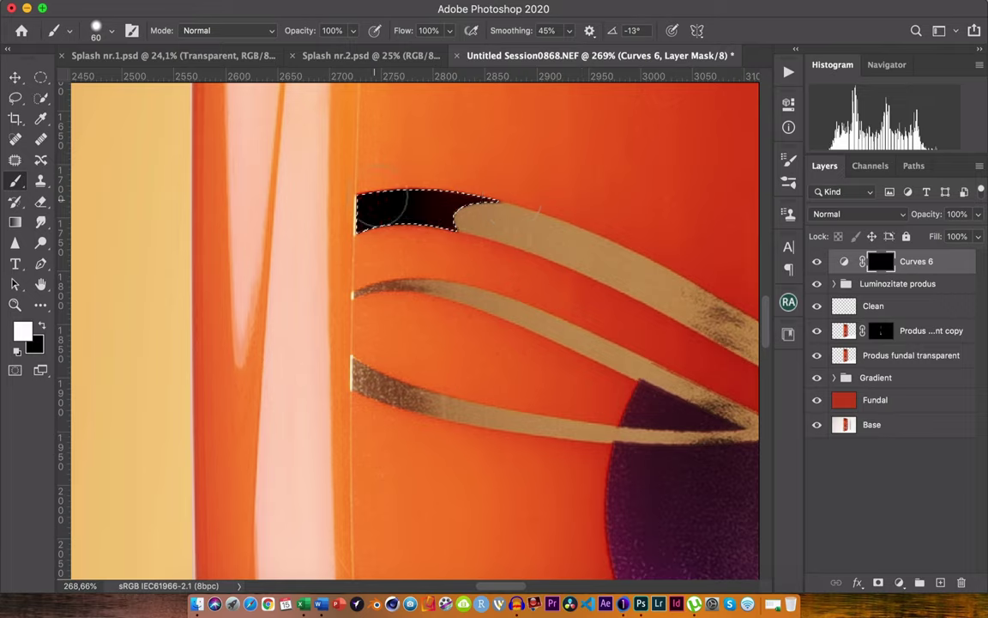
key("ctrl+d")
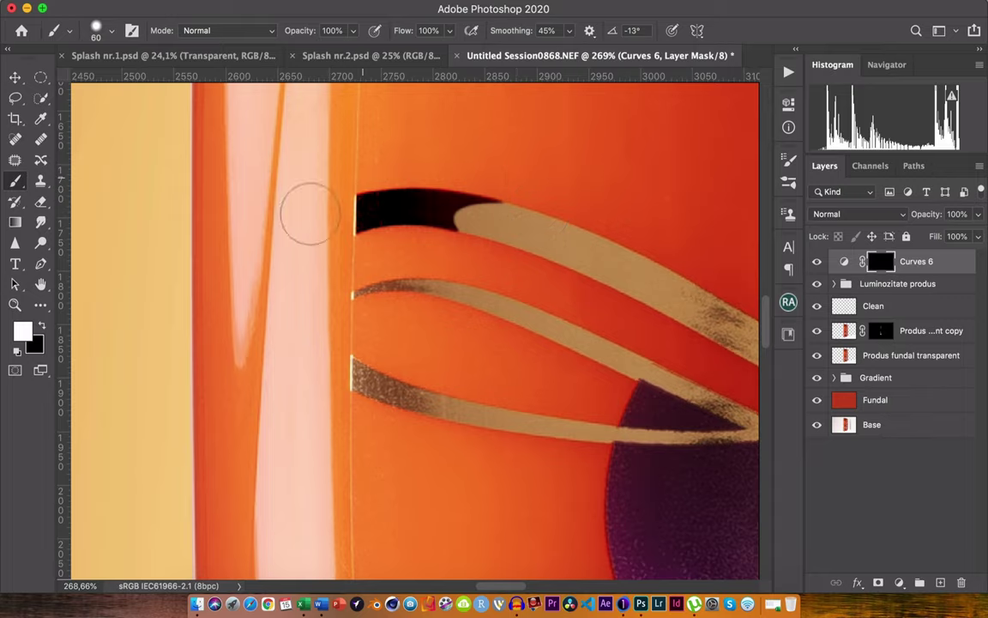
Tidy the darkened upper tip's mask edges with a smaller brush, swapping colours to trim excess
key("bracketleft")
key("bracketleft")
key("bracketleft")
scroll(347, 175, "up", 2)
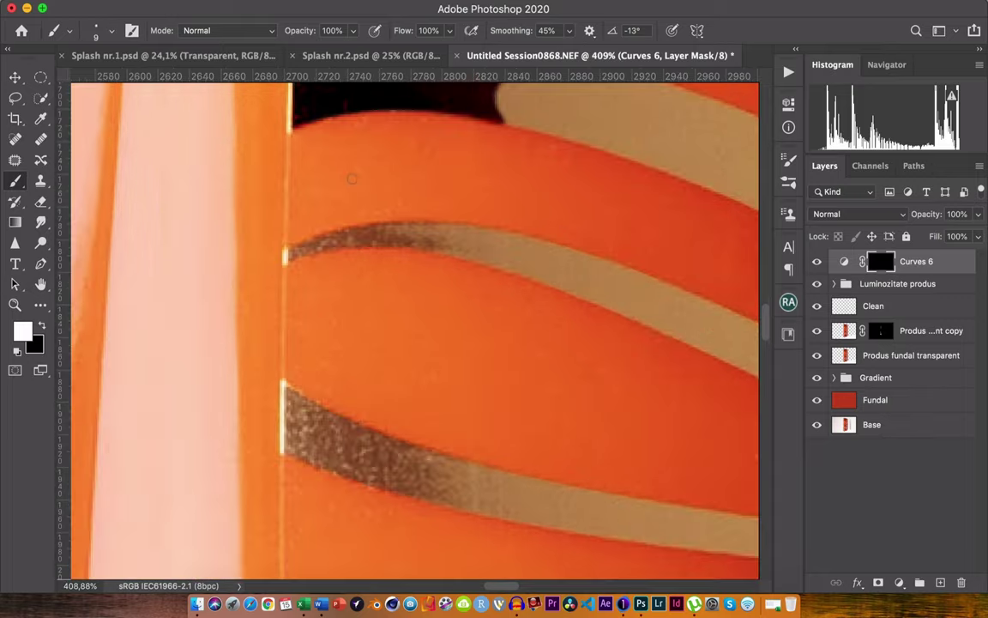
scroll(348, 177, "up", 2)
scroll(350, 177, "up", 2)
scroll(351, 180, "up", 2)
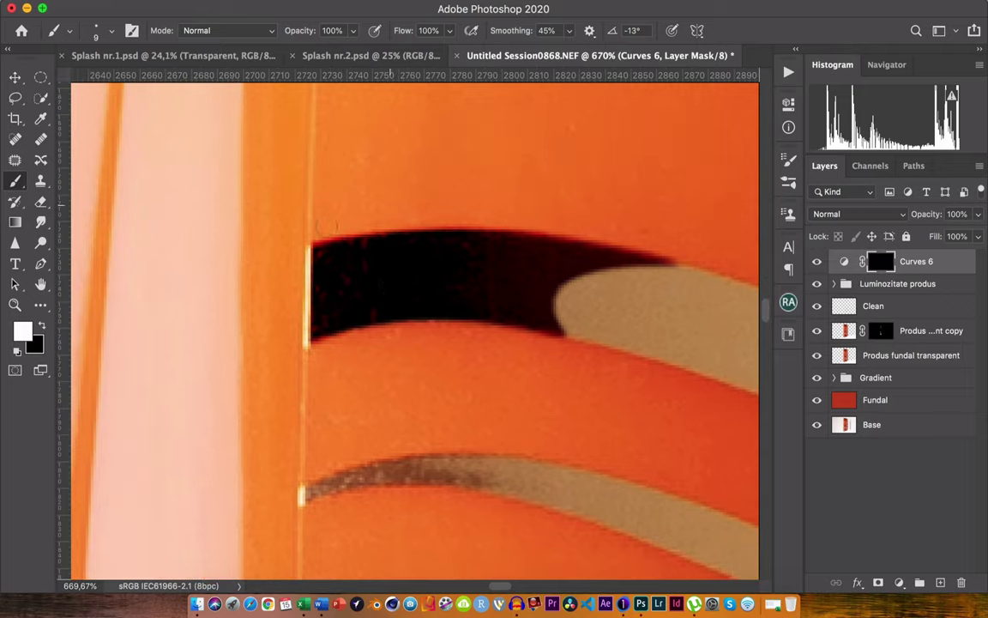
left_click(301, 238)
key("x")
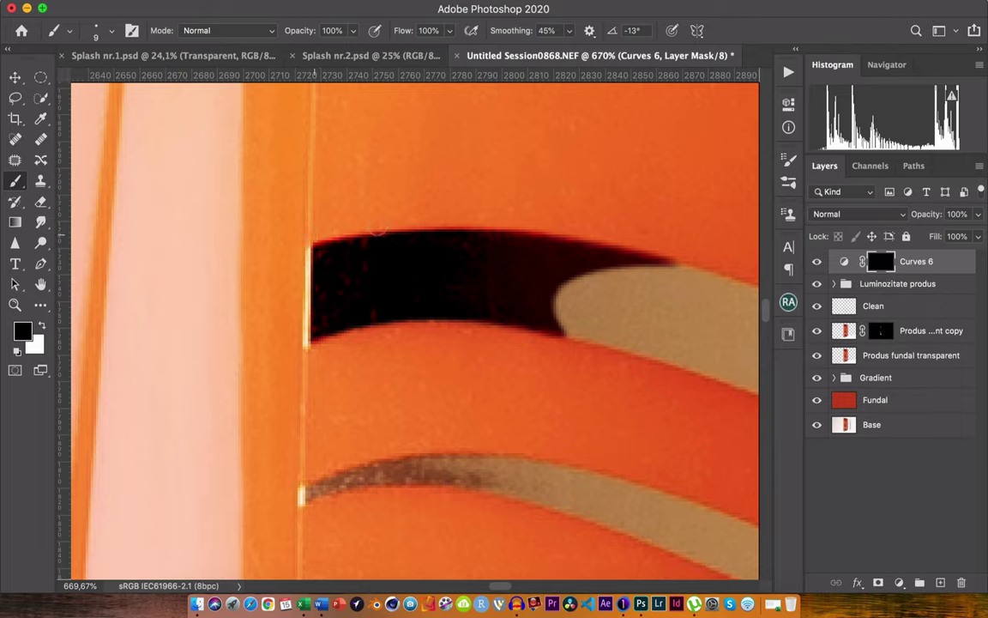
left_click_drag(316, 244, 383, 230)
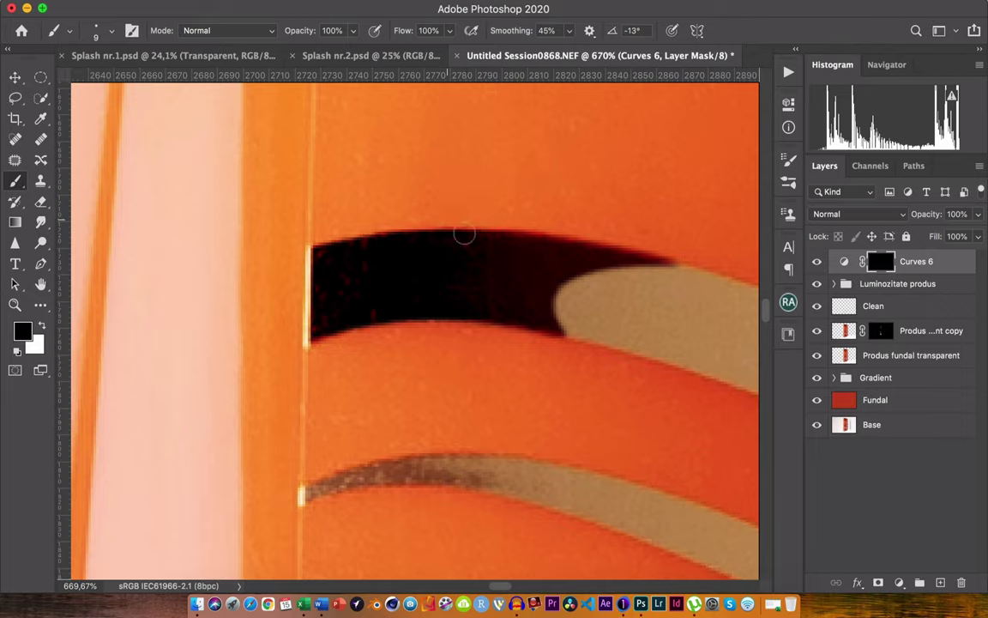
mouse_move(541, 229)
left_mouse_down()
mouse_move(690, 255)
mouse_move(611, 238)
mouse_move(409, 228)
left_mouse_up()
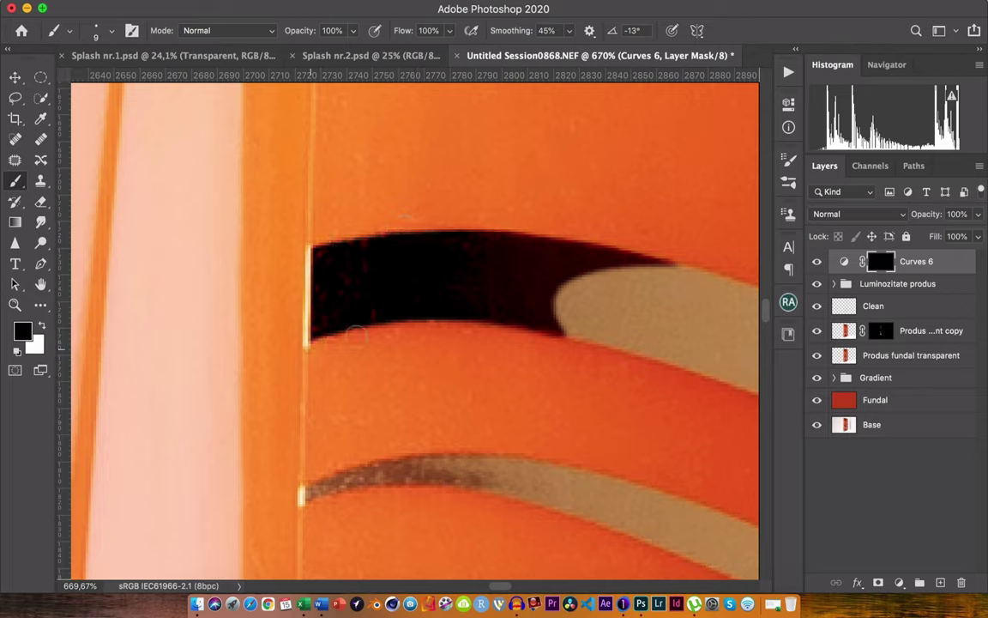
left_click_drag(584, 348, 482, 333)
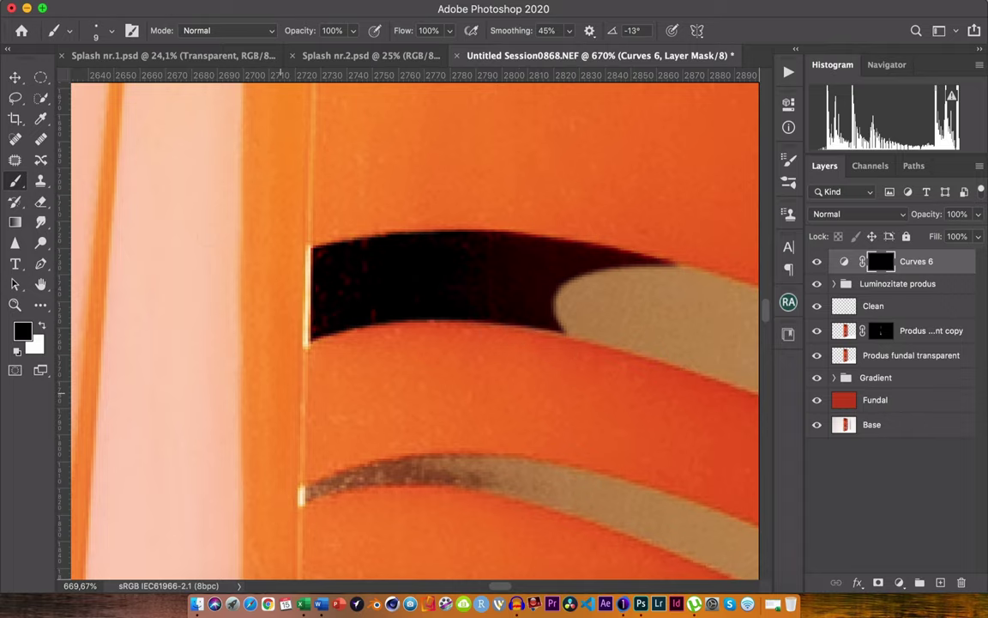
Outline the middle stripe's left end with the Pen, select it, and paint it into the mask
scroll(428, 334, "down", 3)
scroll(428, 334, "down", 2)
scroll(428, 334, "down", 1)
scroll(428, 334, "down", 1)
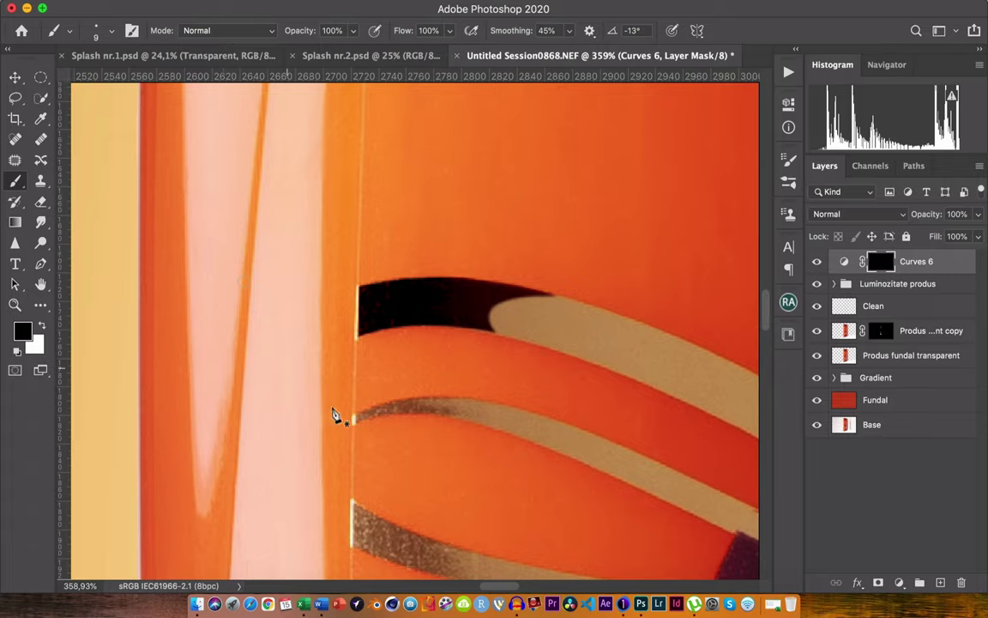
key("p")
left_click(357, 419)
left_click(463, 397)
left_click(512, 409)
left_click(379, 403)
right_click(331, 452)
key("Return")
key("b")
left_click_drag(322, 373, 472, 370)
scroll(458, 446, "up", 4)
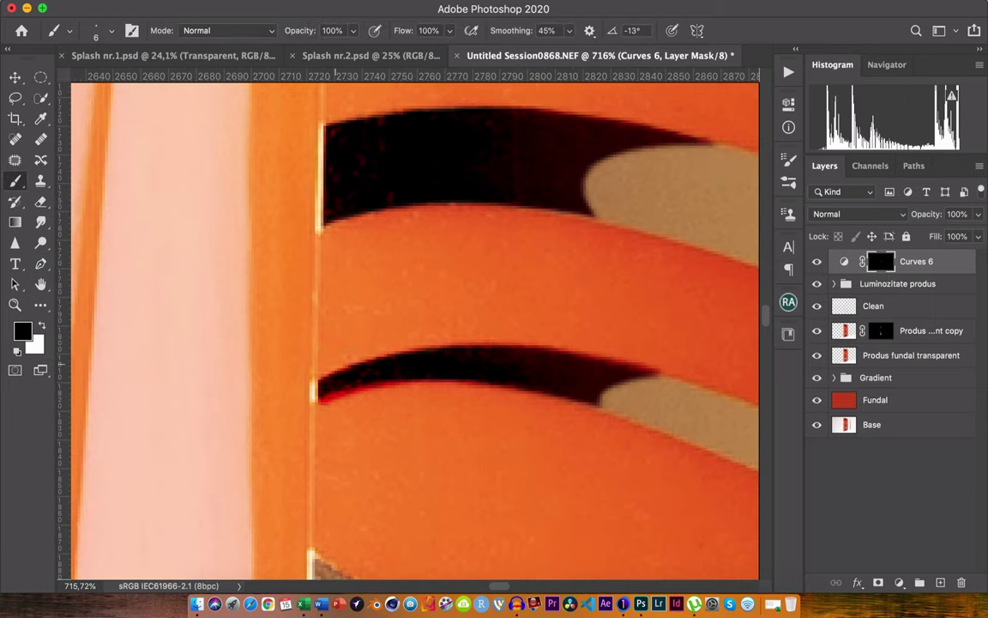
scroll(429, 343, "down", 5)
Outline the lower stripe's left end, select it, and paint it dark through the mask
key("p")
left_click(336, 323)
left_click(332, 416)
left_click(611, 496)
left_click(583, 426)
left_click(335, 323)
left_click(199, 30)
key("Return")
left_click_drag(343, 343, 425, 386)
left_click_drag(513, 391, 566, 446)
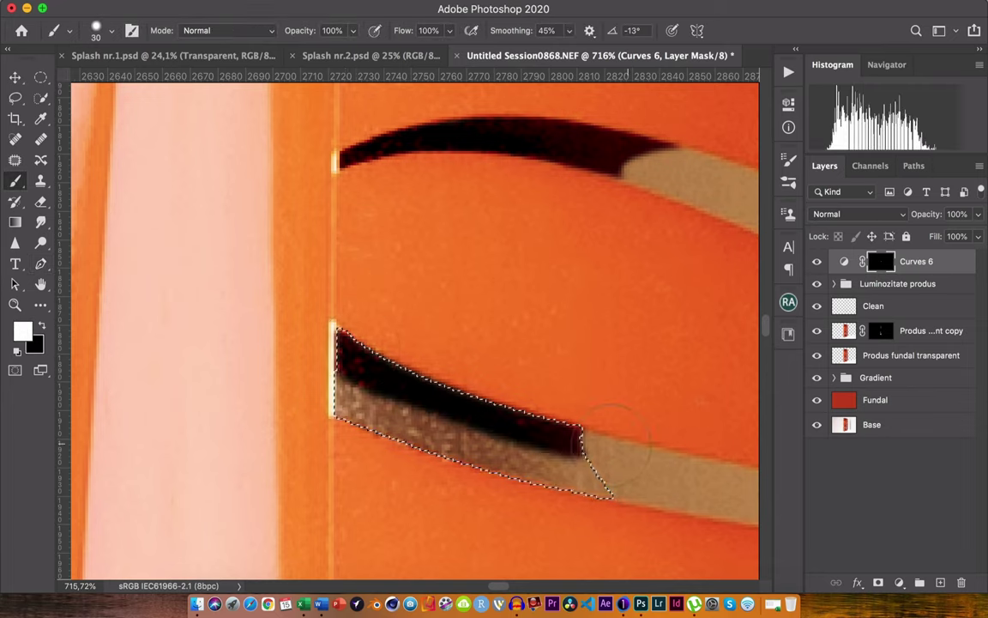
Shrink the brush and rotate the canvas view to level the bottle
scroll(429, 343, "down", 3)
key("bracketleft")
key("bracketleft")
key("bracketleft")
scroll(367, 332, "down", 2)
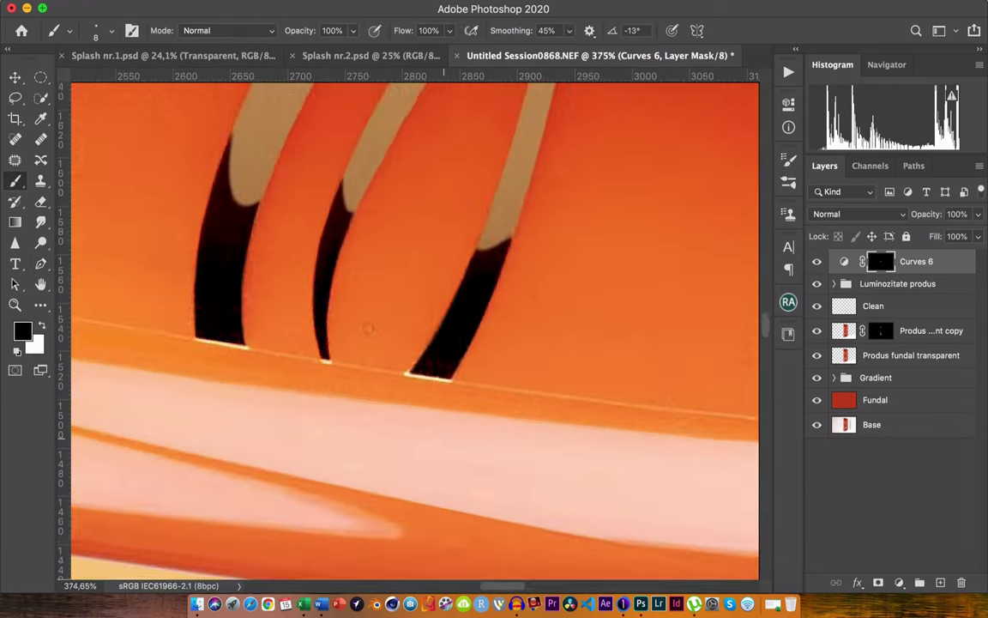
scroll(368, 332, "down", 5)
key("r")
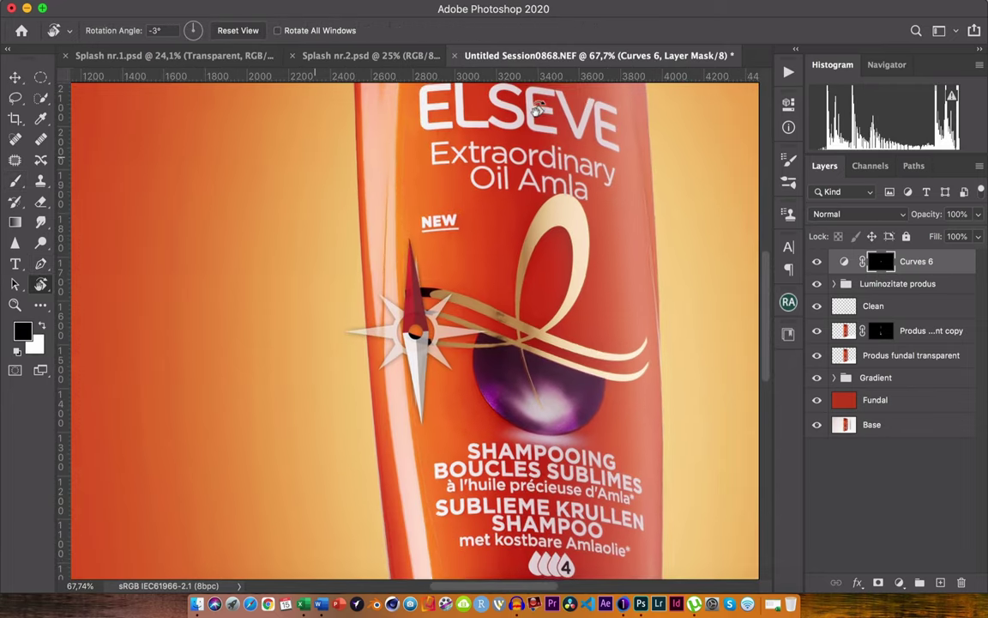
mouse_move(367, 332)
left_mouse_down()
mouse_move(477, 128)
mouse_move(439, 139)
left_mouse_up()
scroll(477, 129, "down", 3)
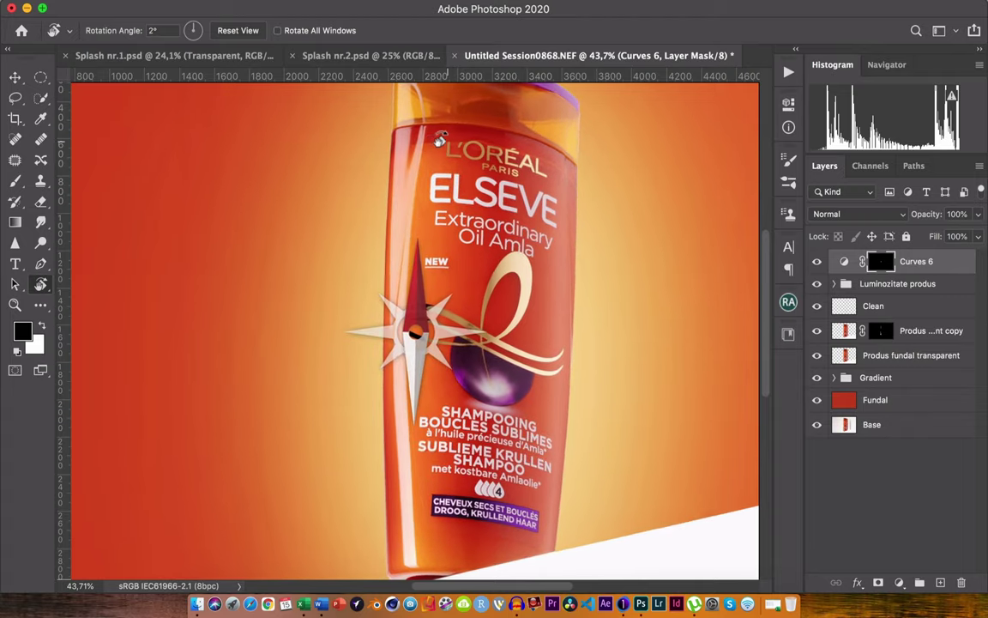
Reset the canvas rotation to upright and zoom around the darkened stripe ends
key("Escape")
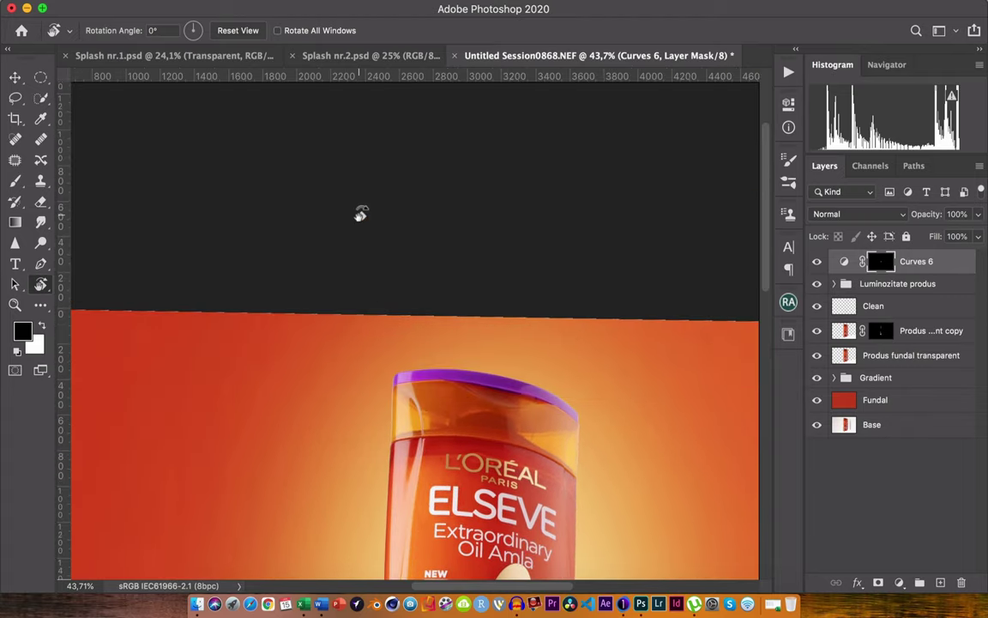
scroll(360, 215, "down", 5)
scroll(360, 215, "down", 2)
scroll(361, 216, "up", 3)
scroll(360, 216, "up", 1)
left_click(363, 211)
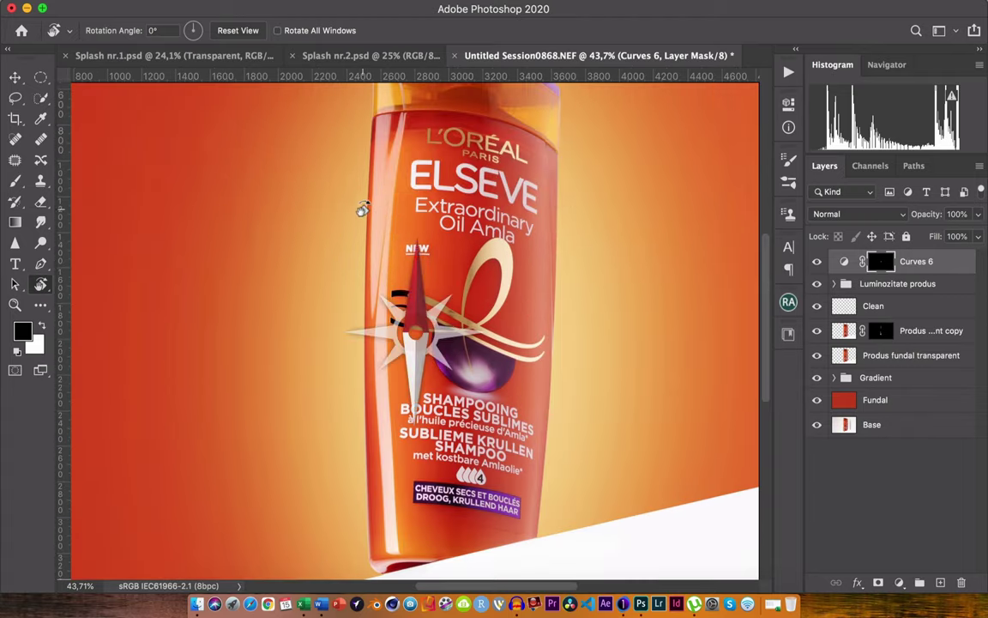
scroll(363, 206, "up", 1)
scroll(364, 206, "up", 3)
scroll(366, 203, "up", 1)
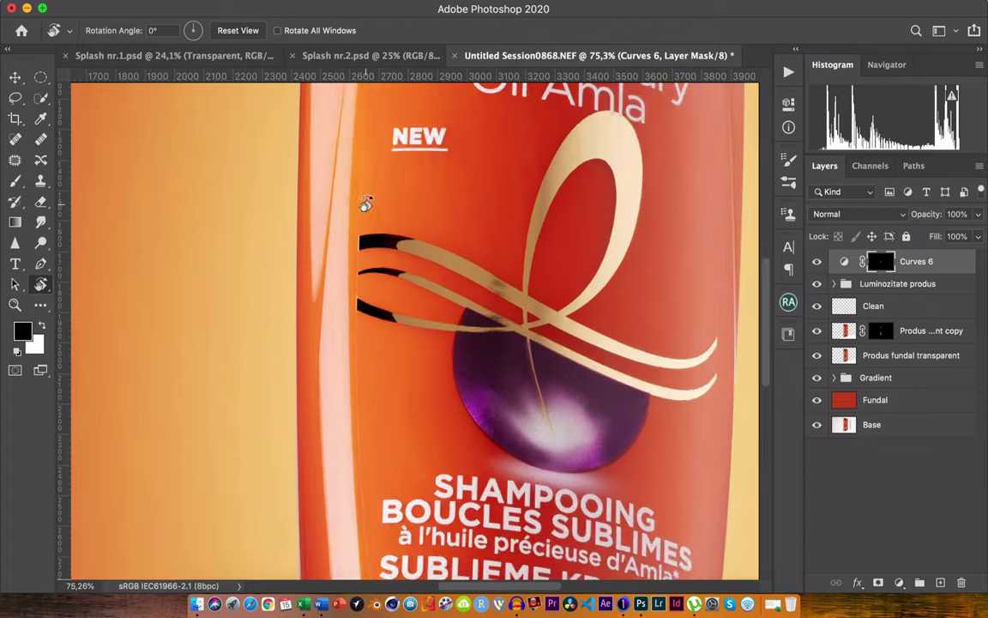
scroll(365, 203, "up", 6)
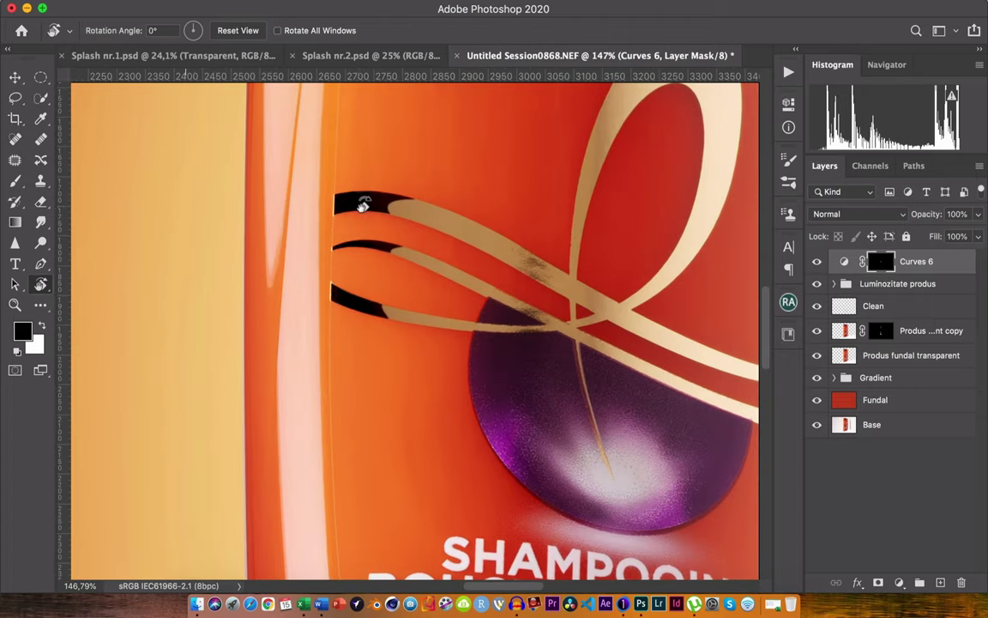
Feather the Curves 6 mask to 19.6 px in Properties, then return to the Brush
double_click(845, 262)
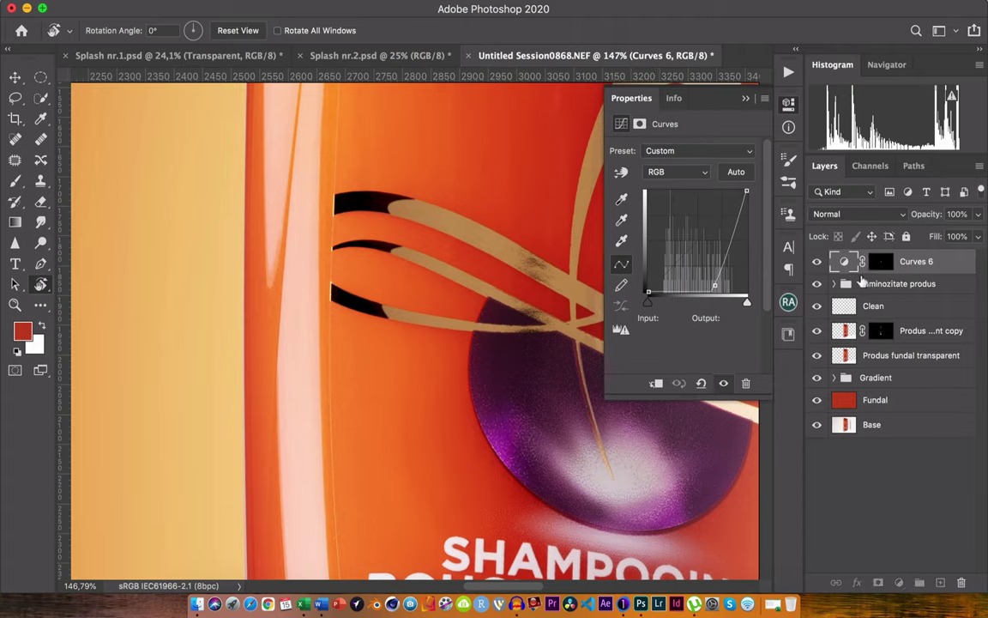
left_click(881, 261)
left_click_drag(617, 263, 642, 262)
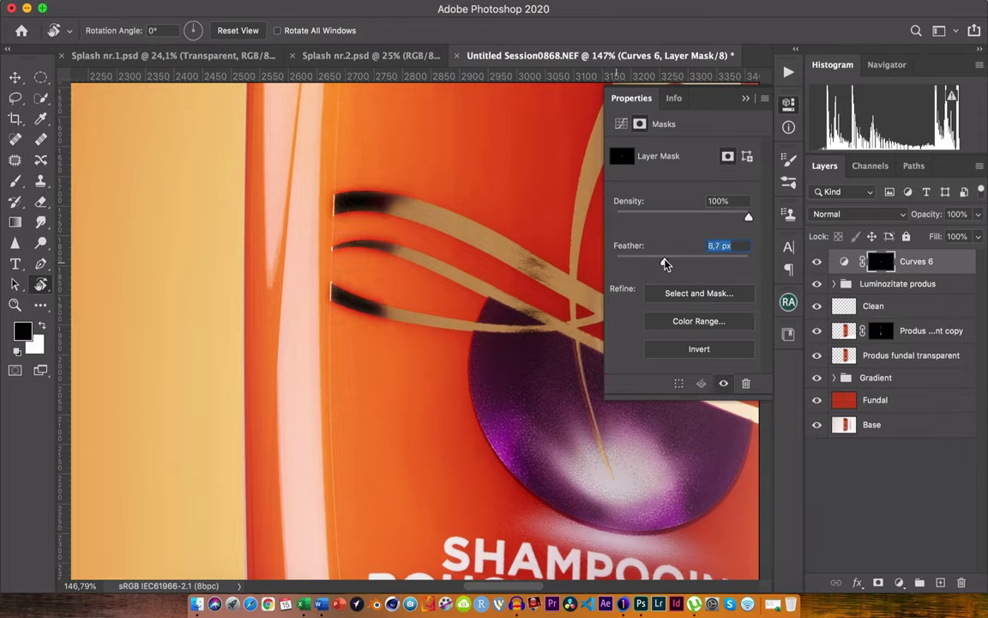
left_click_drag(665, 264, 678, 264)
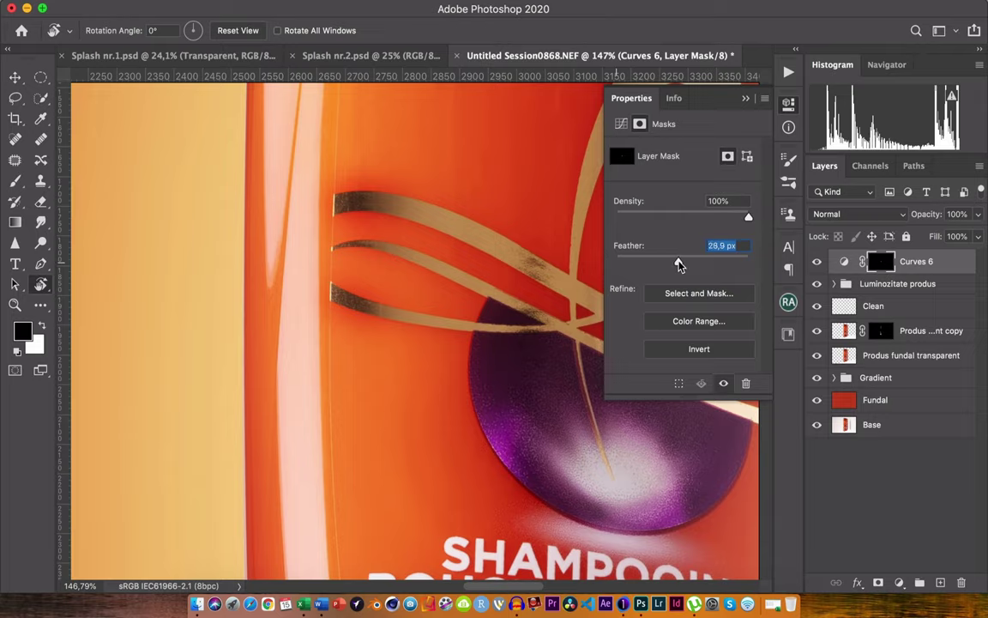
left_click(678, 264)
left_click_drag(677, 264, 673, 263)
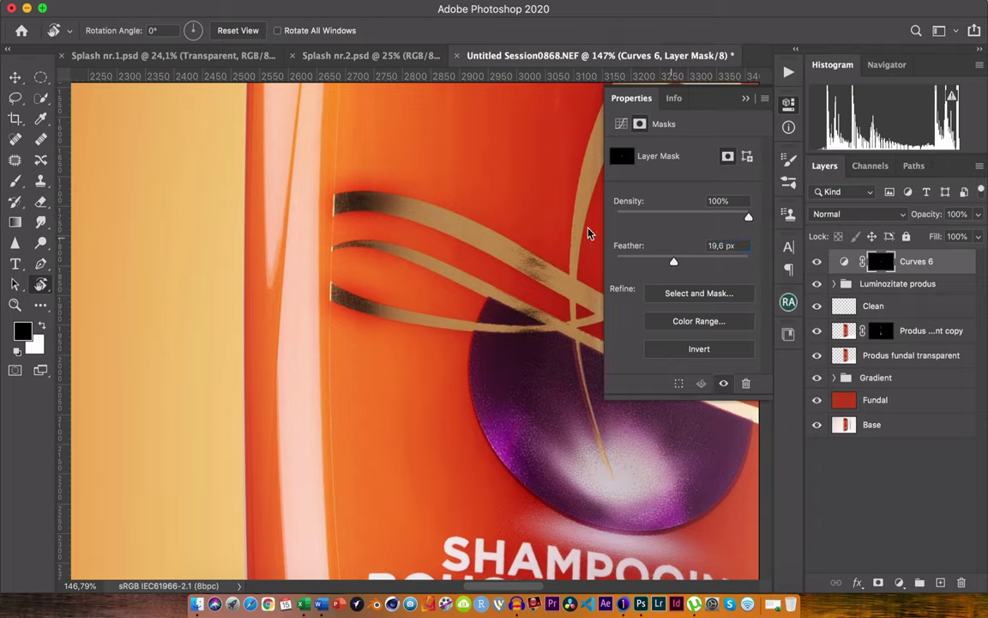
left_click(747, 99)
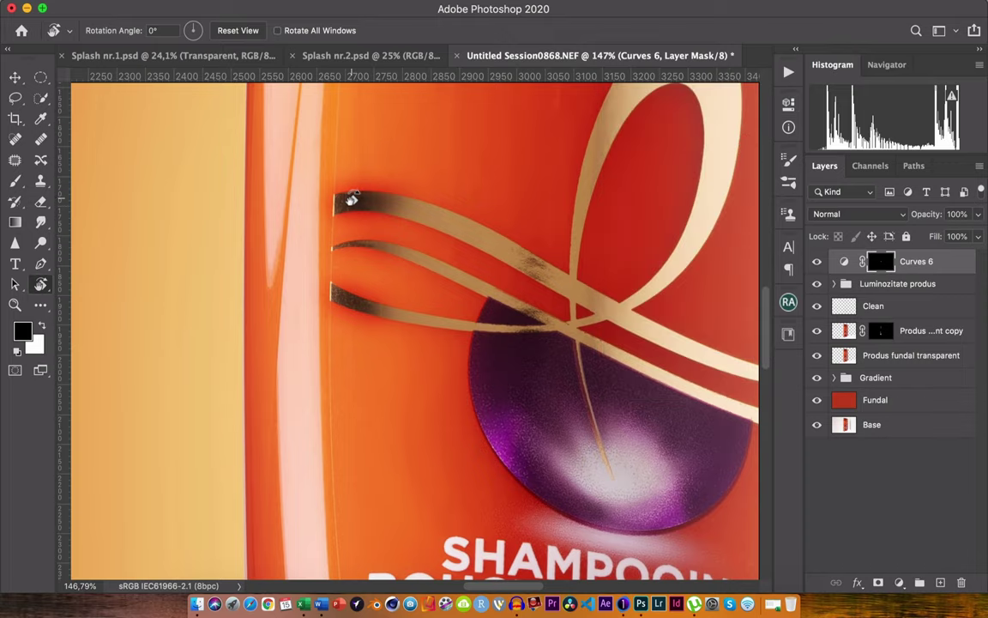
key("b")
scroll(356, 197, "up", 3)
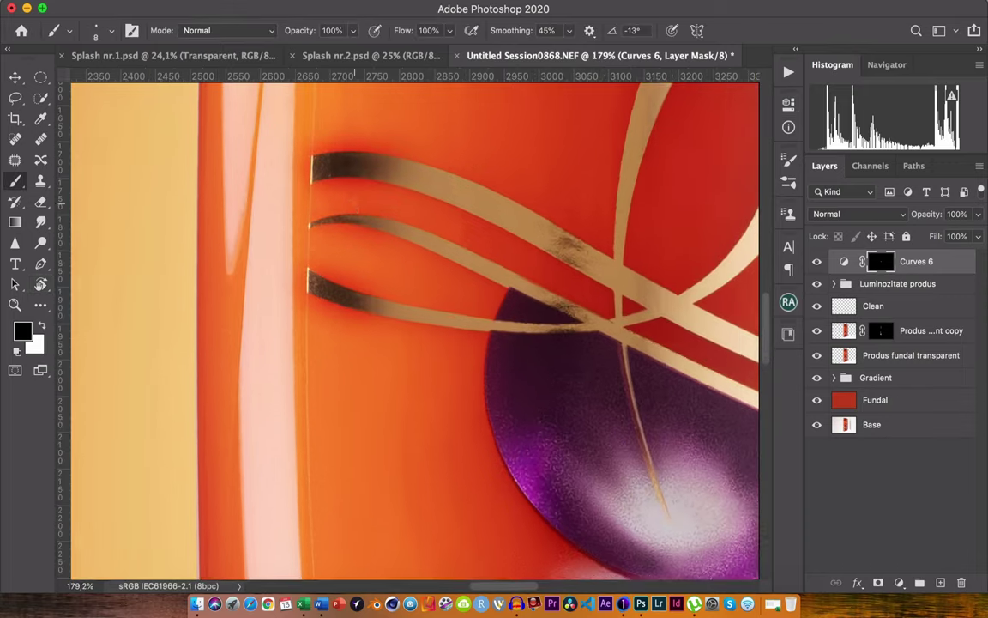
scroll(354, 204, "up", 3)
scroll(352, 204, "down", 2)
scroll(394, 257, "down", 4)
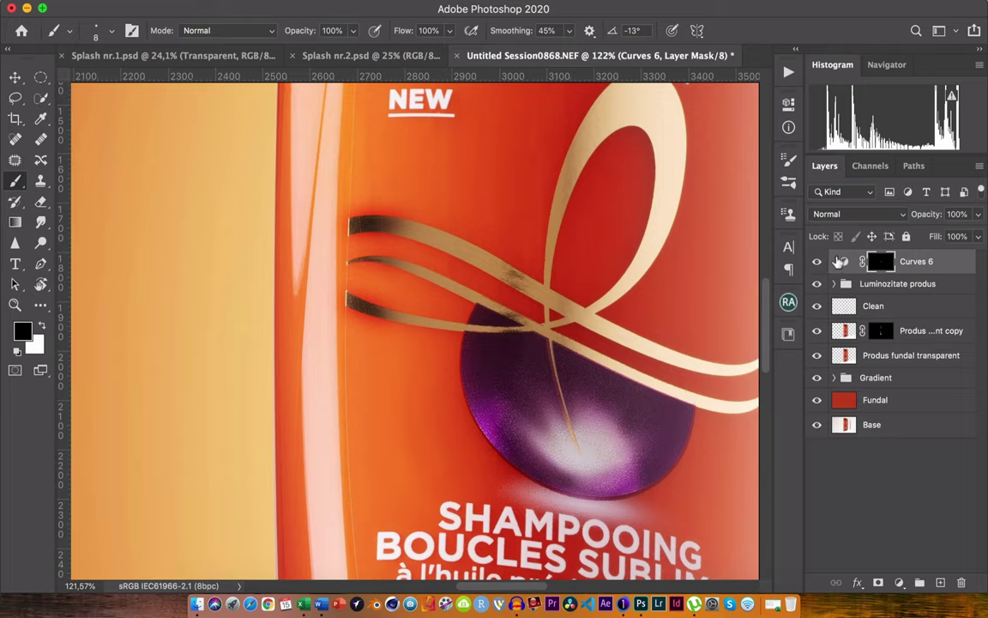
Duplicate Curves 6 twice, set the top copy to 68% opacity, and group all three as Group 1
key("ctrl+j")
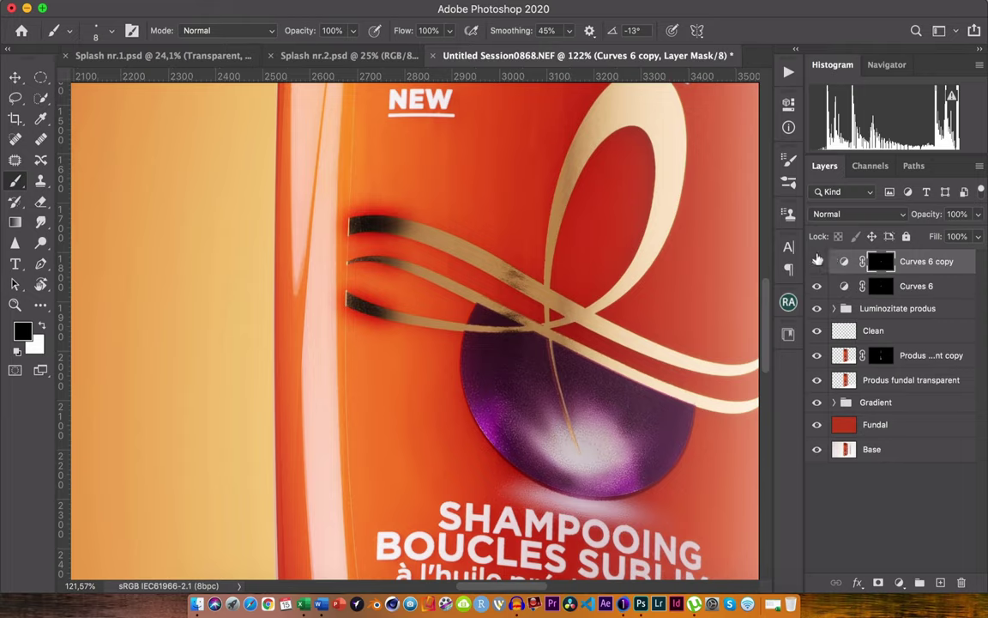
key("ctrl+j")
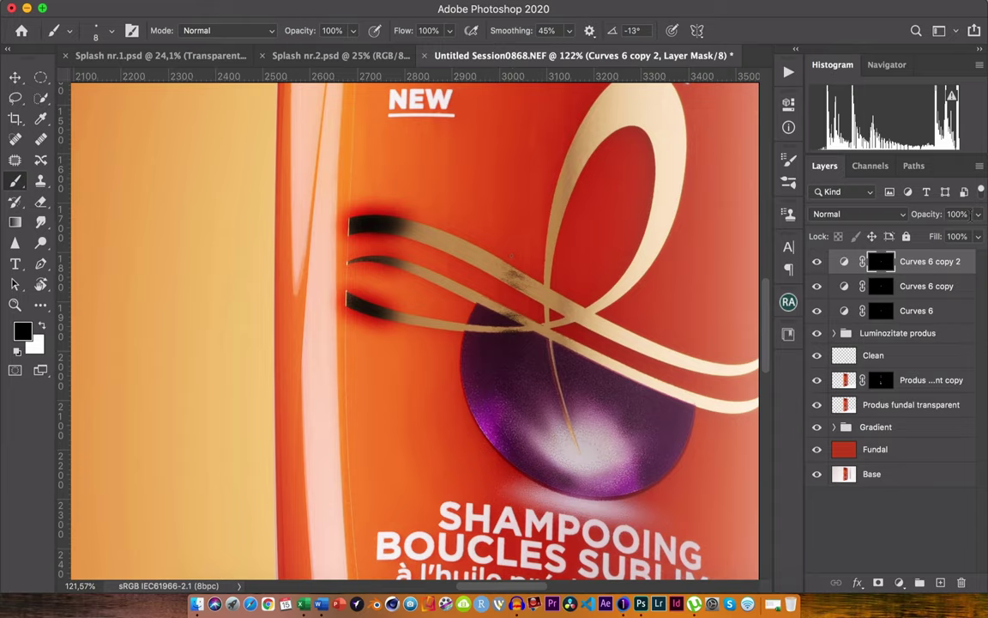
mouse_move(978, 214)
left_mouse_down()
mouse_move(955, 236)
mouse_move(987, 240)
left_mouse_up()
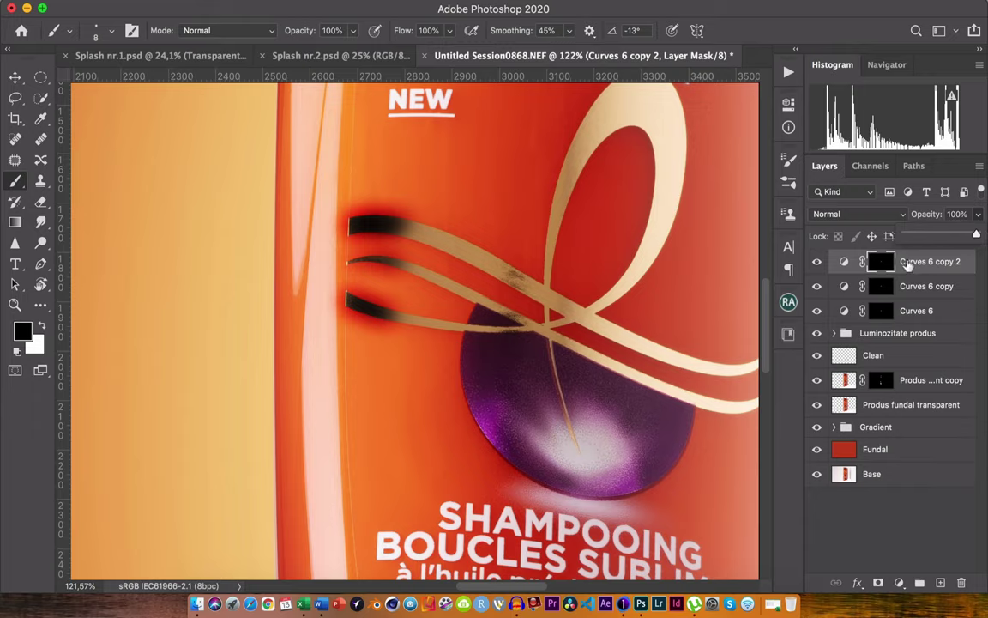
left_click(931, 314)
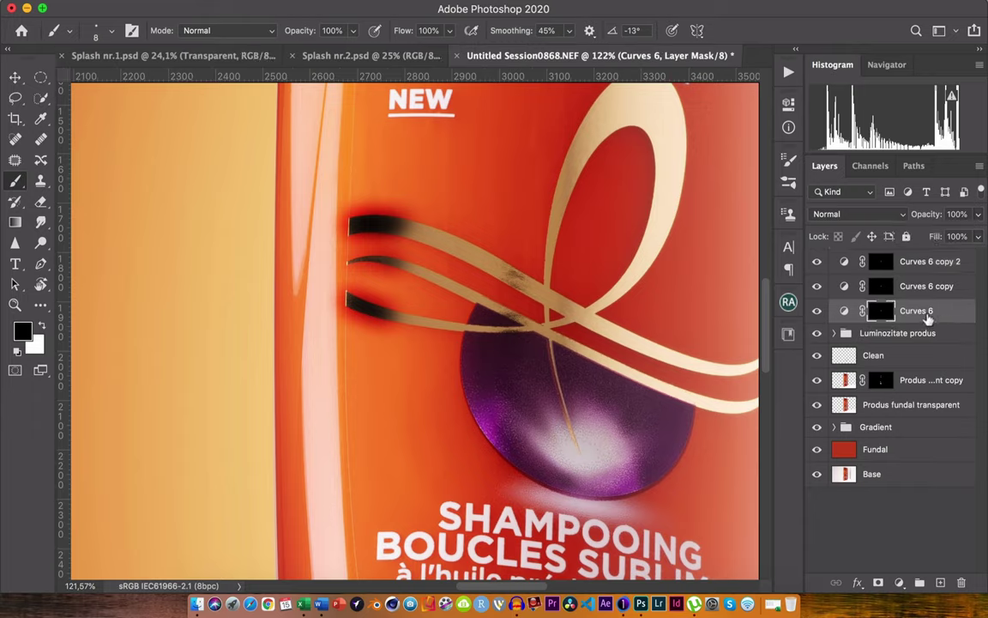
left_click(930, 261, "shift")
left_click_drag(926, 313, 920, 581)
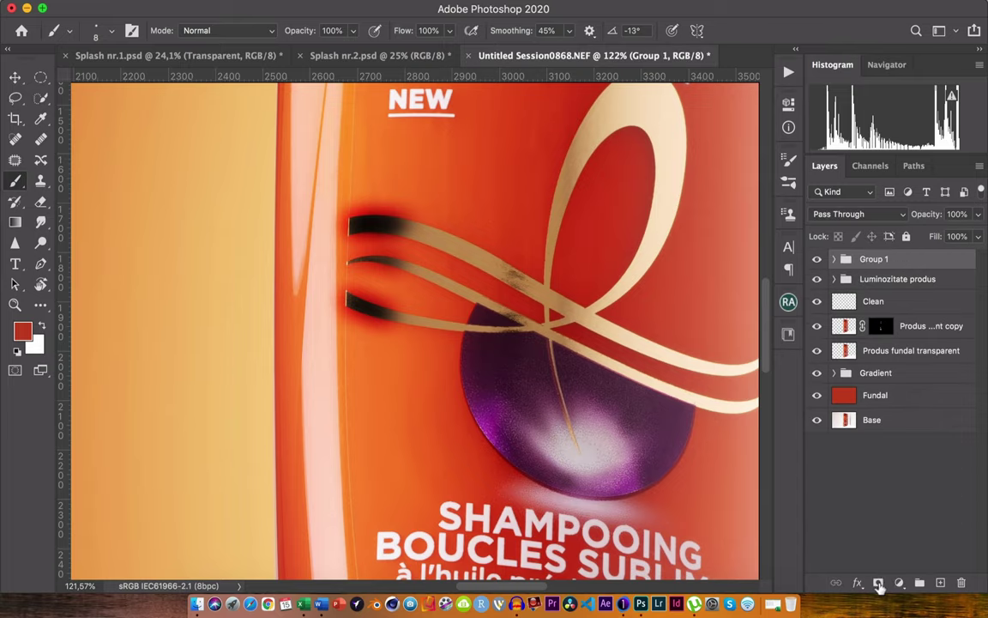
Add a layer mask to Group 1 and rotate the view to follow the stripes
key("ctrl+shift+m")
scroll(415, 331, "up", 2)
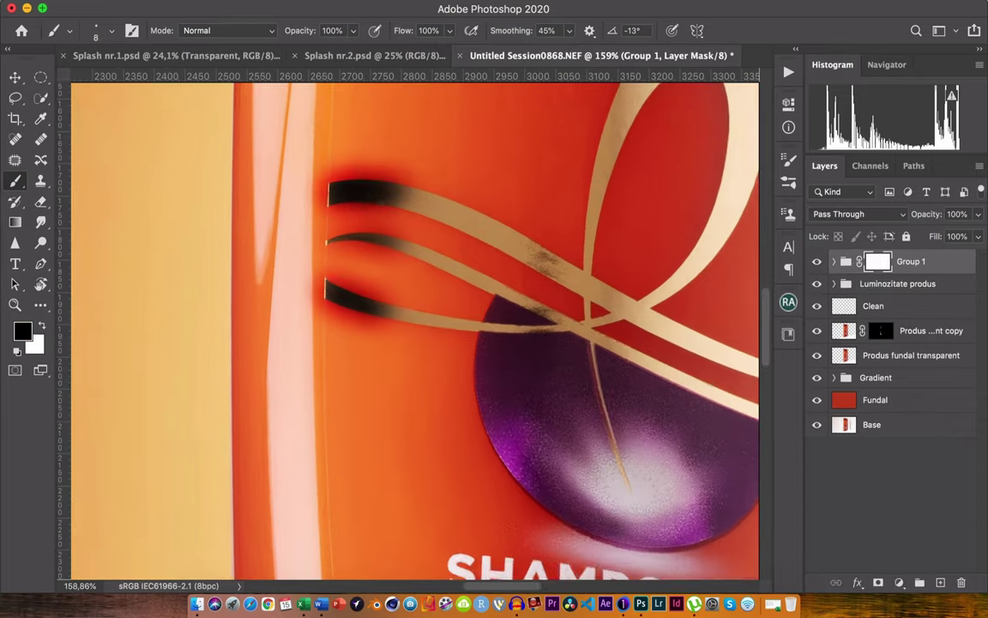
scroll(415, 331, "up", 3)
mouse_move(531, 331)
left_mouse_down()
mouse_move(497, 249)
mouse_move(475, 231)
left_mouse_up()
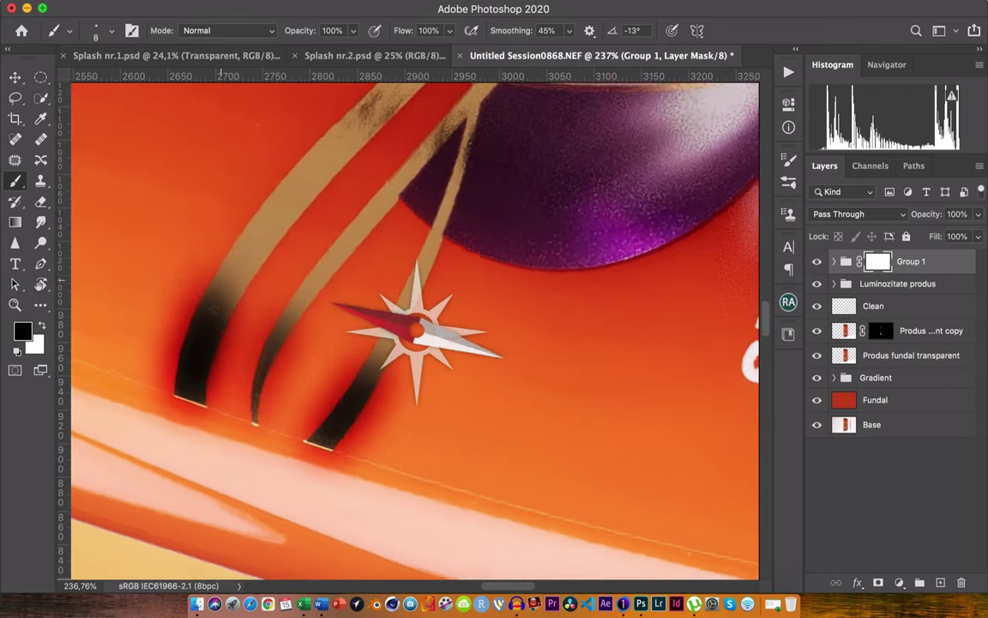
scroll(415, 331, "down", 3)
scroll(181, 326, "left", 2)
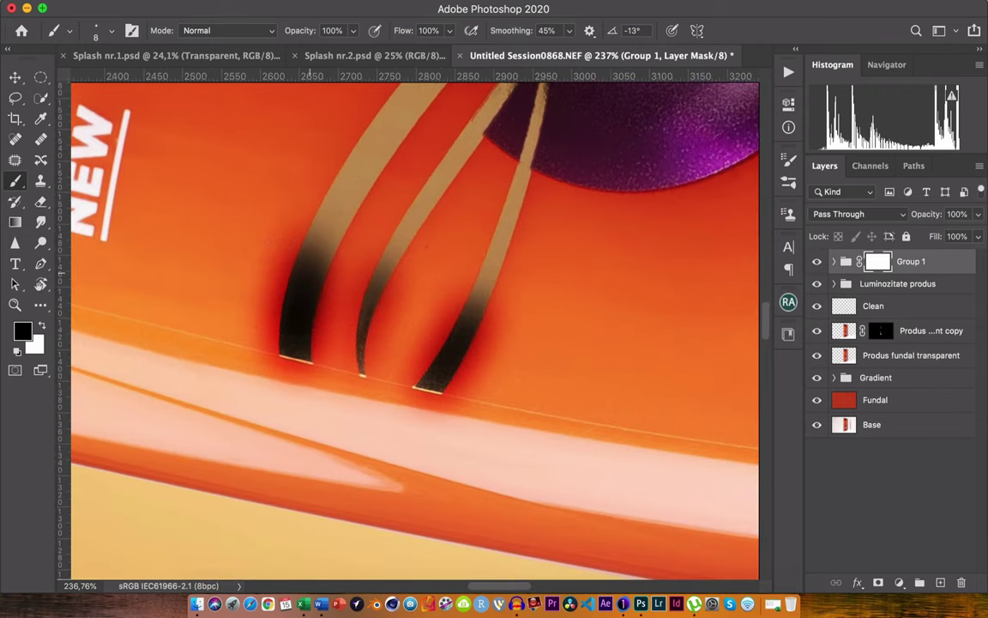
Paint black on the mask around the stripes, restoring overpainted dark edges with white
left_click_drag(257, 202, 242, 339)
mouse_move(313, 228)
left_mouse_down()
mouse_move(313, 343)
mouse_move(291, 343)
left_mouse_up()
mouse_move(296, 257)
left_mouse_down()
mouse_move(257, 334)
mouse_move(324, 228)
left_mouse_up()
key("x")
mouse_move(318, 339)
left_mouse_down()
mouse_move(319, 291)
mouse_move(352, 232)
mouse_move(369, 360)
left_mouse_up()
key("[")
key("x")
mouse_move(455, 266)
left_mouse_down()
mouse_move(420, 382)
mouse_move(360, 381)
left_mouse_up()
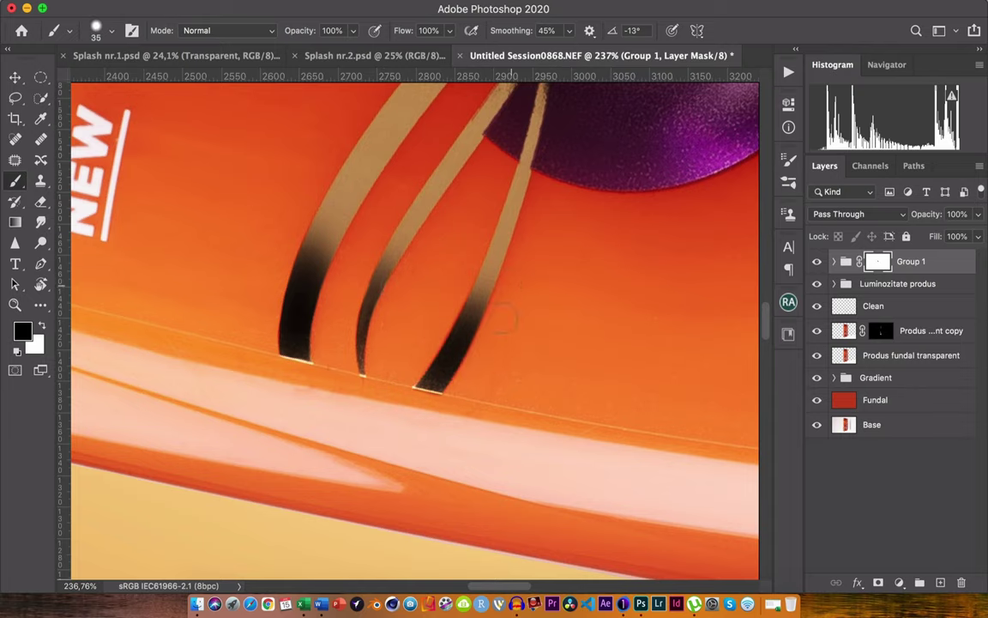
scroll(504, 320, "down", 2)
scroll(454, 326, "down", 2)
scroll(404, 333, "down", 2)
scroll(349, 339, "down", 3)
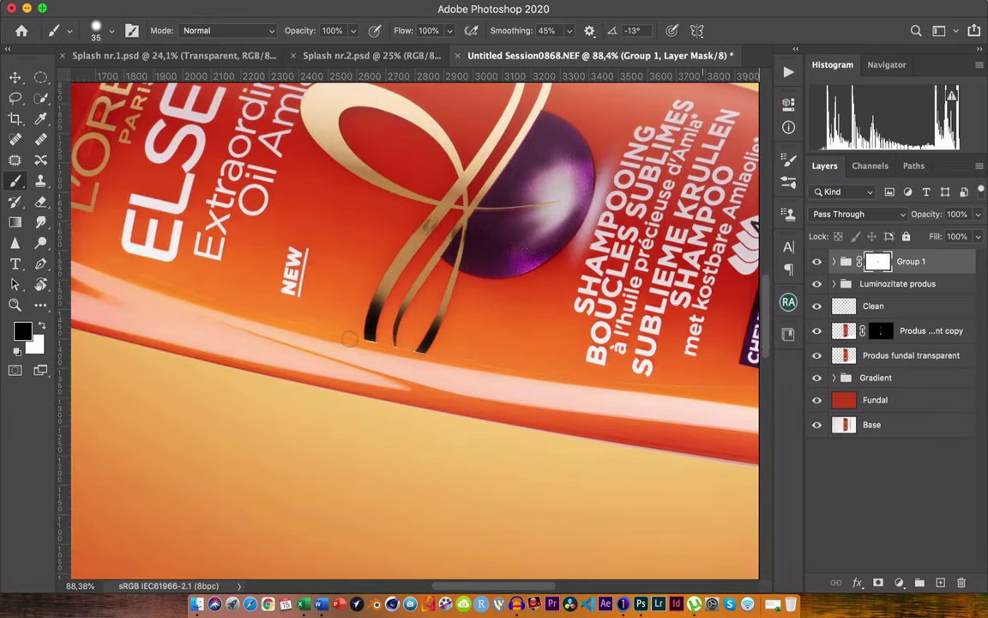
scroll(349, 339, "down", 1)
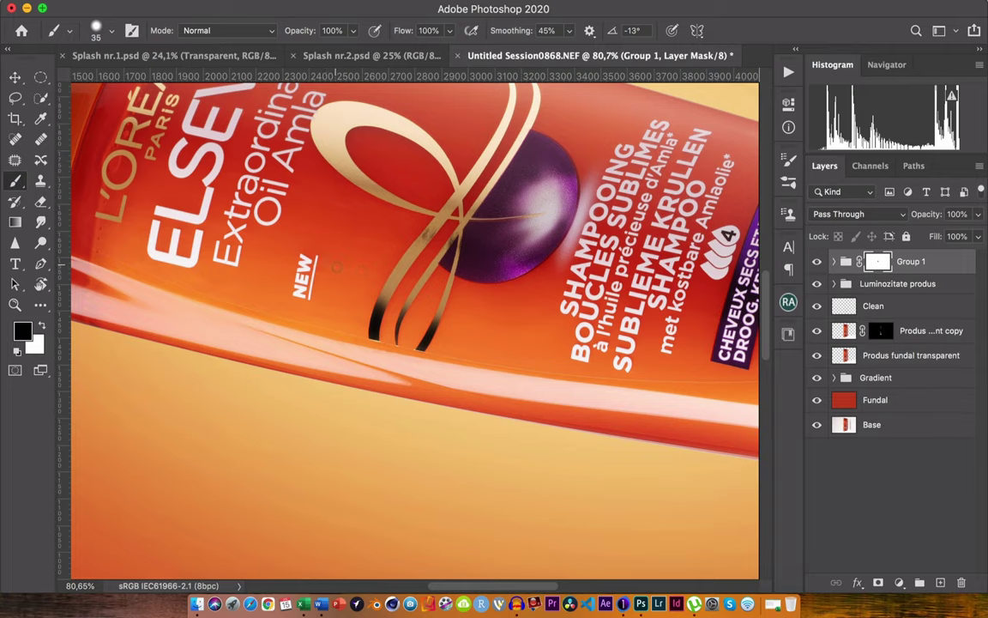
Rotate the canvas view back toward upright
key("r")
scroll(296, 229, "down", 1)
scroll(296, 229, "down", 2)
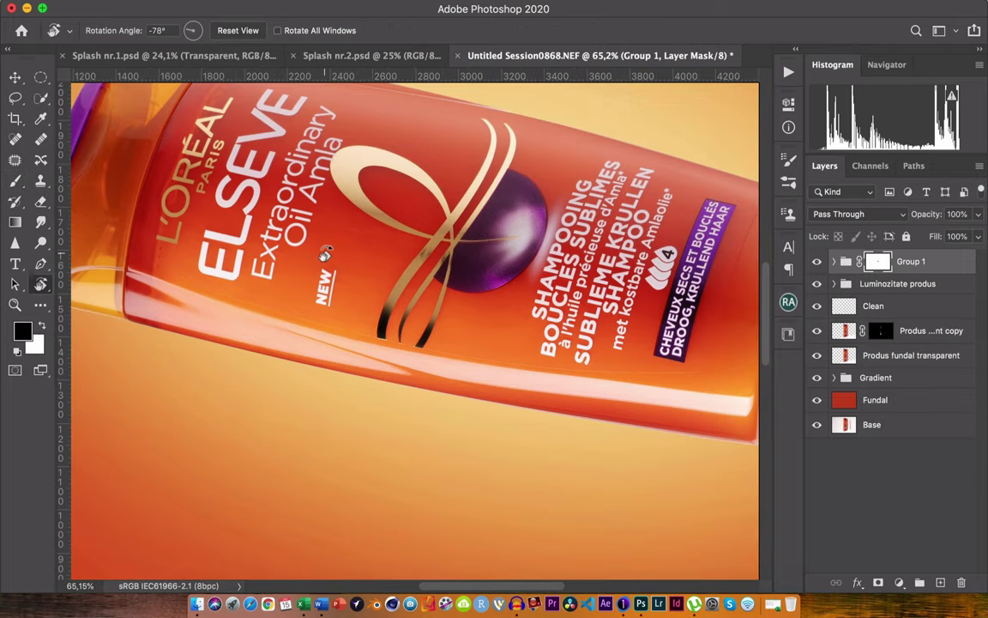
scroll(300, 236, "down", 1)
scroll(305, 245, "down", 1)
scroll(370, 127, "down", 1)
mouse_move(370, 127)
left_mouse_down()
mouse_move(546, 135)
mouse_move(515, 119)
left_mouse_up()
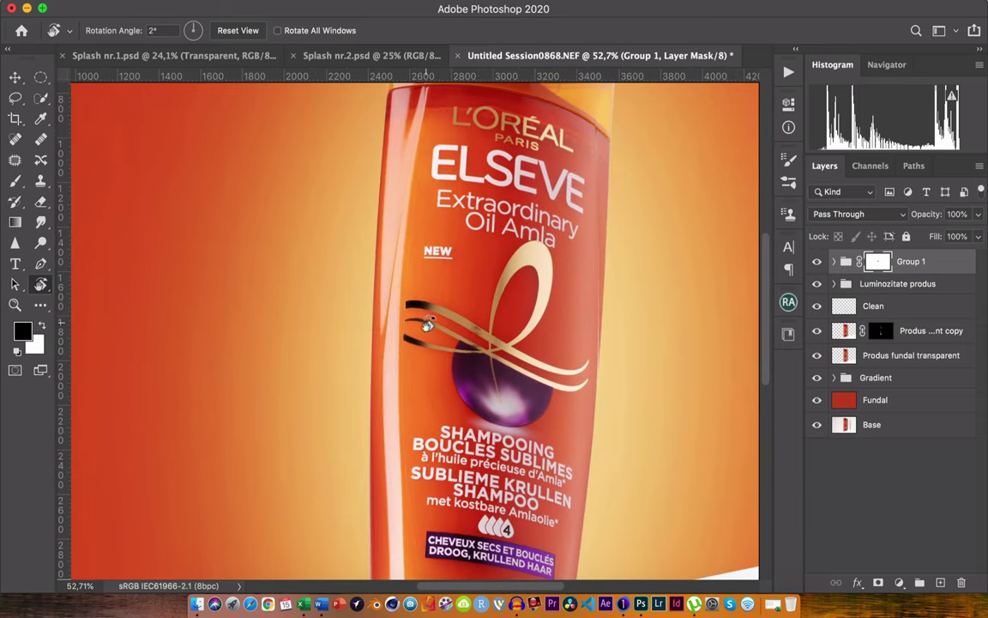
scroll(428, 324, "up", 1)
scroll(428, 324, "up", 1)
scroll(426, 315, "up", 2)
scroll(430, 309, "up", 2)
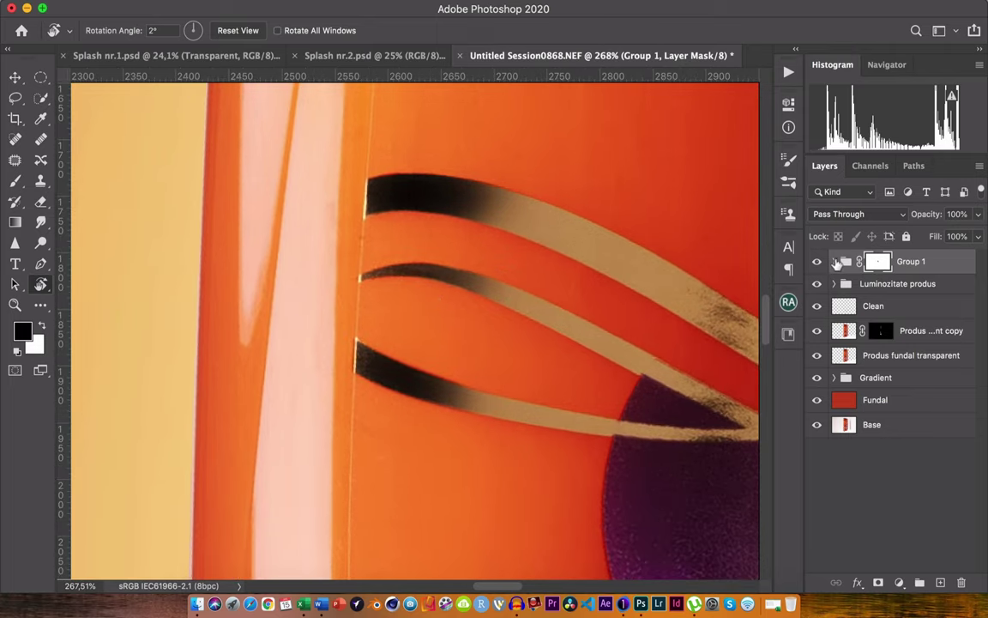
Expand Group 1 and duplicate the Curves 6 copy 2 adjustment three more times
left_click(833, 261)
left_click(890, 287)
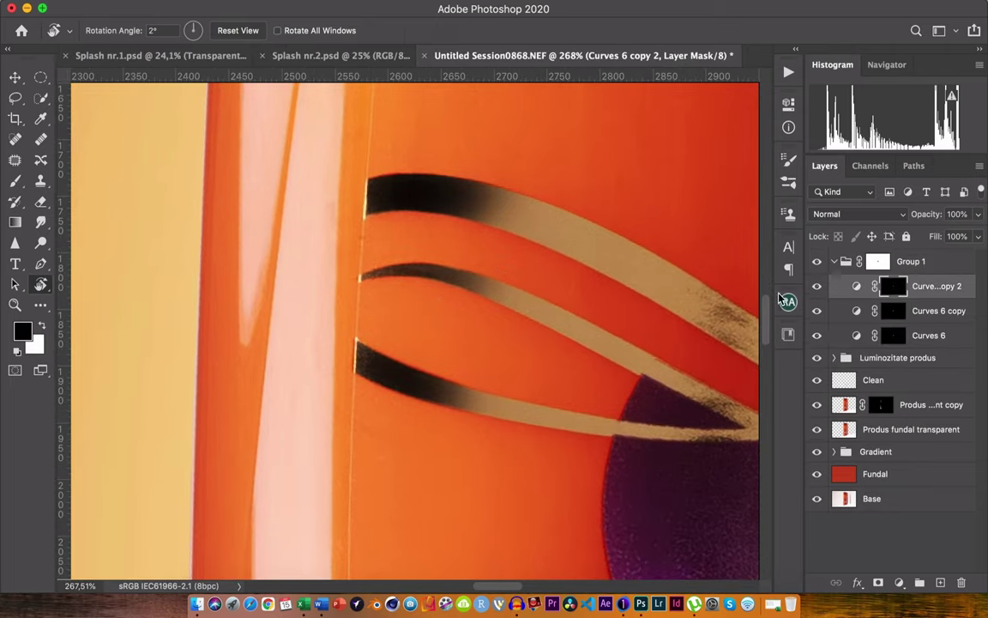
key("ctrl+j")
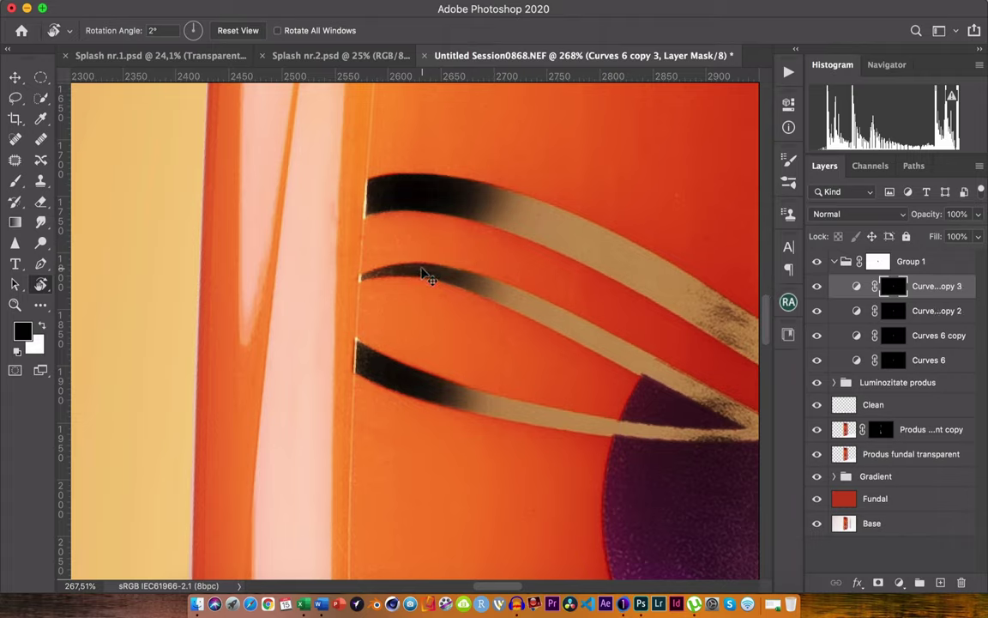
key("ctrl+j")
key("ctrl+j")
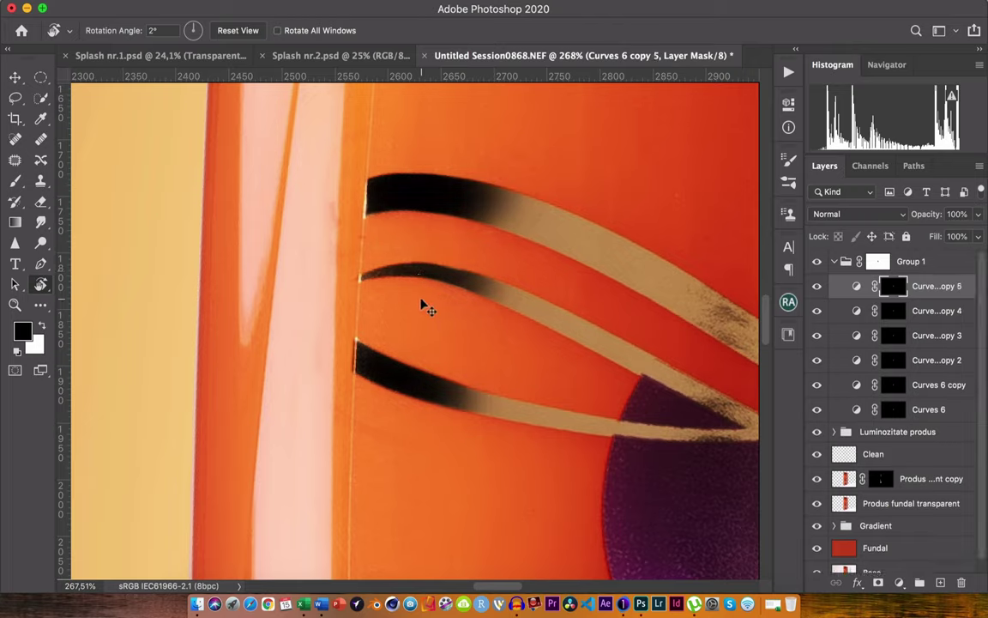
key("ctrl+j")
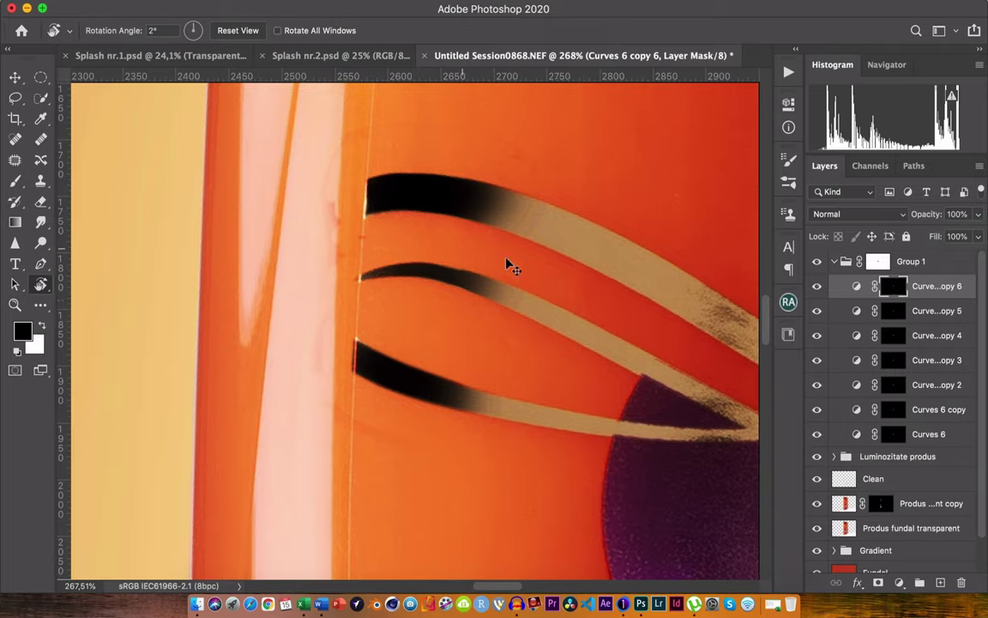
Toggle the four newest Curves copies' visibility to compare, leaving them shown
left_click(817, 288)
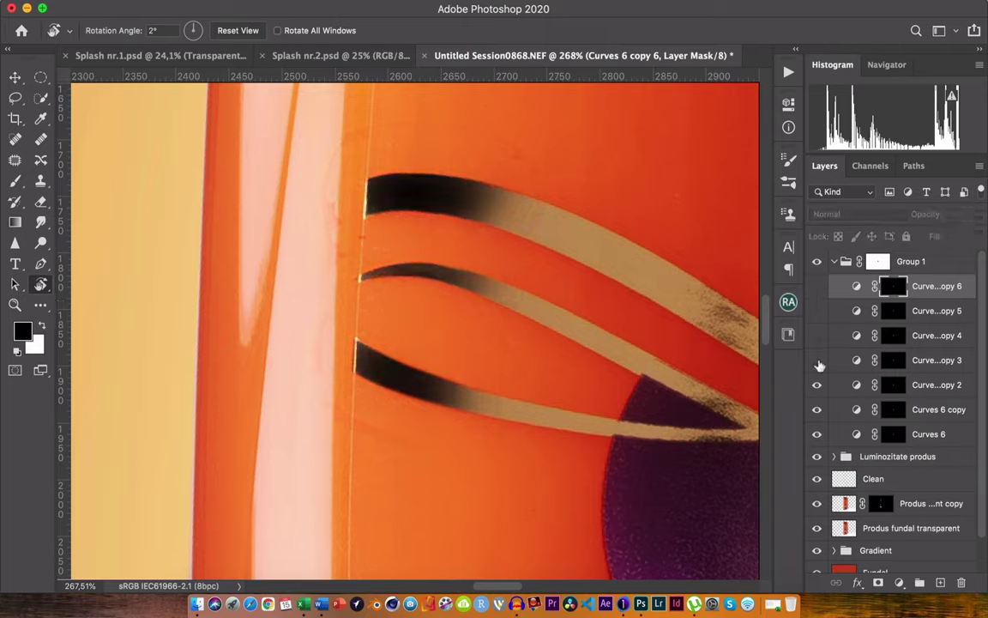
left_click_drag(820, 359, 817, 285)
left_click_drag(817, 287, 819, 350)
left_click_drag(818, 288, 811, 349)
Heal the red streak at a stripe tip and the speck on the pink highlight with a size-50 Spot Healing Brush
left_click(862, 264)
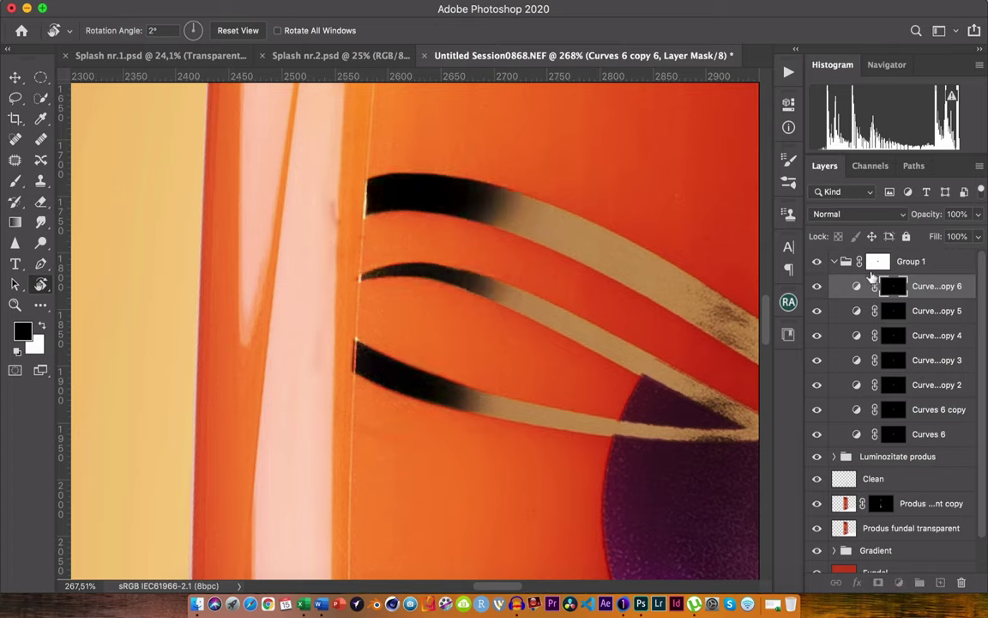
key("j")
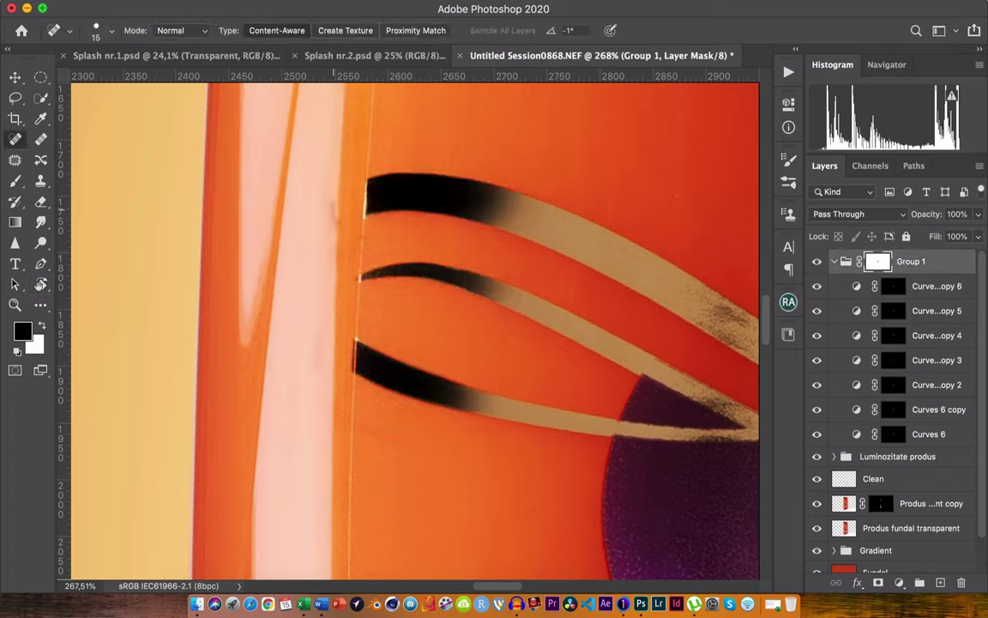
key("bracketright")
key("bracketright")
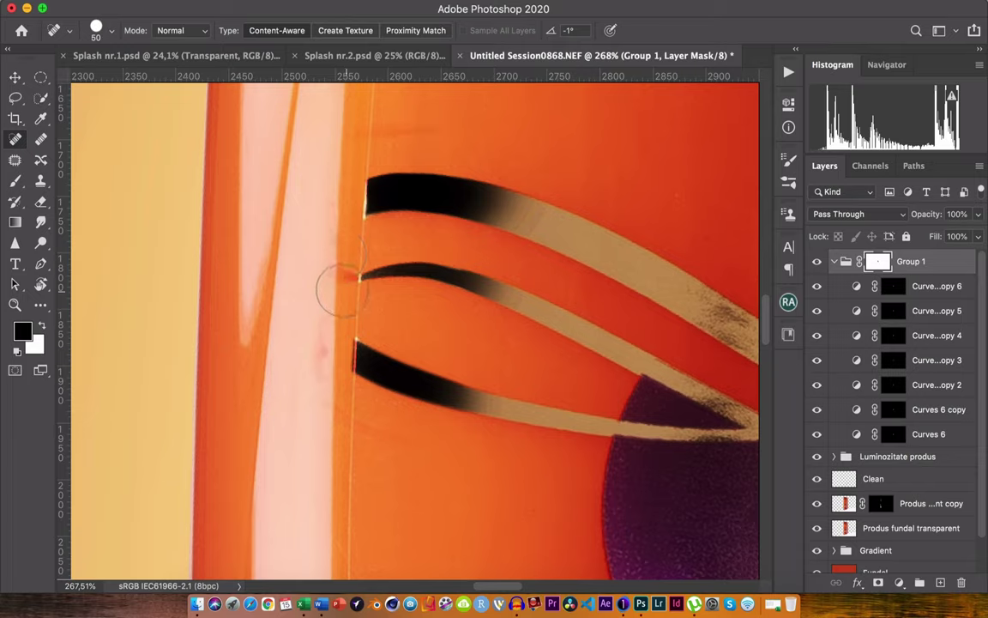
left_click(341, 275)
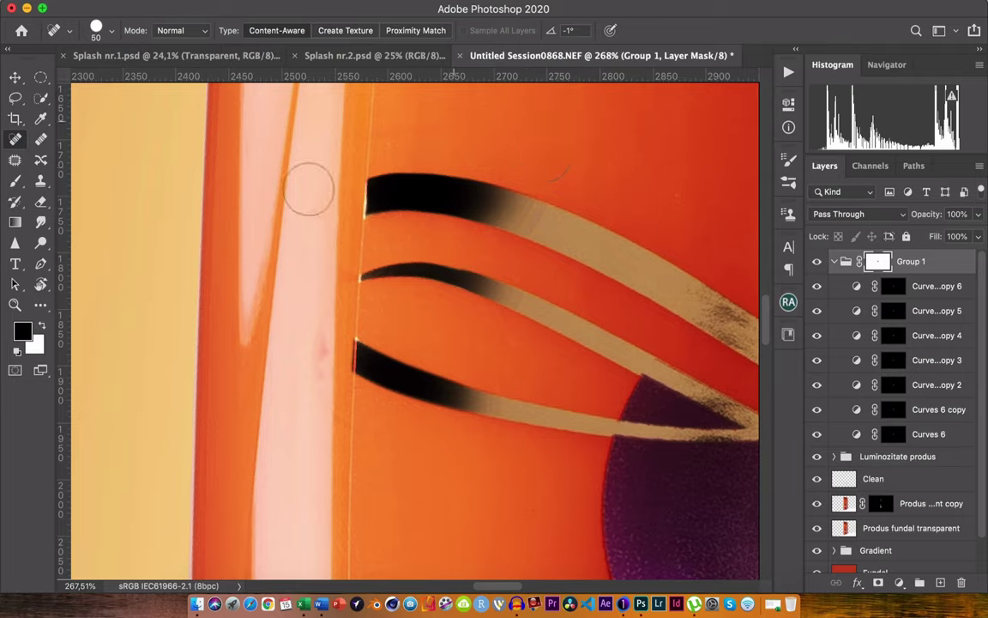
left_click(319, 348)
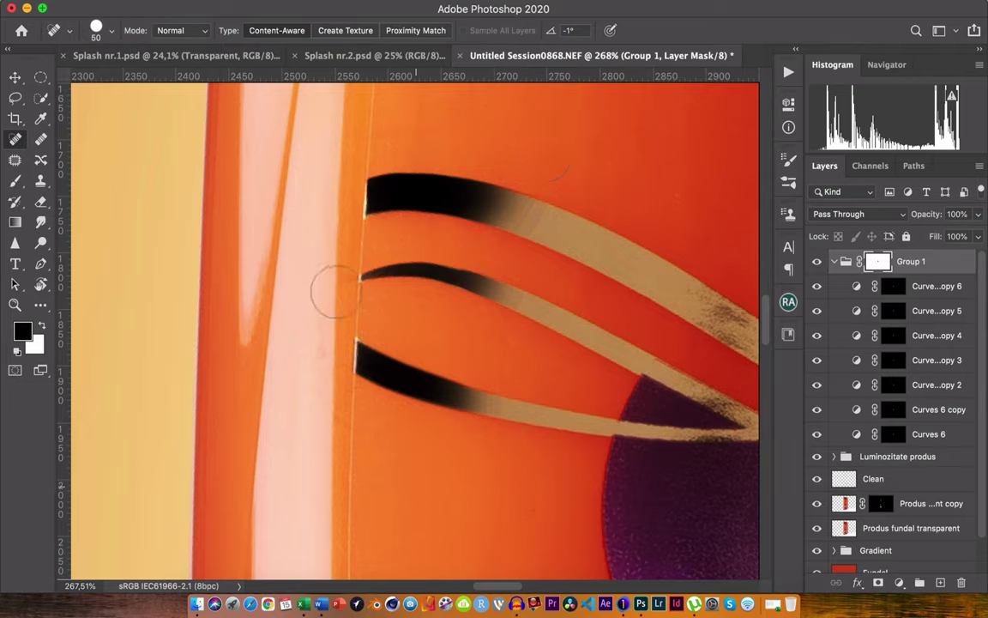
Heal the red streaks near the middle and lower stripe ends, undoing one stroke
scroll(307, 280, "down", 1)
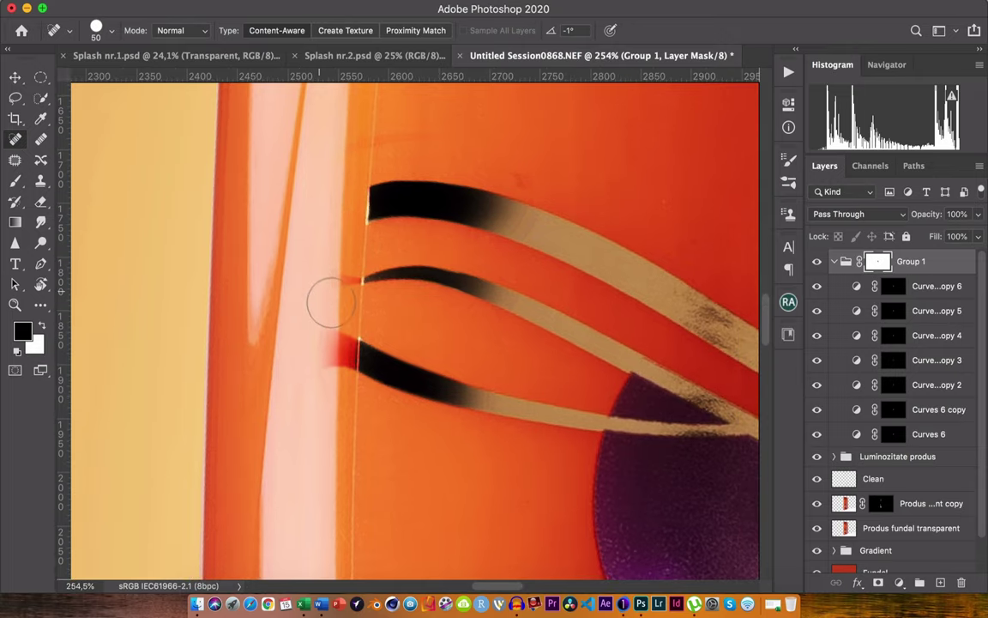
left_click(340, 279)
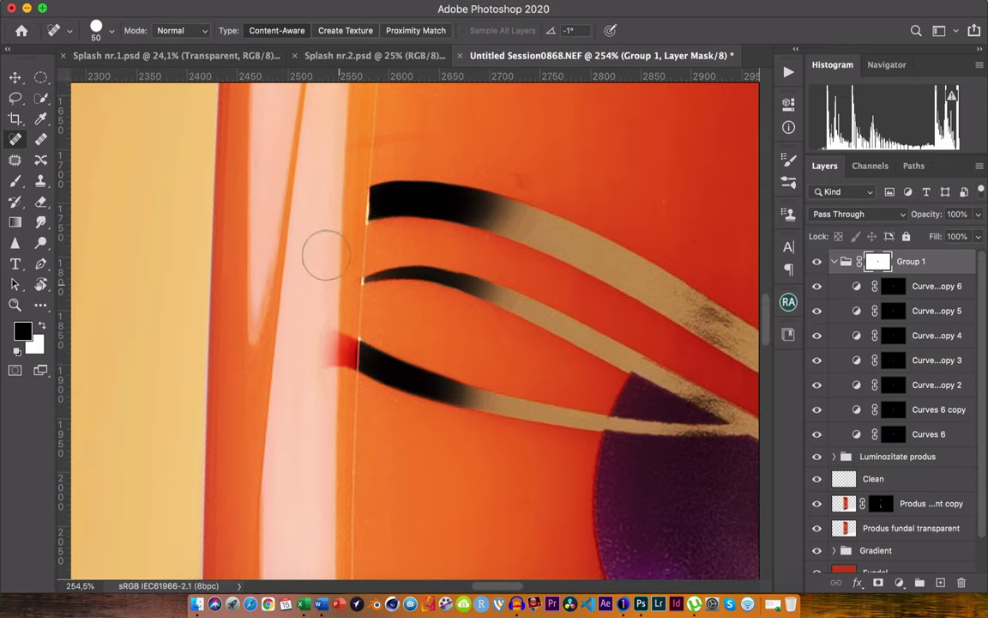
left_click(333, 347)
left_click_drag(329, 297, 320, 352)
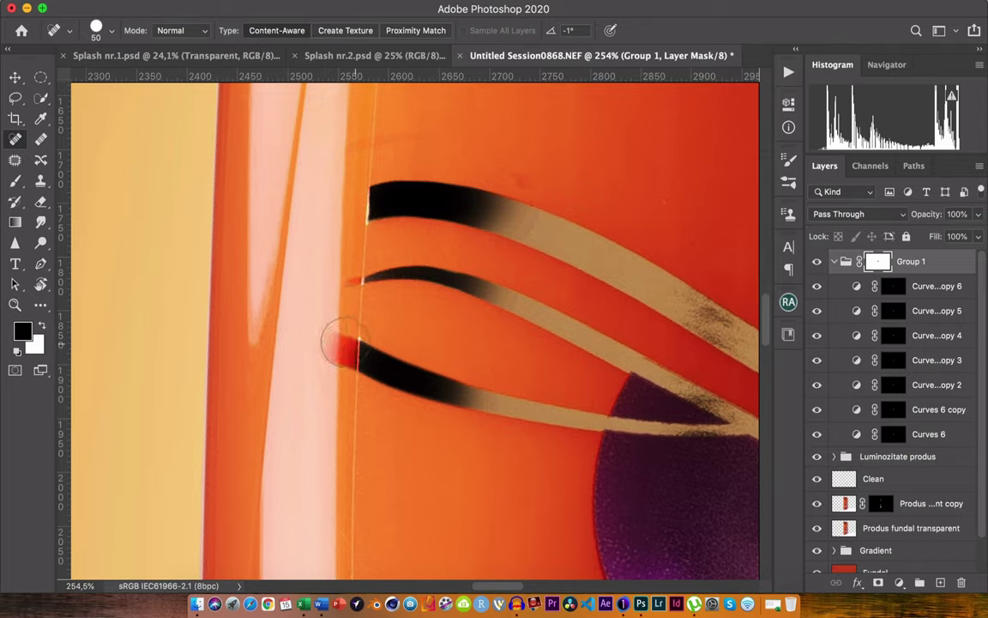
left_click_drag(341, 350, 328, 351)
key("ctrl+z")
left_click_drag(362, 285, 367, 294)
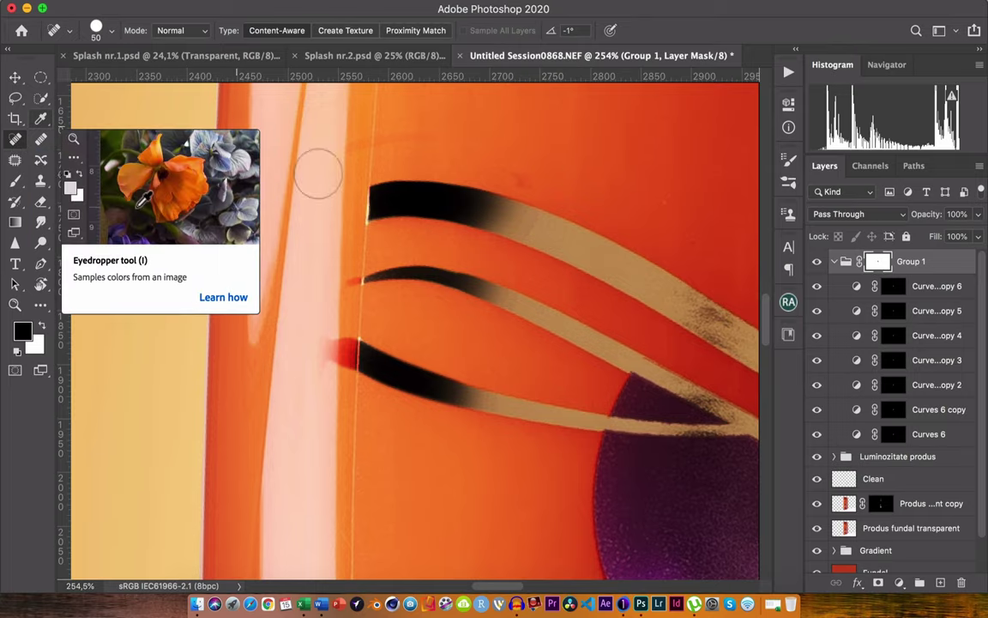
key("b")
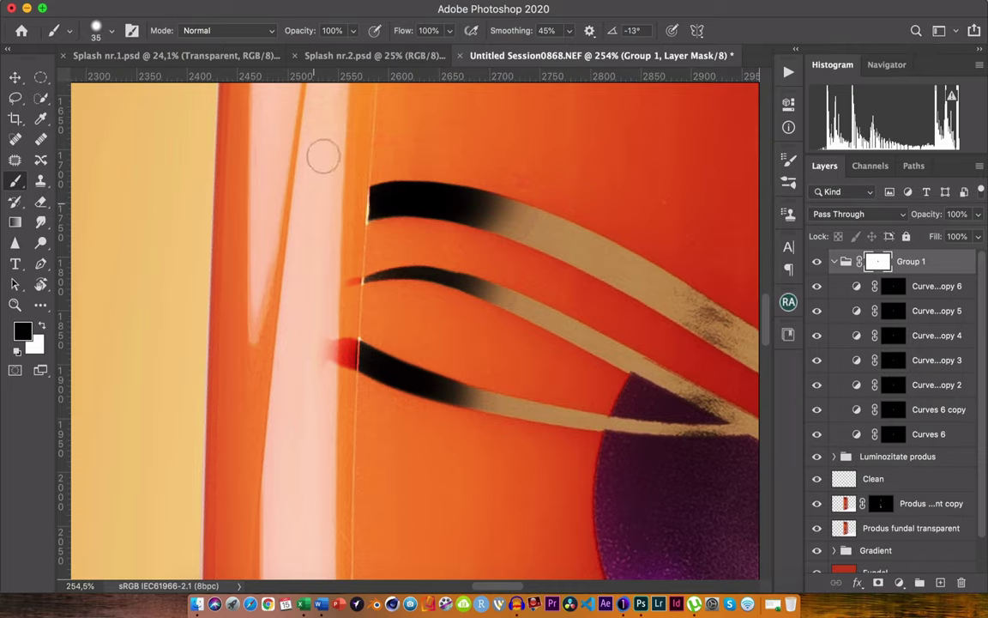
Paint out the red smudges at the middle and lower stripe ends, then set brush opacity to 29%
left_click(345, 273)
left_click_drag(332, 375, 339, 323)
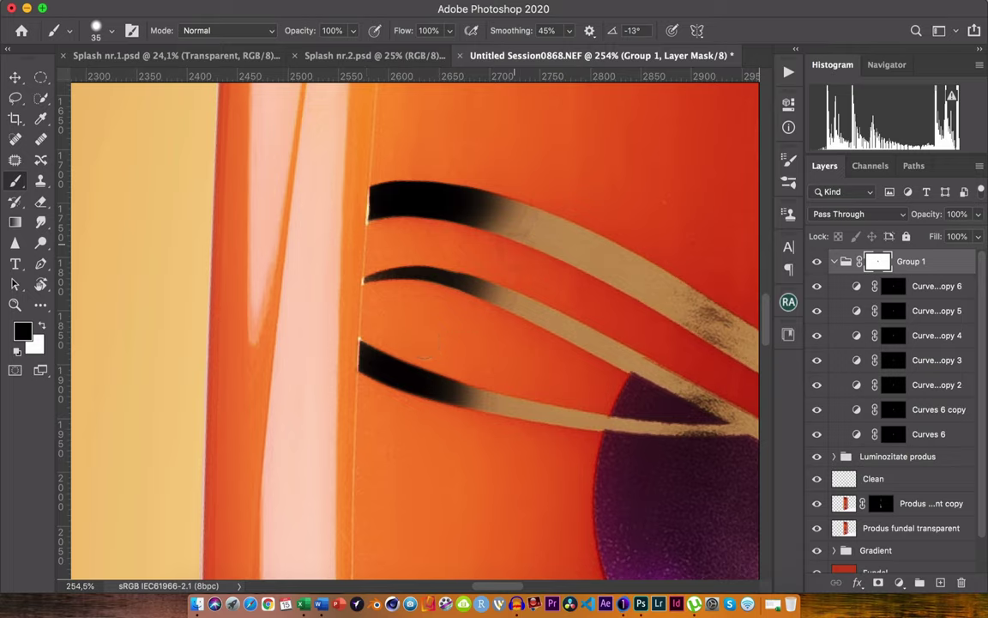
left_click(352, 30)
left_click_drag(354, 49, 302, 49)
left_click(438, 146)
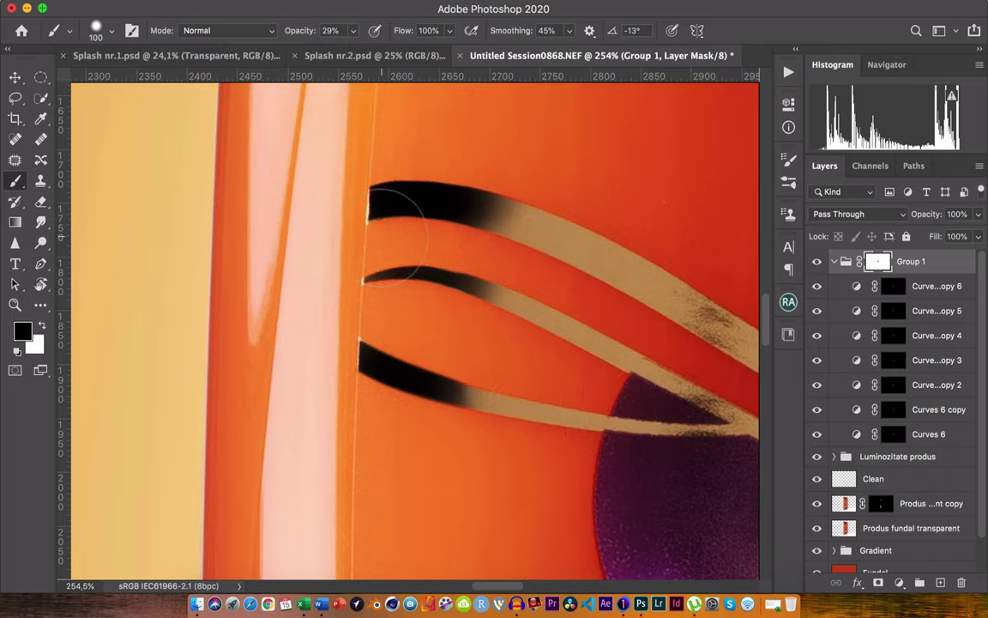
Collapse Group 1 and set its opacity to 65%
scroll(397, 209, "down", 4, "alt")
scroll(403, 214, "down", 2, "alt")
scroll(412, 223, "down", 3, "alt")
scroll(429, 267, "down", 4, "alt")
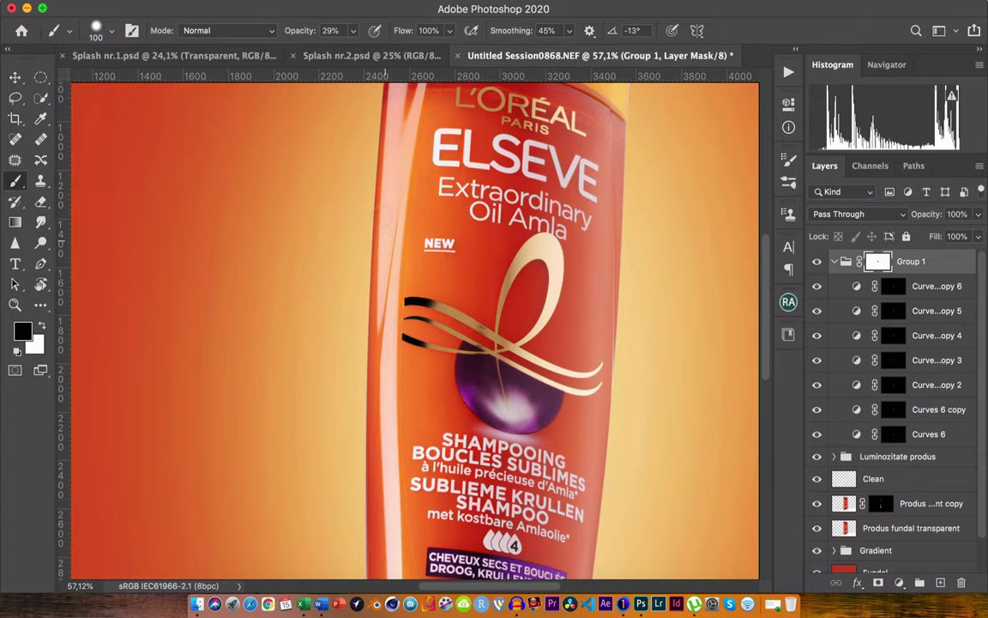
left_click(834, 262)
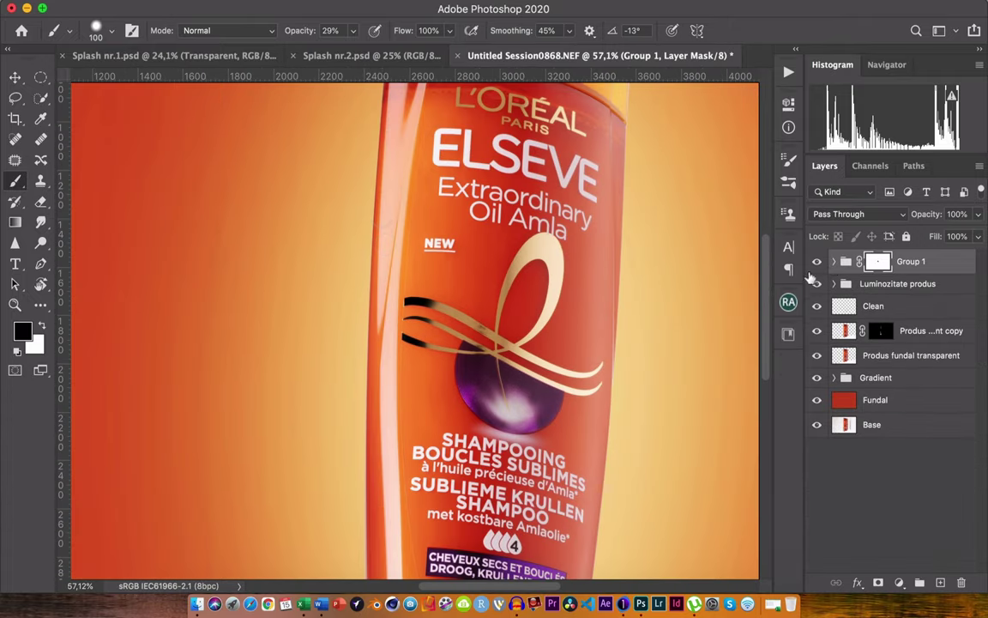
left_click(979, 215)
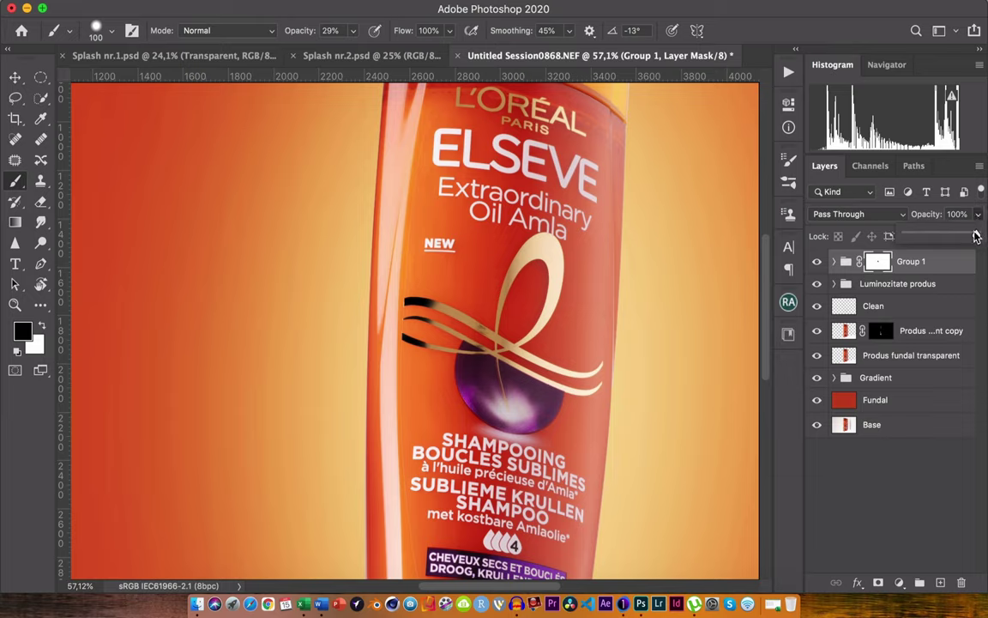
mouse_move(966, 236)
left_mouse_down()
mouse_move(934, 236)
mouse_move(959, 236)
left_mouse_up()
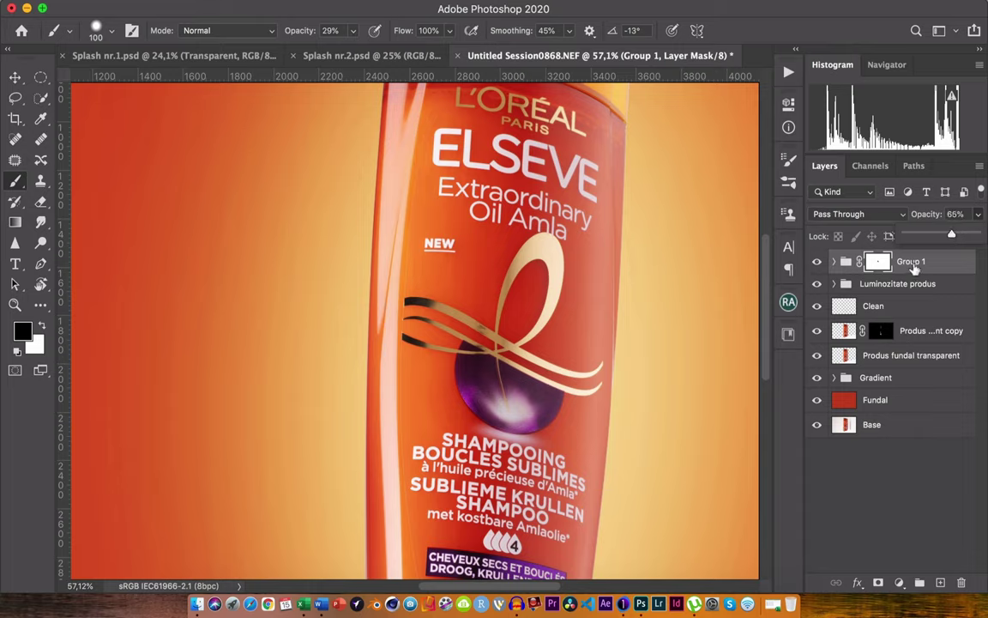
Rename Group 1 to 'Gradient parte stanga'
double_click(912, 263)
type("Gradient parte")
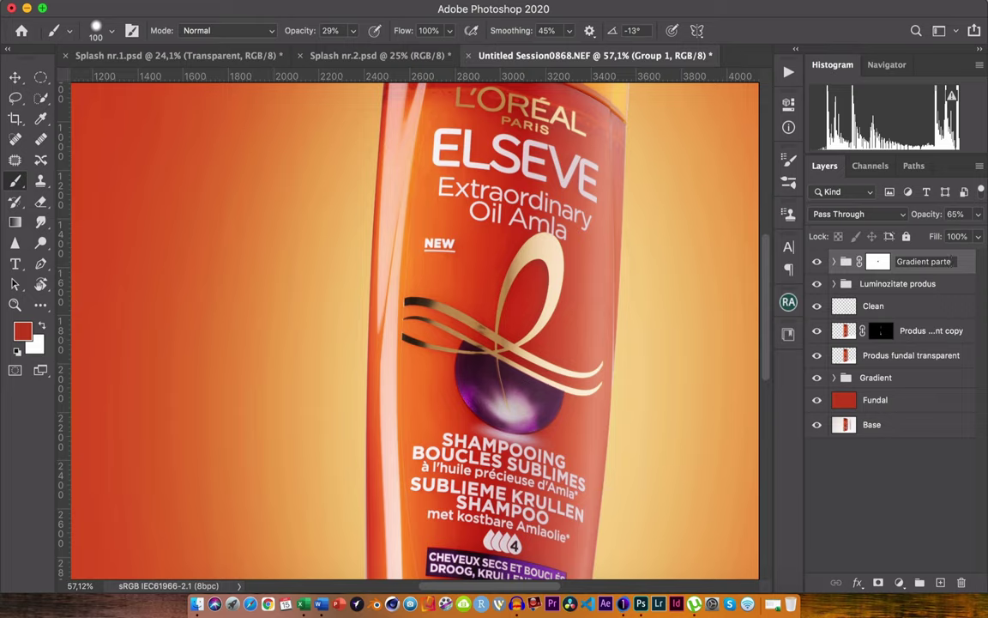
type("anga")
key("Return")
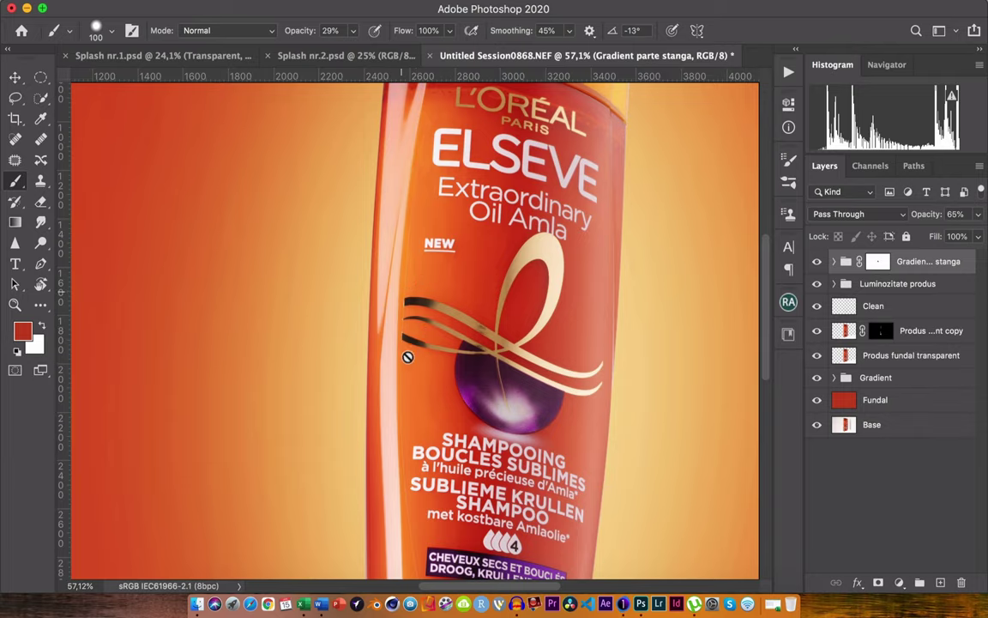
Straighten the rotated canvas view back to 0°
scroll(419, 282, "down", 3)
scroll(420, 281, "down", 1)
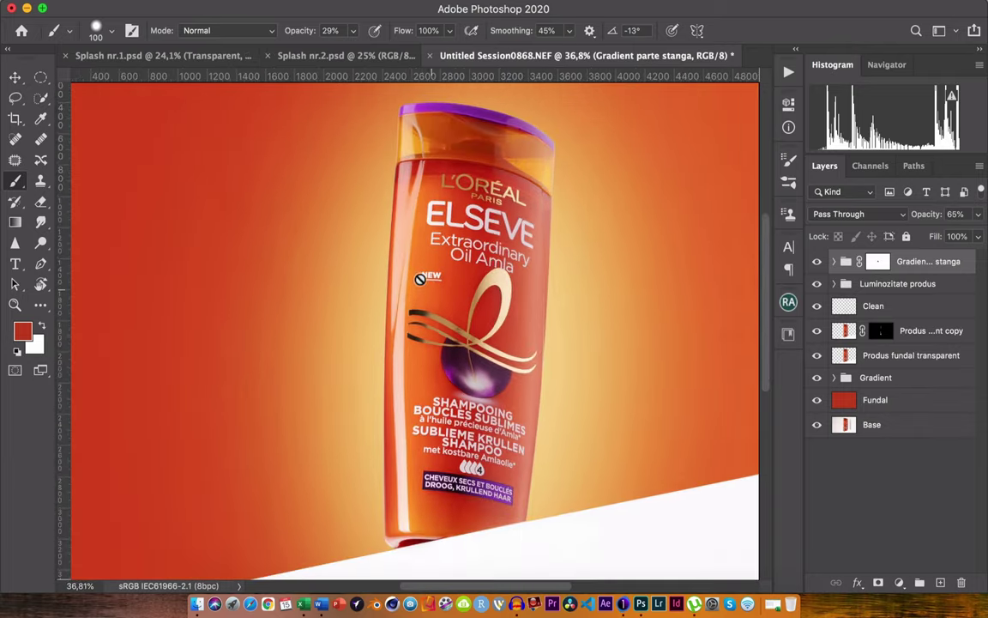
scroll(419, 281, "down", 3)
key("r")
left_click_drag(318, 133, 313, 115)
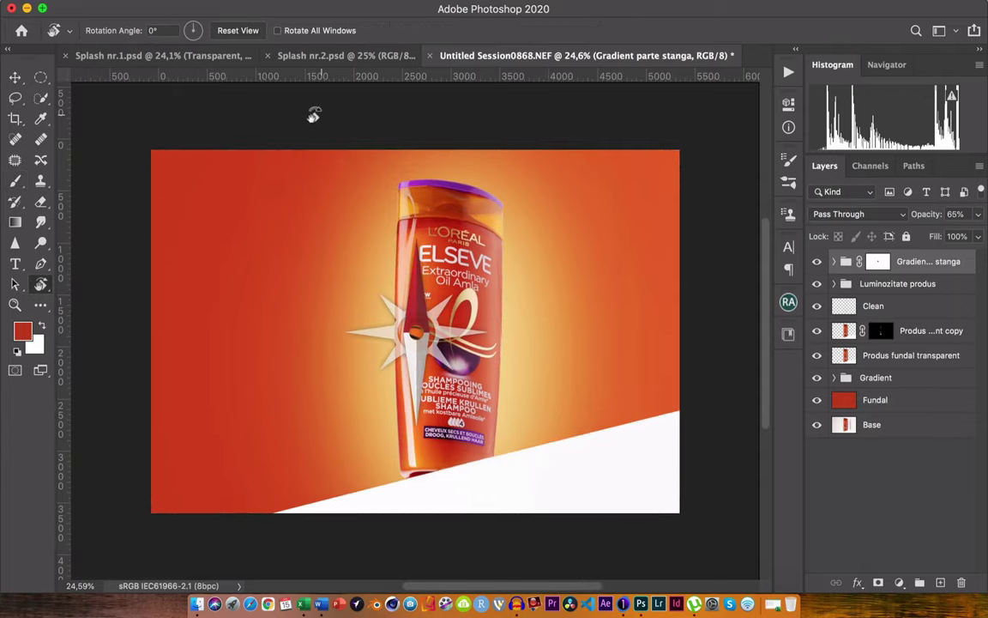
left_click_drag(314, 115, 311, 122)
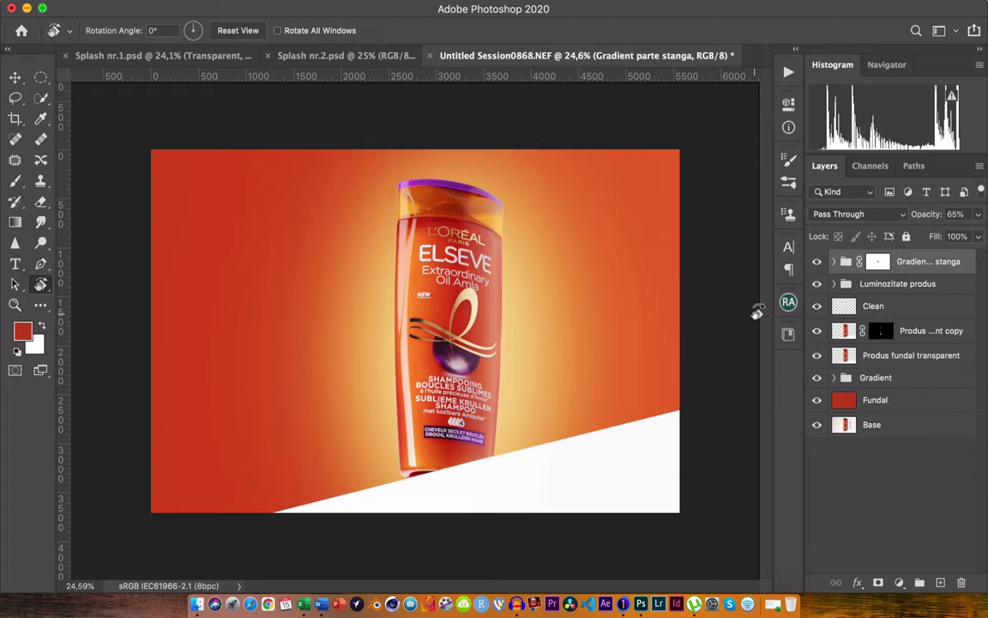
Look over the Splash nr.1.psd and Splash nr.2.psd documents, then return to the bottle ad
left_click(172, 55)
left_click(339, 56)
left_click(128, 60)
left_click(371, 56)
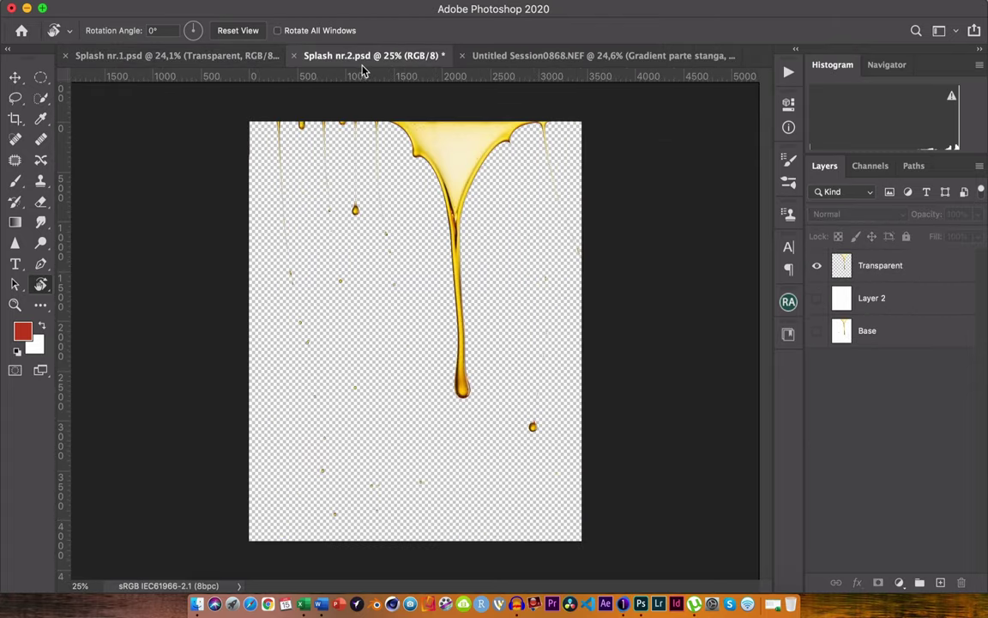
left_click(151, 57)
left_click(583, 56)
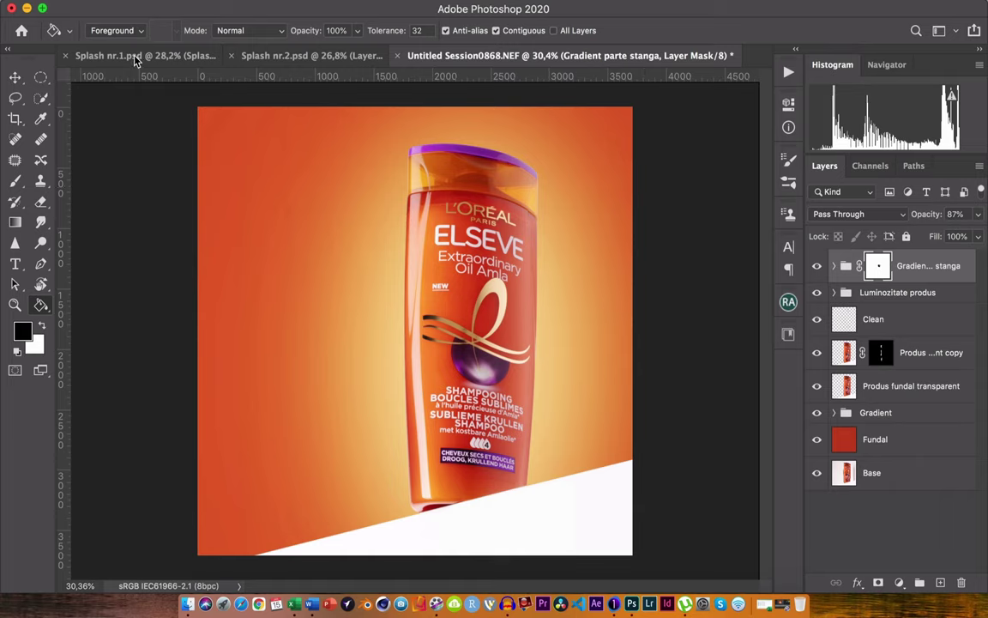
Bring the Splash layer from Splash nr.1.psd into the ad over the bottle and give it a layer mask
left_click(129, 56)
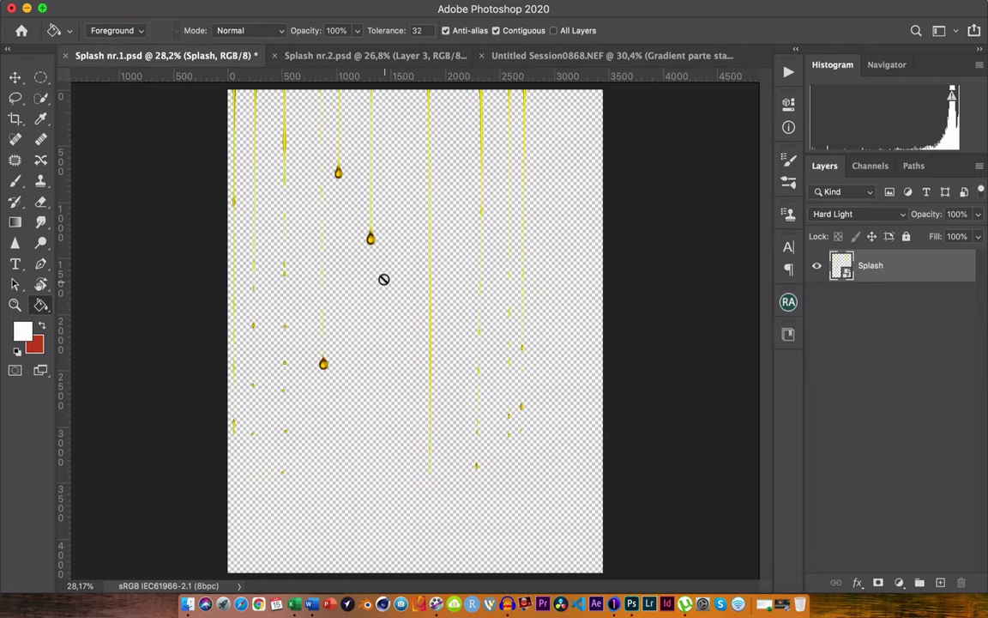
key("v")
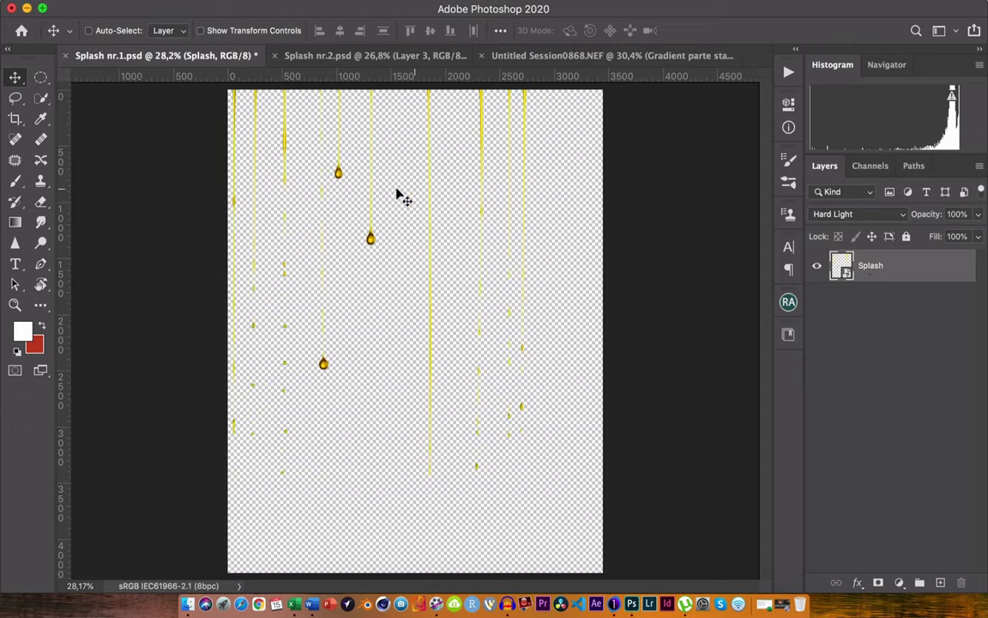
mouse_move(433, 222)
left_mouse_down()
mouse_move(629, 58)
mouse_move(494, 157)
left_mouse_up()
left_click_drag(309, 285, 335, 283)
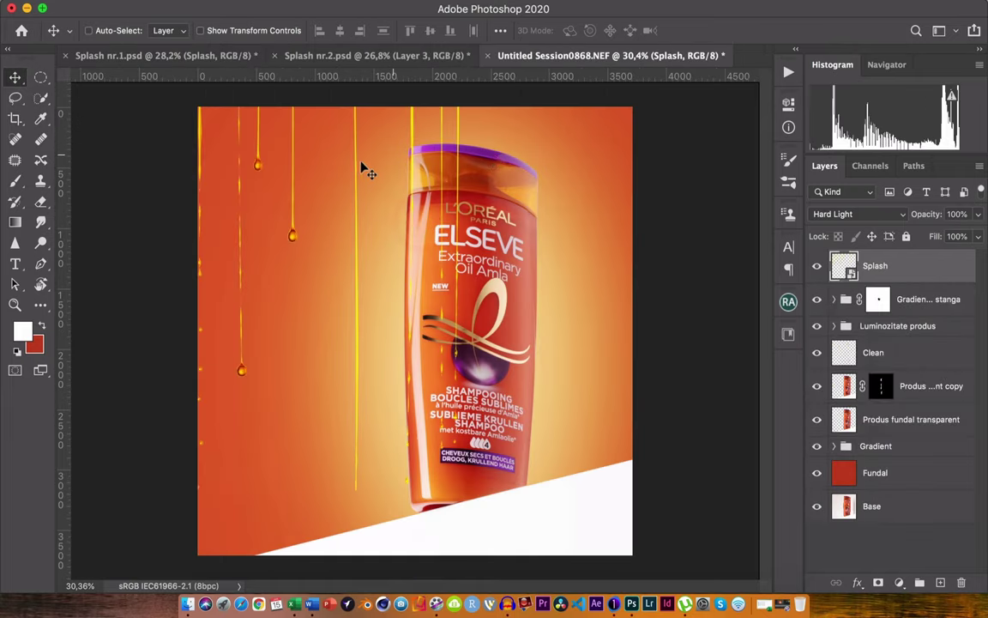
left_click_drag(300, 190, 359, 195)
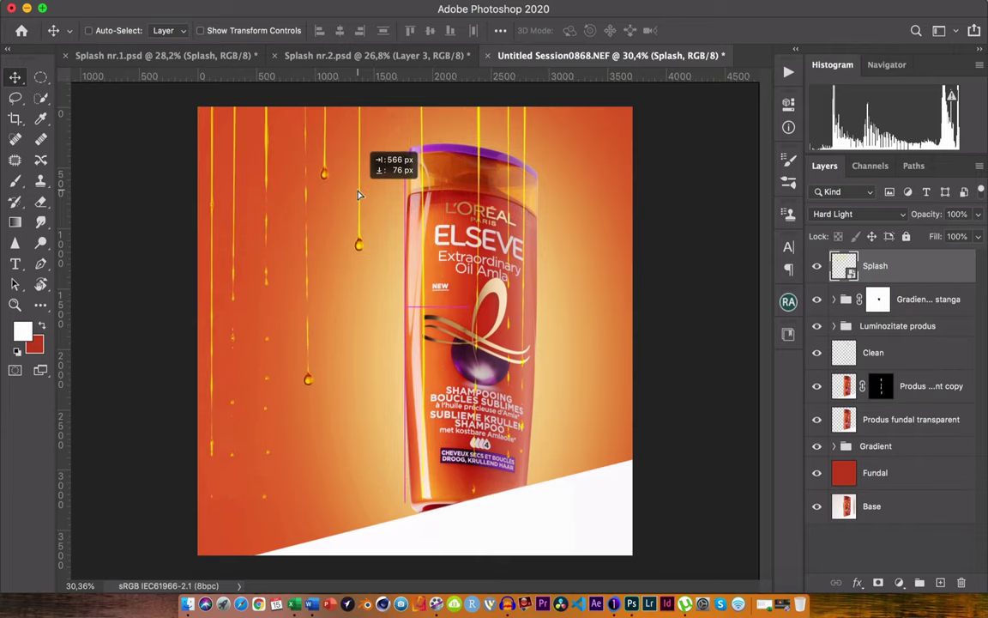
mouse_move(361, 195)
left_mouse_down()
mouse_move(349, 193)
mouse_move(342, 238)
mouse_move(342, 222)
left_mouse_up()
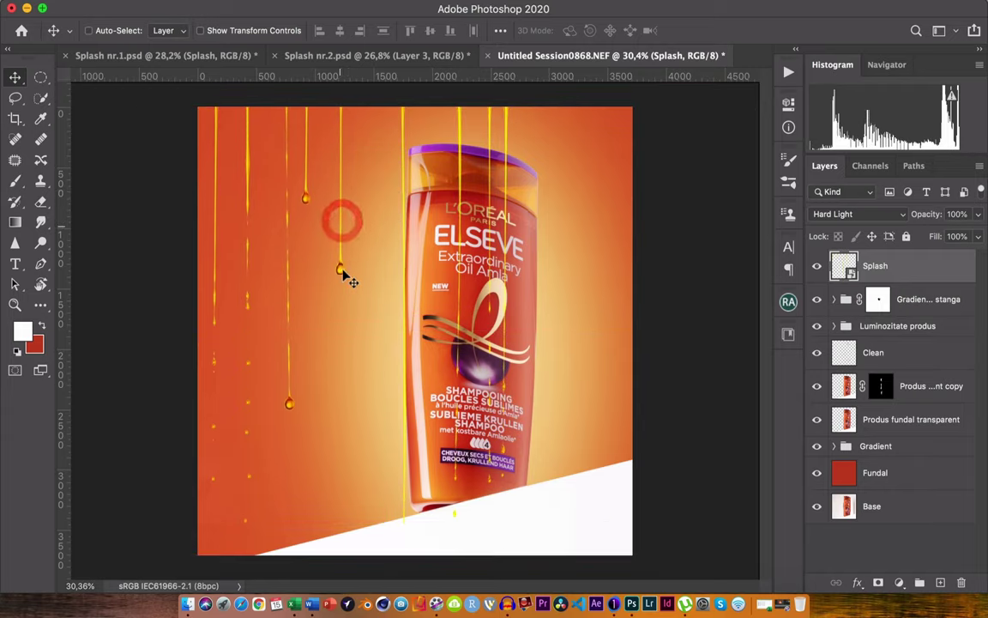
left_click(878, 584)
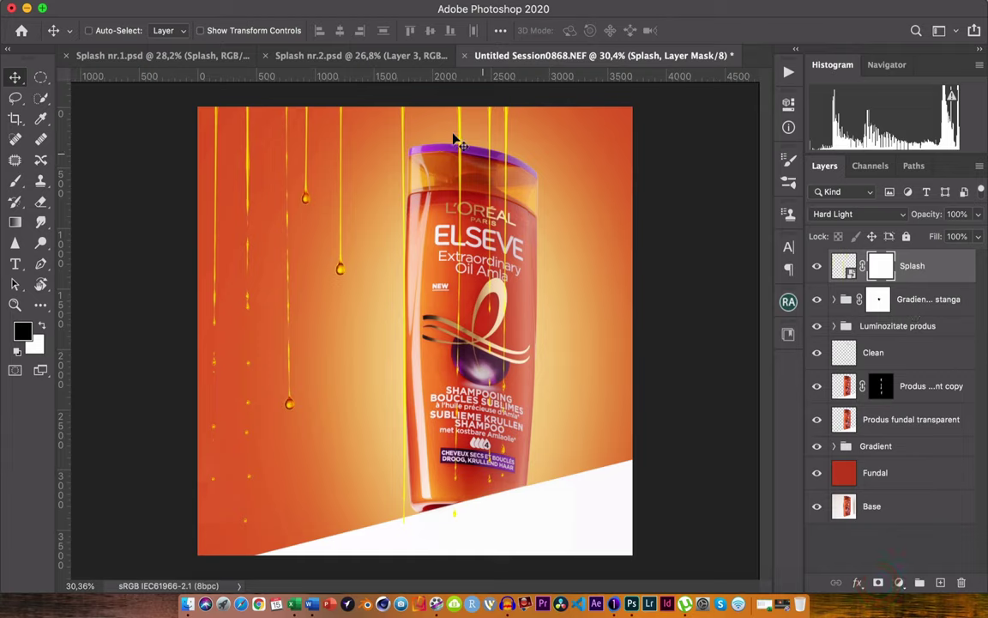
Mask out the drip above the bottle cap with a smaller Brush at 100% opacity
key("b")
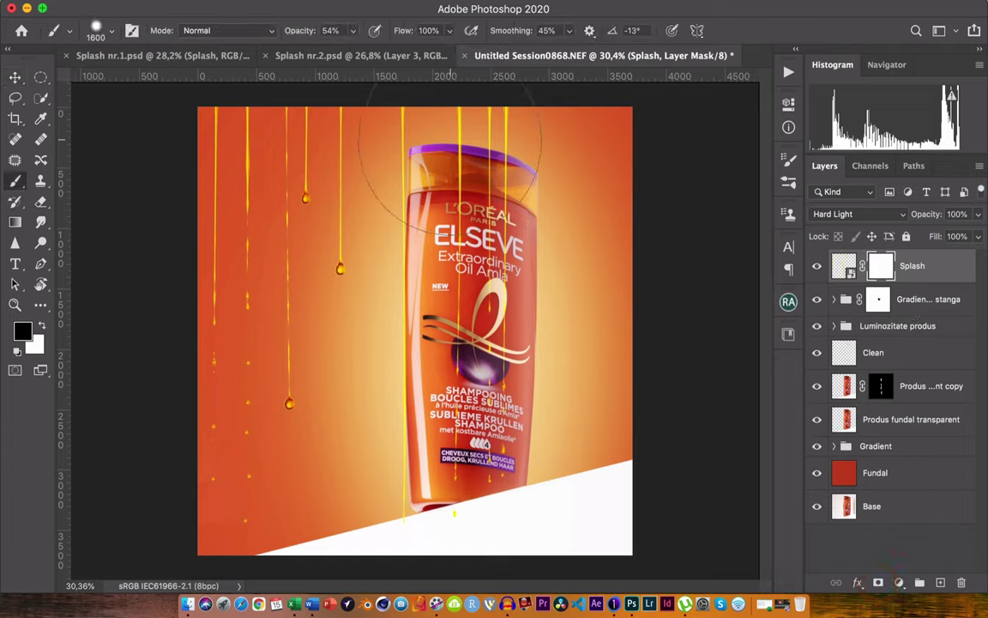
key("bracketleft")
key("bracketleft")
key("bracketleft")
key("bracketleft")
key("bracketleft")
key("bracketleft")
left_click(398, 128)
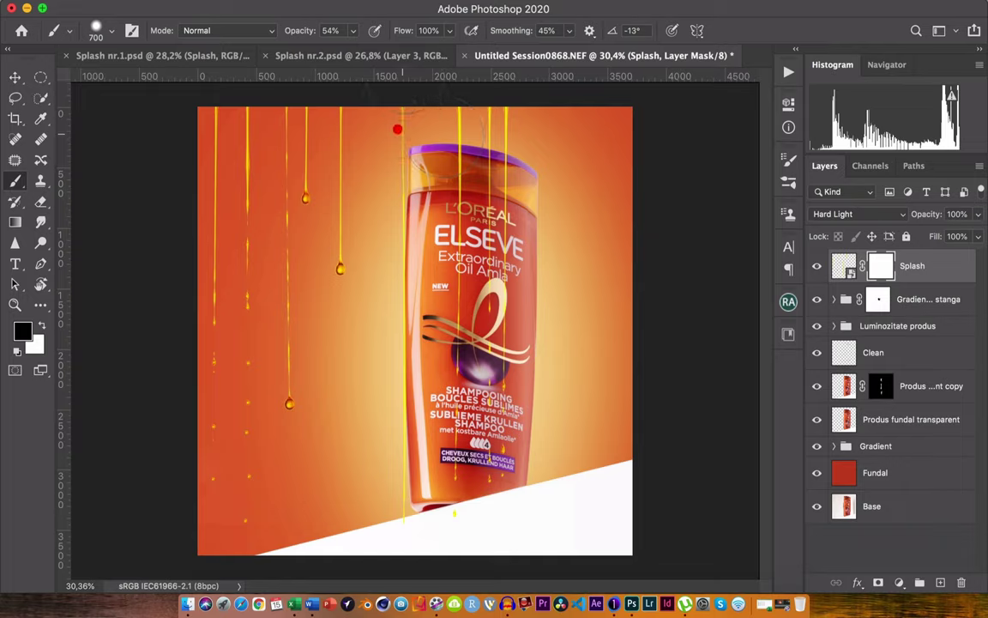
left_click(352, 30)
left_click_drag(352, 51, 396, 49)
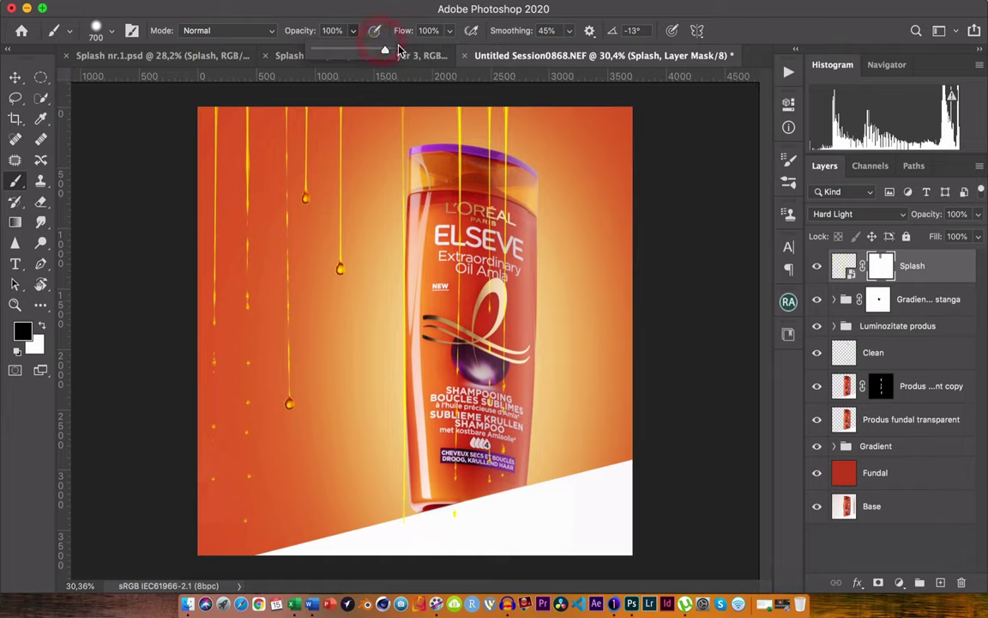
left_click(388, 22)
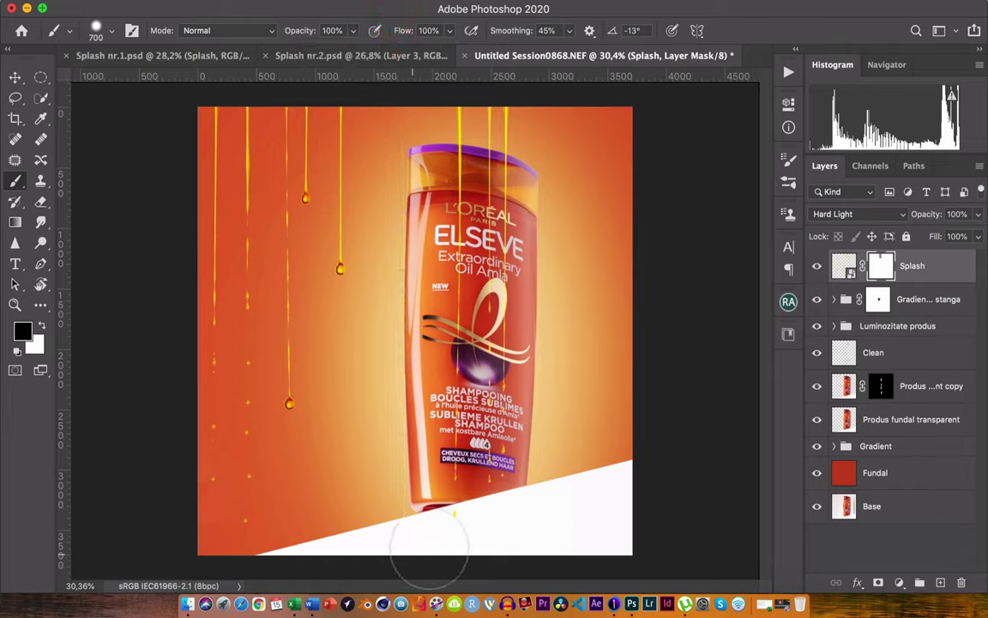
Paint black over the bottle's top, left edge and right side to hide the drip streaks
left_click_drag(429, 105, 432, 321)
left_click_drag(411, 98, 410, 514)
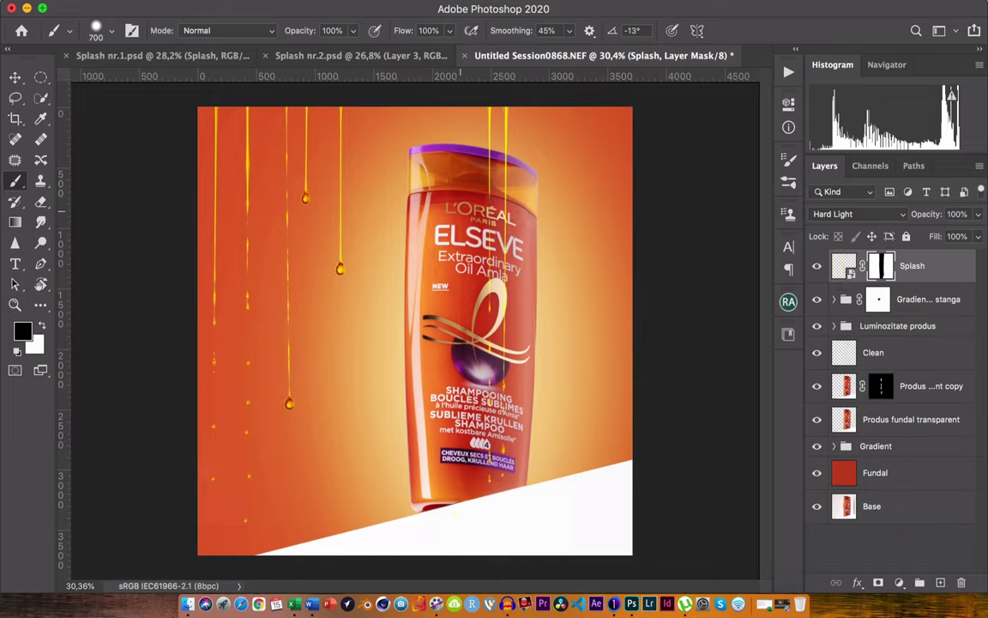
left_click_drag(489, 107, 495, 497)
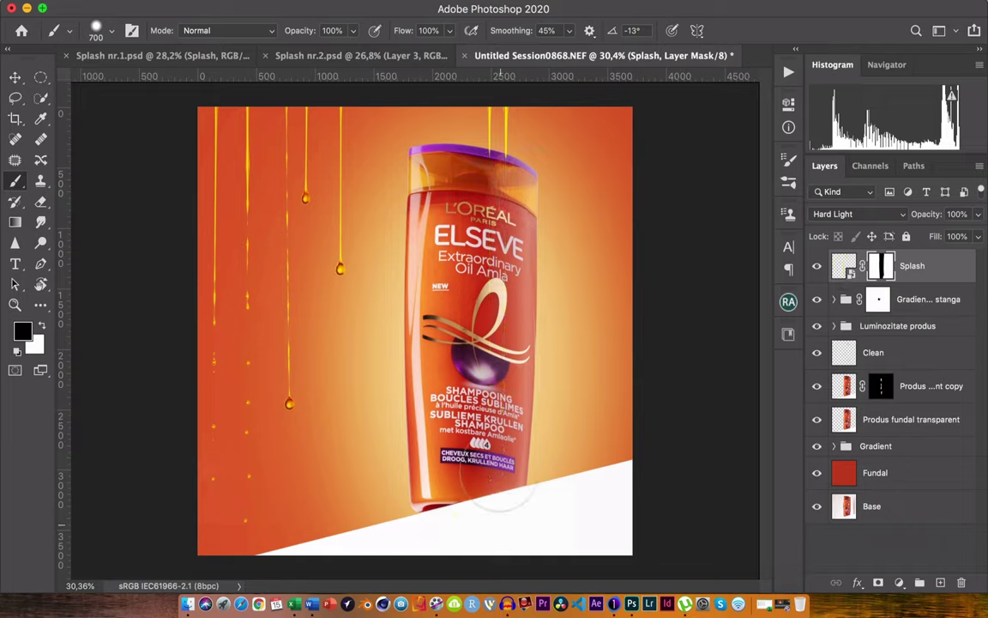
left_click(408, 480)
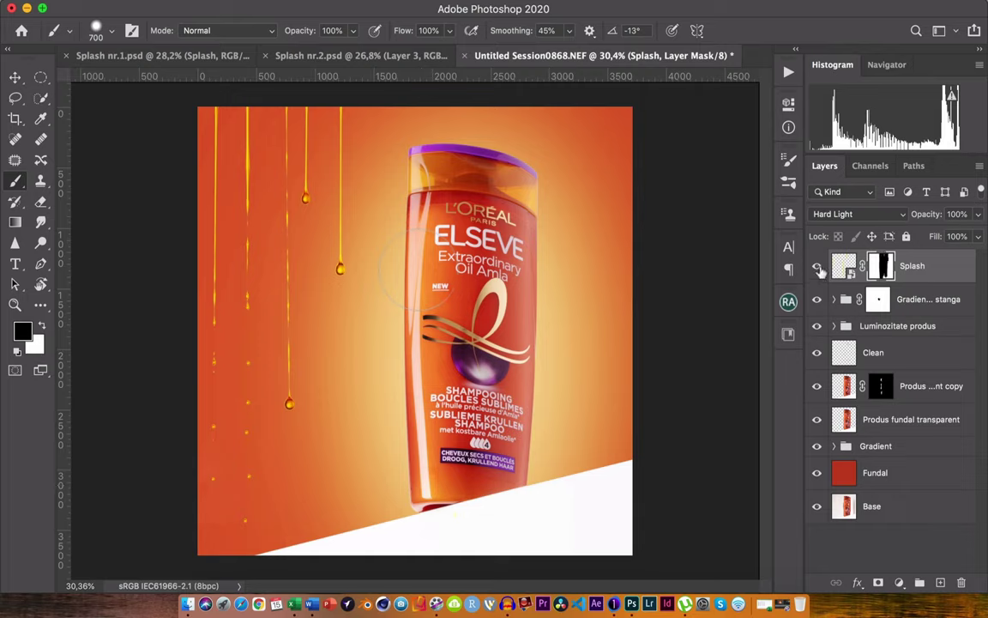
left_click(844, 266)
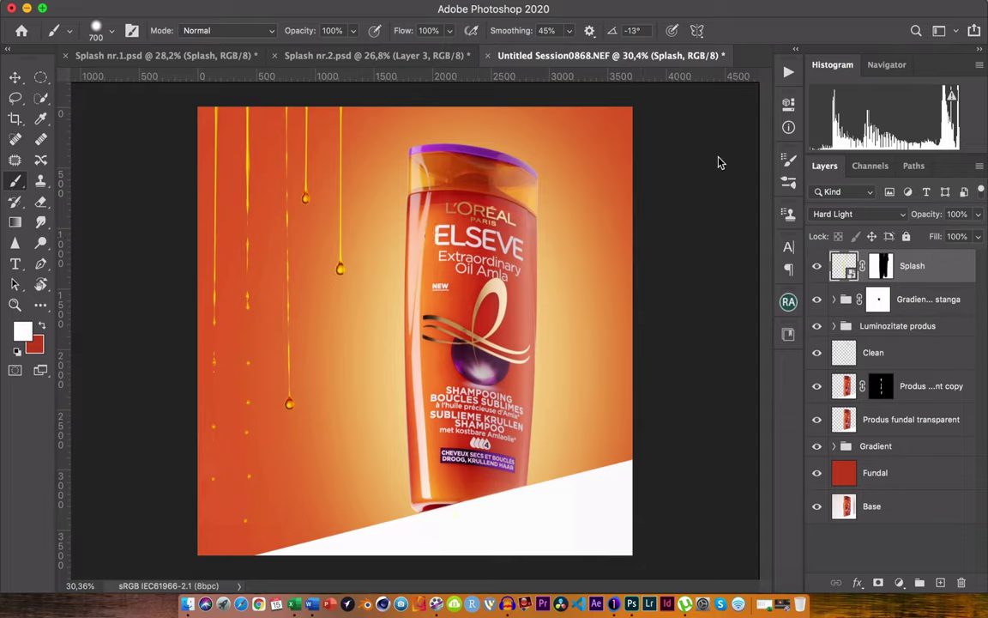
Apply a Gaussian Blur of radius 4,9 pixels to the Splash drip layer
left_click(359, 5)
mouse_move(368, 179)
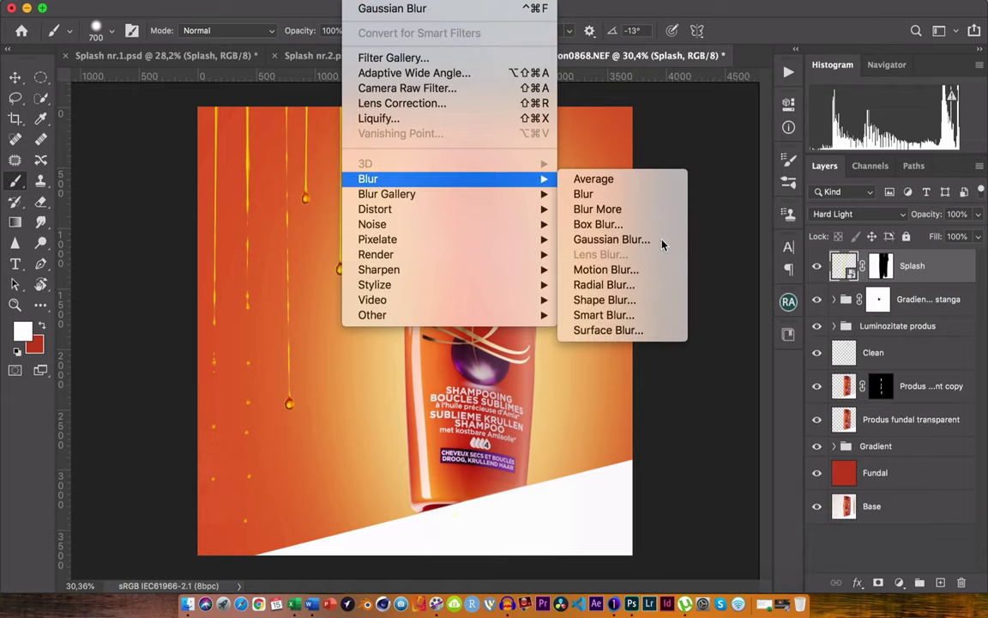
left_click(656, 241)
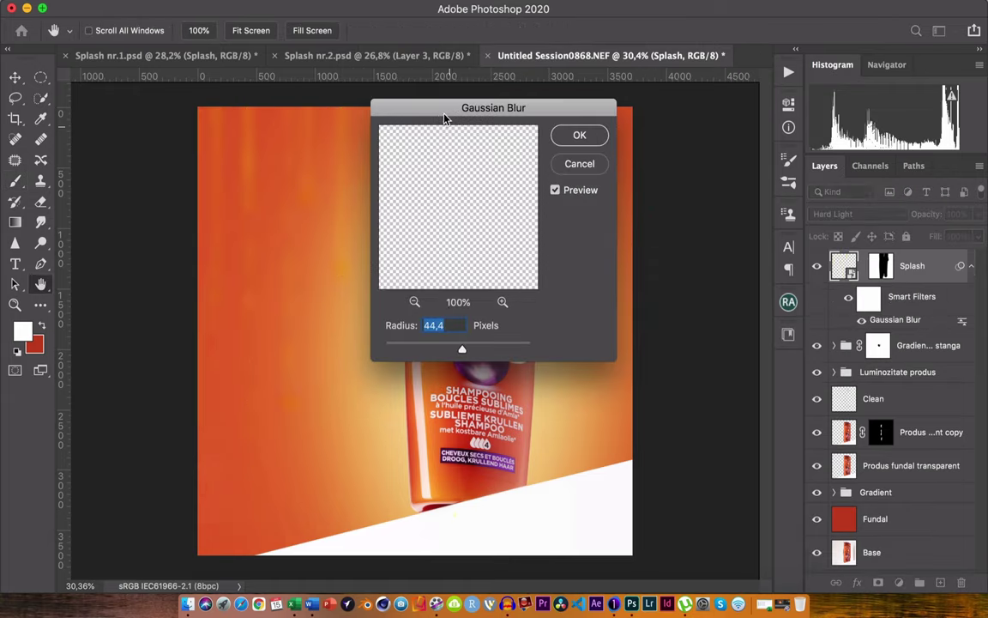
left_click_drag(441, 108, 641, 125)
left_click_drag(661, 364, 624, 367)
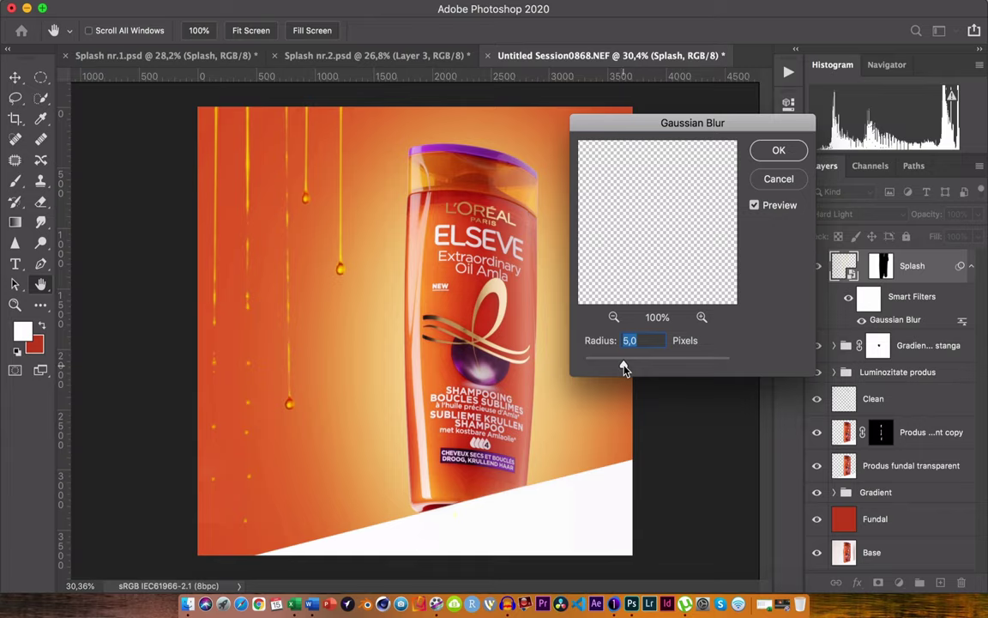
left_click_drag(623, 367, 622, 367)
left_click(776, 152)
key("b")
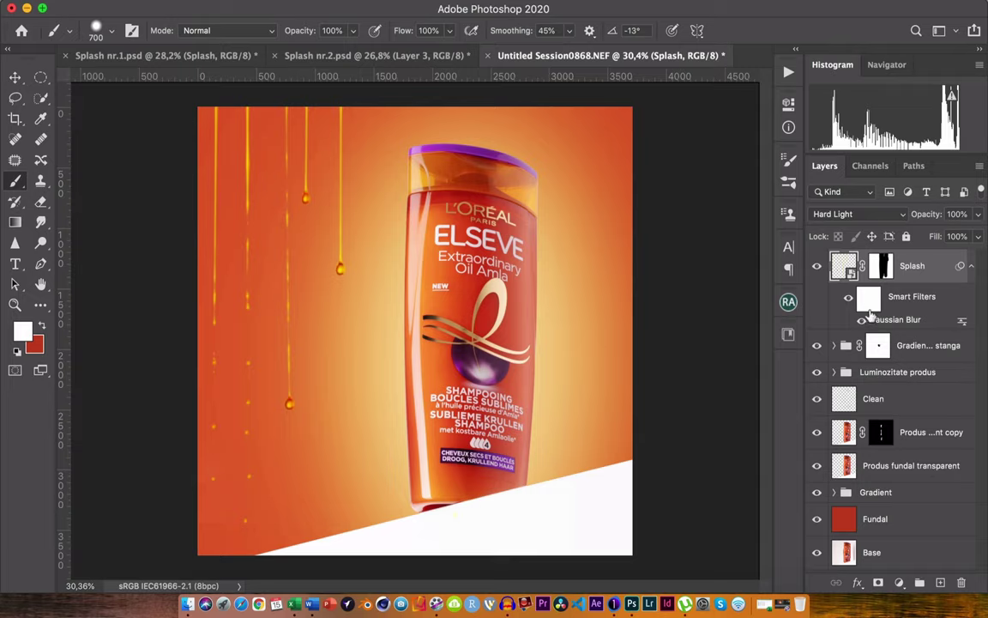
left_click(868, 298)
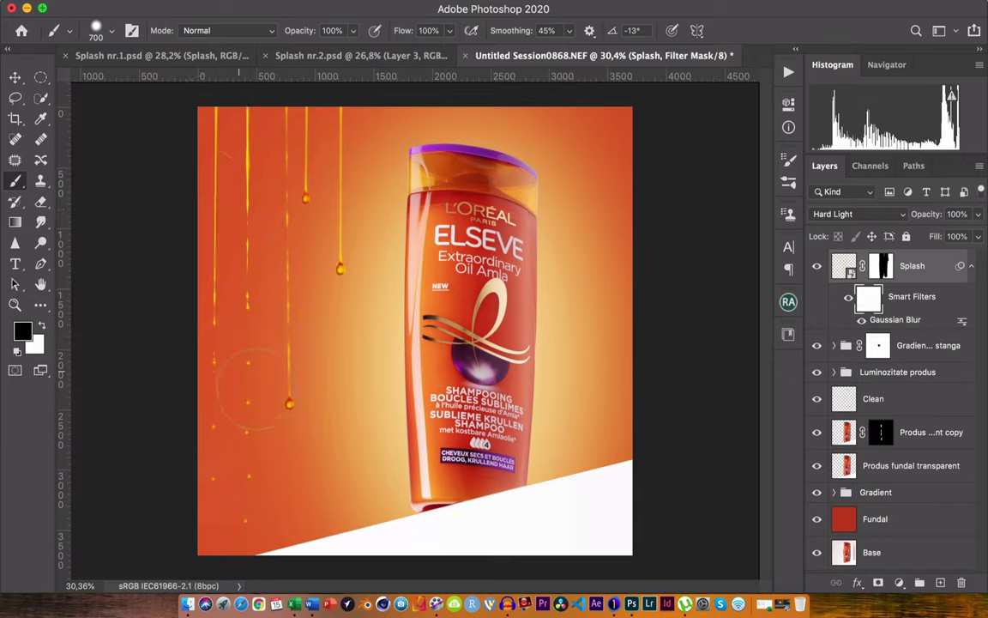
Paint black on the blur filter mask over the left drips, then duplicate the Splash layer
left_click(216, 524)
left_click(326, 308)
left_click(180, 283)
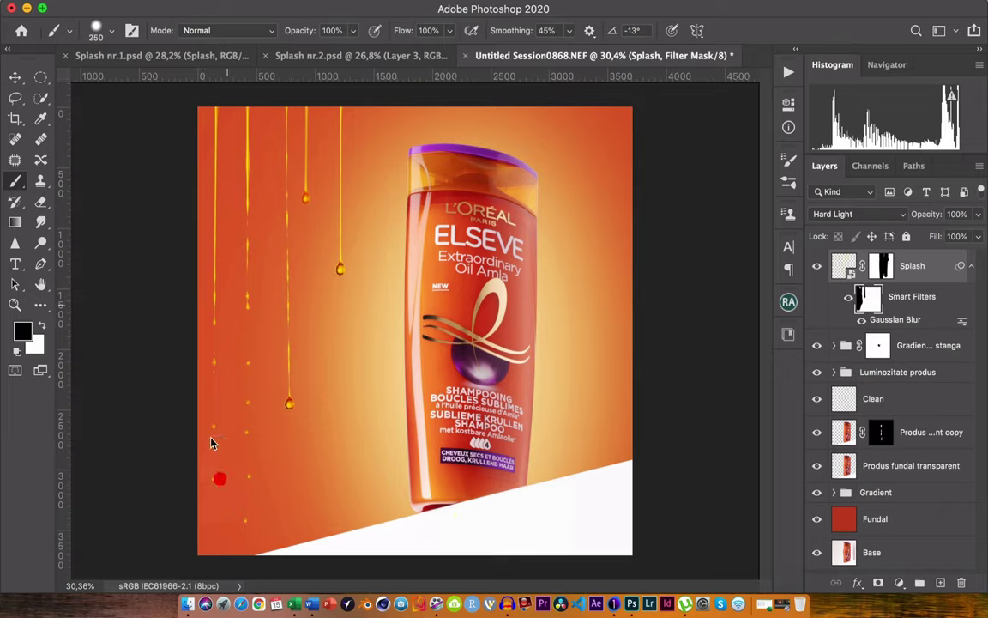
left_click(843, 267)
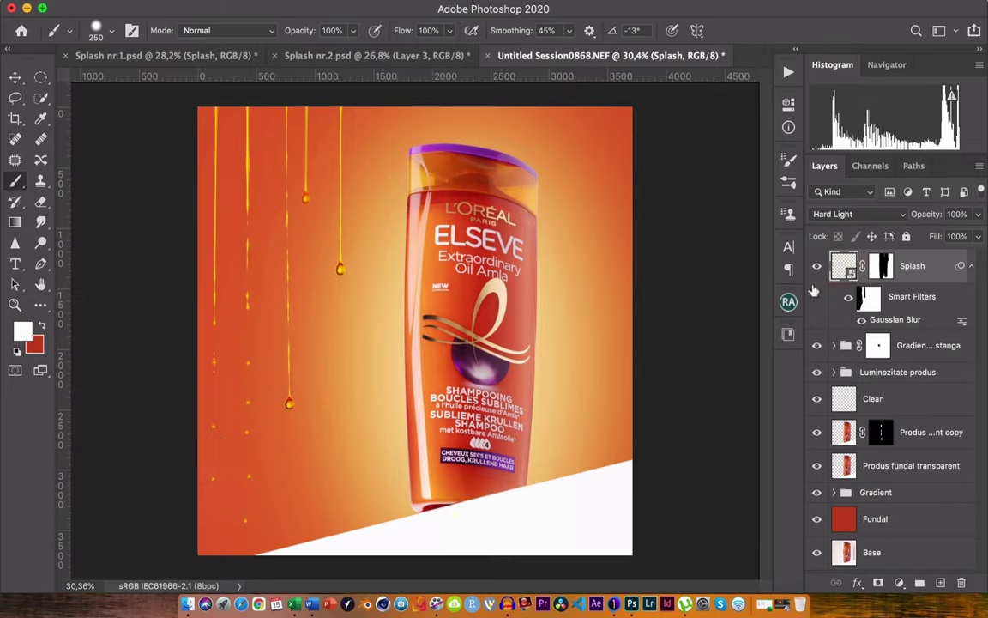
key("ctrl+j")
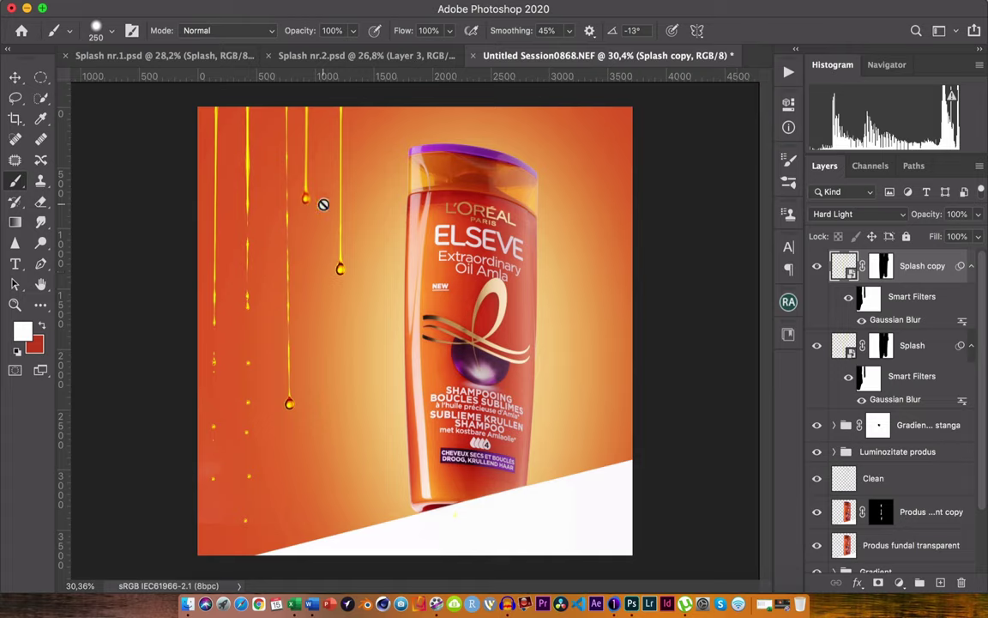
Move the Splash copy right over the bottle cap and fill its mask to reveal all drips
key("v")
left_click_drag(296, 154, 488, 162)
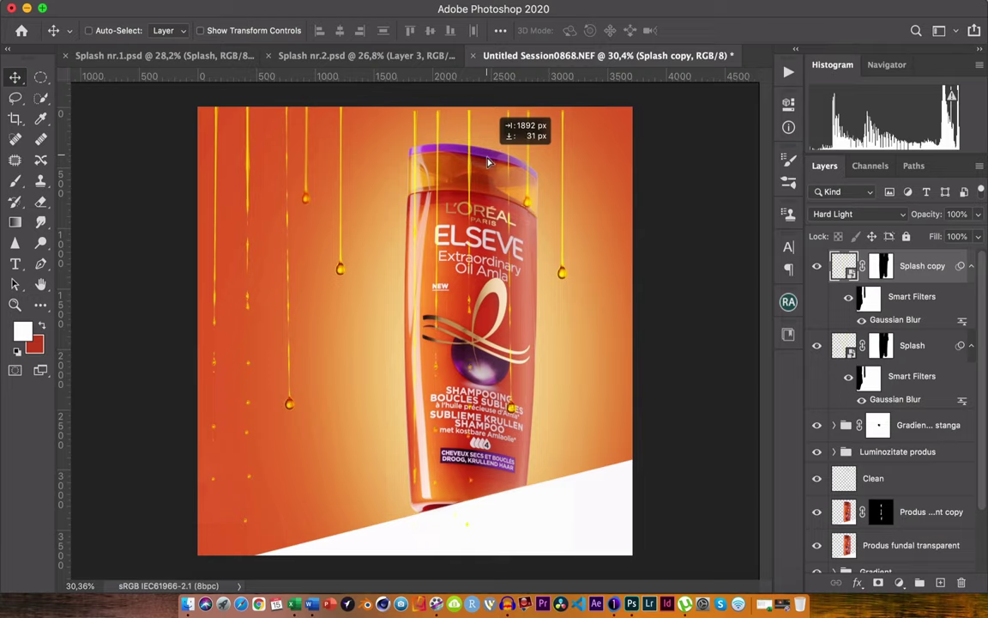
left_click_drag(488, 161, 471, 148)
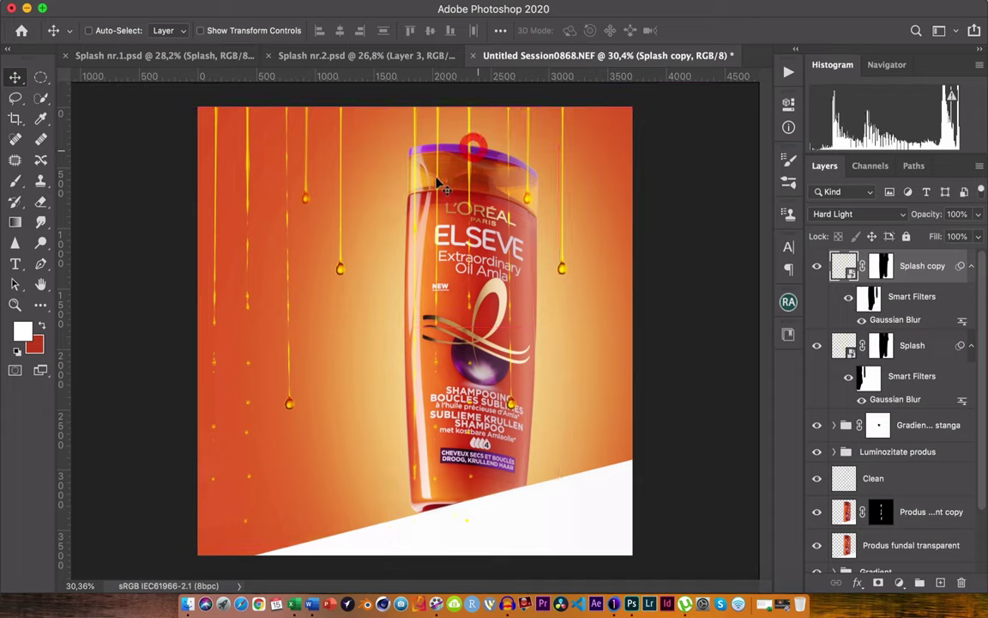
key("alt+BackSpace")
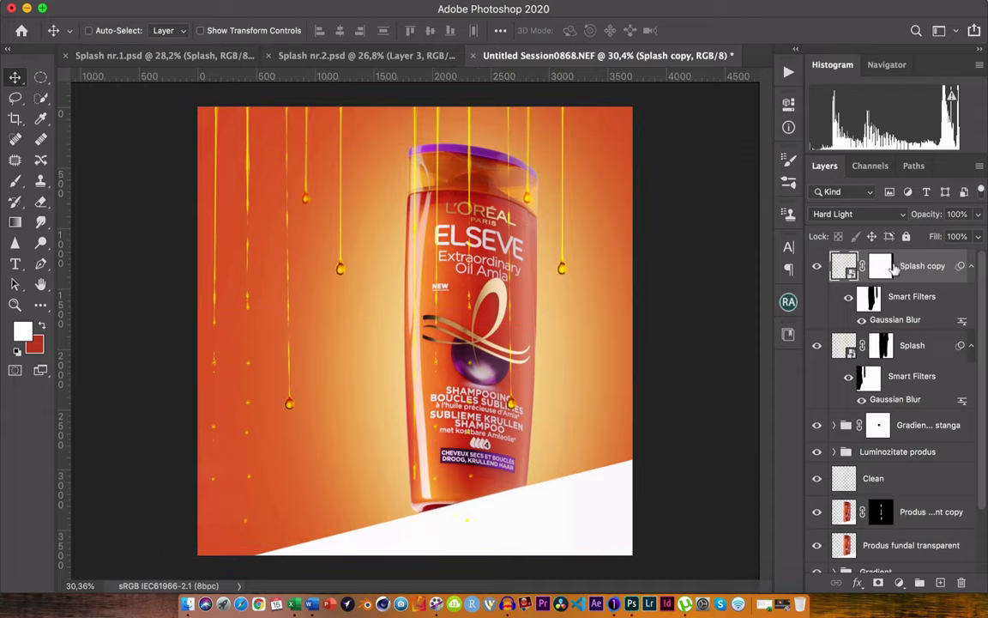
Delete the Splash copy's layer mask and filter mask and clear its Gaussian Blur smart filter
right_click(880, 270)
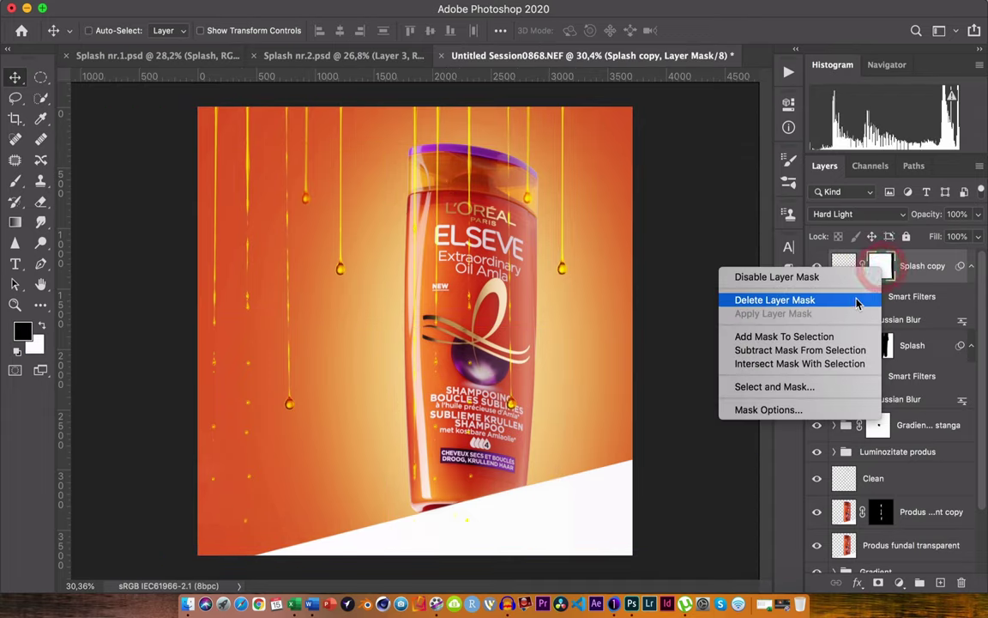
left_click(775, 300)
left_click(869, 297)
right_click(867, 300)
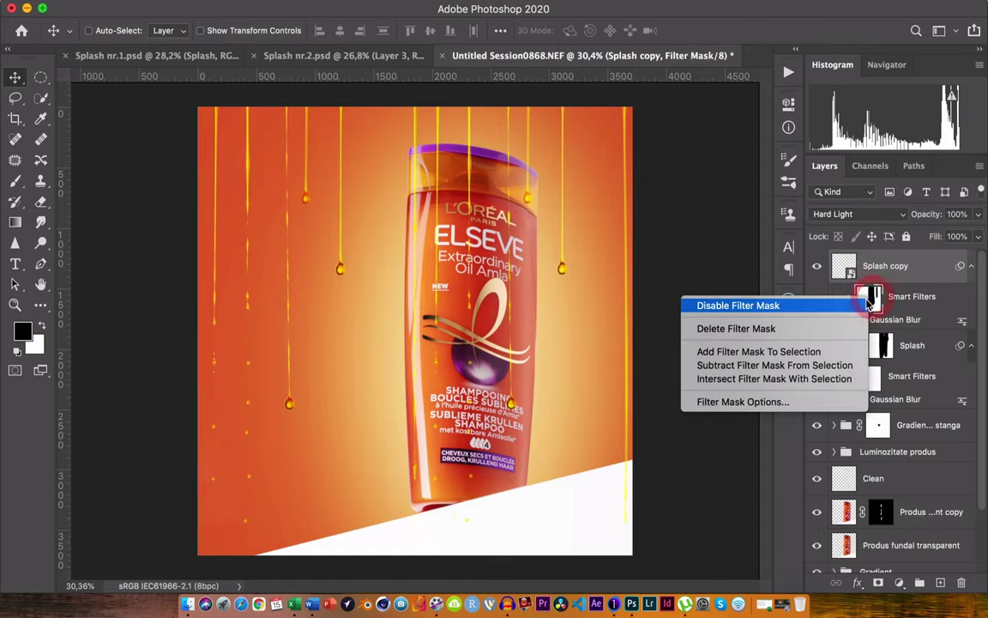
left_click(832, 333)
right_click(879, 295)
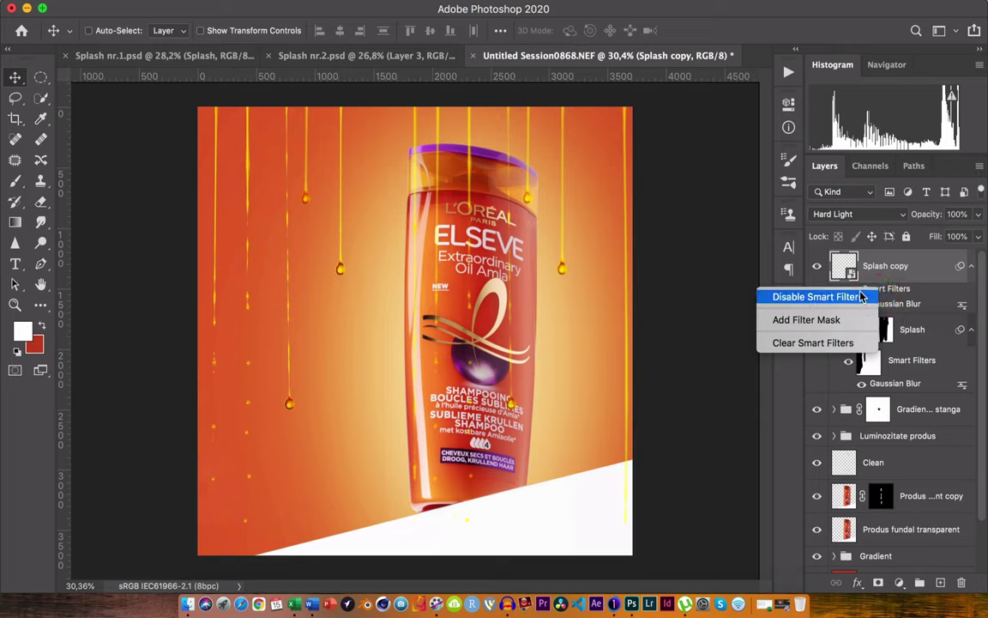
left_click(814, 342)
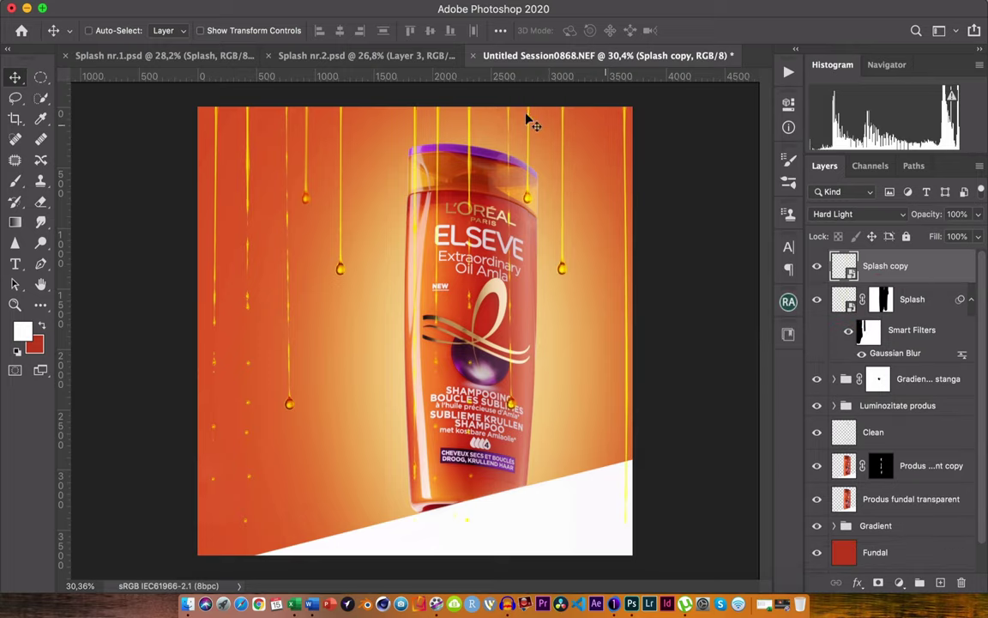
mouse_move(506, 202)
left_mouse_down()
mouse_move(505, 232)
mouse_move(533, 203)
left_mouse_up()
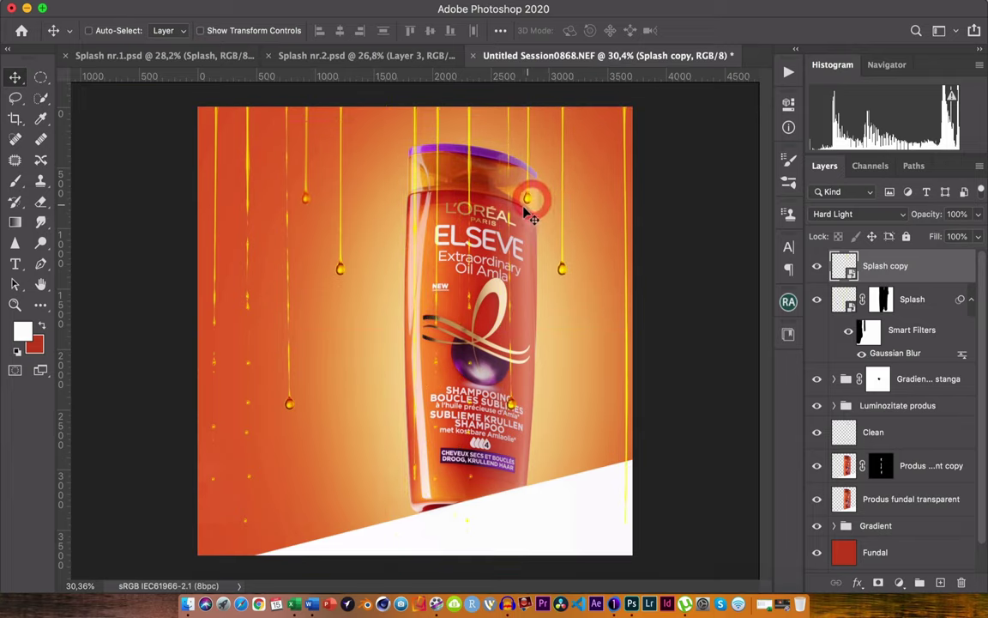
Scale the Splash copy drips to 121.5% and nudge them into place over the bottle
key("ctrl+t")
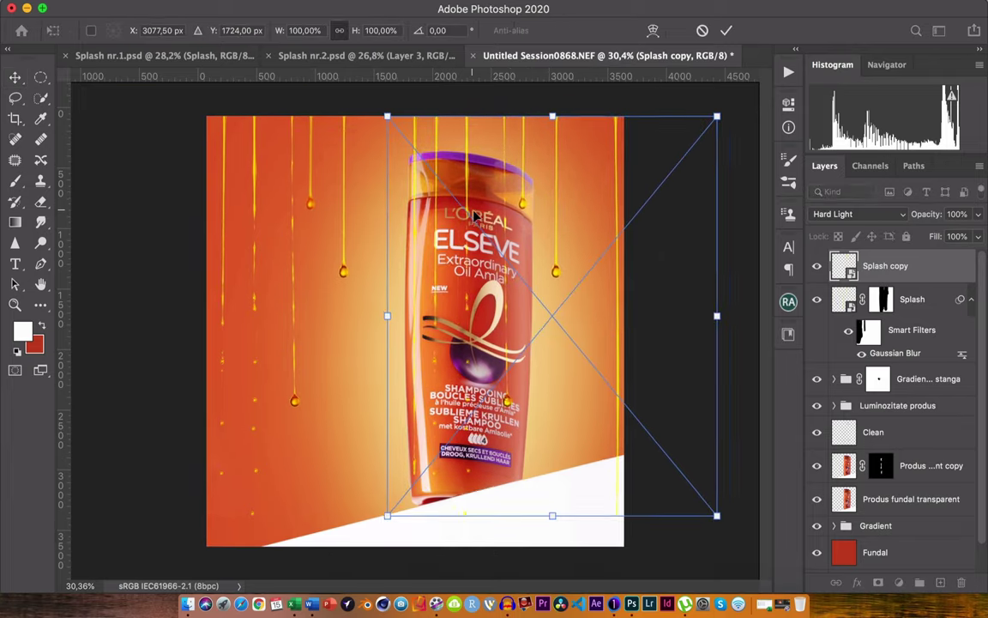
key("ctrl+0")
left_click_drag(659, 481, 716, 548)
left_click_drag(526, 281, 504, 278)
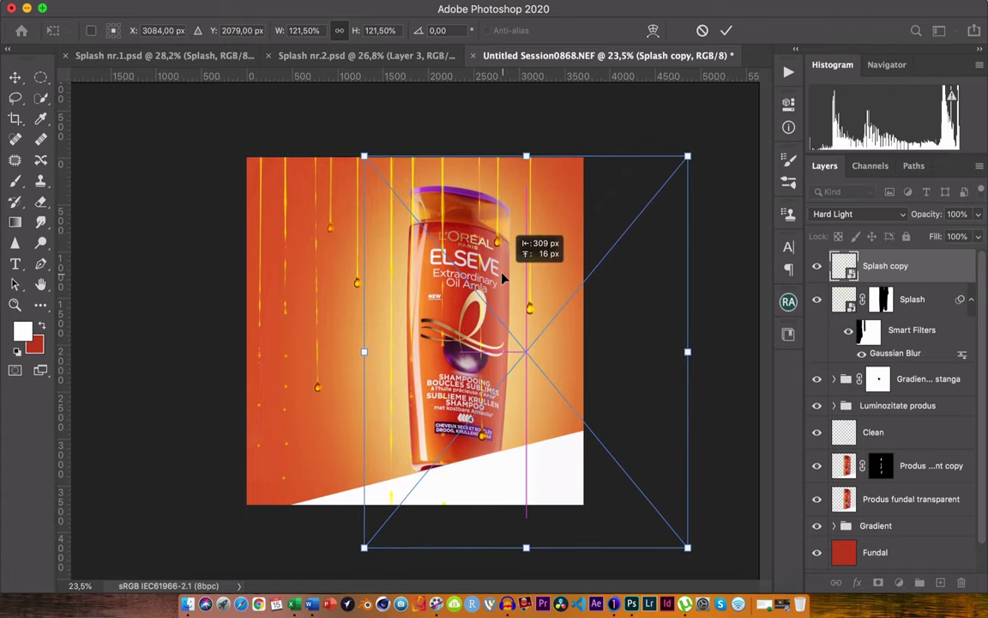
left_click_drag(506, 279, 502, 269)
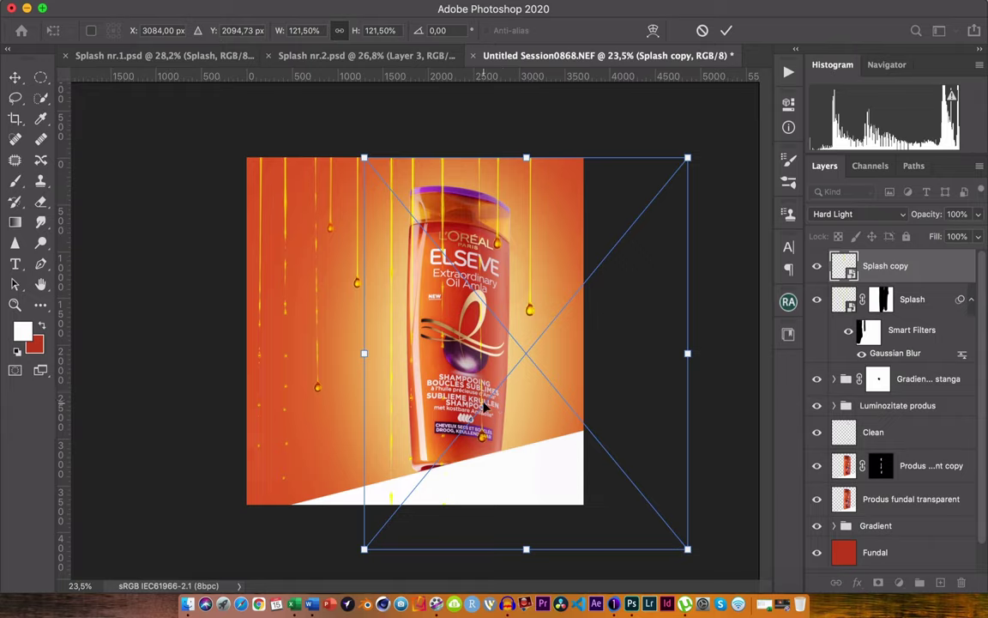
key("shift+Up")
key("shift+Up")
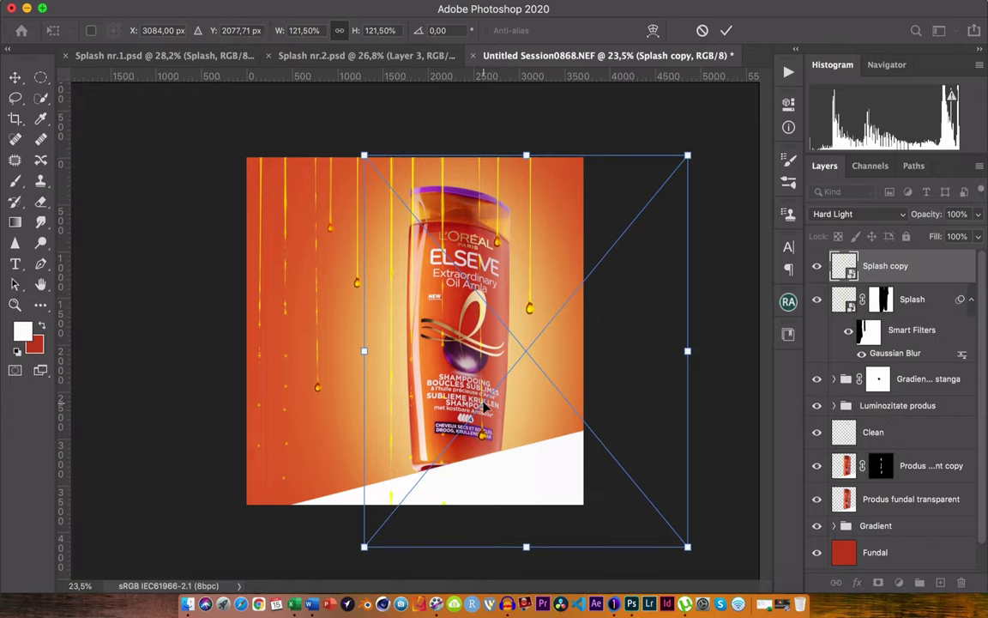
key("shift+Up")
key("Right")
key("Right")
key("Right")
key("Right")
key("Right")
key("Right")
key("Right")
key("Right")
key("Right")
key("Right")
key("Right")
key("Right")
key("Right")
key("Right")
key("Right")
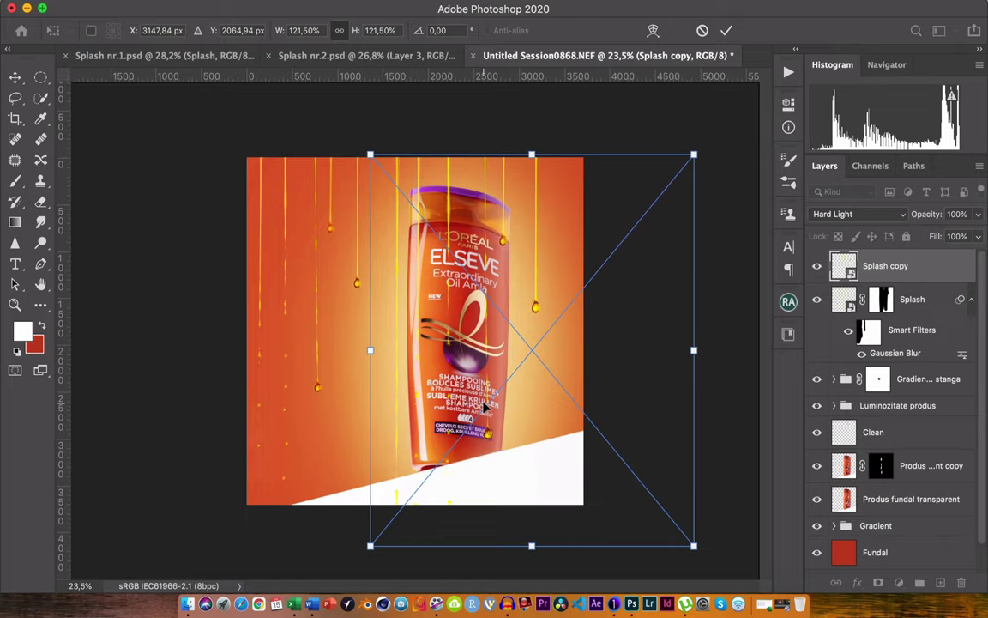
key("Left")
key("Left")
key("Left")
key("Left")
key("Left")
key("Left")
key("Left")
key("Left")
key("Left")
key("Left")
key("Left")
key("Left")
key("Left")
key("Left")
key("Left")
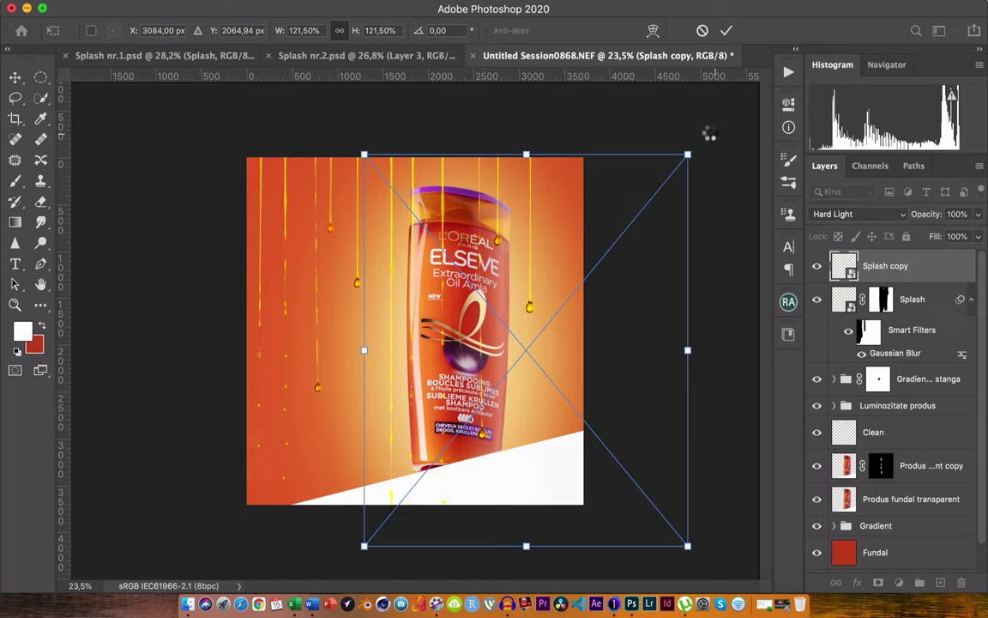
key("Return")
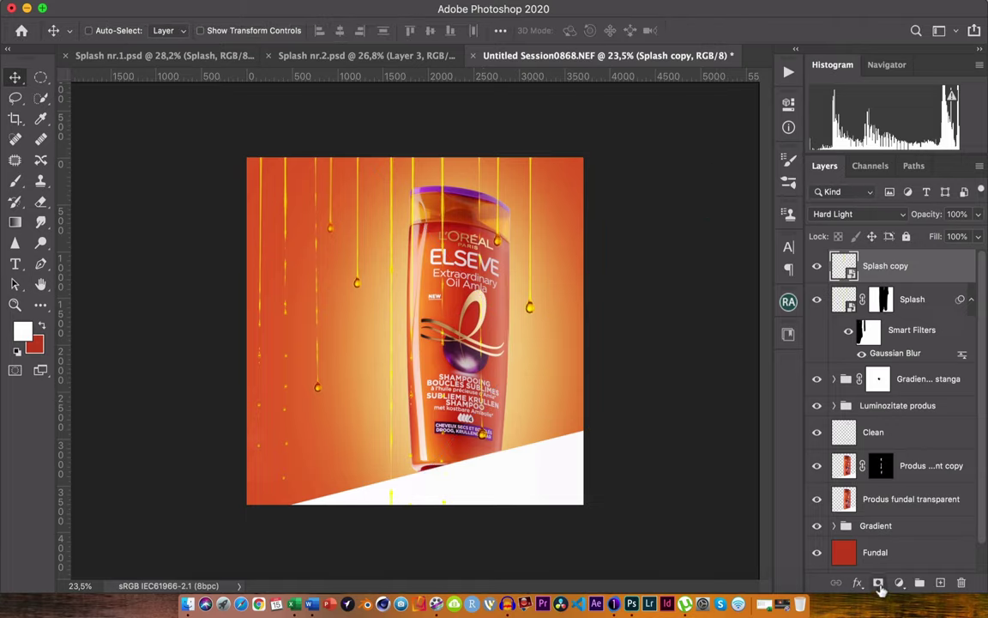
Add a layer mask to Splash copy and paint out the oil streak over the cap
left_click(878, 583)
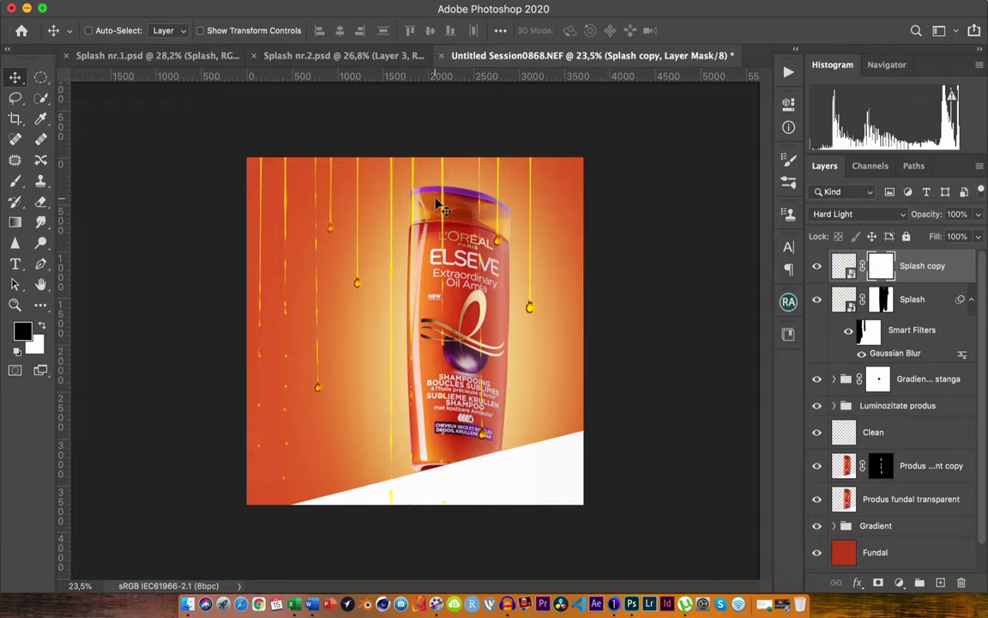
key("b")
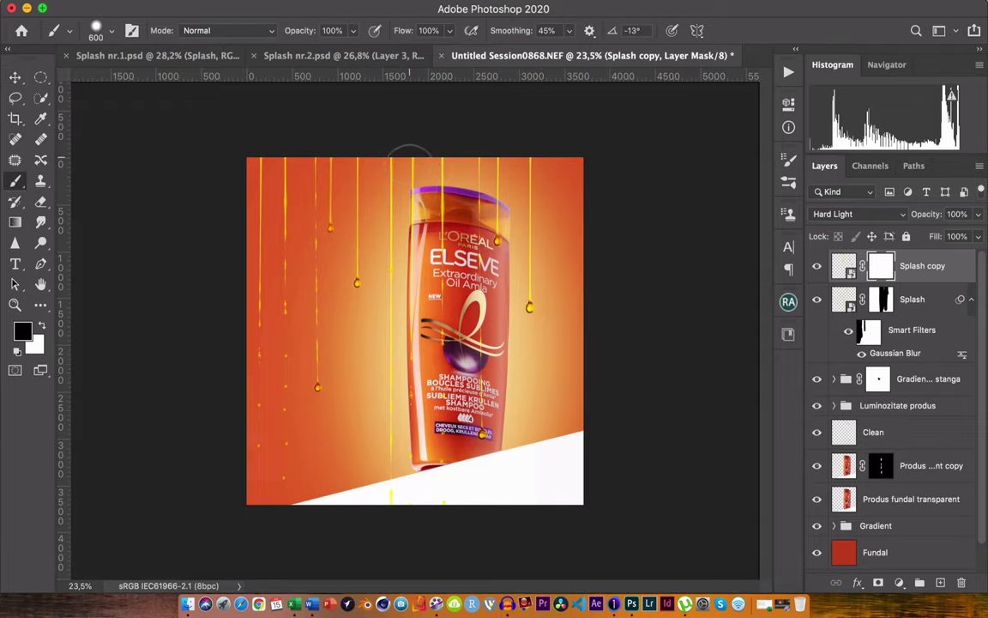
left_click_drag(391, 159, 391, 416)
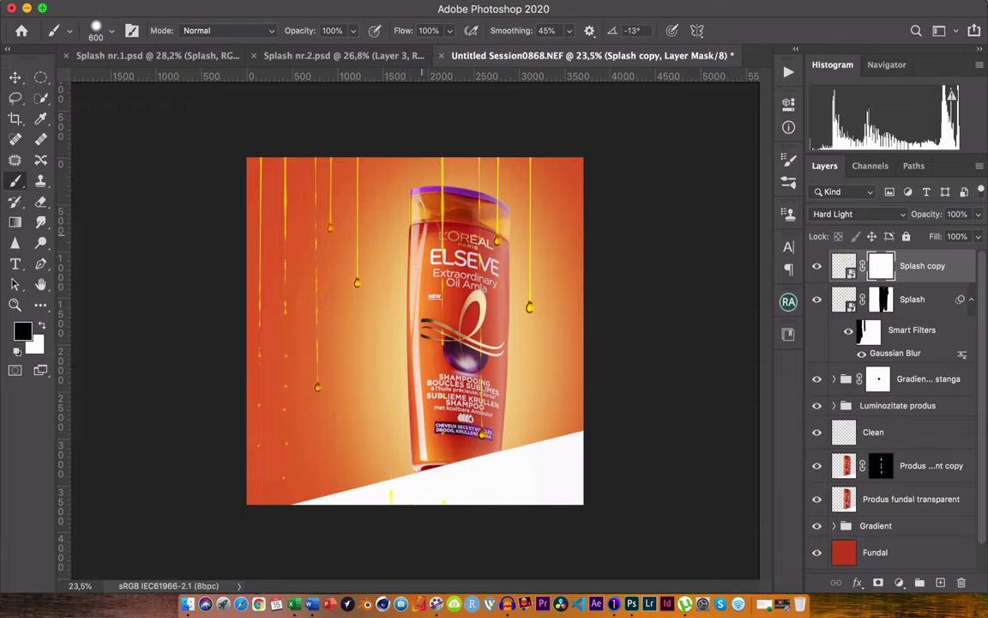
scroll(412, 331, "up", 2)
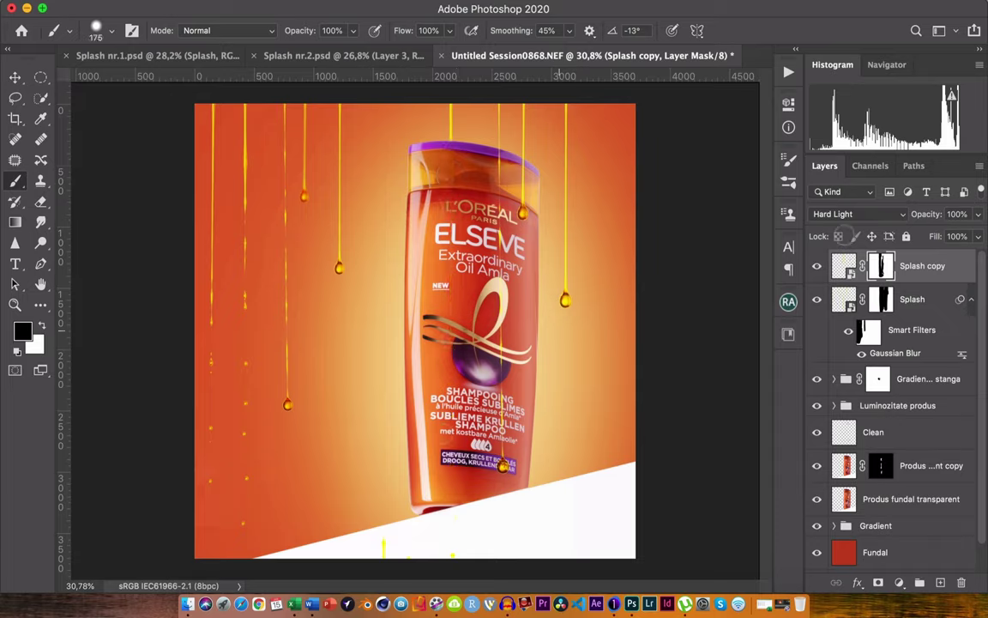
Try Normal blending on Splash copy, then set it back to Hard Light
left_click(846, 268)
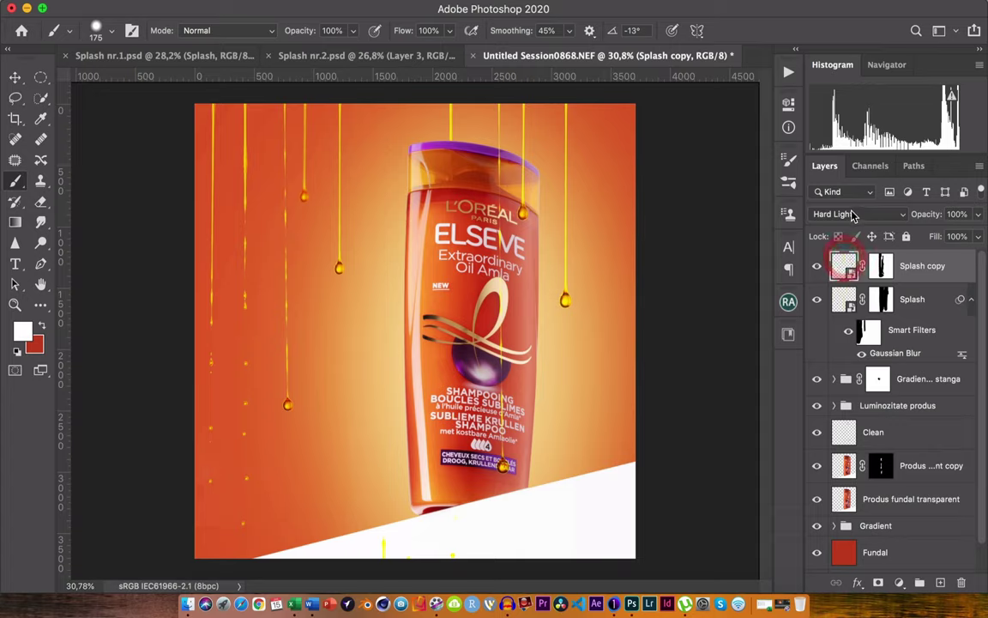
left_click(884, 217)
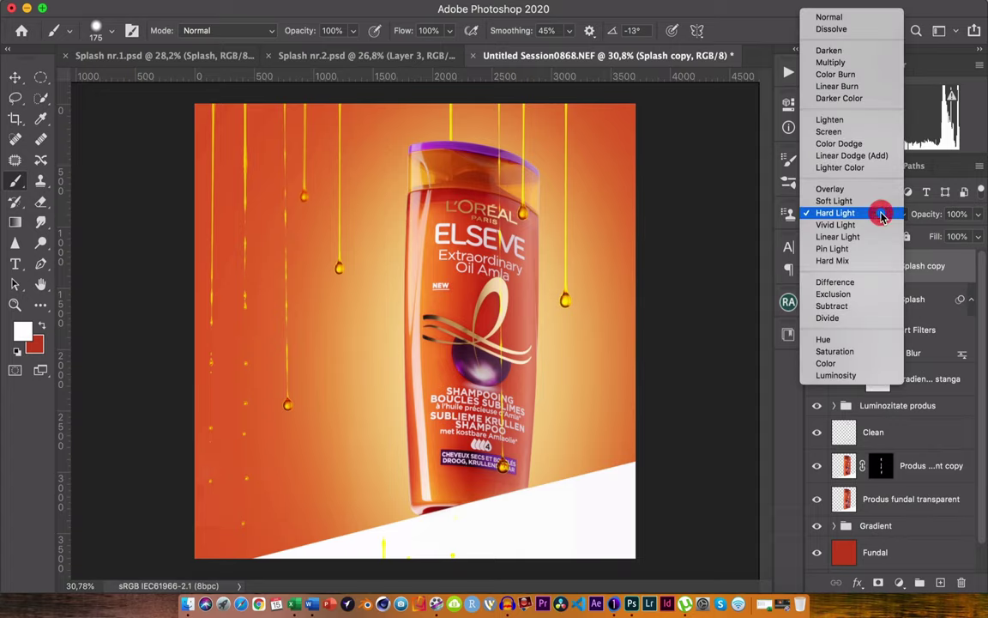
left_click(849, 214)
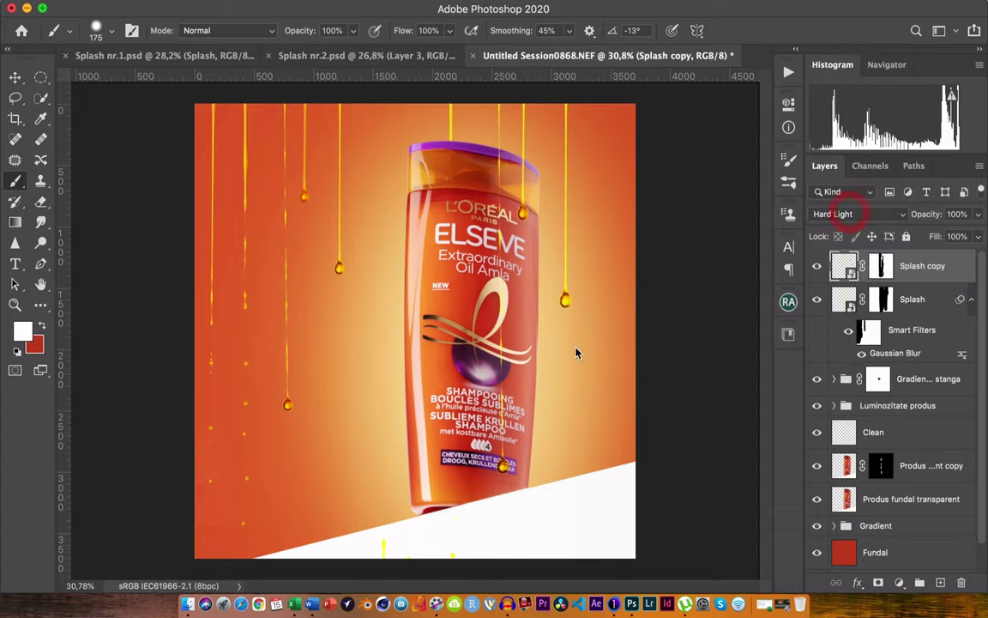
scroll(547, 371, "up", 2)
scroll(547, 371, "up", 3)
scroll(545, 370, "up", 2)
scroll(545, 371, "up", 2)
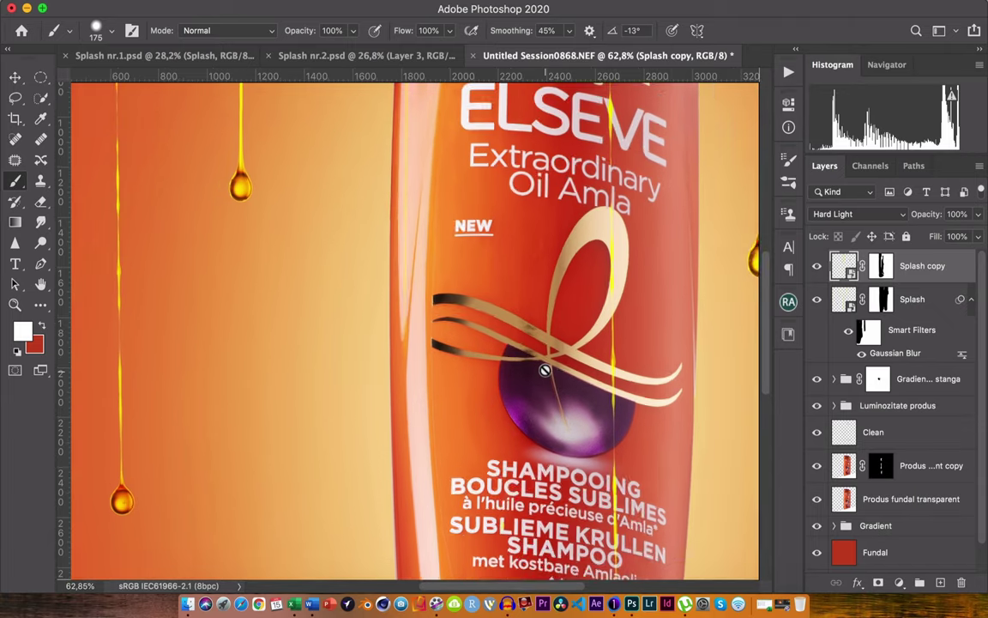
scroll(546, 370, "up", 3)
scroll(546, 371, "down", 3)
scroll(545, 370, "down", 2)
scroll(544, 370, "down", 1)
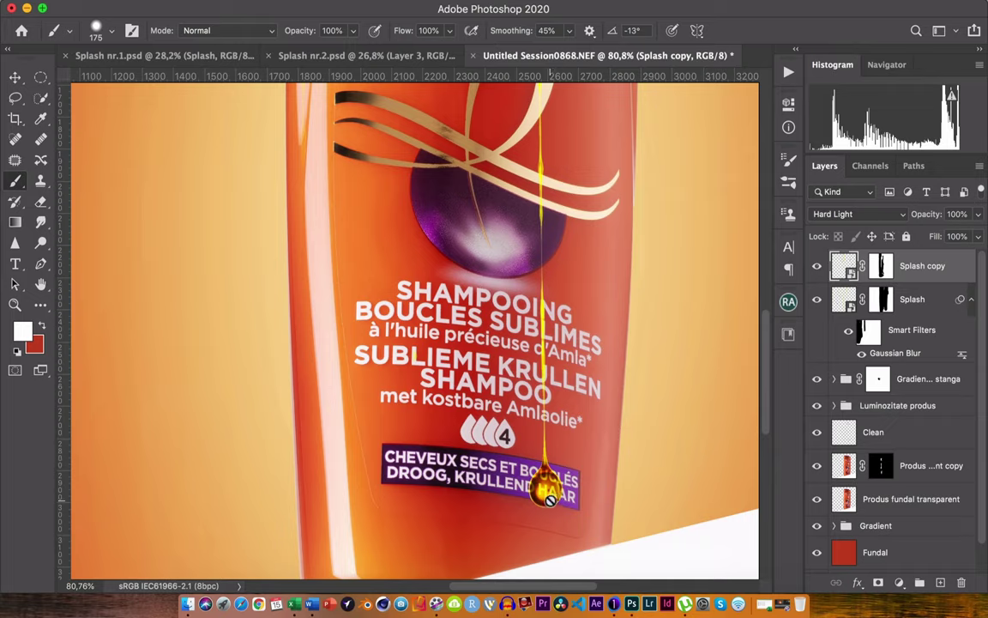
left_click(845, 214)
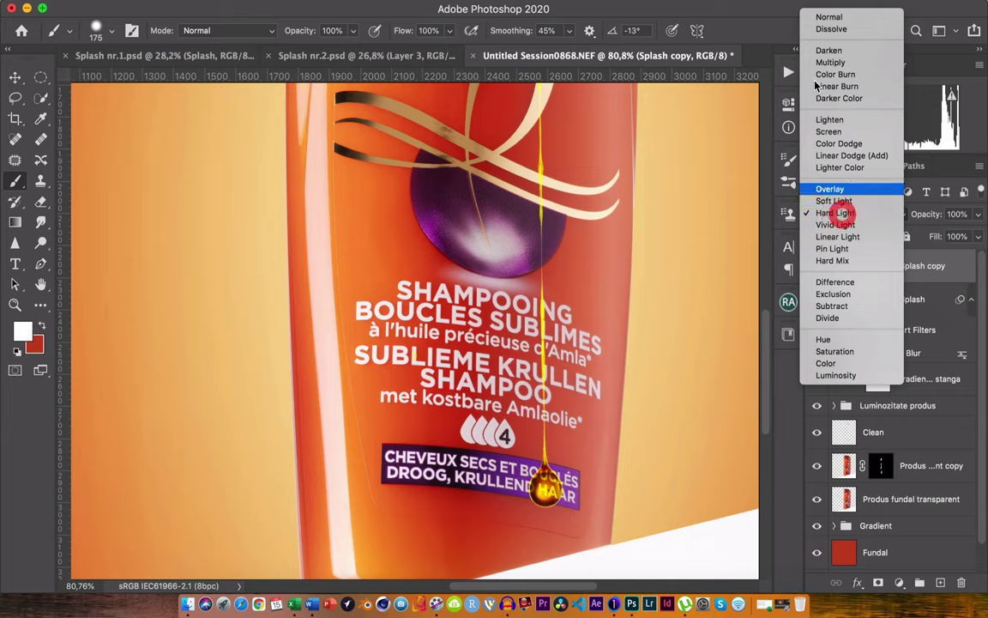
left_click(840, 17)
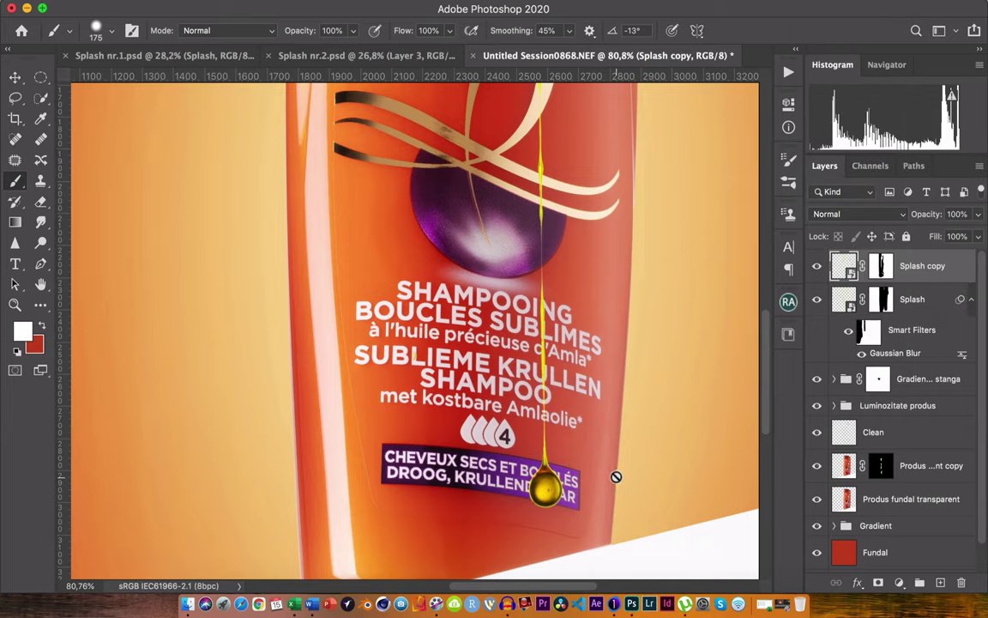
left_click(840, 214)
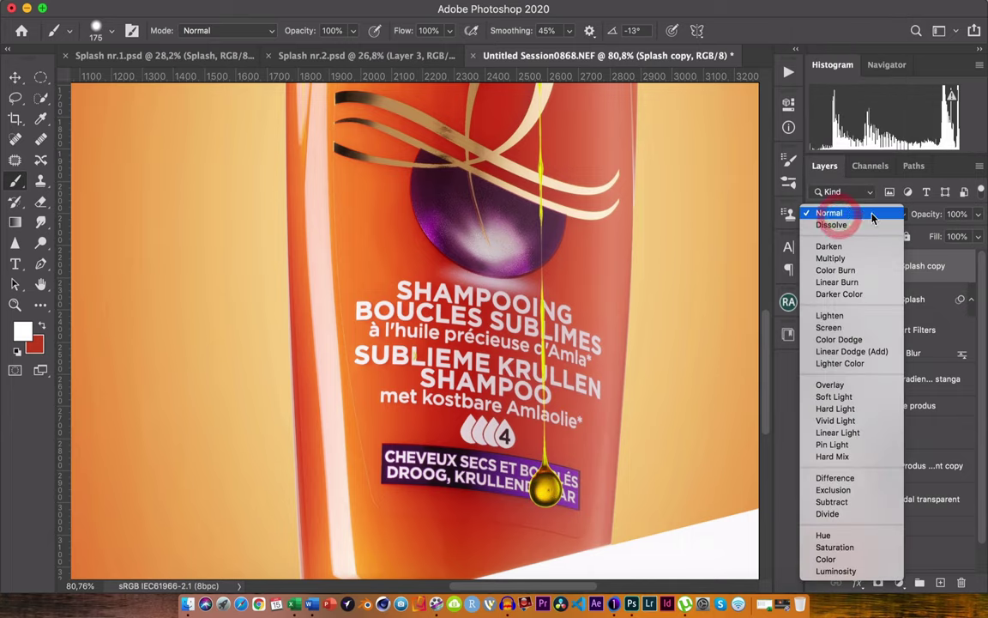
left_click(847, 409)
key("ctrl+0")
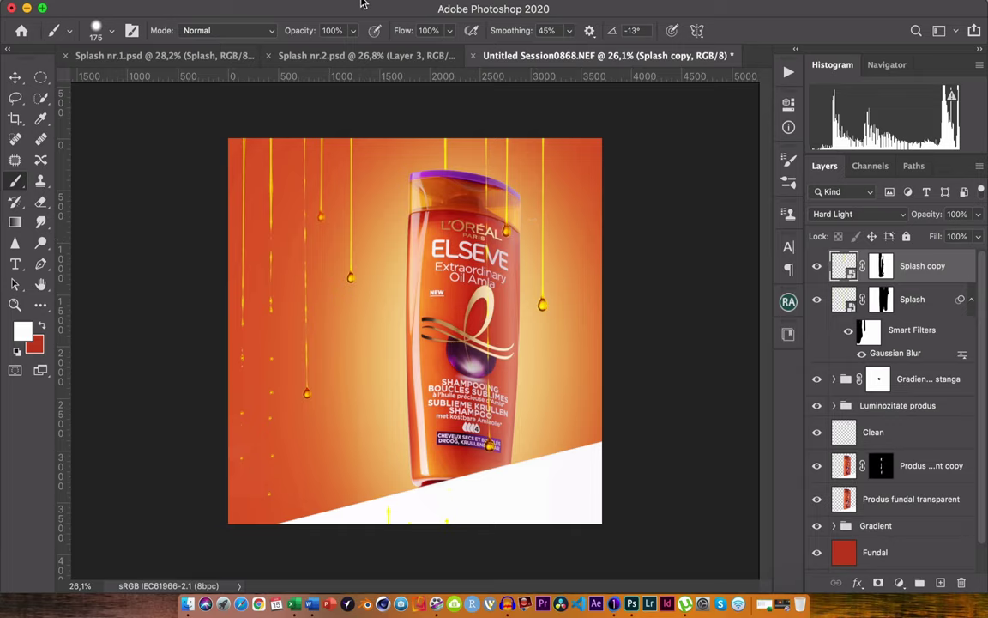
Apply a 4.9-pixel Gaussian Blur smart filter to Splash copy and invert its filter mask to black
left_click(318, 0)
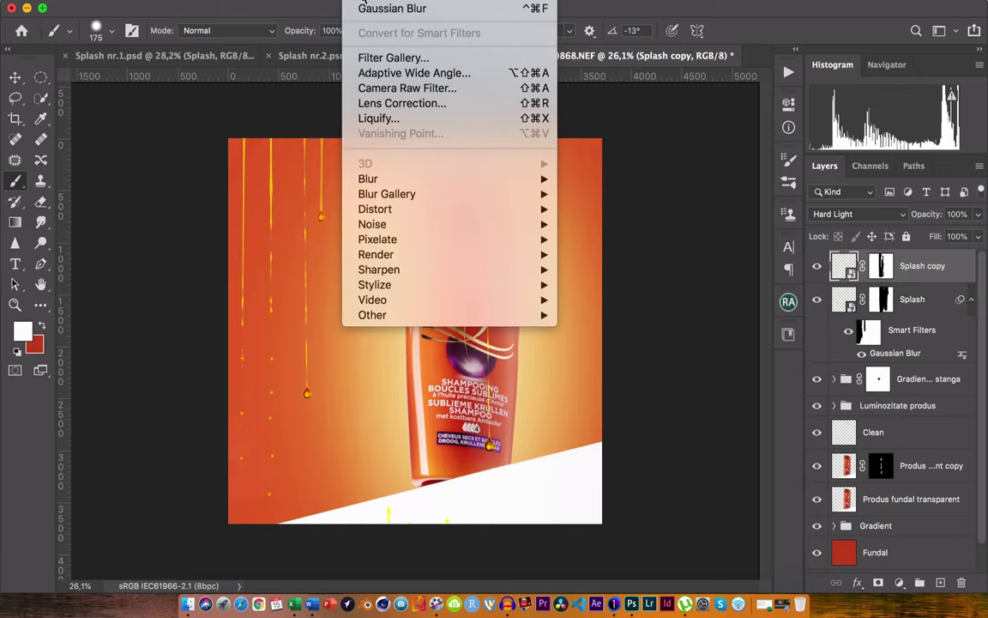
left_click(377, 8)
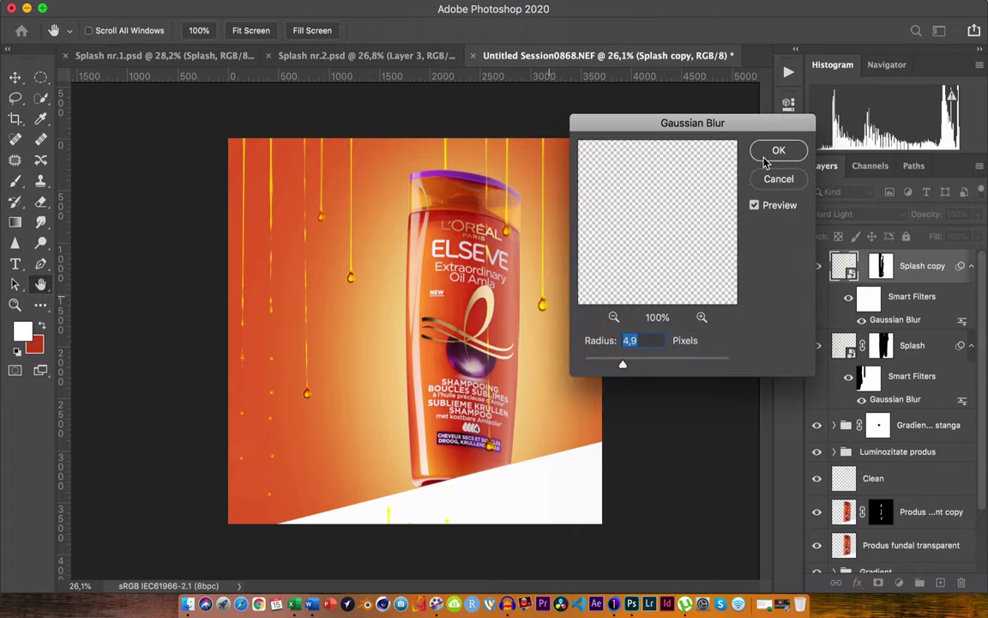
left_click(772, 151)
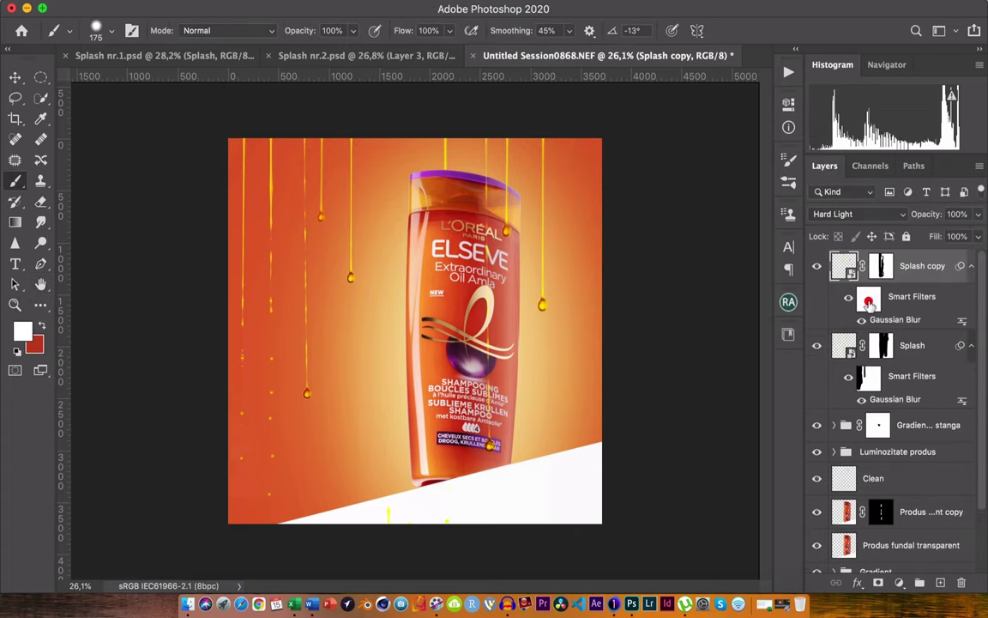
left_click(868, 299)
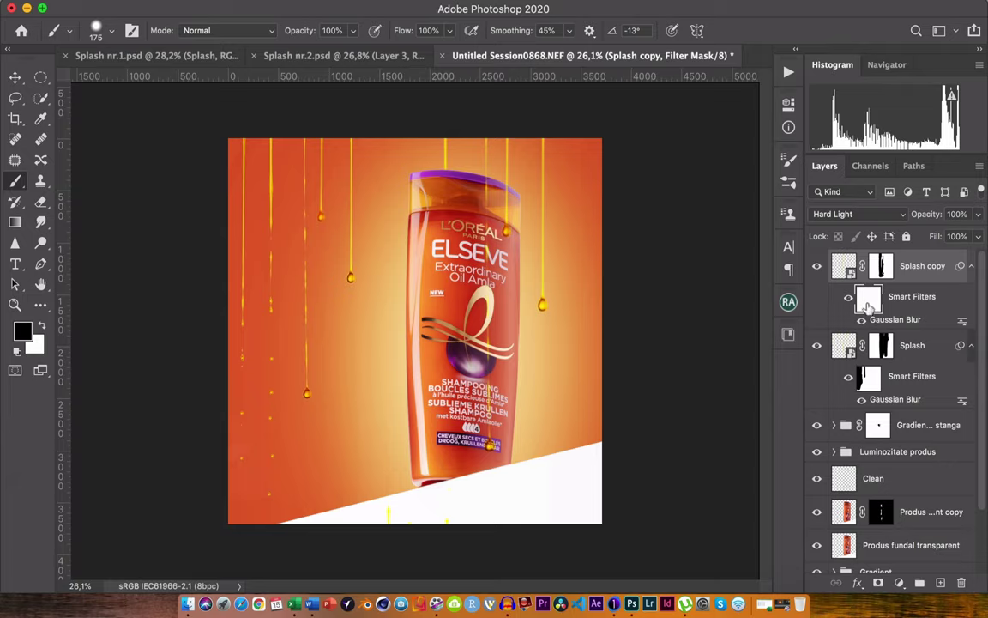
key("ctrl+i")
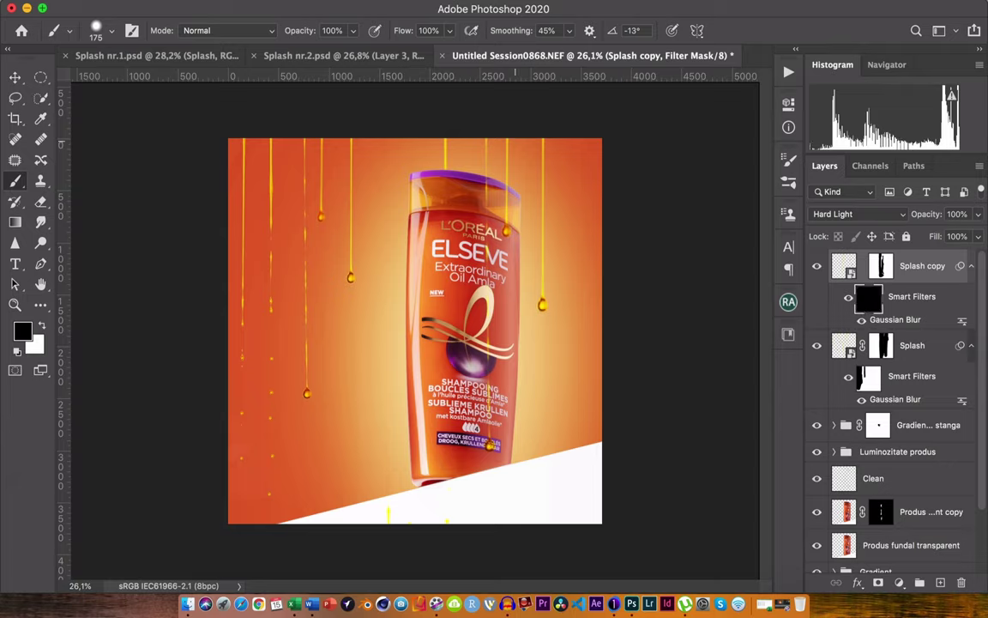
key("x")
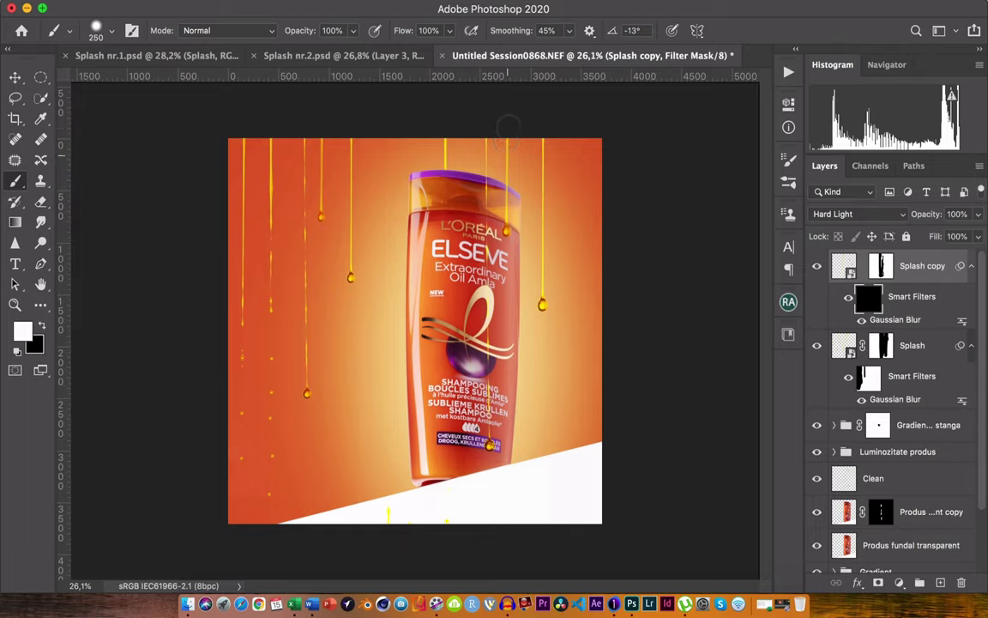
left_click(846, 266)
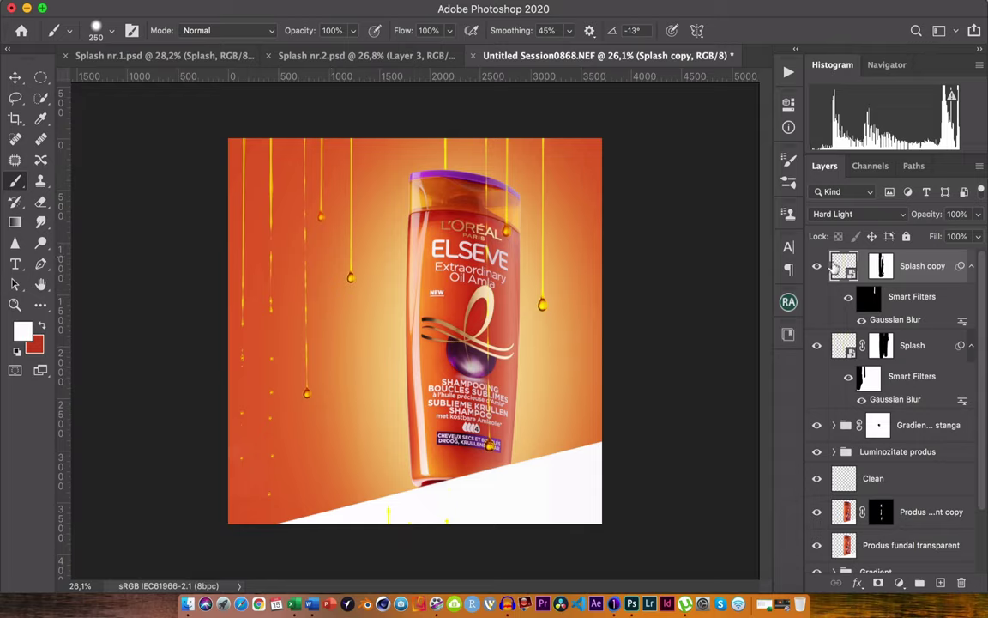
Group Splash and Splash copy into a group named 'Picaturi', then show Splash nr.2.psd
left_click(843, 347, "shift")
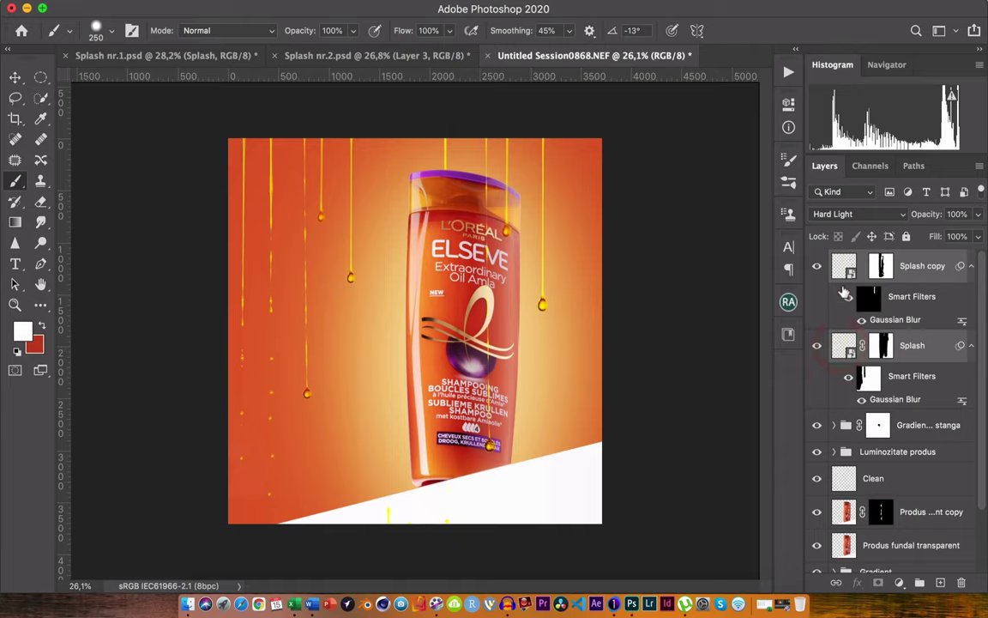
mouse_move(843, 348)
left_mouse_down()
mouse_move(929, 577)
mouse_move(918, 582)
left_mouse_up()
double_click(876, 259)
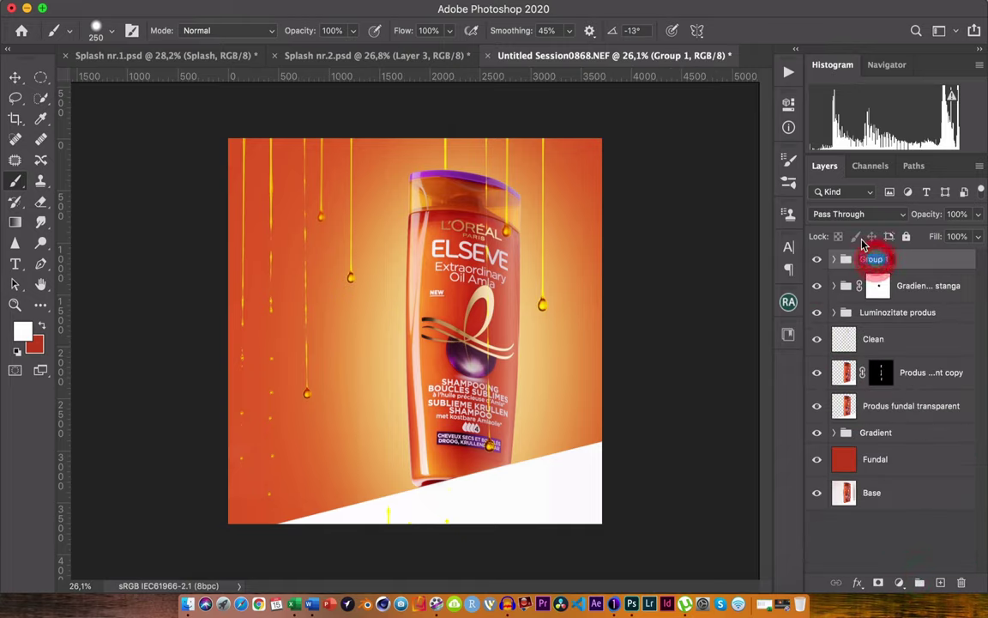
type("Picaturi")
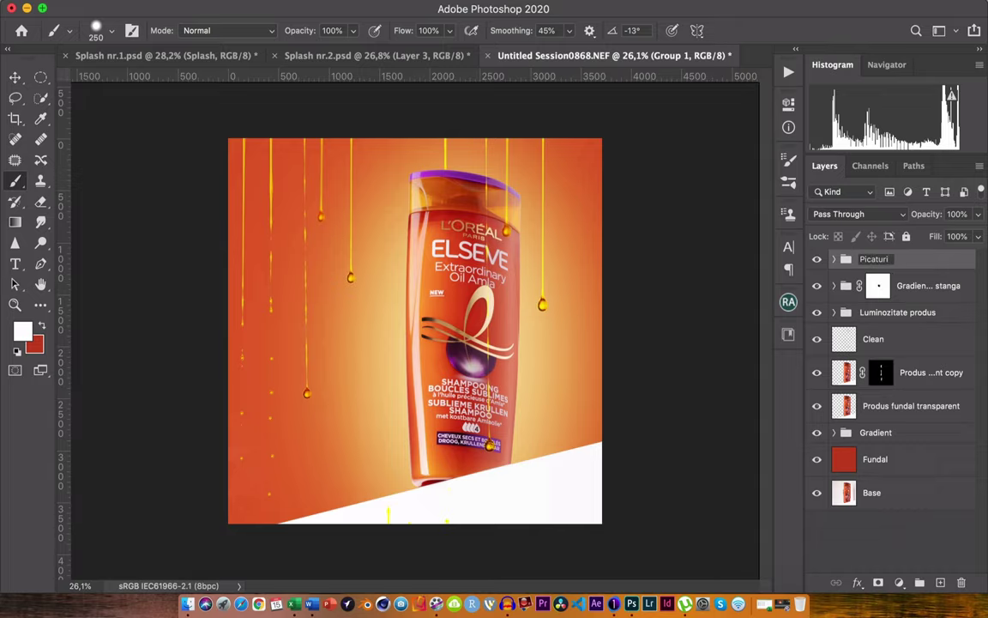
key("Return")
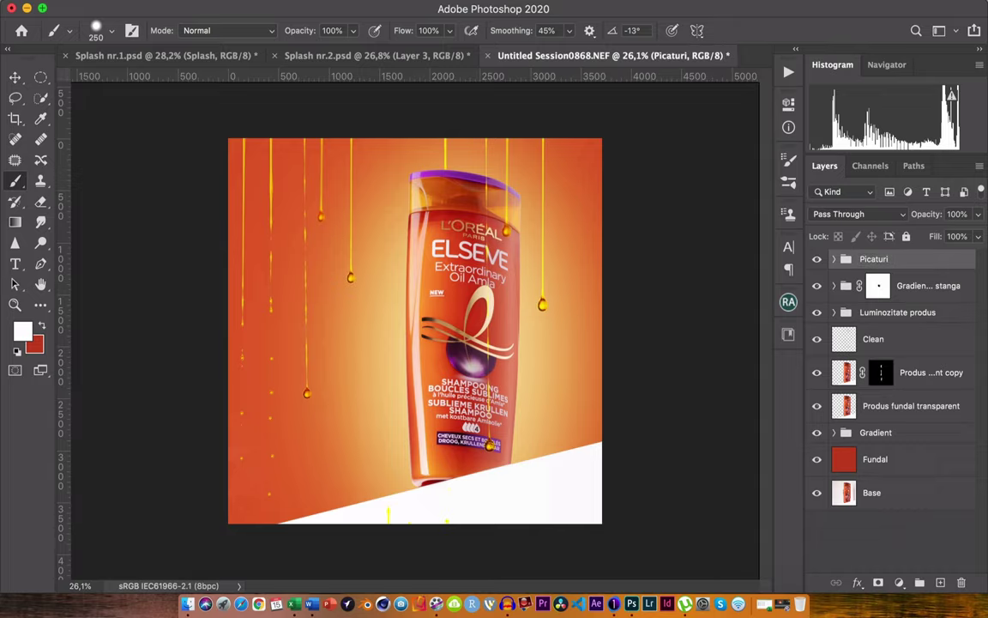
left_click(359, 57)
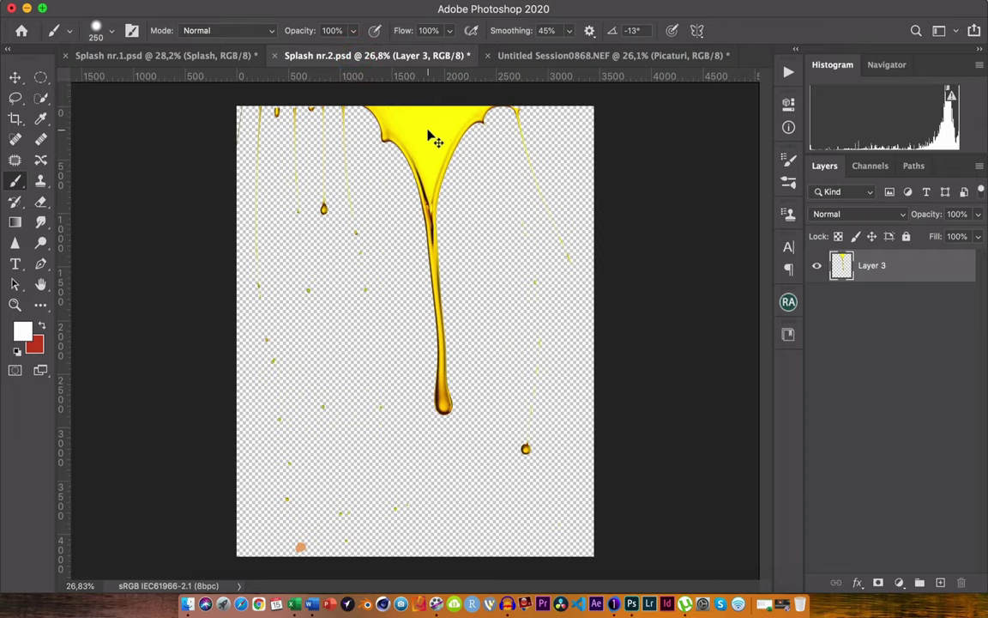
Move the yellow drip layer from Splash nr.2.psd into the shampoo ad over the bottle
key("v")
mouse_move(432, 150)
left_mouse_down()
mouse_move(542, 88)
mouse_move(592, 88)
left_mouse_up()
left_click(552, 55)
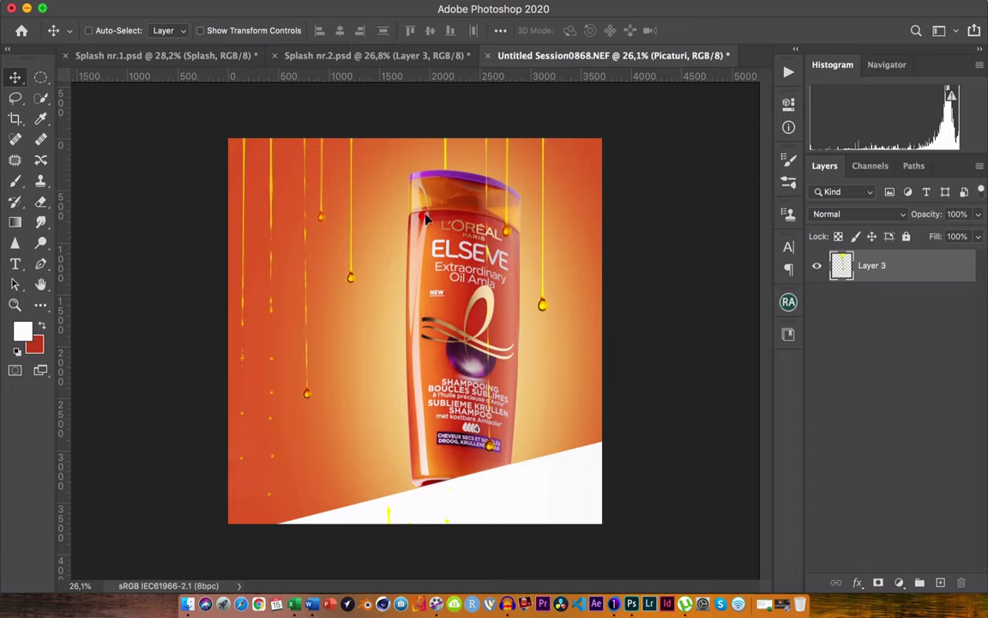
left_click_drag(423, 220, 467, 180)
left_click_drag(453, 241, 442, 425)
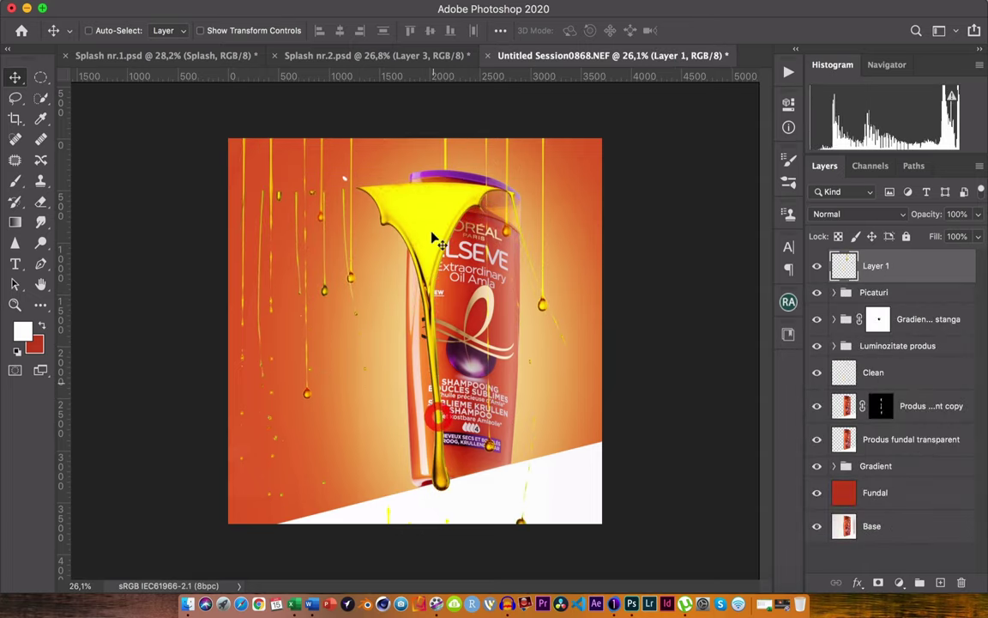
Scale the yellow drip to about 57% and place it over the bottle cap
key("ctrl+t")
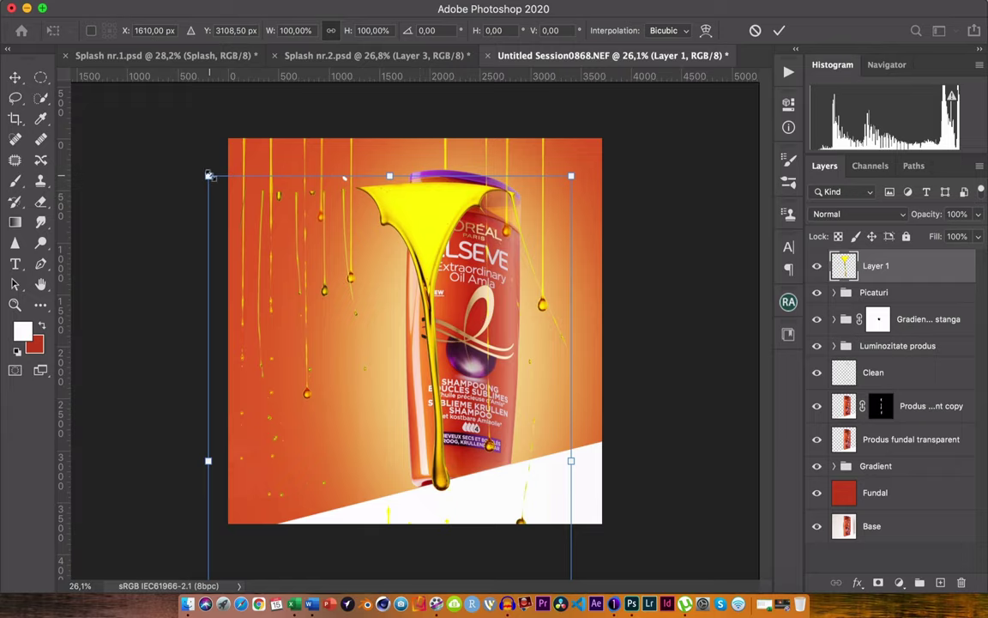
left_click_drag(208, 175, 392, 282)
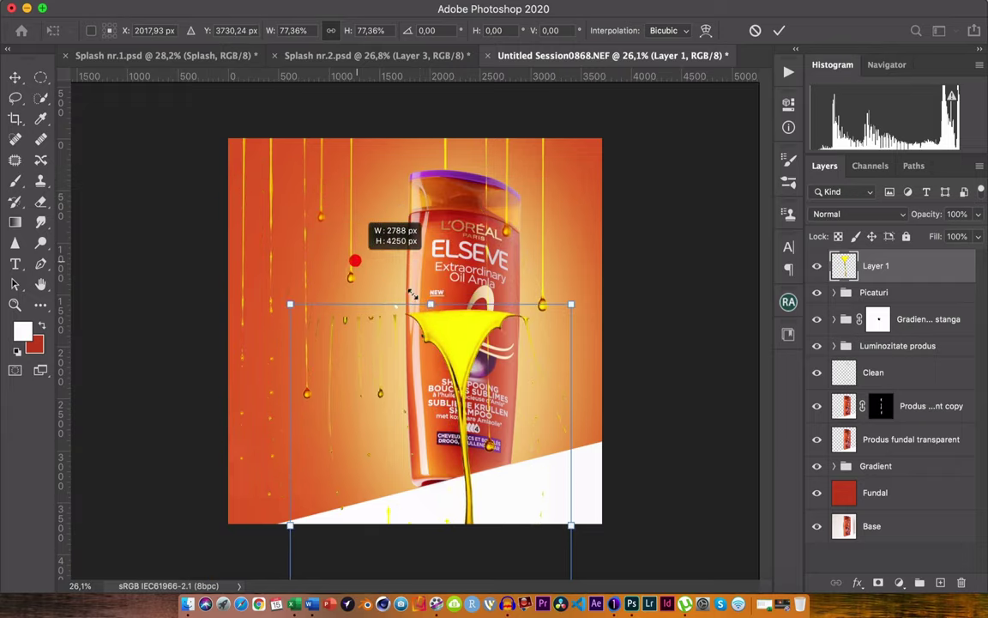
left_click_drag(457, 354, 426, 214)
left_click_drag(539, 157, 459, 250)
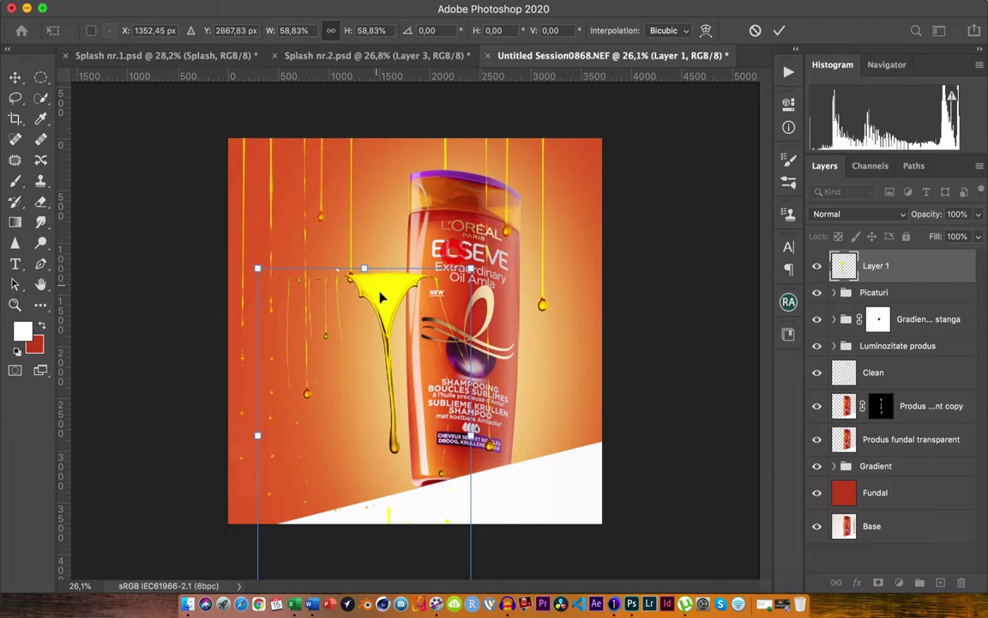
left_click_drag(385, 288, 437, 216)
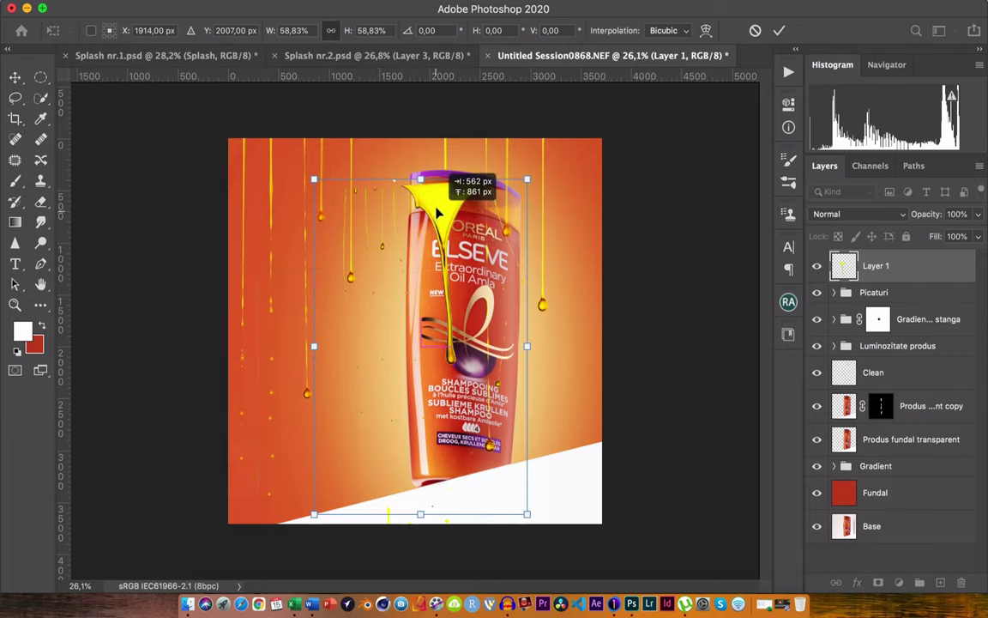
left_click_drag(437, 212, 438, 204)
left_click_drag(526, 504, 513, 472)
left_click_drag(426, 190, 435, 196)
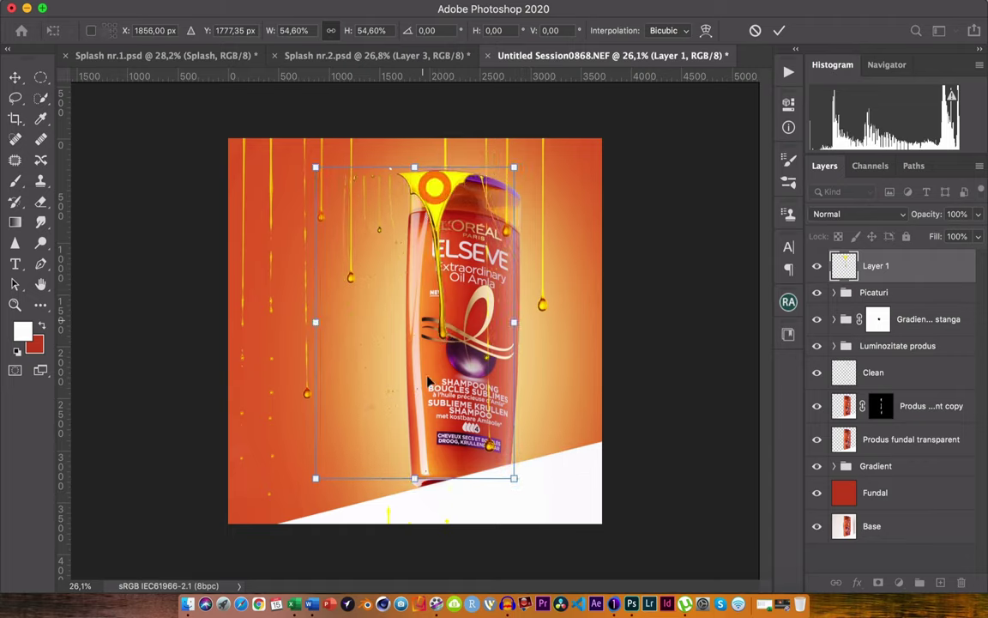
left_click_drag(513, 479, 523, 492)
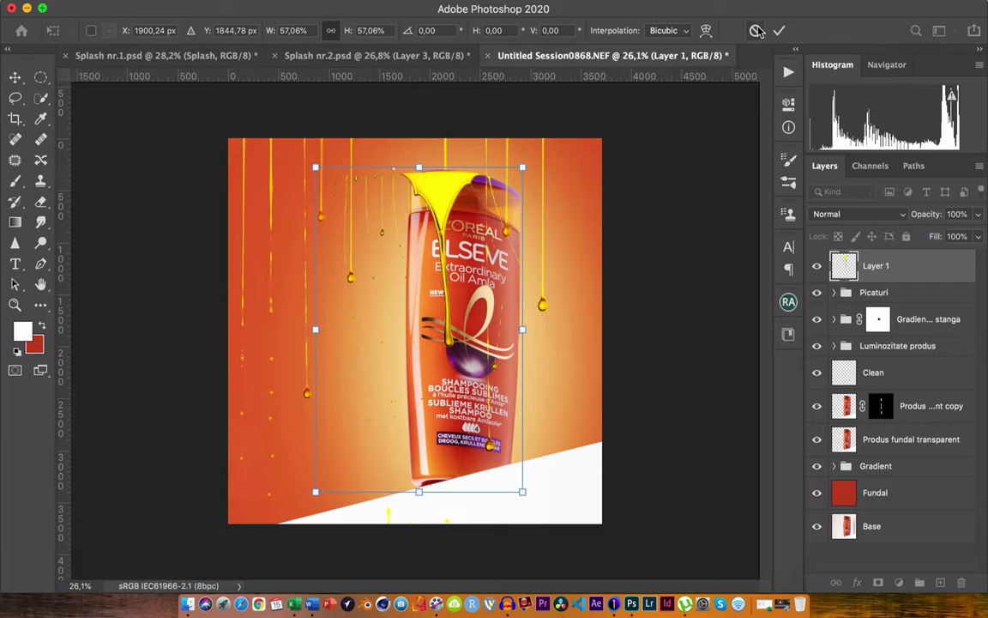
left_click(779, 30)
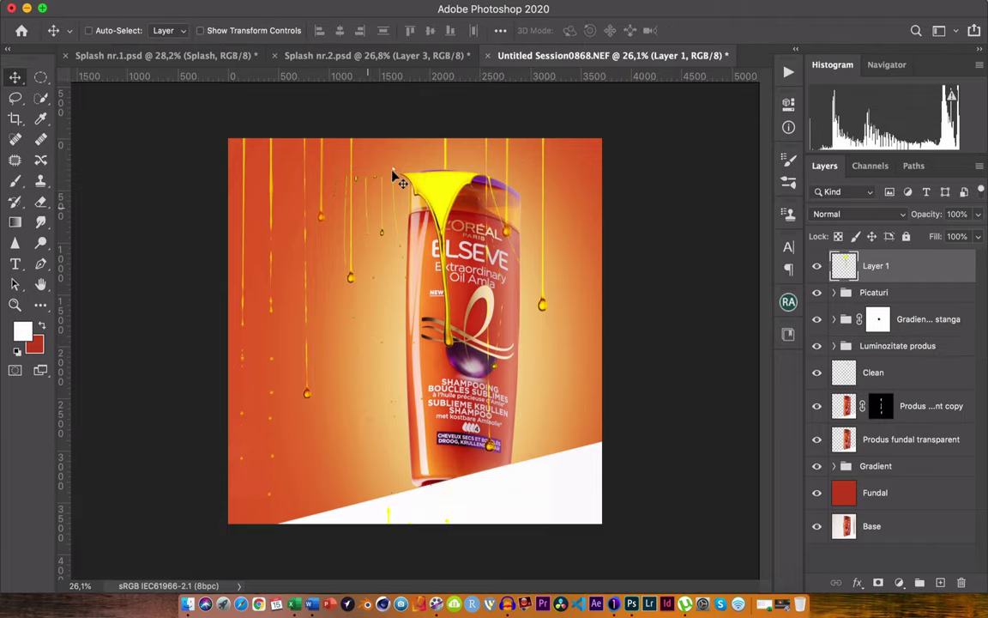
Toggle the drip layer's visibility to compare, then add a white layer mask to Layer 1
scroll(410, 167, "up", 5)
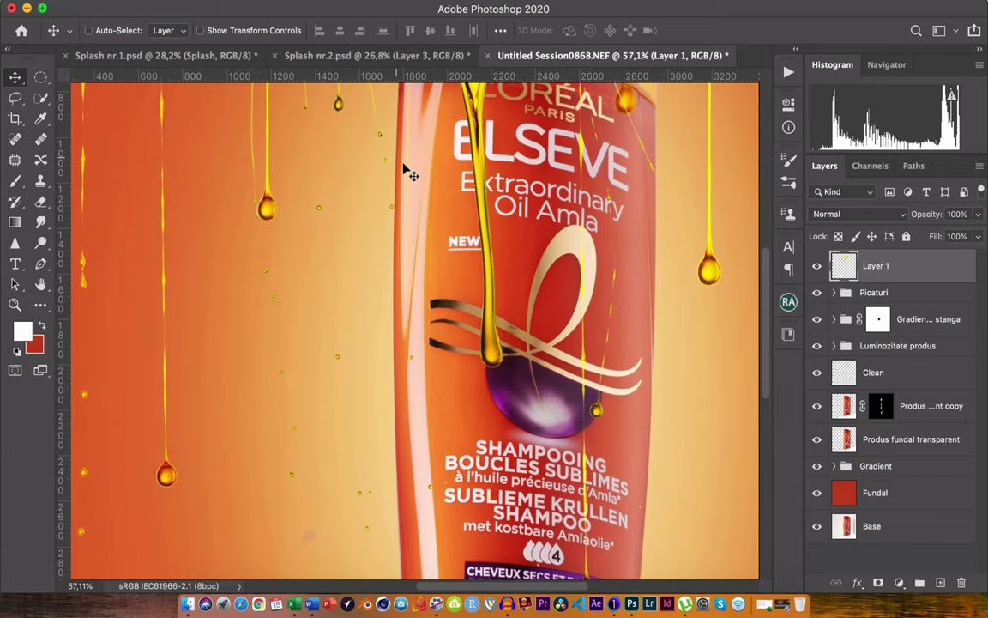
scroll(408, 170, "up", 3)
scroll(408, 170, "up", 5)
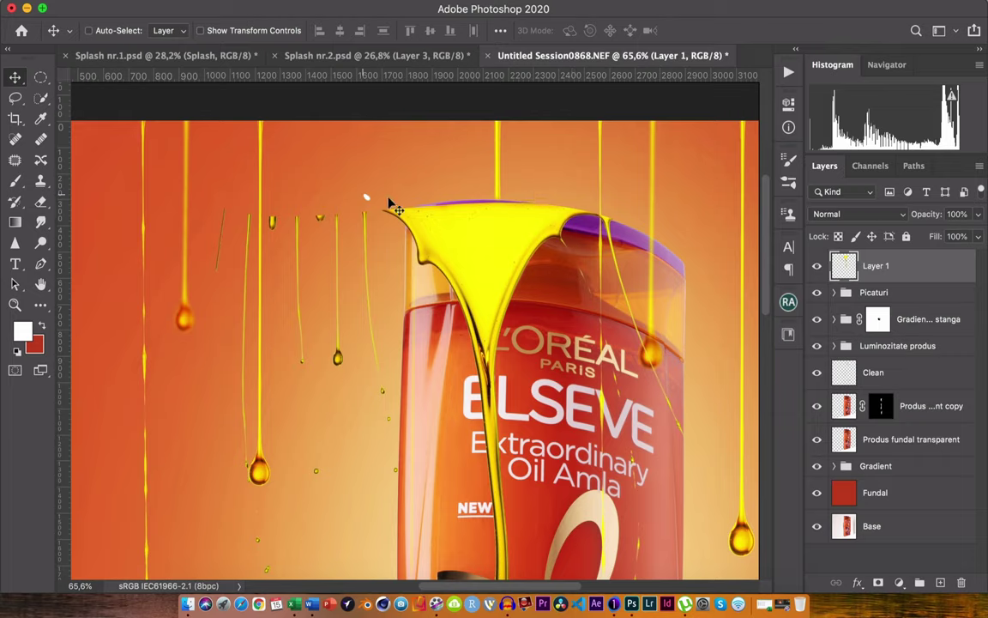
left_click(817, 266)
left_click(880, 582)
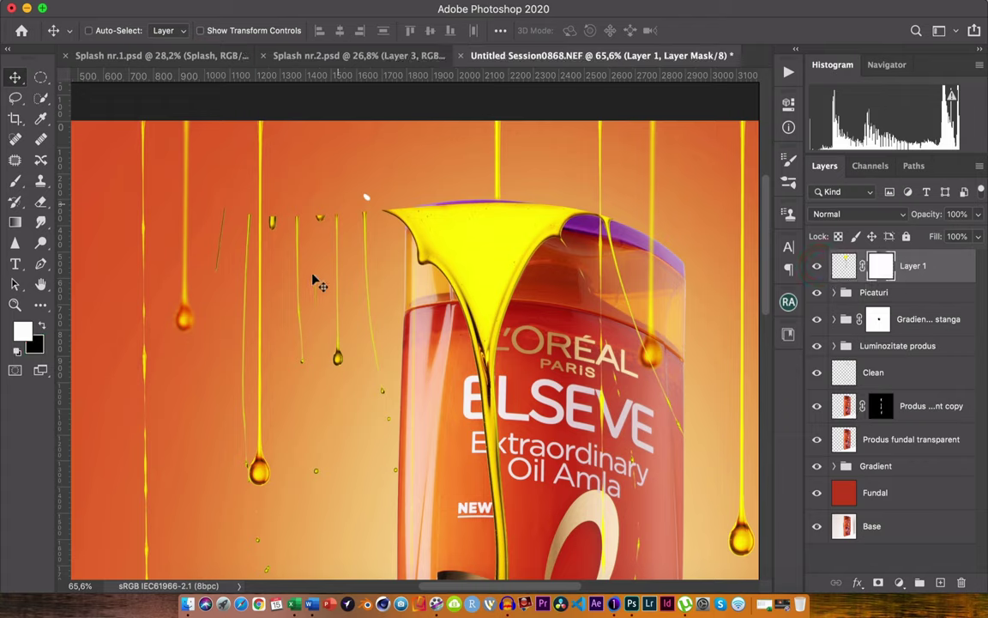
Paint black on Layer 1's mask to hide stray thin drips beside the bottle
key("b")
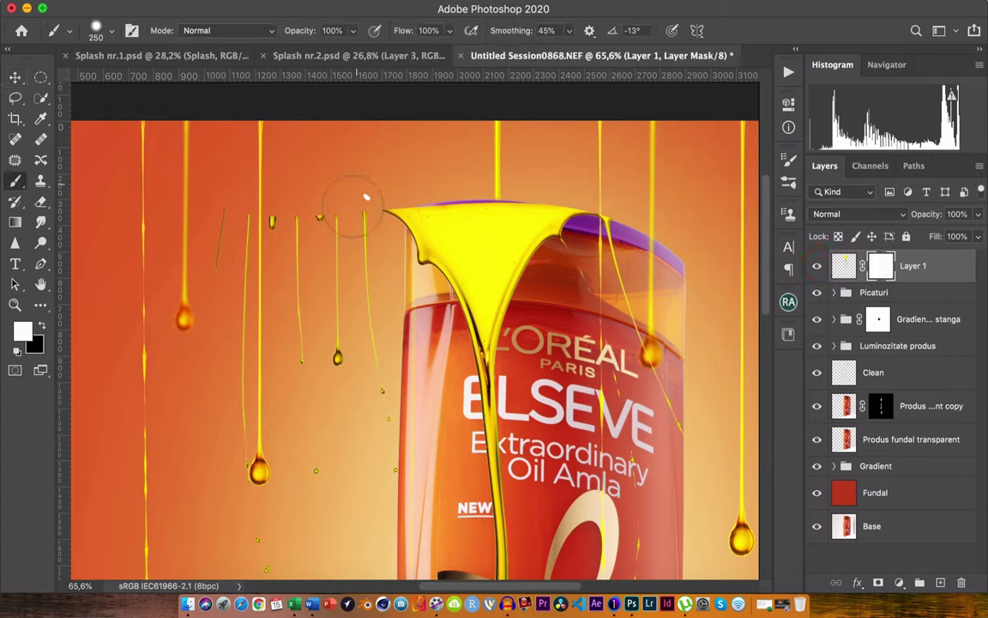
key("x")
mouse_move(326, 182)
left_mouse_down()
mouse_move(325, 283)
mouse_move(267, 373)
left_mouse_up()
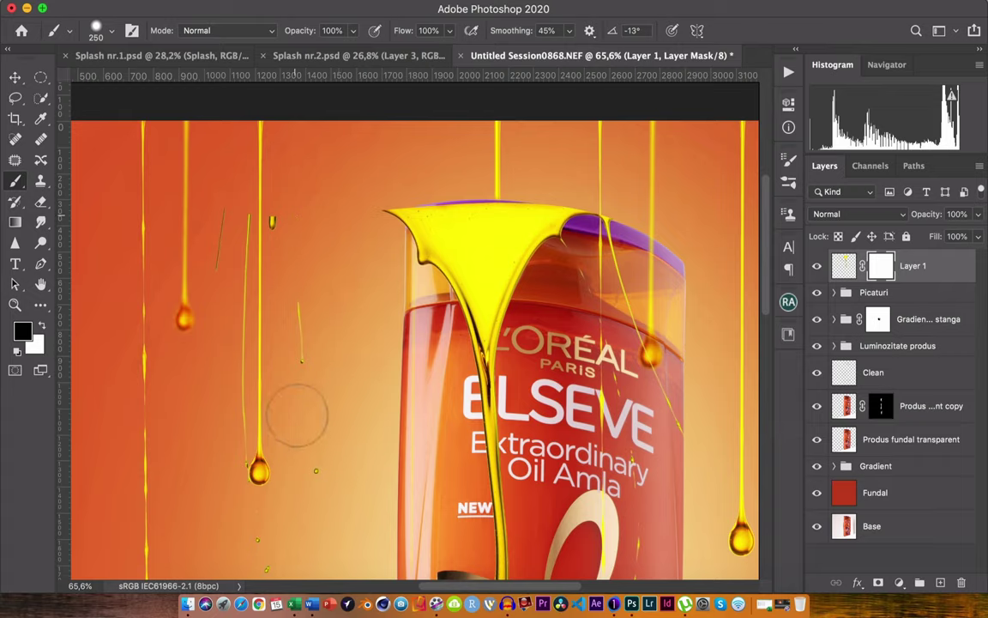
left_click_drag(231, 198, 253, 501)
left_click_drag(257, 549, 214, 189)
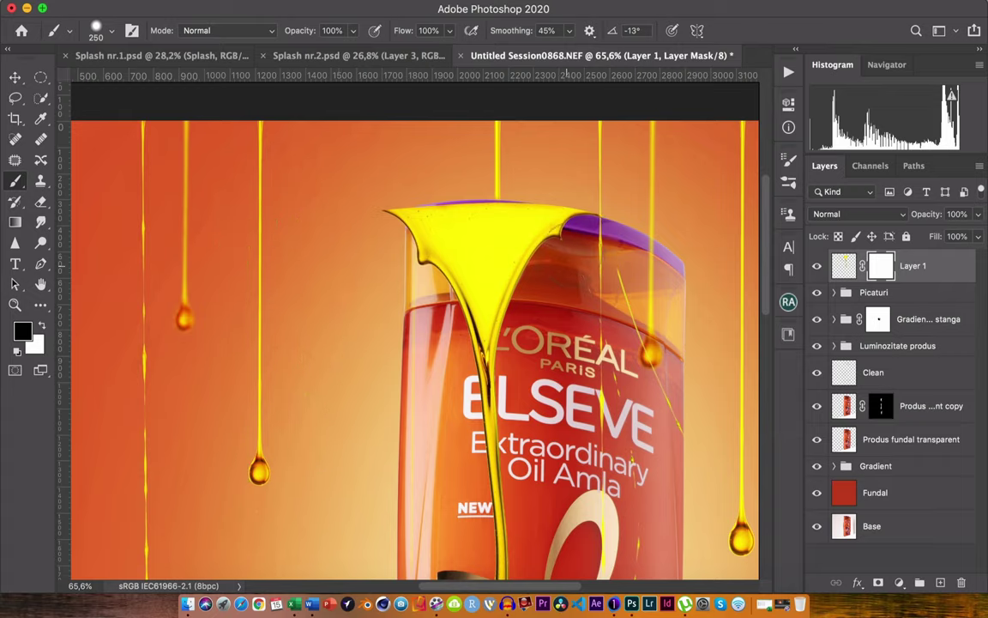
scroll(347, 373, "down", 2)
scroll(348, 373, "down", 2)
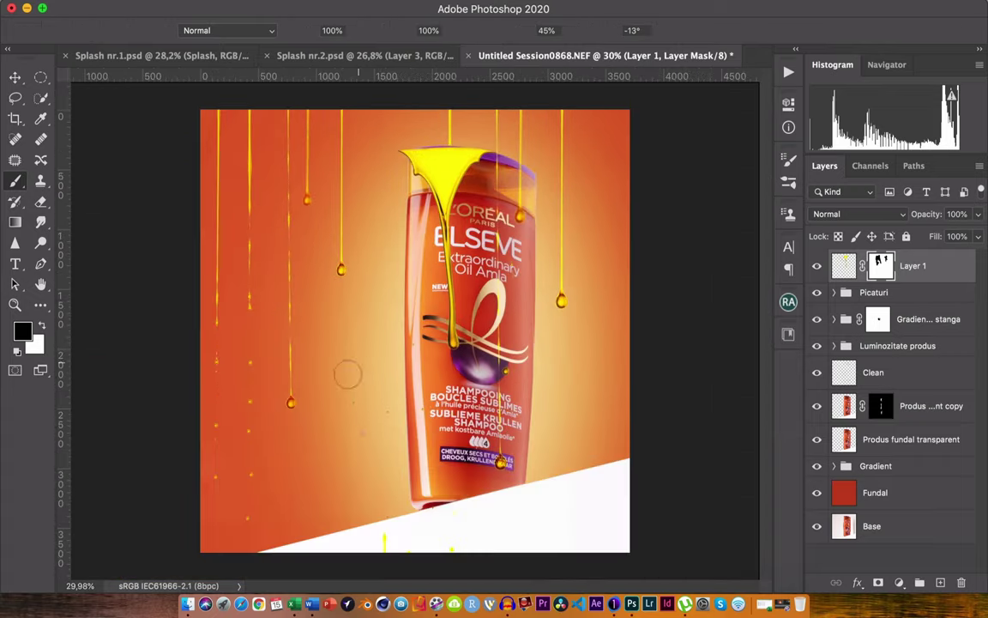
left_click_drag(348, 374, 467, 517)
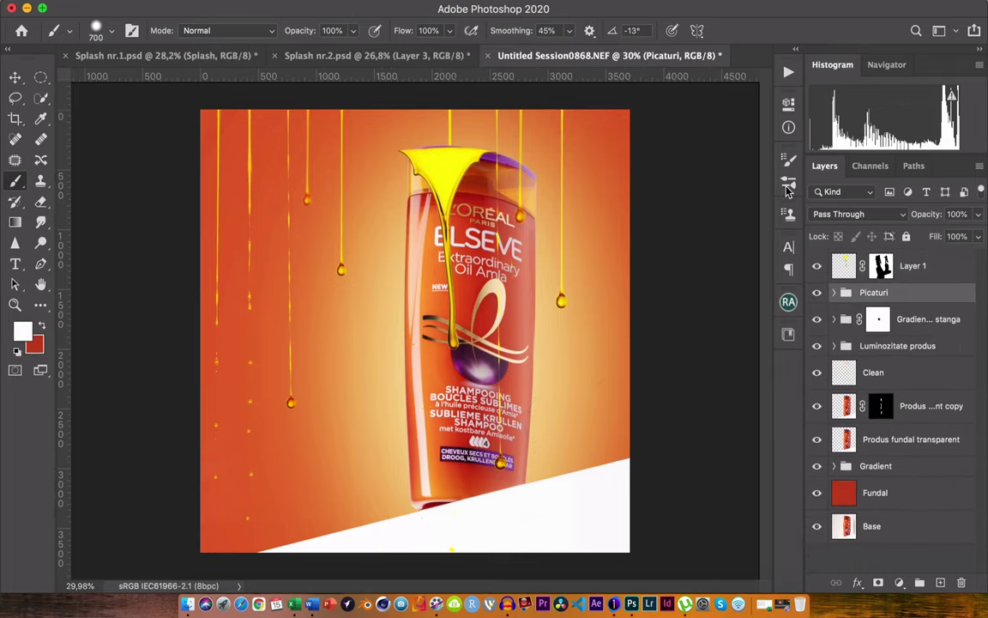
left_click(849, 269)
scroll(415, 331, "up", 2)
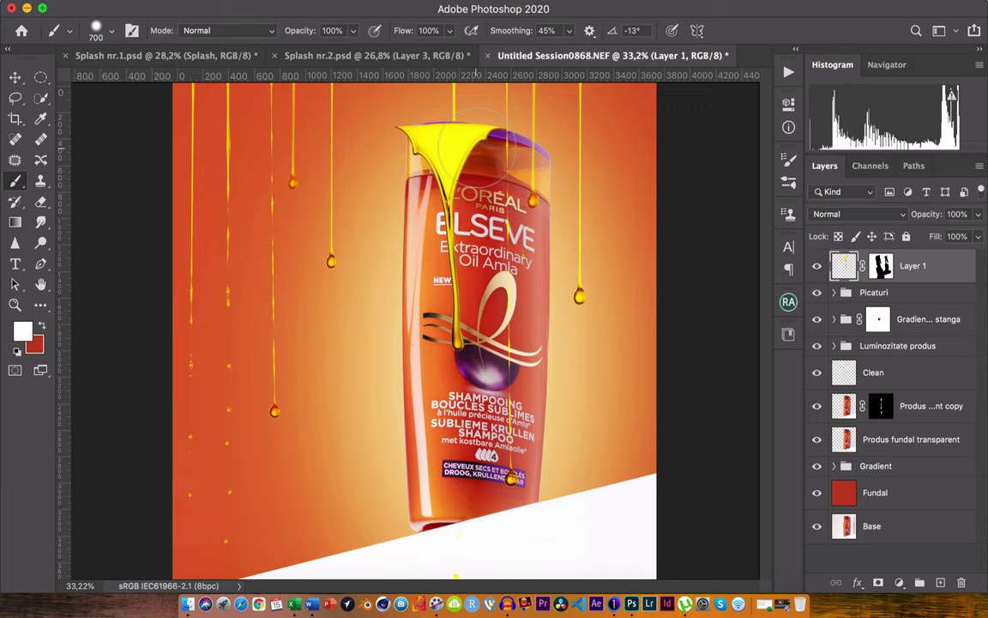
scroll(481, 257, "up", 1)
scroll(510, 210, "up", 2)
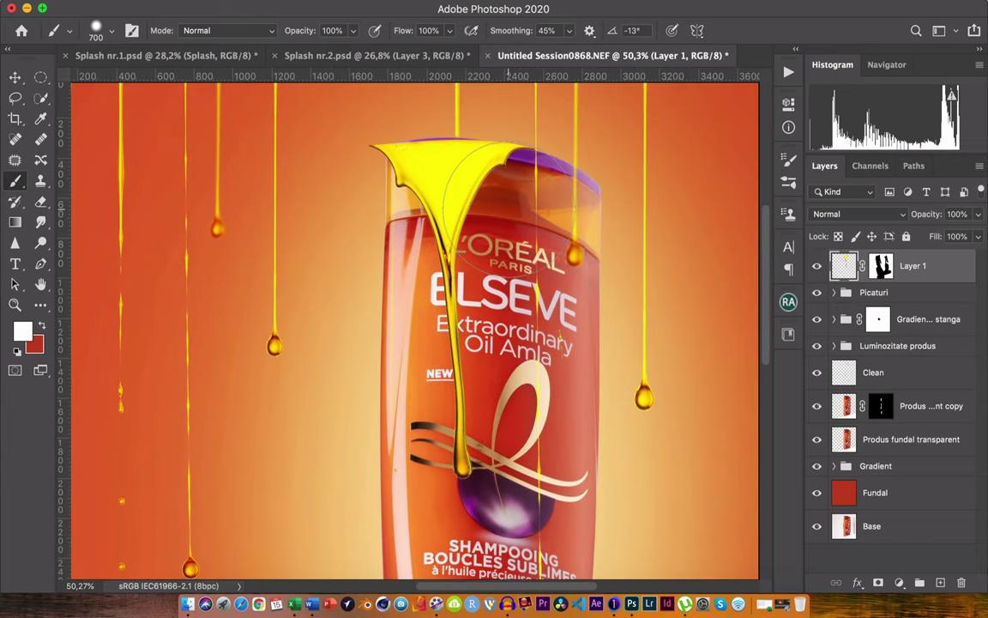
Warp the yellow splash's top and side edges so it wraps over the cap
key("ctrl+t")
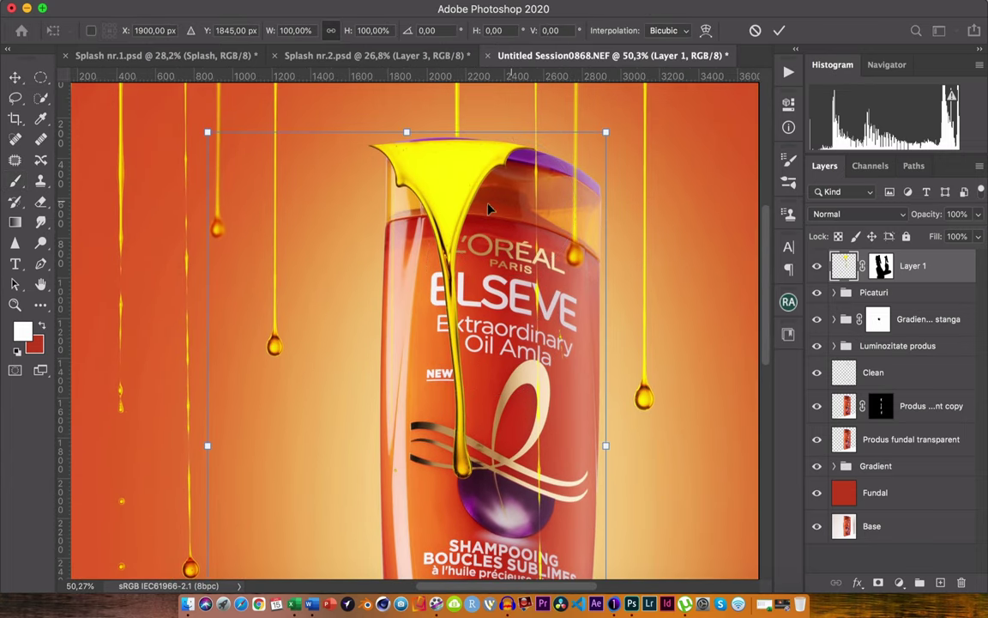
right_click(335, 210)
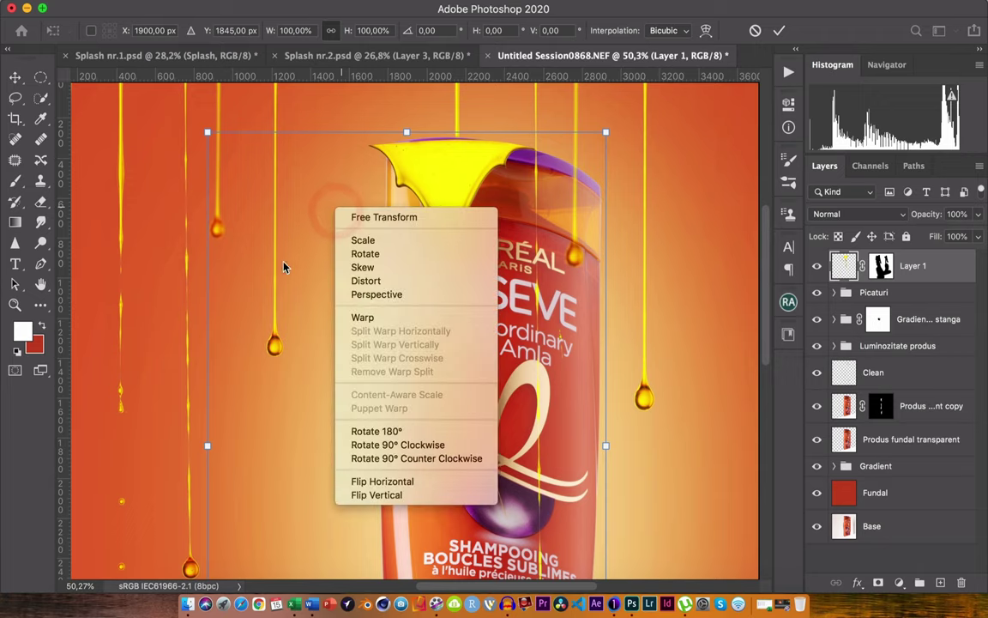
left_click(371, 318)
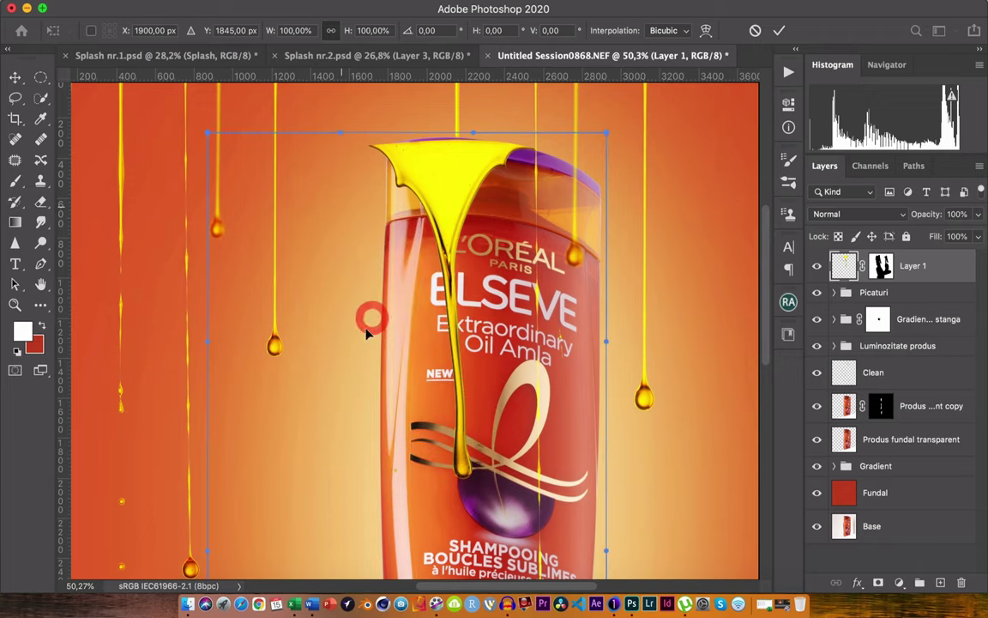
scroll(426, 135, "up", 1)
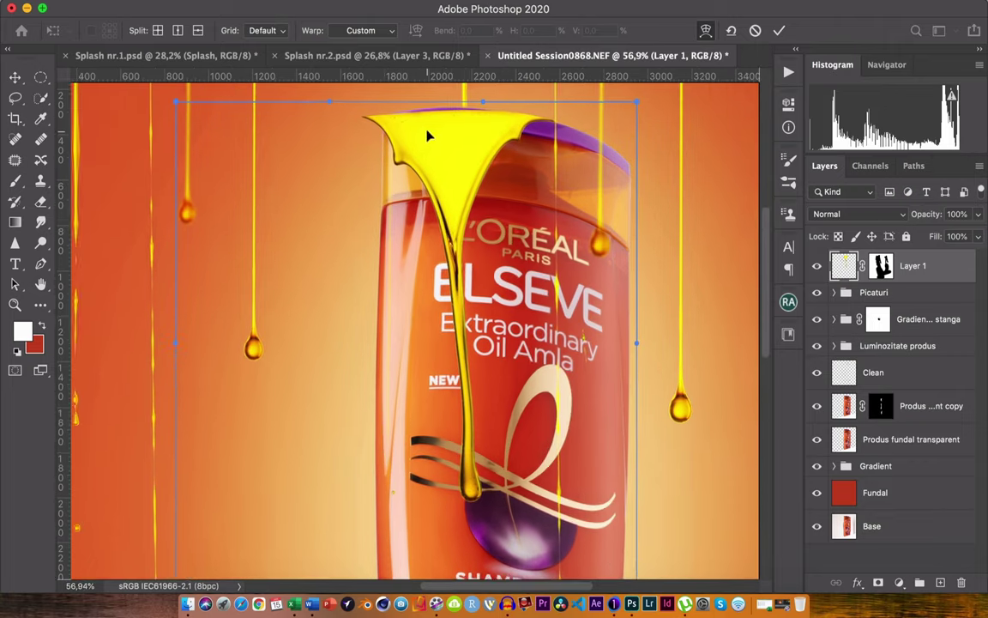
scroll(416, 139, "up", 2)
scroll(412, 148, "up", 1)
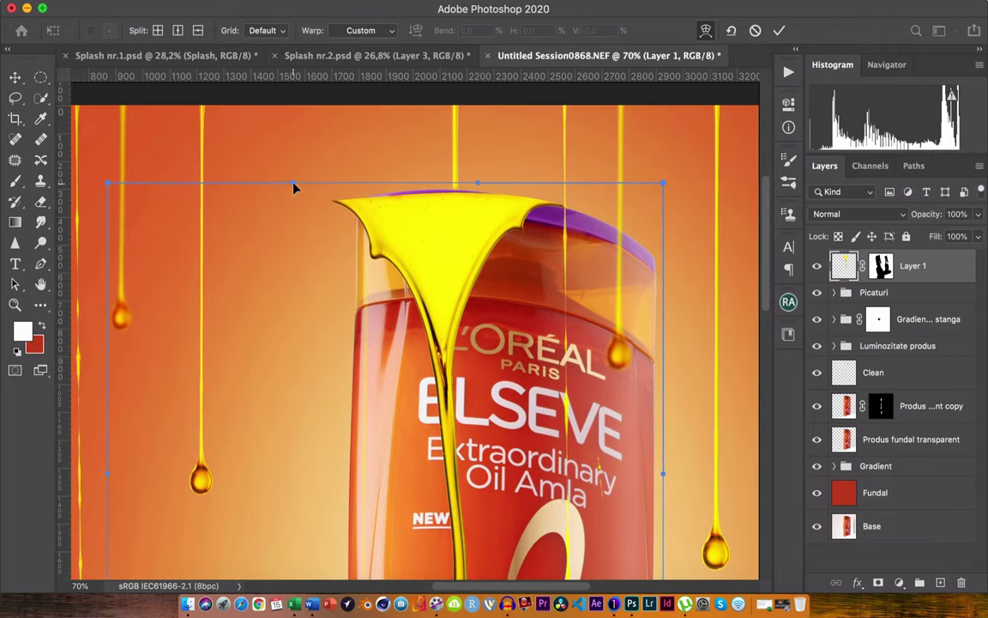
left_click_drag(343, 187, 355, 171)
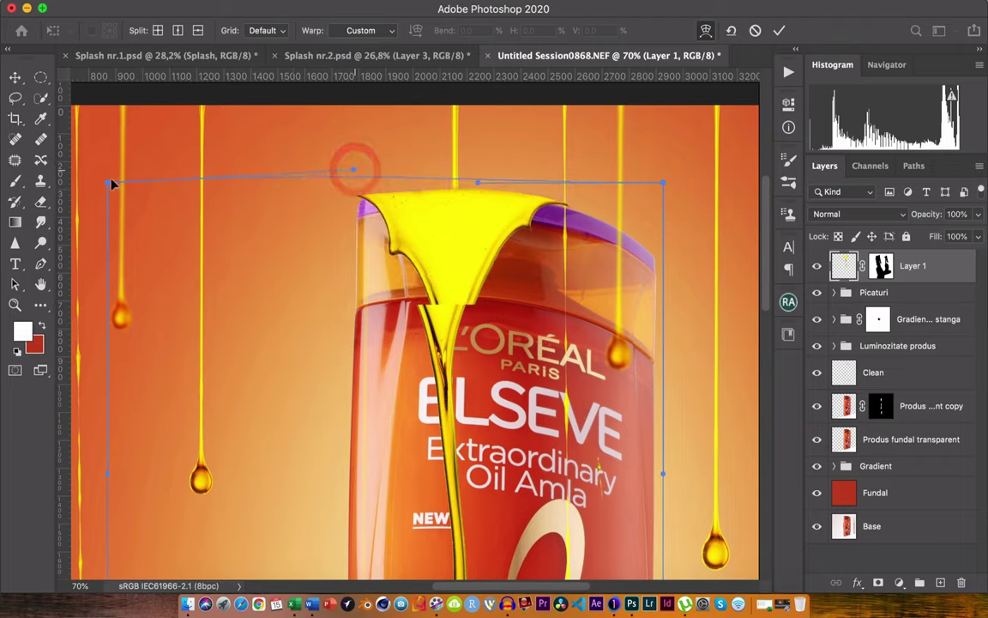
left_click_drag(112, 195, 129, 200)
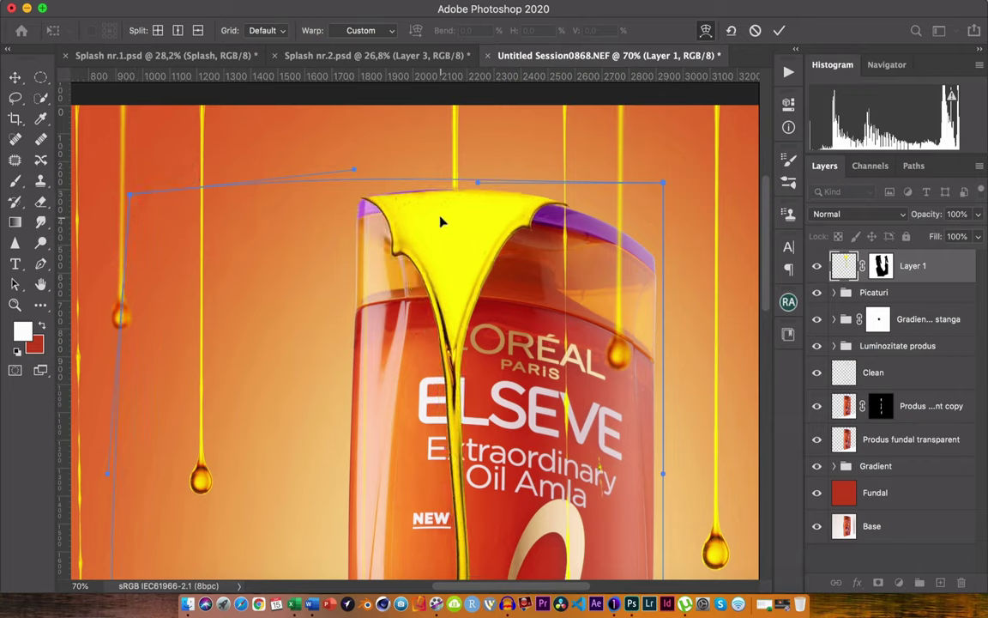
left_click_drag(353, 171, 351, 178)
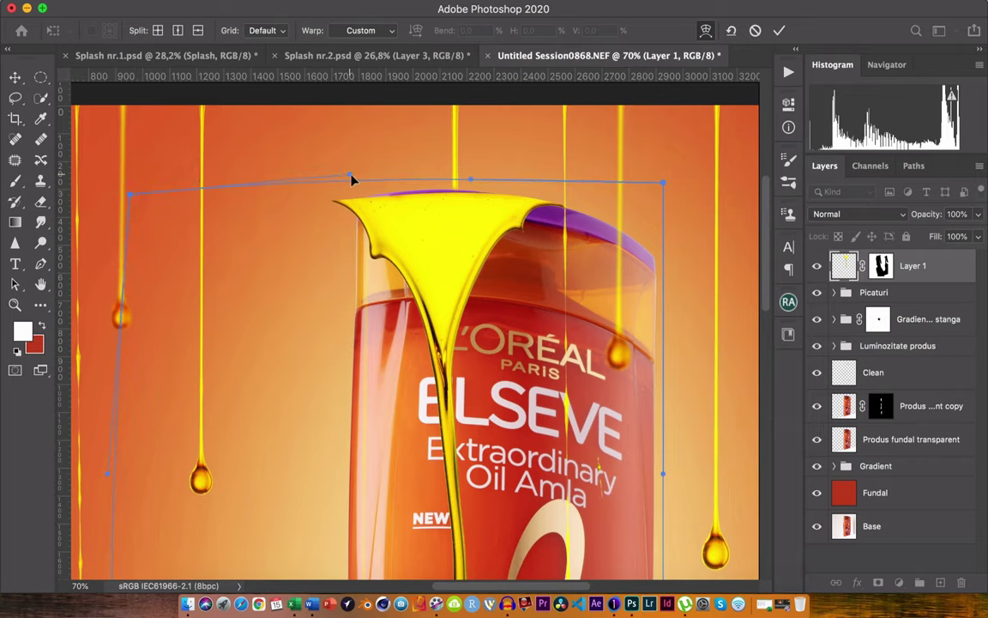
left_click_drag(663, 182, 655, 187)
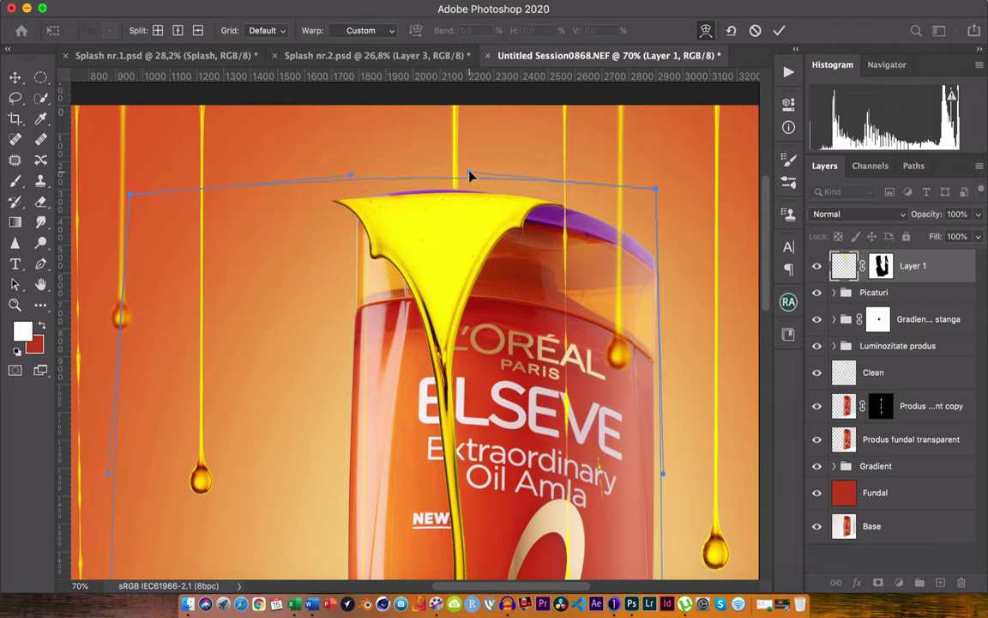
Adjust the splash's top-left corner, shift it slightly left and apply the transformation
right_click(429, 273)
left_click(470, 282)
mouse_move(106, 171)
left_mouse_down()
mouse_move(112, 179)
mouse_move(103, 175)
left_mouse_up()
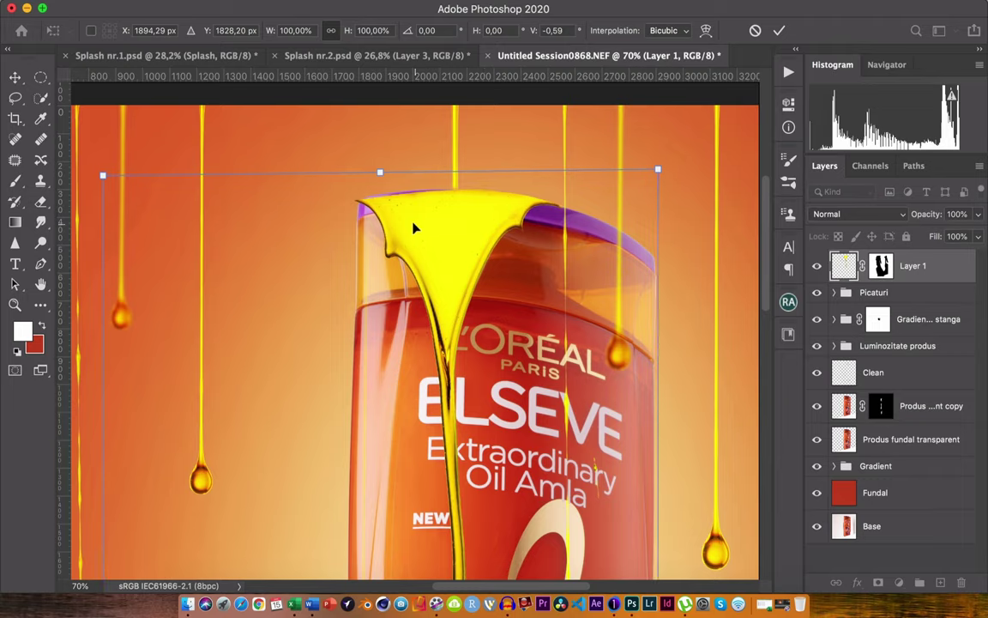
left_click_drag(415, 227, 452, 202)
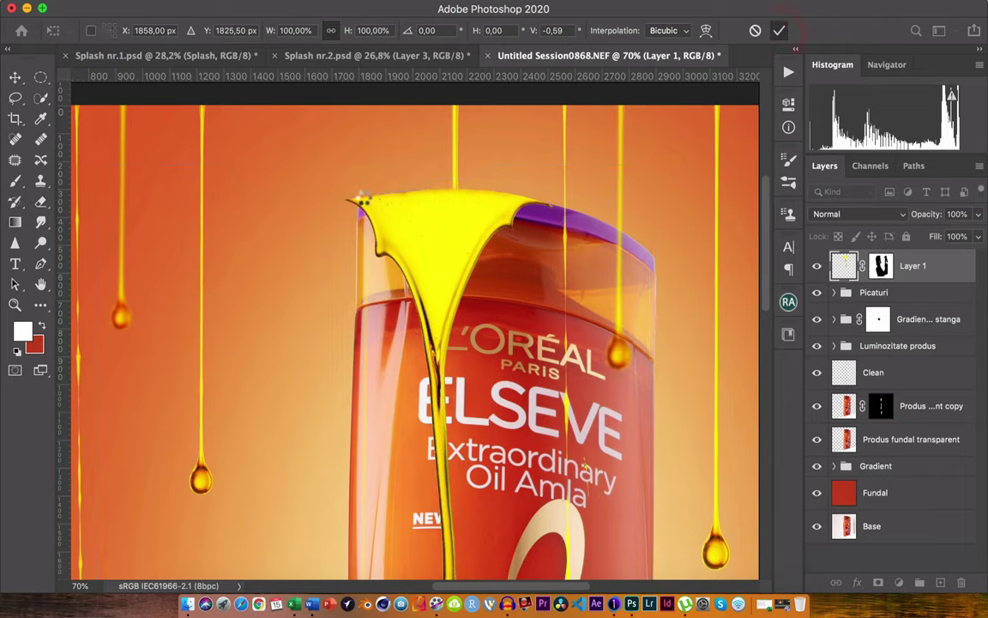
key("Return")
key("b")
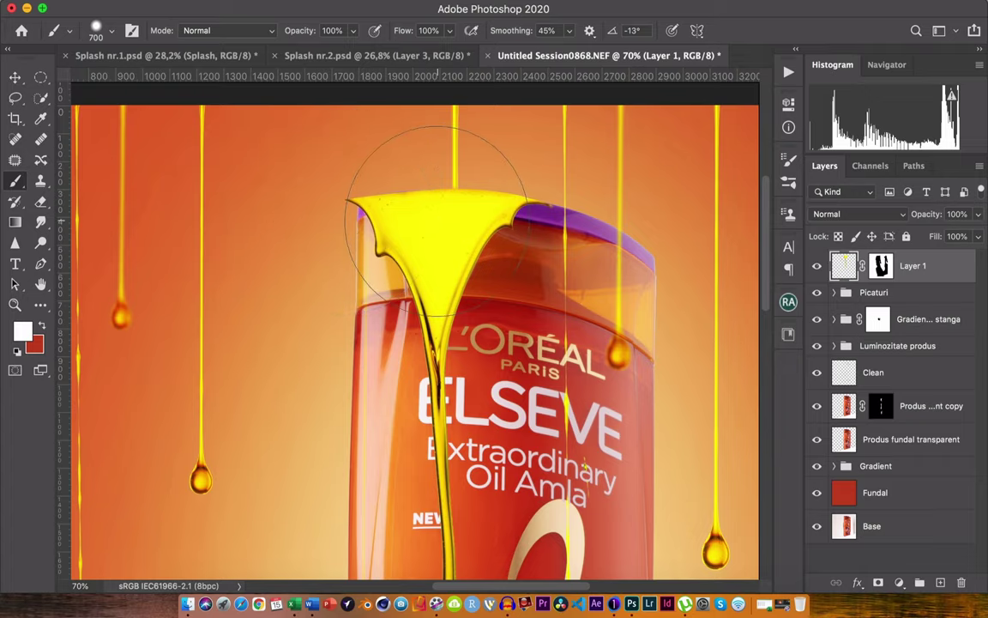
Change Layer 1's blend mode from Normal to Overlay
scroll(437, 215, "down", 5)
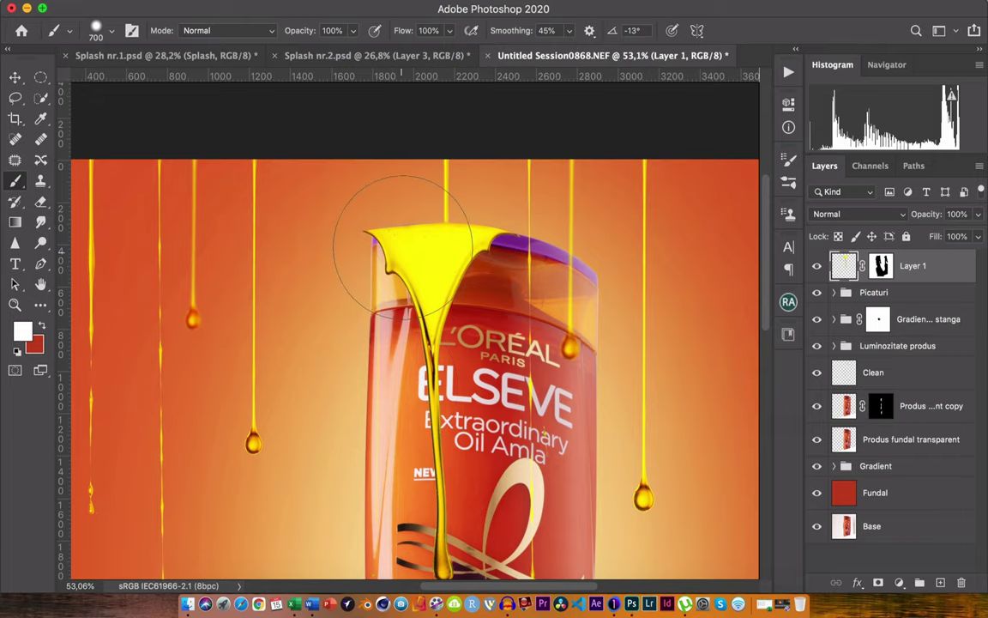
scroll(377, 330, "down", 2)
scroll(403, 283, "down", 1)
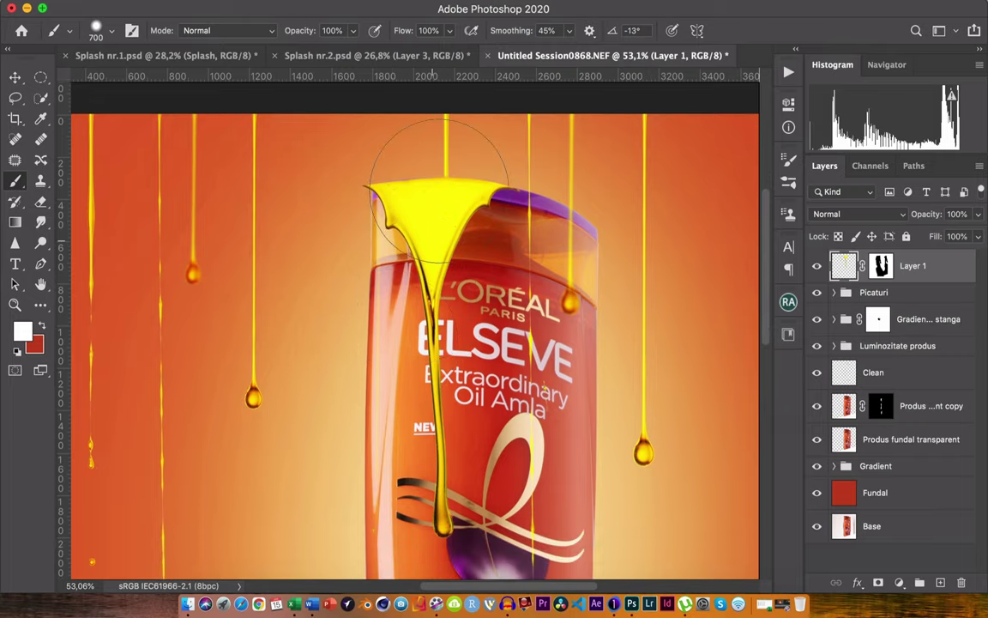
left_click(844, 216)
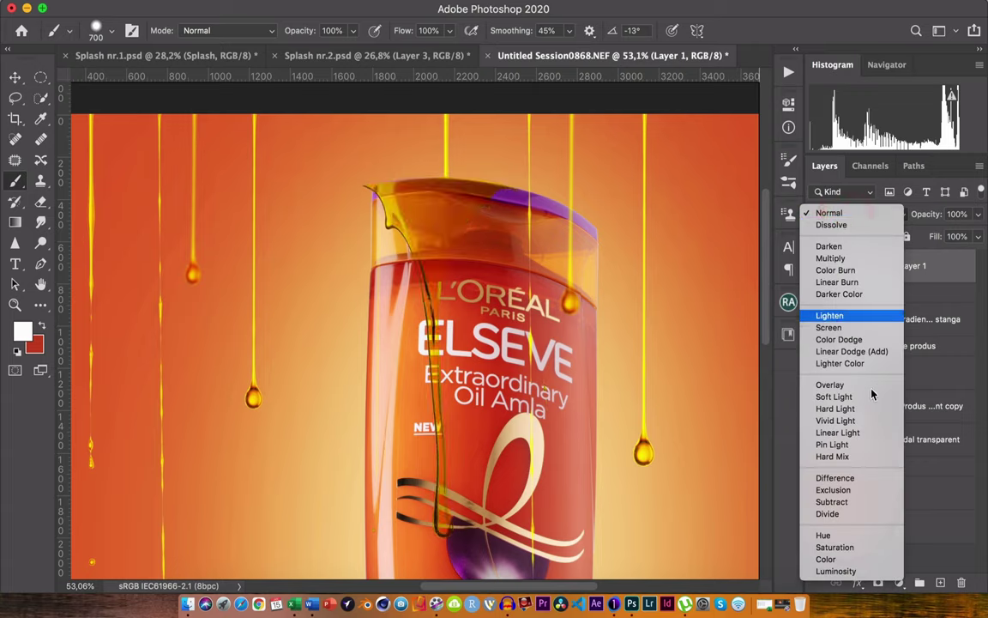
left_click(843, 388)
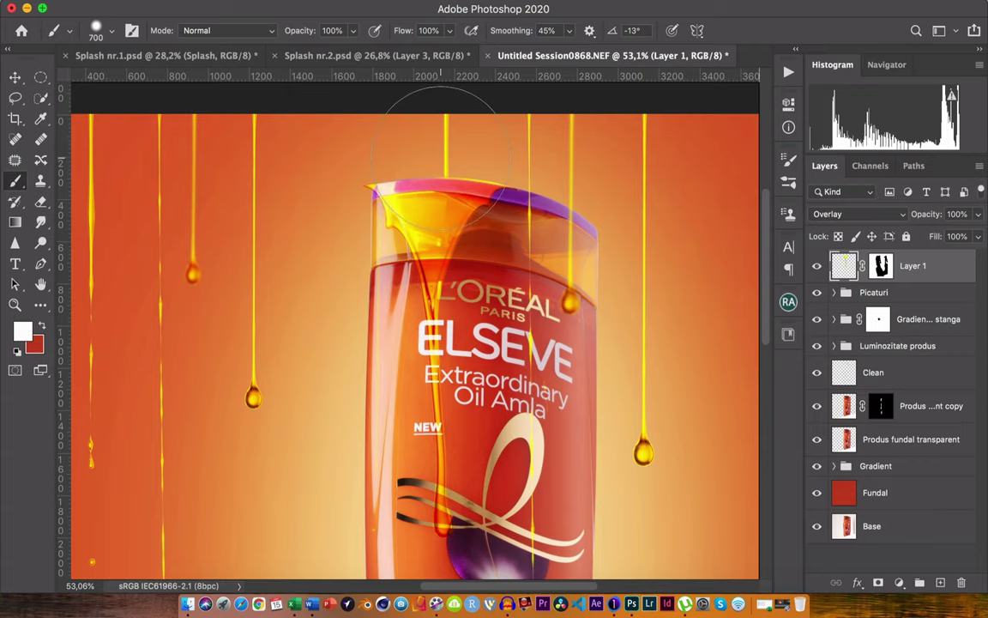
scroll(438, 172, "up", 2)
scroll(440, 176, "up", 2)
scroll(446, 180, "up", 1)
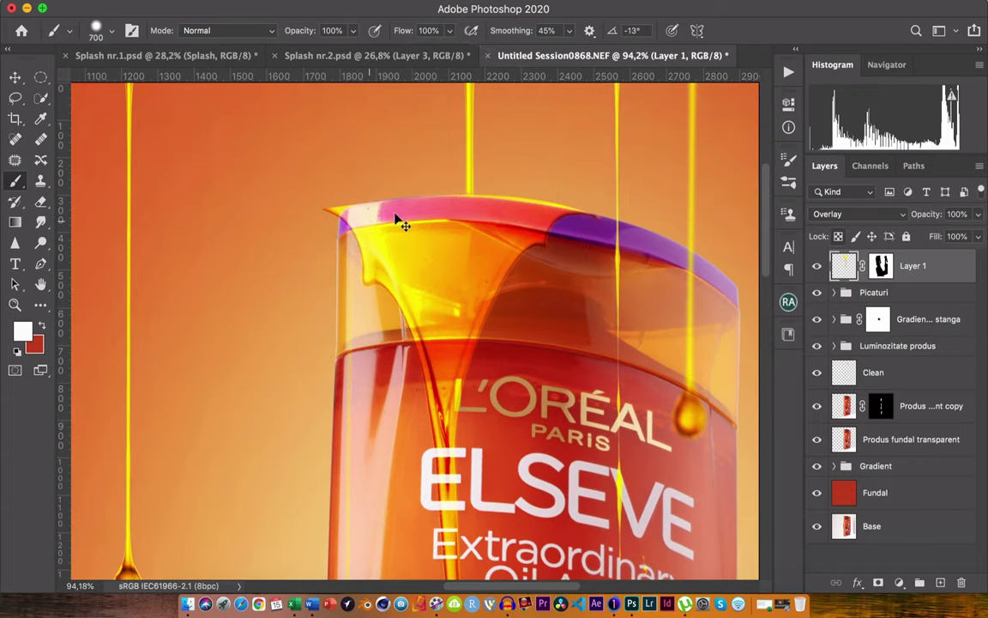
key("ctrl+t")
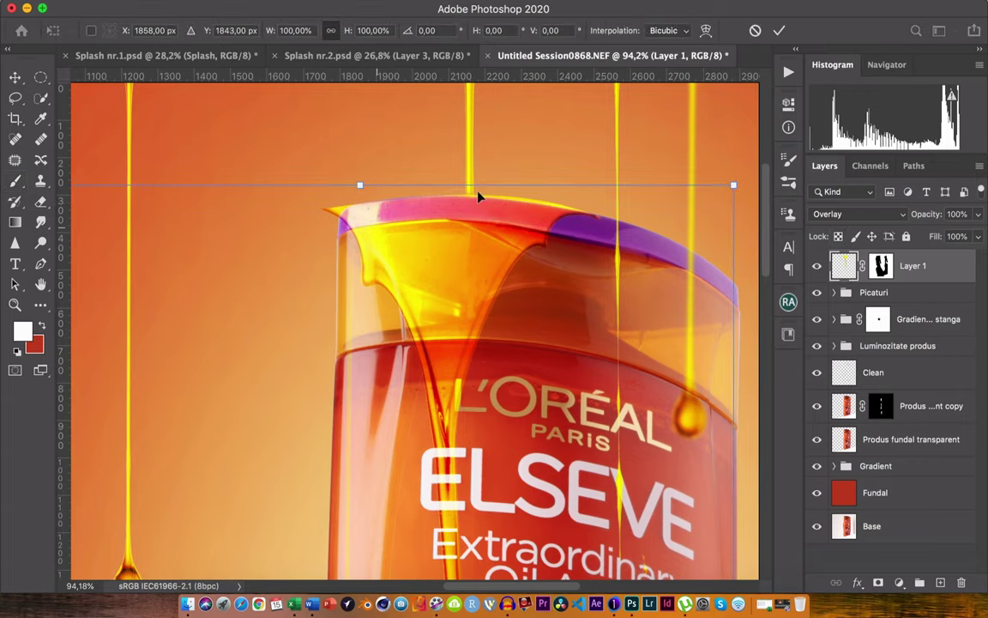
Warp the yellow oil layer to follow the cap's curve and commit it
right_click(392, 230)
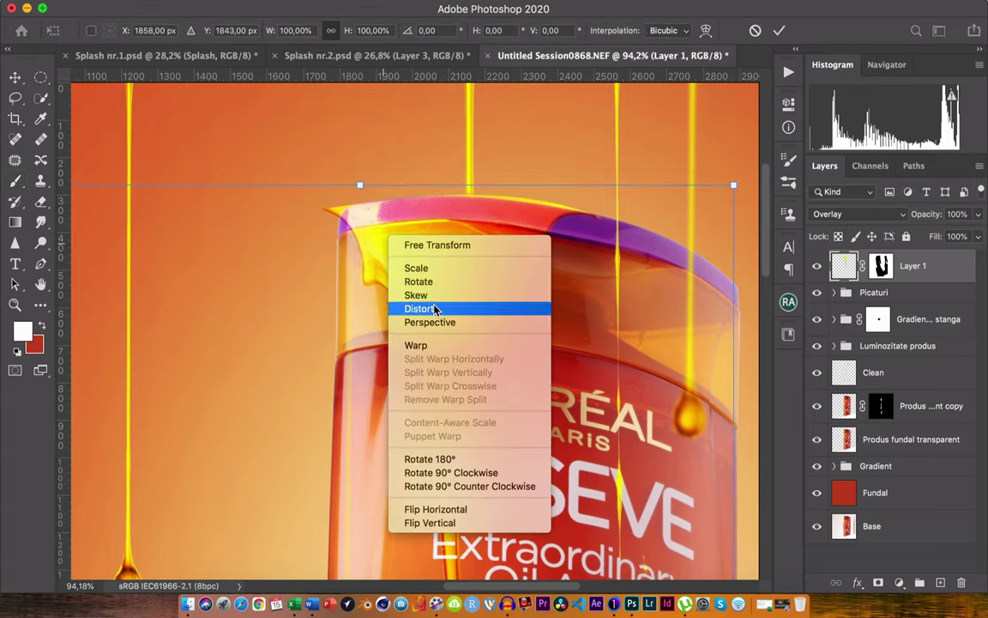
left_click(426, 347)
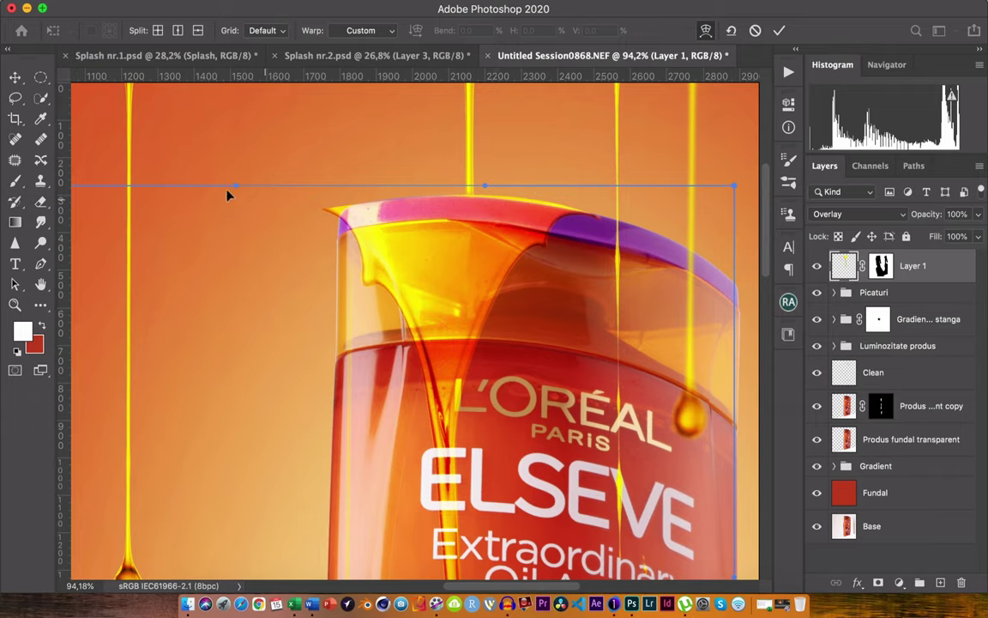
left_click_drag(236, 187, 444, 225)
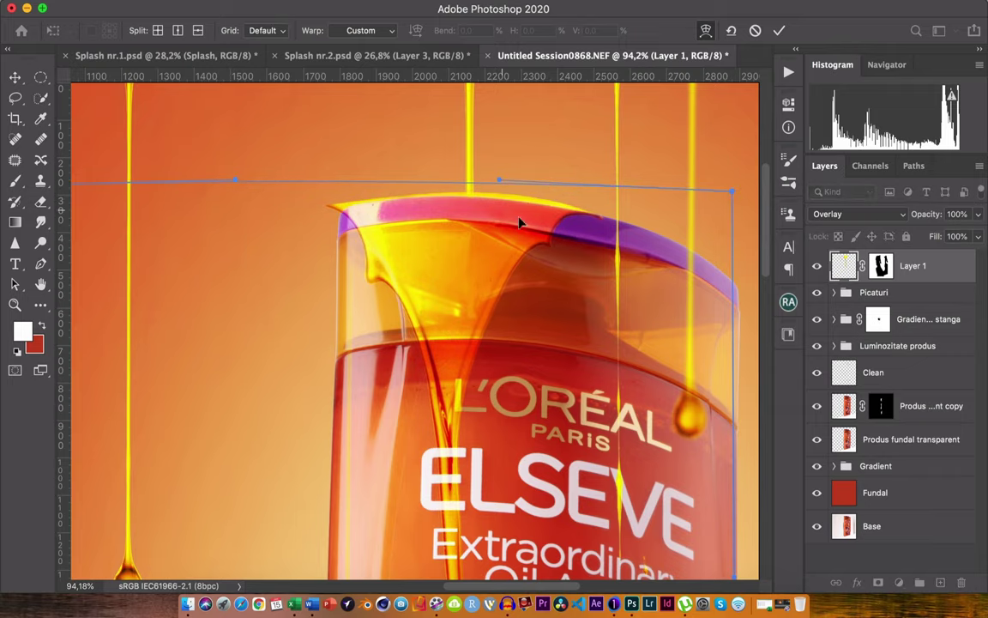
key("Return")
key("v")
Touch up Layer 1's mask with brushwork along the cap's left edge
key("b")
key("x")
key("d")
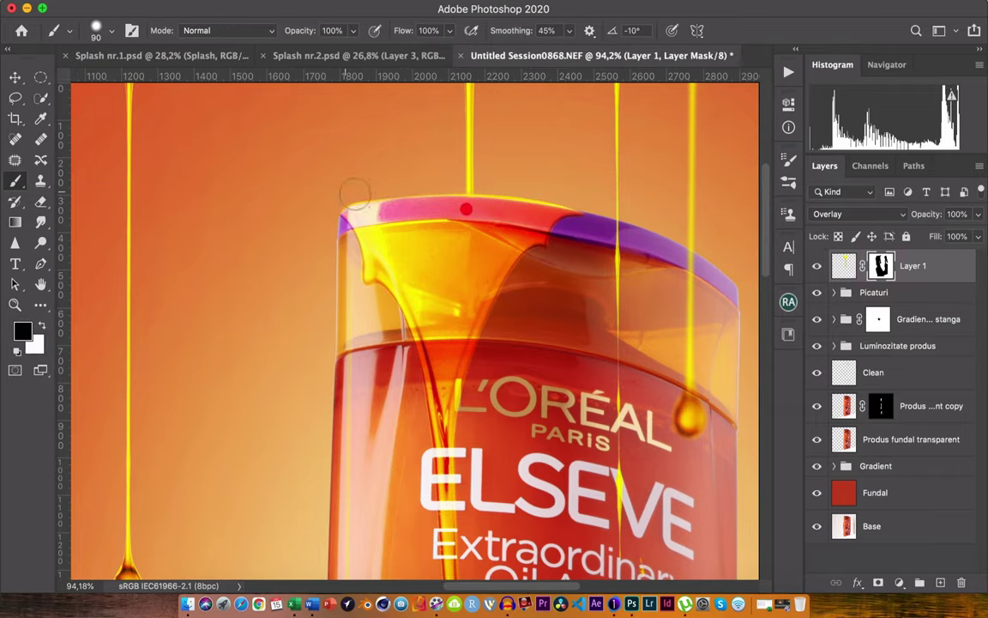
left_click_drag(421, 155, 330, 141)
key("x")
key("x")
key("x")
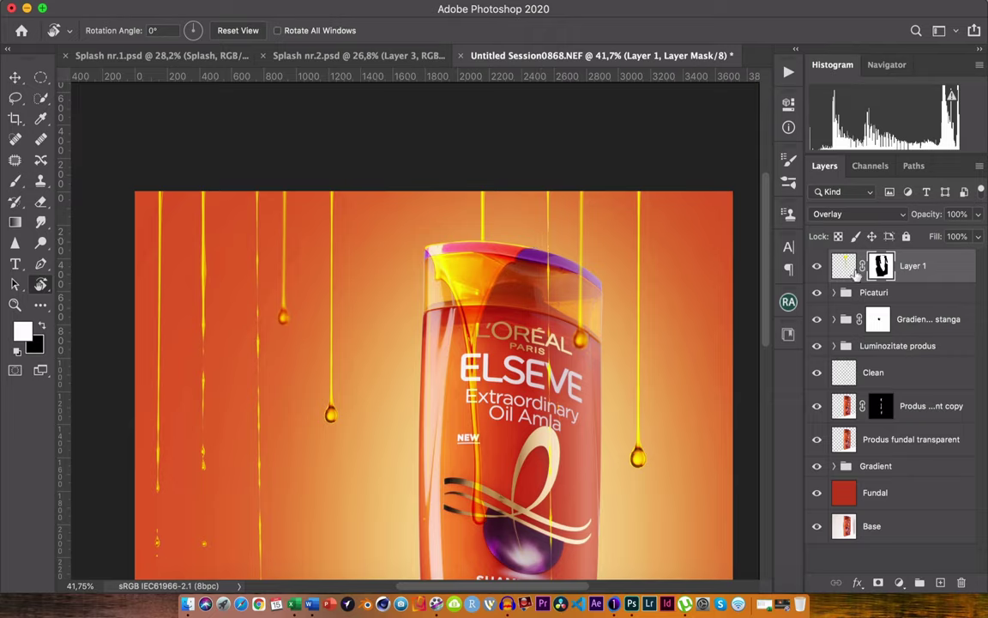
Select Layer 1's drip over the bottle, trim stray strokes, and copy it to Layer 2
left_click(842, 268)
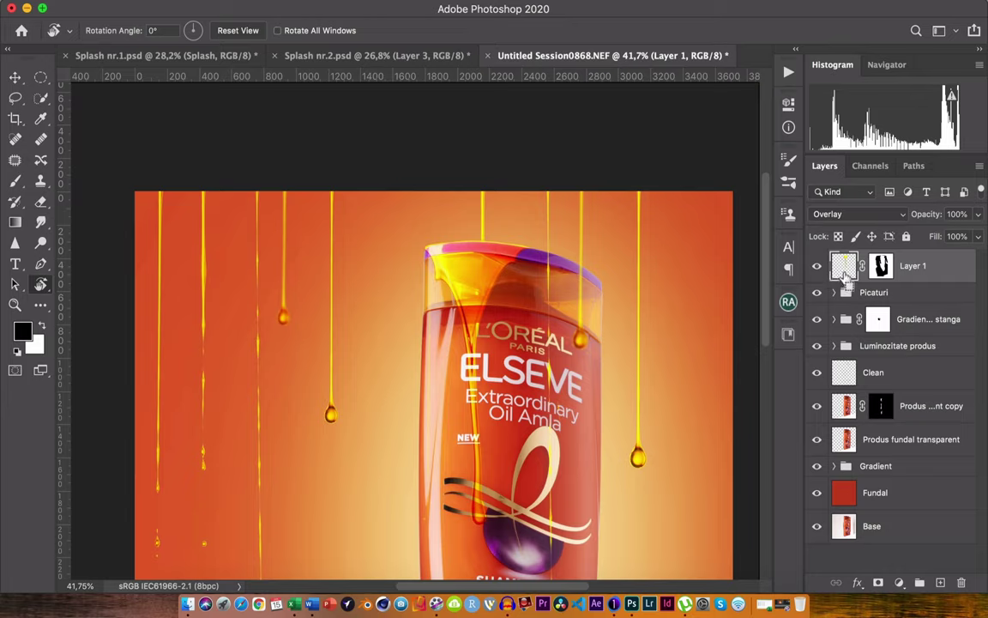
left_click(845, 269, "ctrl")
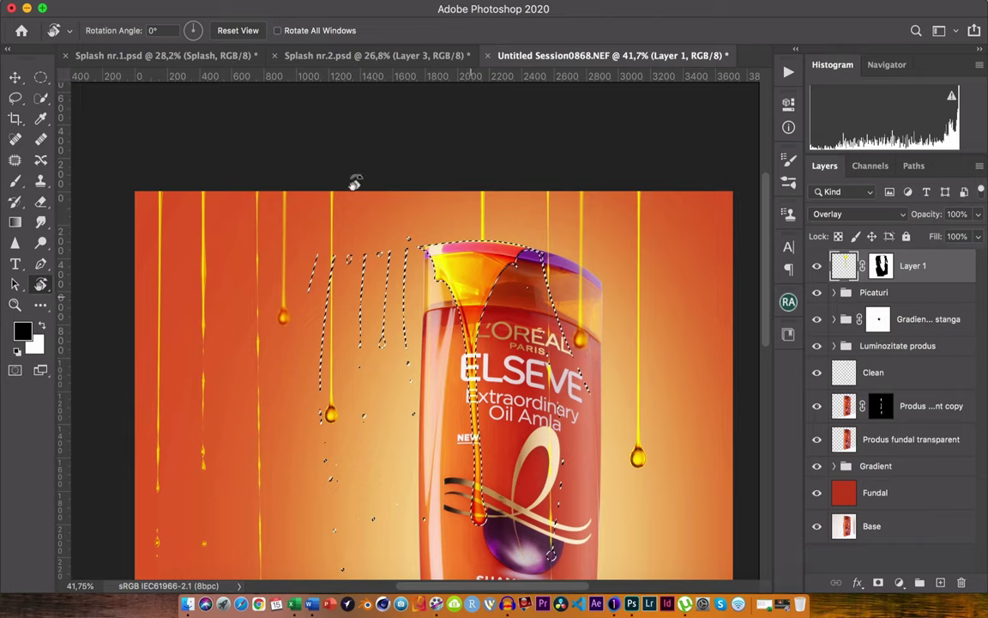
left_click(40, 99)
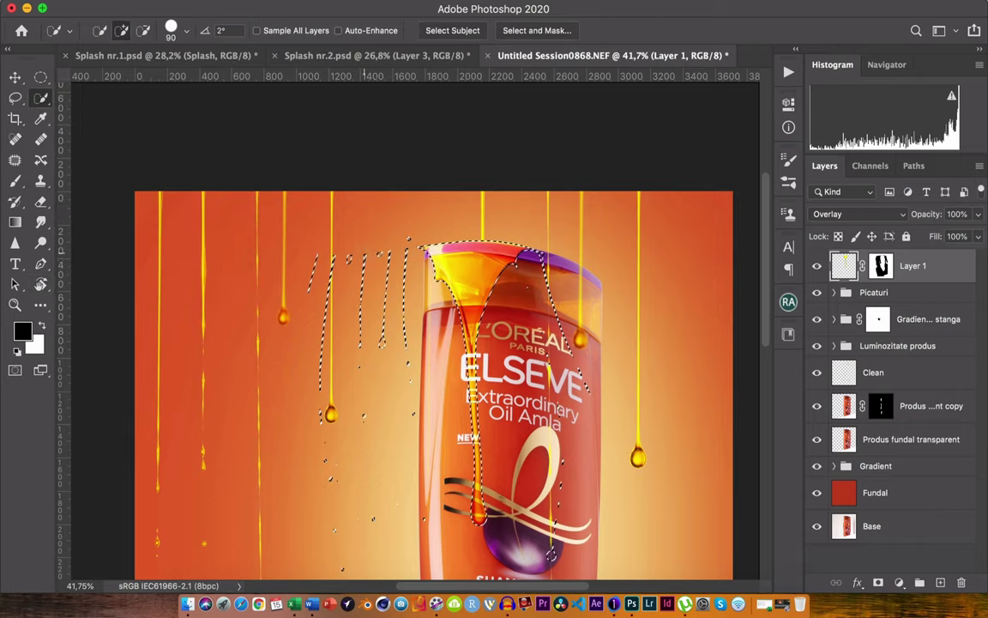
key("alt")
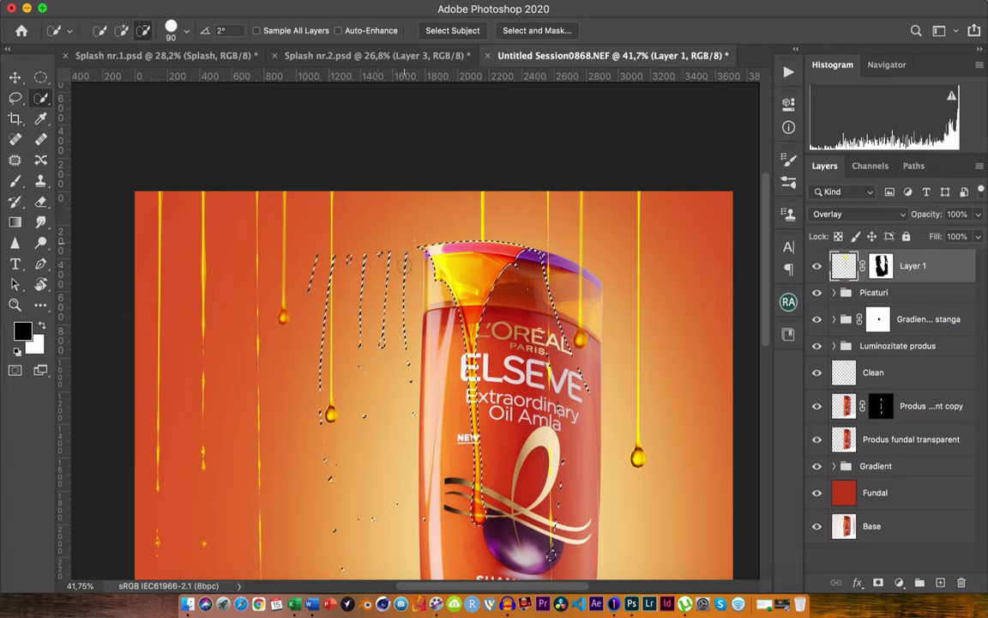
left_click_drag(403, 320, 412, 398)
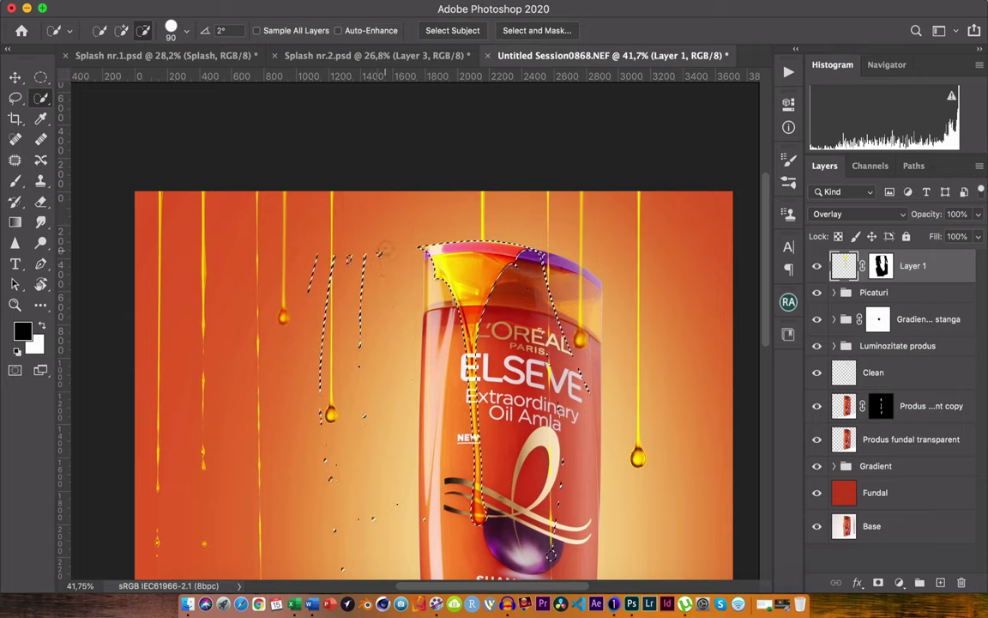
left_click_drag(360, 266, 327, 425)
left_click_drag(496, 497, 562, 517)
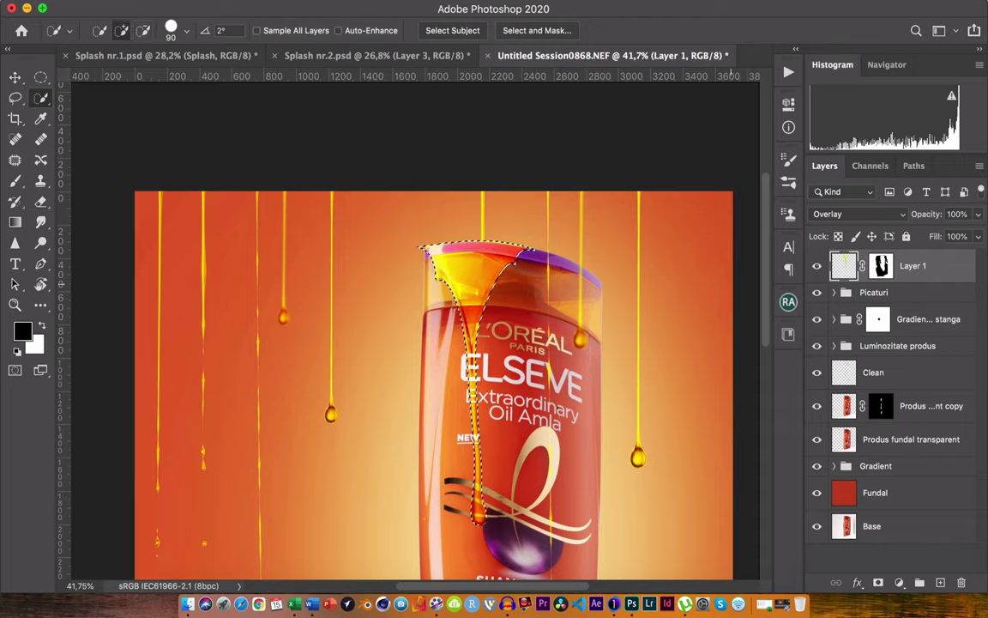
key("ctrl+j")
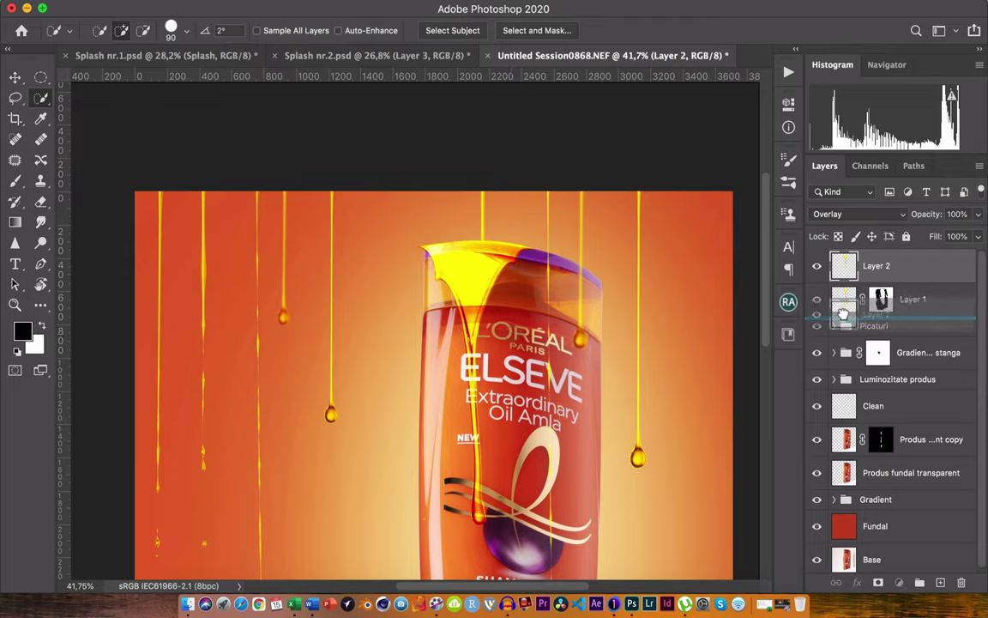
Move Layer 2 below Layer 1 and load its drip shape as a selection
left_click_drag(846, 267, 843, 310)
left_click(818, 271)
left_click(818, 271)
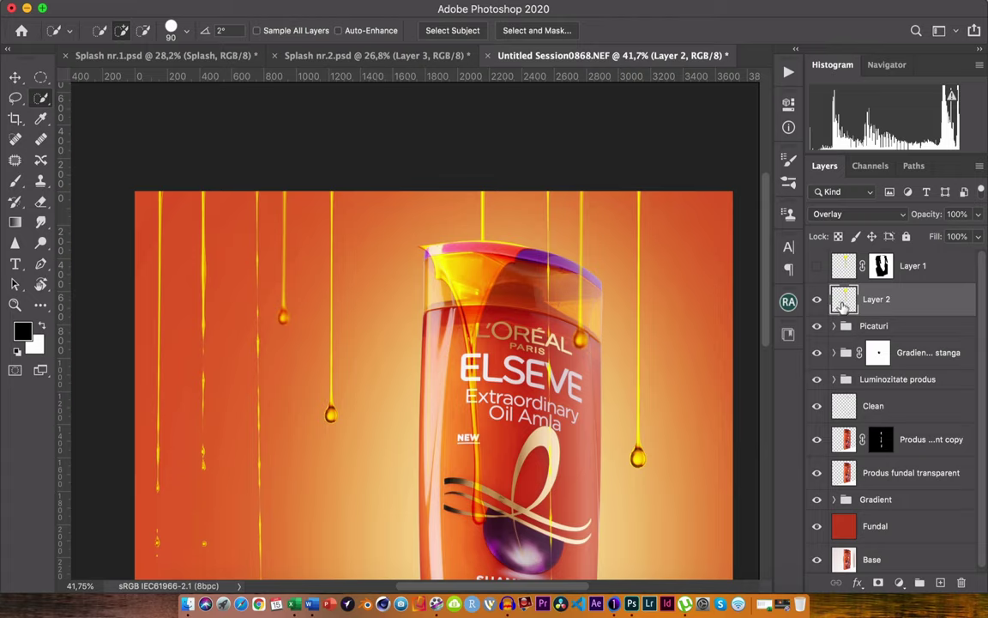
left_click(844, 300, "super")
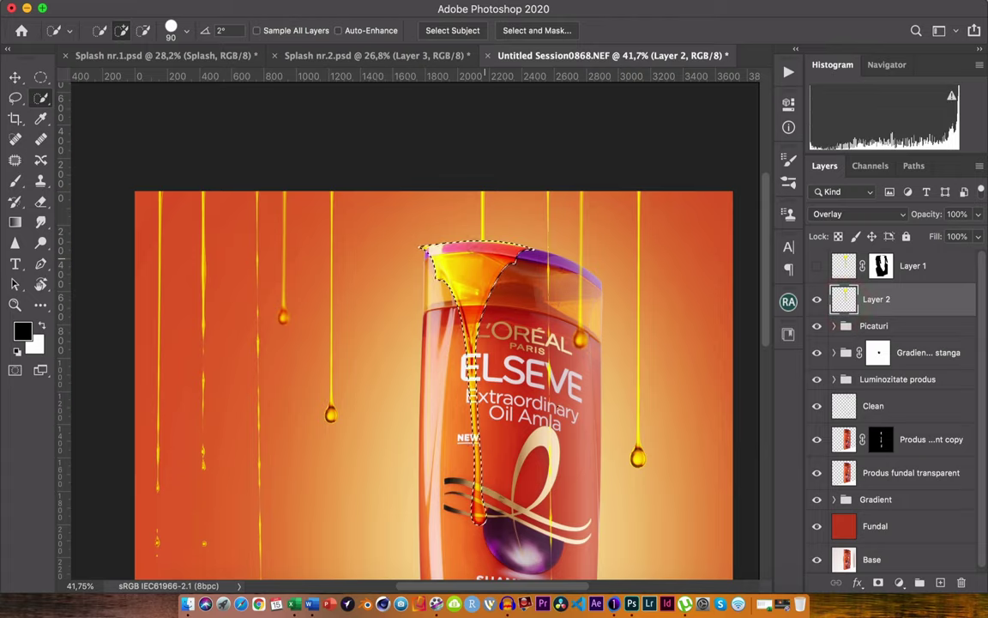
Paint Layer 2's drip selection solid black in Normal mode with a large brush
key("b")
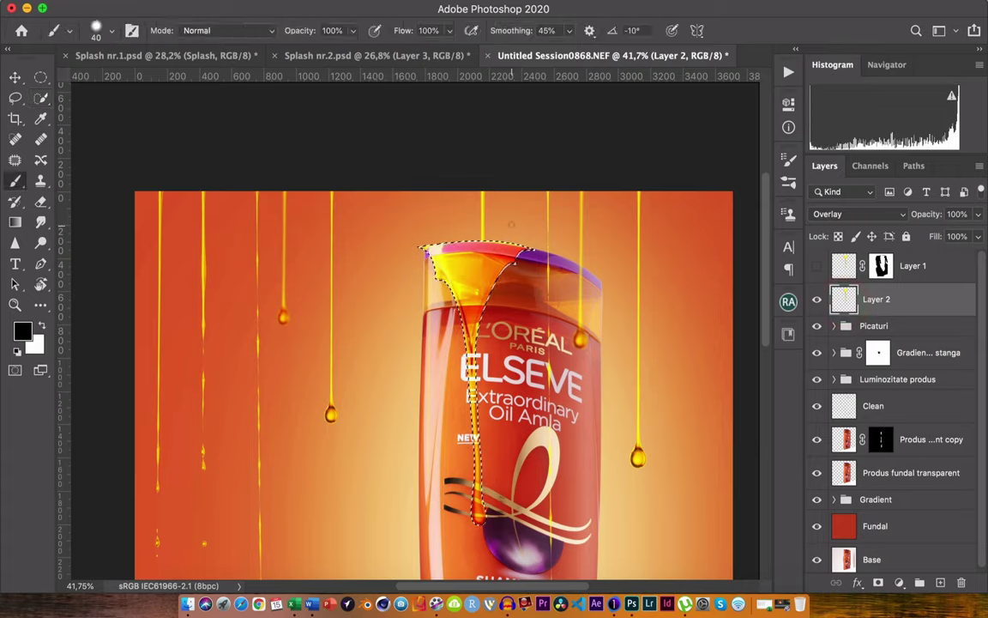
key("bracketright")
key("bracketright")
key("bracketright")
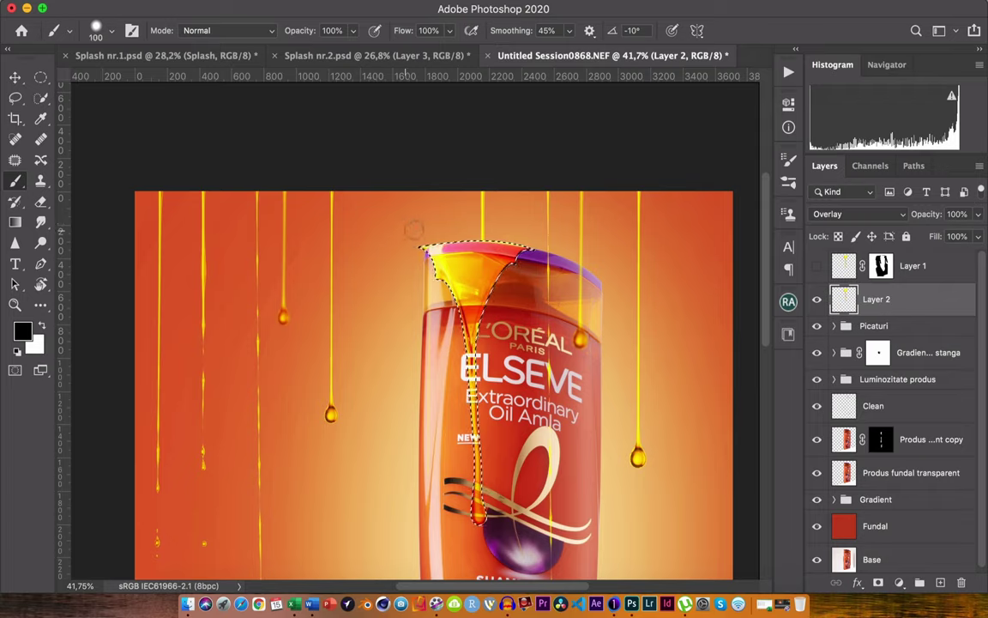
left_click_drag(420, 251, 493, 245)
key("bracketright")
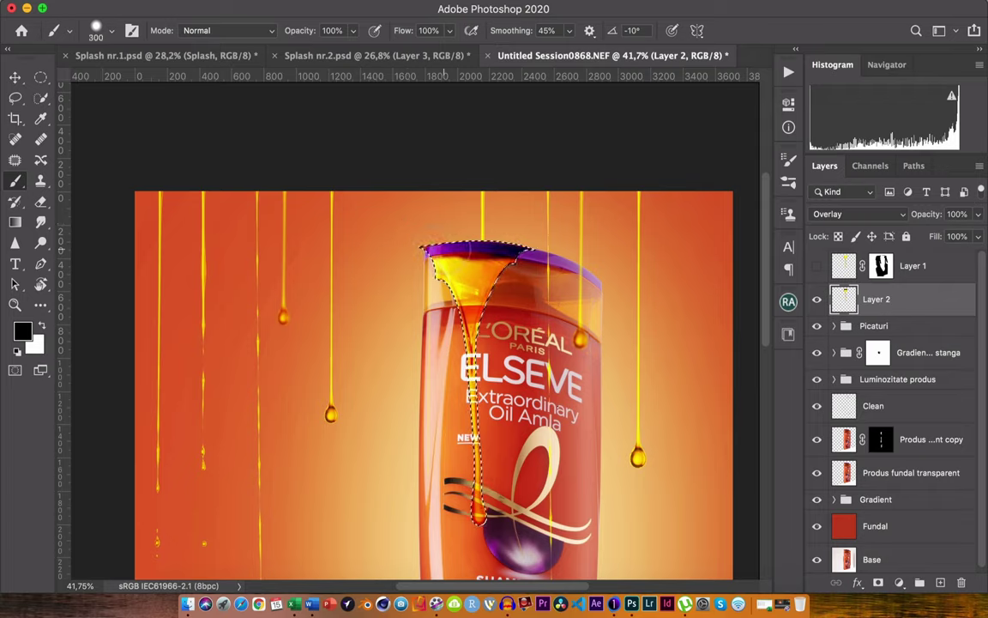
left_click(829, 214)
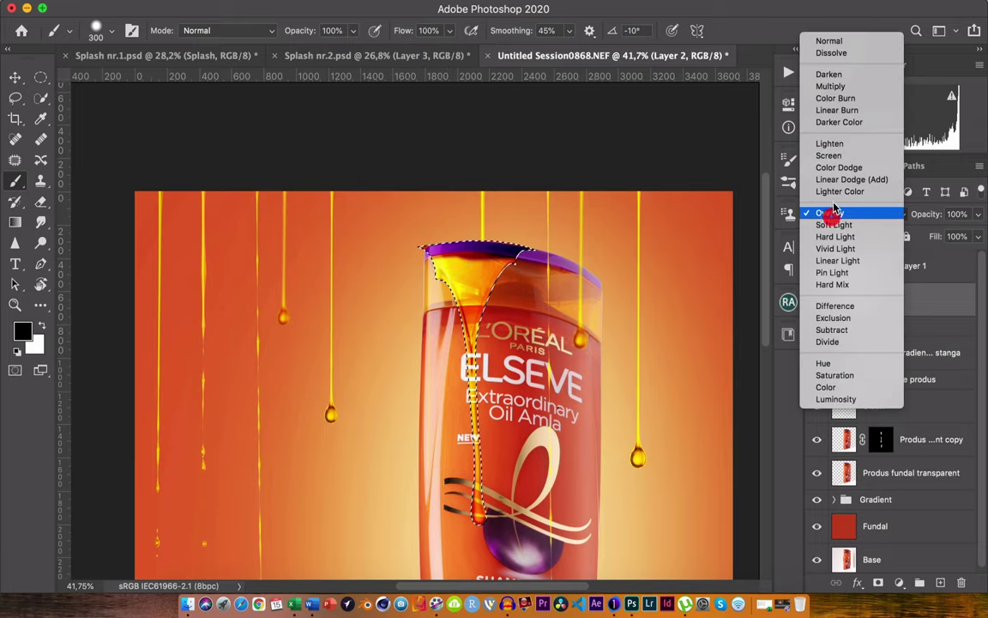
left_click(832, 40)
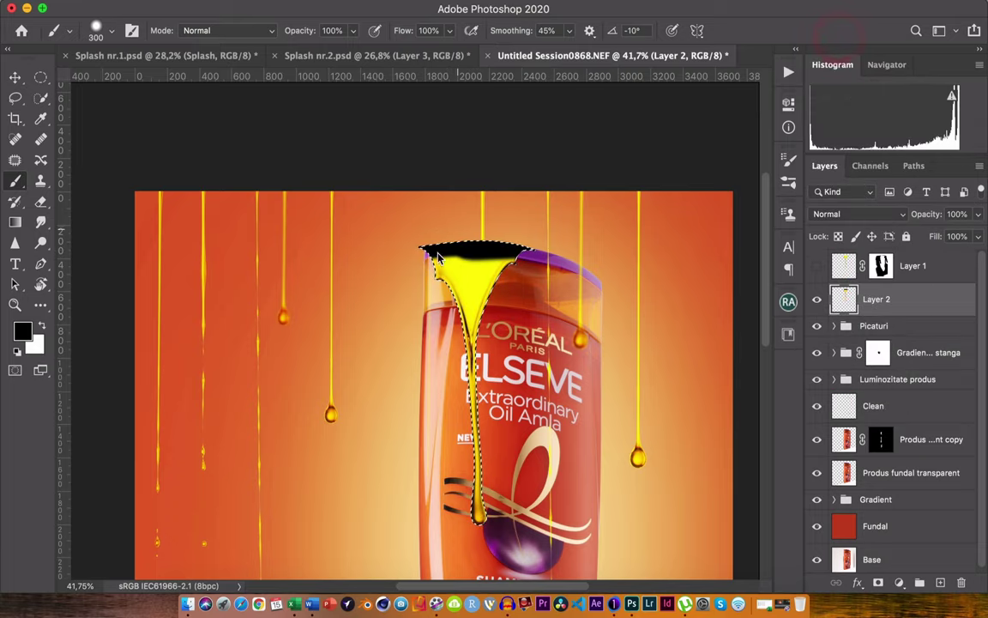
mouse_move(438, 257)
left_mouse_down()
mouse_move(428, 253)
mouse_move(474, 265)
mouse_move(480, 287)
mouse_move(477, 515)
left_mouse_up()
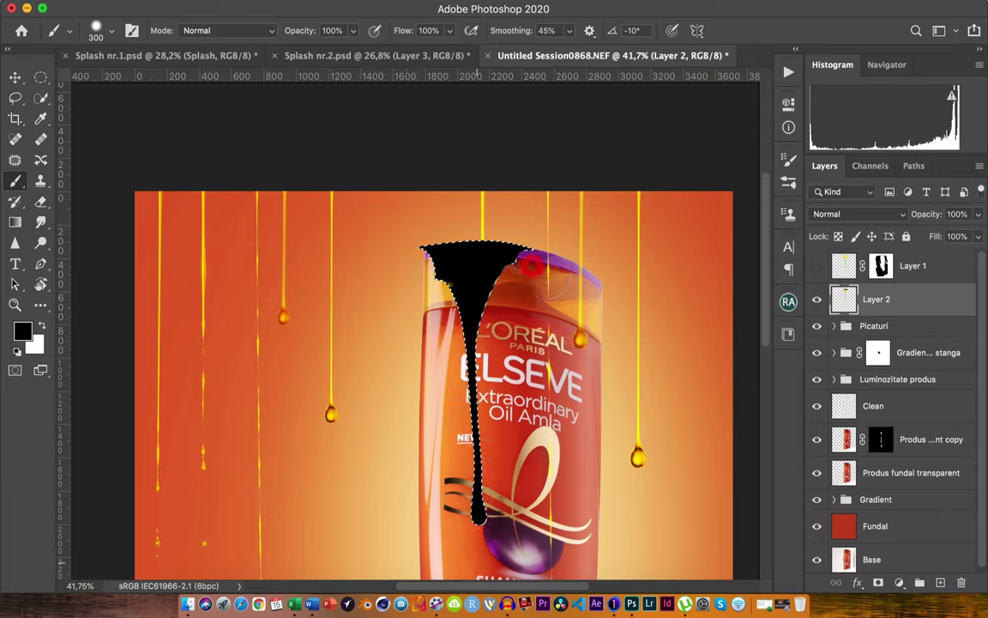
Set Layer 2 to Soft Light blending at about 27% opacity
left_click(855, 217)
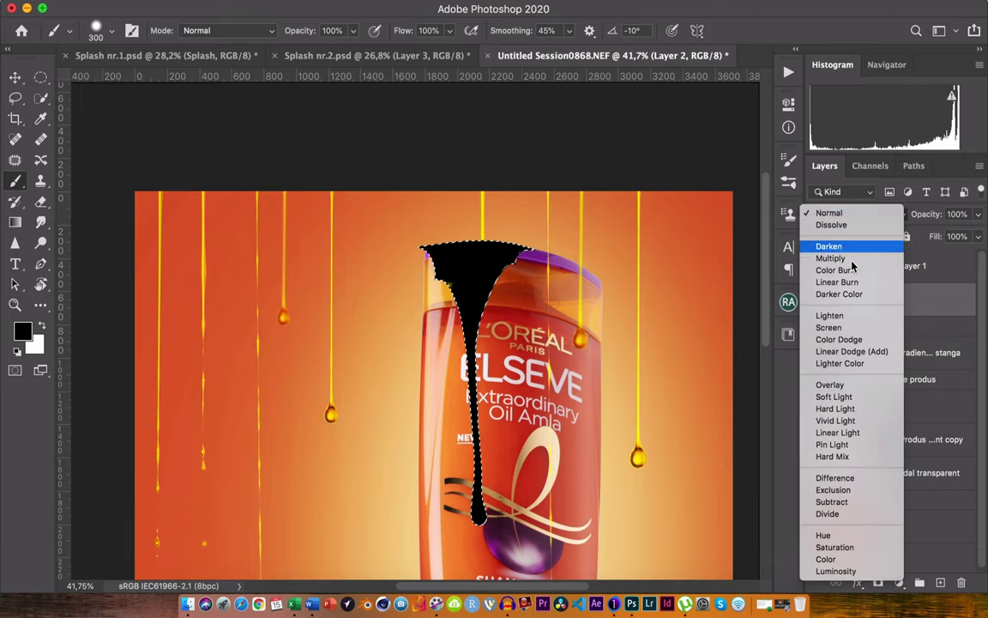
left_click(852, 397)
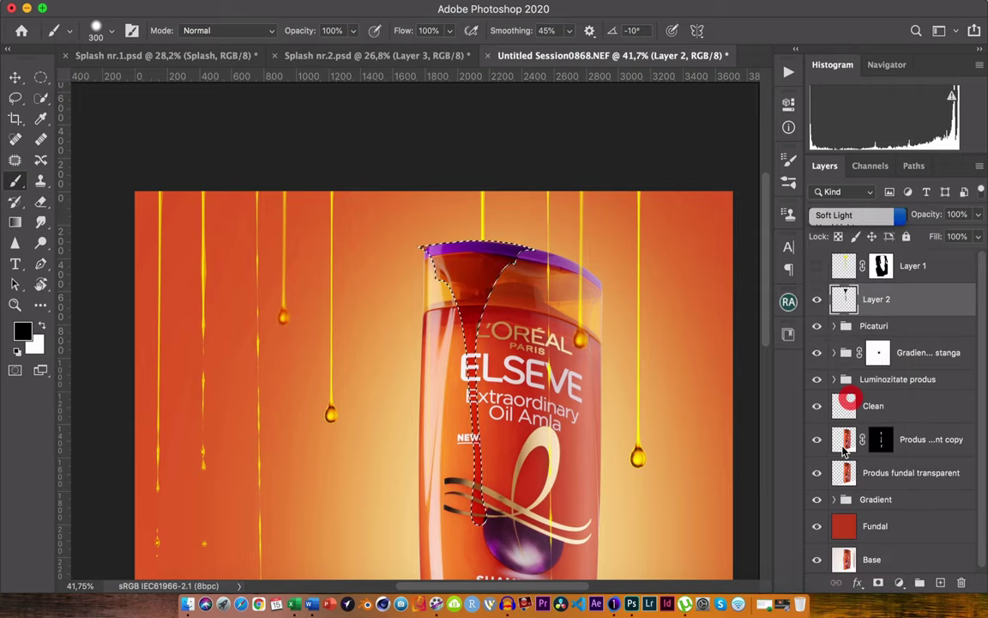
left_click(978, 214)
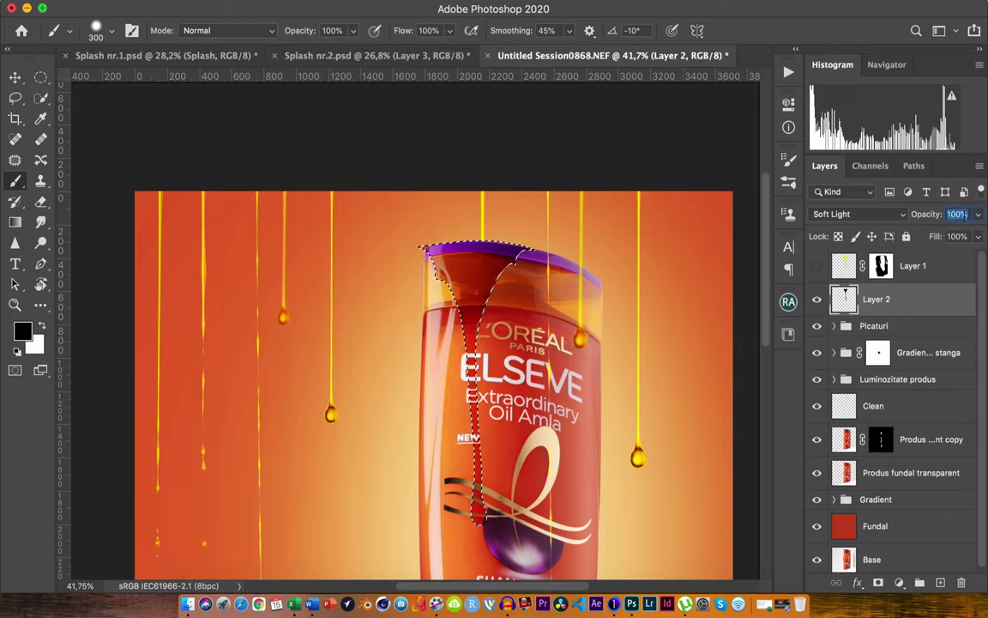
left_click(816, 266)
left_click(978, 214)
left_click_drag(979, 220, 909, 241)
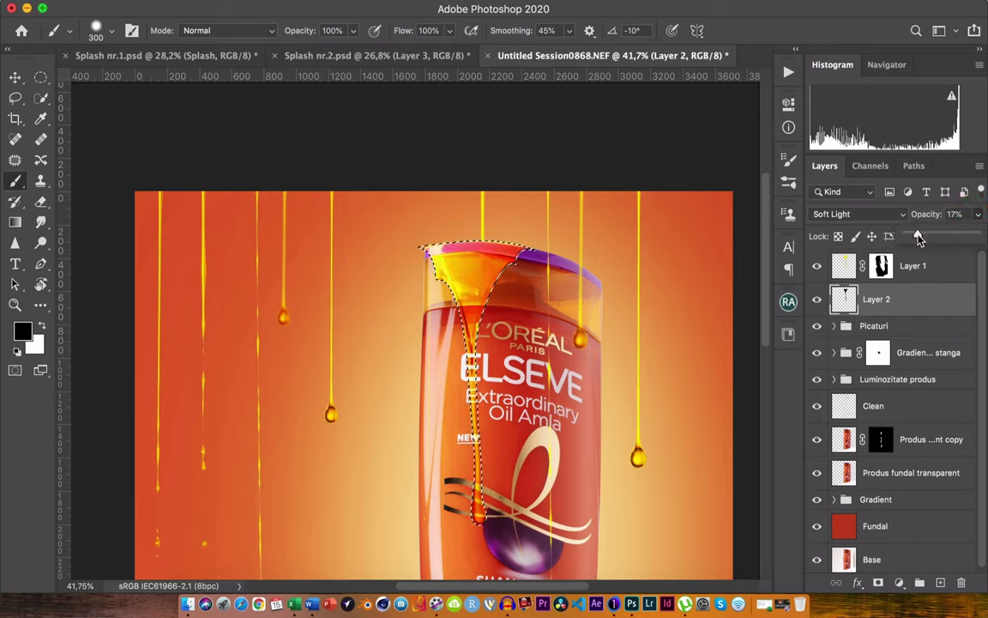
left_click_drag(914, 240, 924, 239)
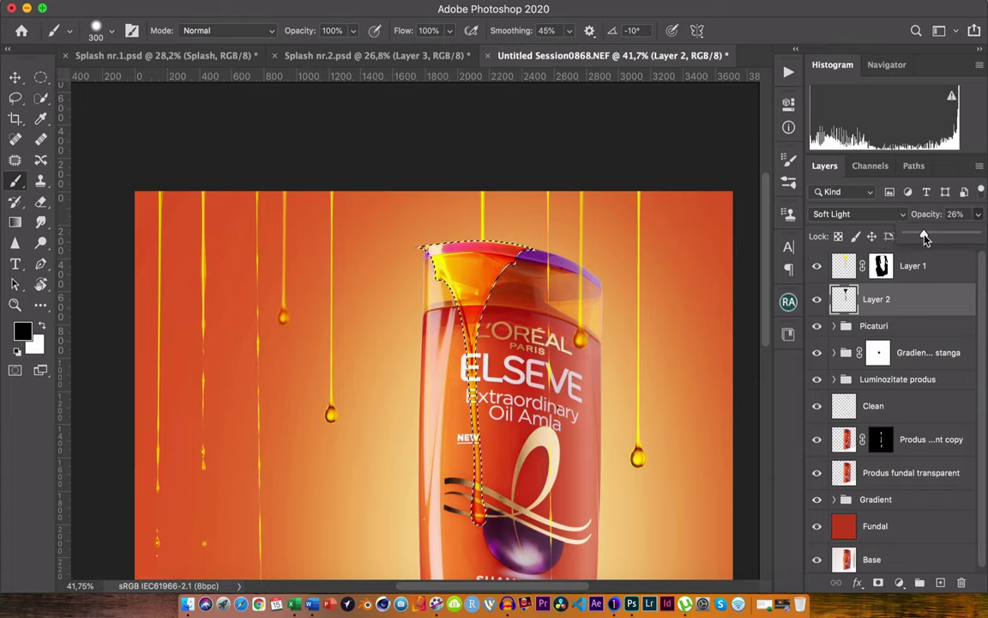
left_click_drag(924, 240, 927, 249)
Deselect the drip and give Layer 2 a white layer mask
key("super+d")
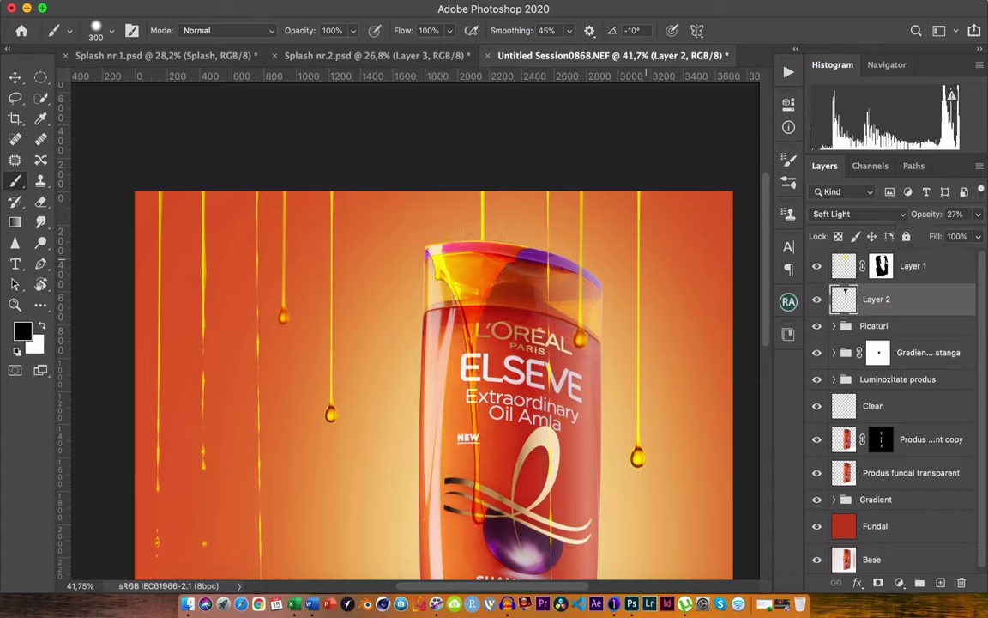
left_click(816, 299)
left_click(817, 299)
left_click(878, 584)
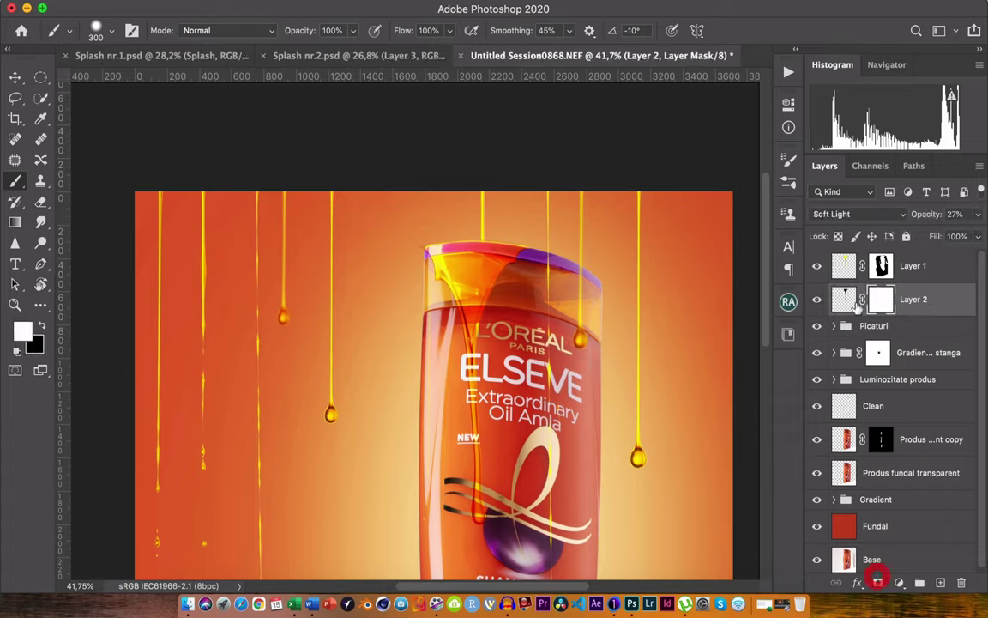
Switch to a 100 px black brush and load Layer 1's drips as a selection
key("bracketleft")
key("bracketleft")
key("bracketleft")
key("bracketleft")
key("bracketleft")
key("x")
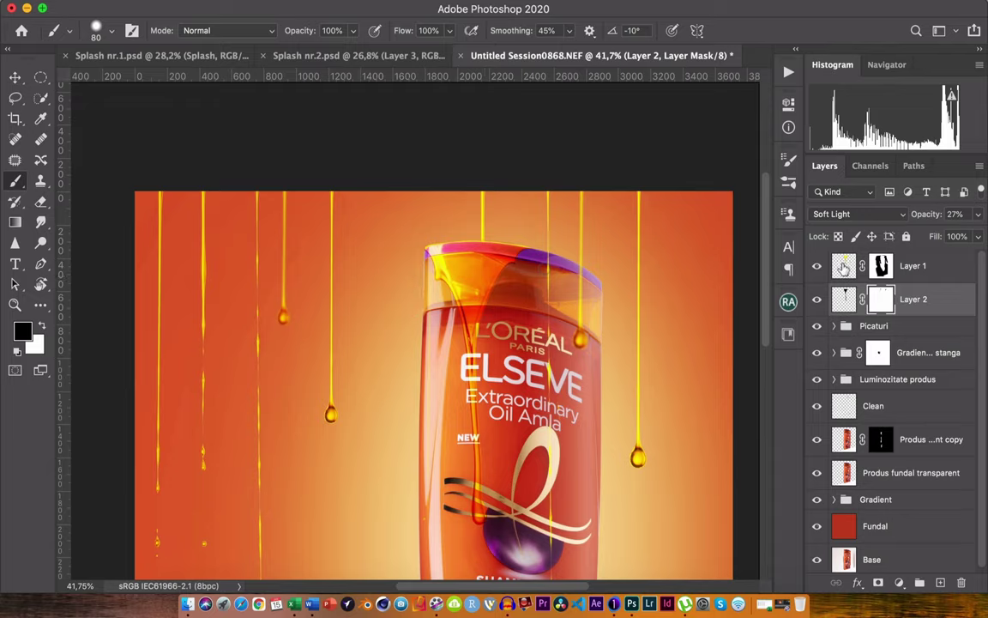
left_click(843, 267)
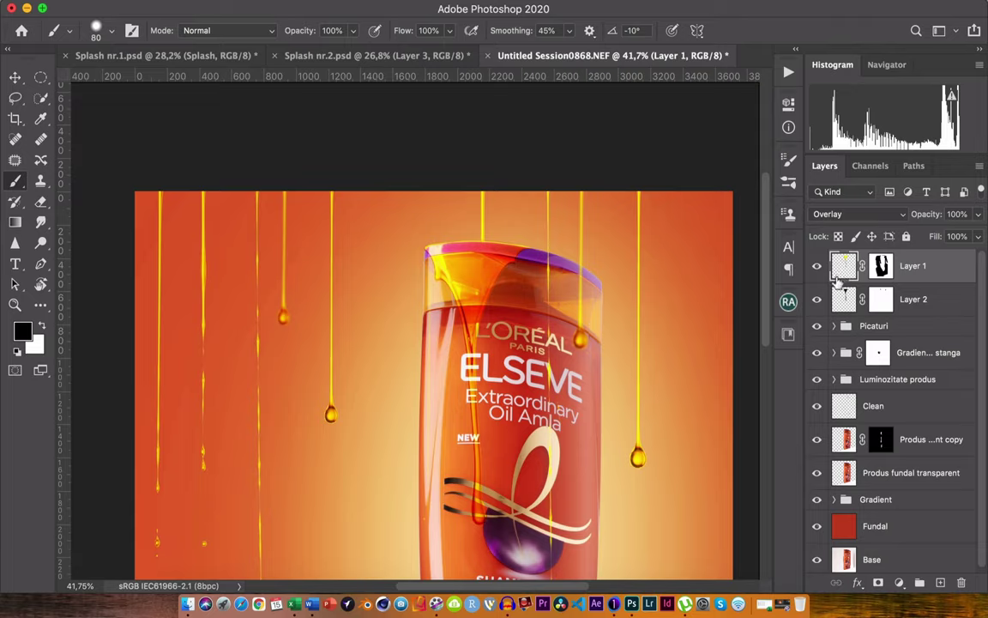
left_click(839, 275, "super")
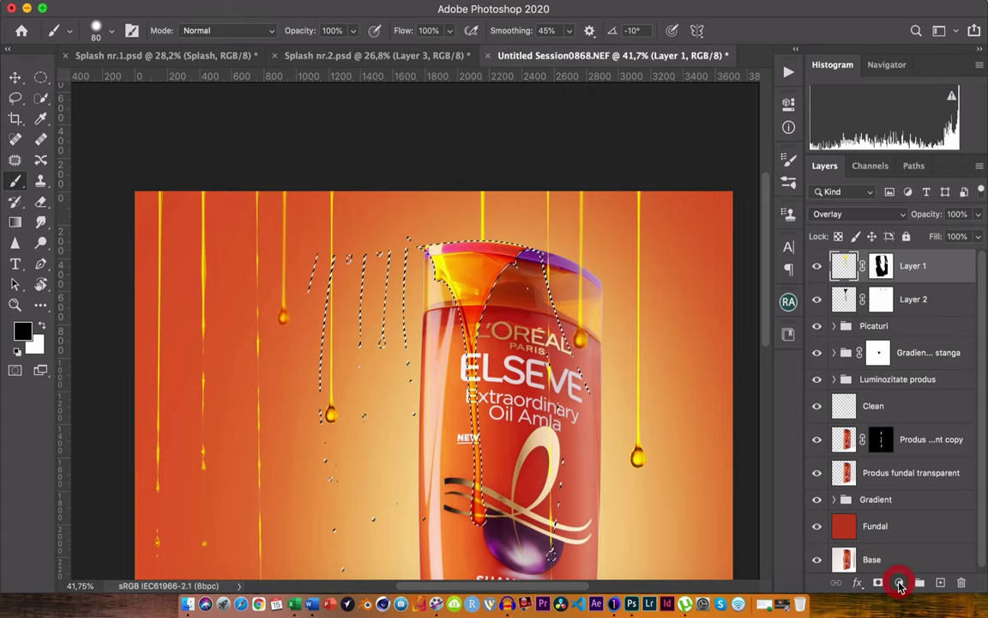
Add a Curves adjustment masked to the drips with a point raised to input 122, output 137
left_click(899, 584)
left_click(900, 356)
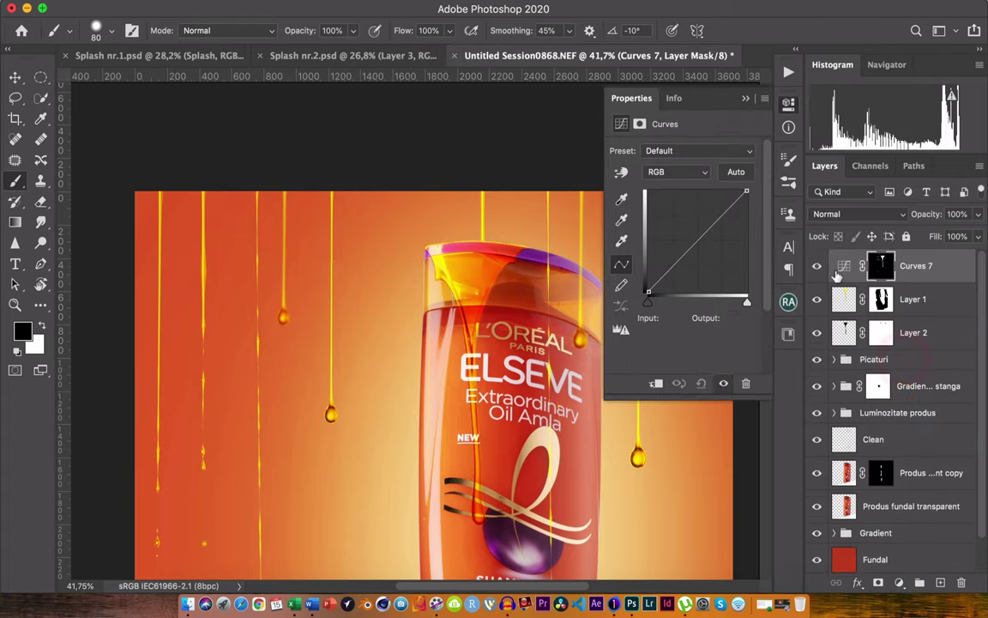
left_click_drag(699, 239, 694, 230)
left_click(694, 231)
left_click(742, 97)
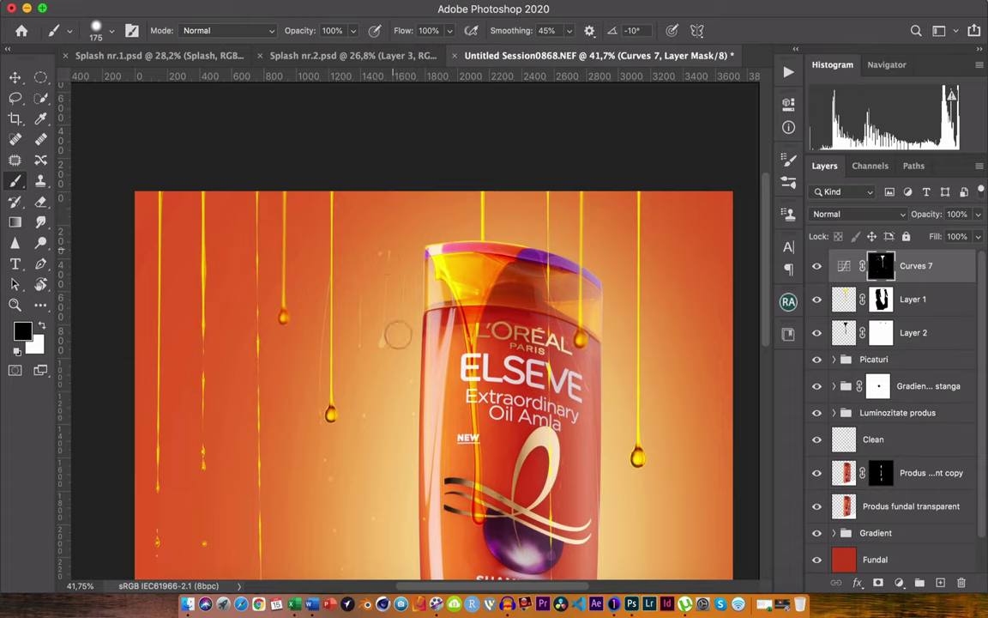
Group Curves 7, Layer 1 and Layer 2 and name the group Drip (Scurgere)
key("ctrl+0")
key("bracketright")
key("bracketright")
left_click(880, 299)
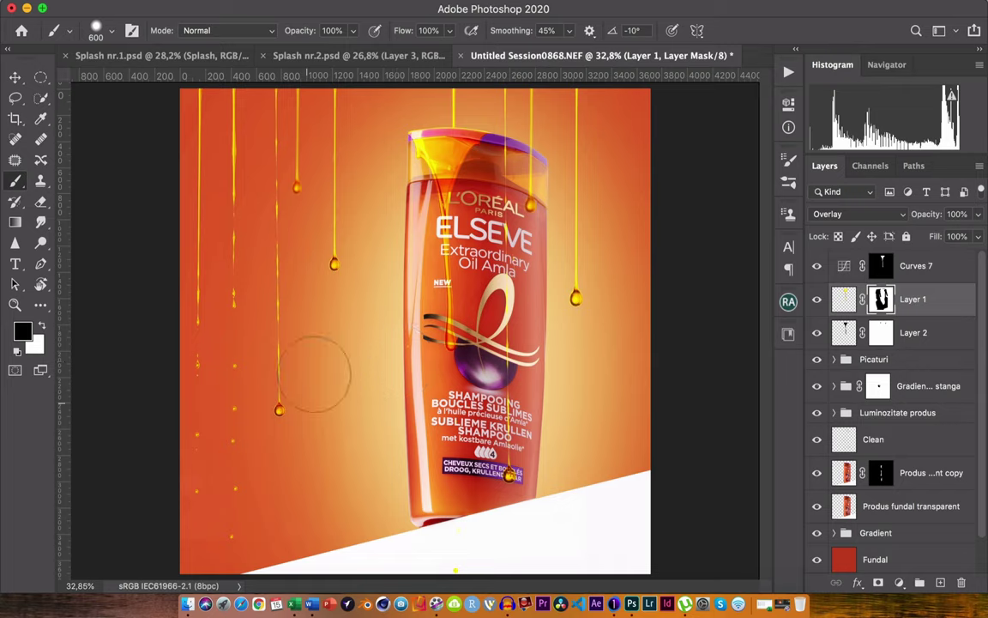
left_click(928, 332)
left_click(928, 266, "shift")
left_click_drag(922, 334, 920, 582)
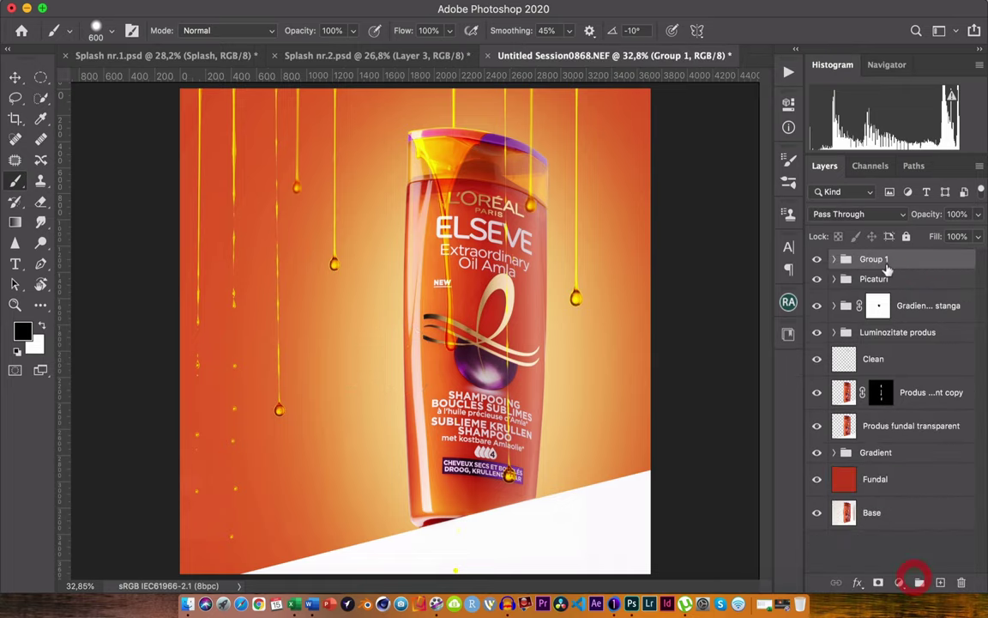
double_click(874, 259)
type("Drip (Scurgere")
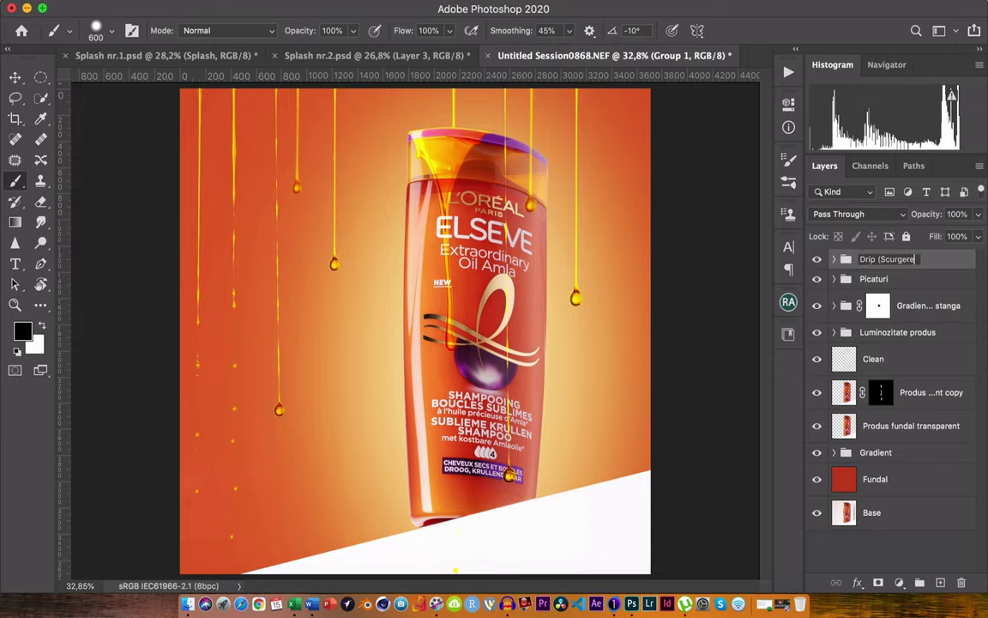
key("Return")
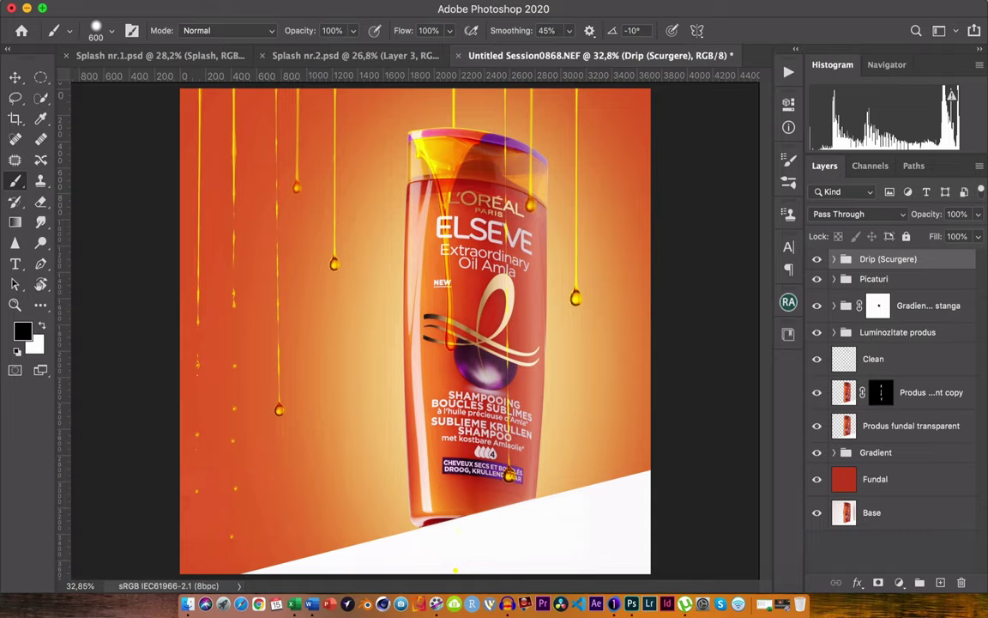
Toggle the Drip (Scurgere) group's visibility to compare, then bring up Splash nr.2.psd
left_click(818, 260)
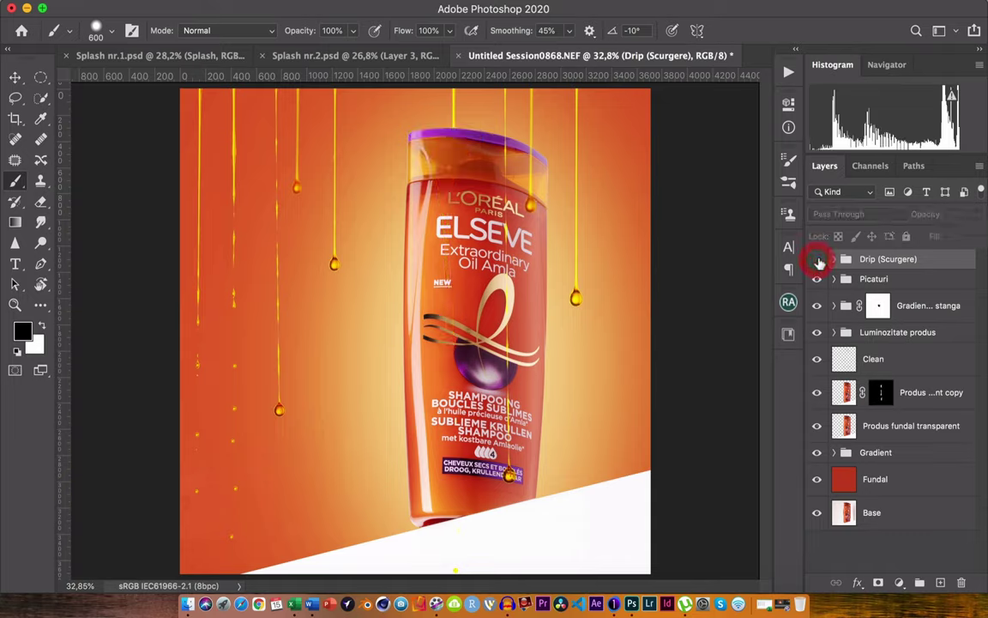
left_click(819, 259)
left_click(817, 260)
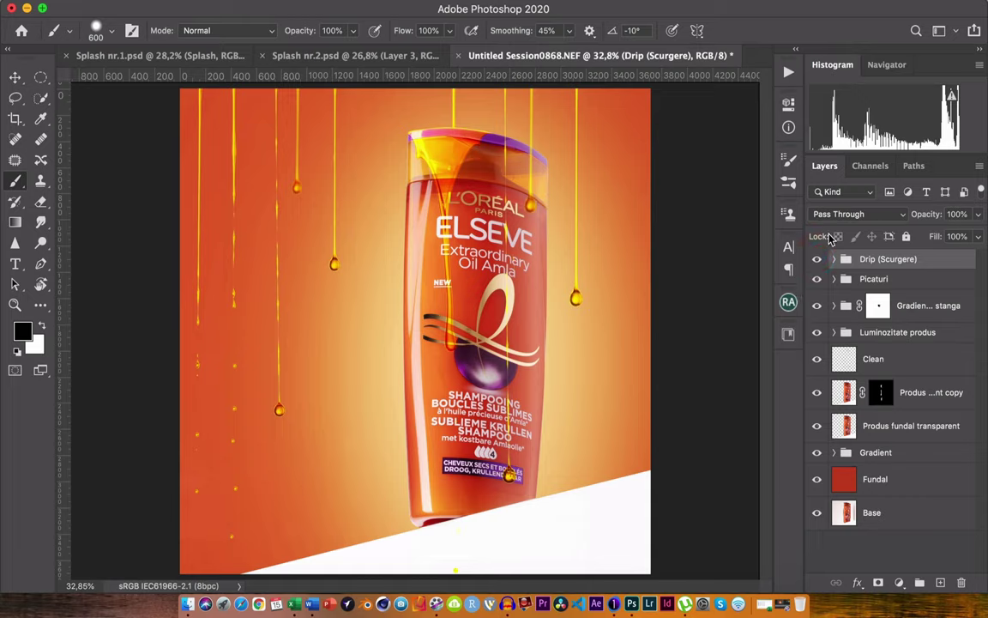
left_click(309, 55)
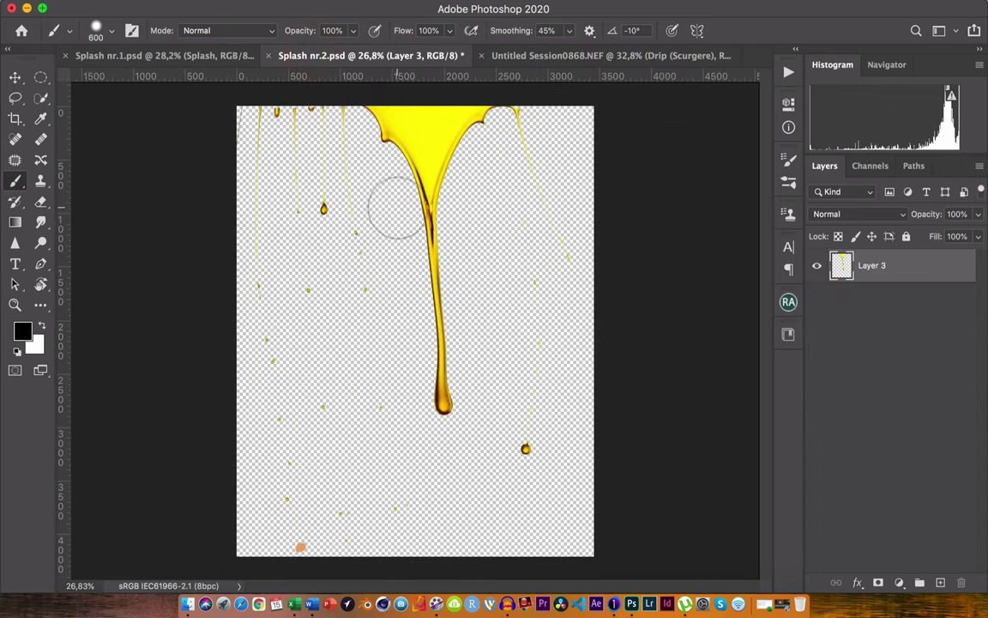
Drag the yellow drip from Splash nr.2 into the shampoo ad beneath the bottle
key("v")
left_click_drag(427, 159, 600, 60)
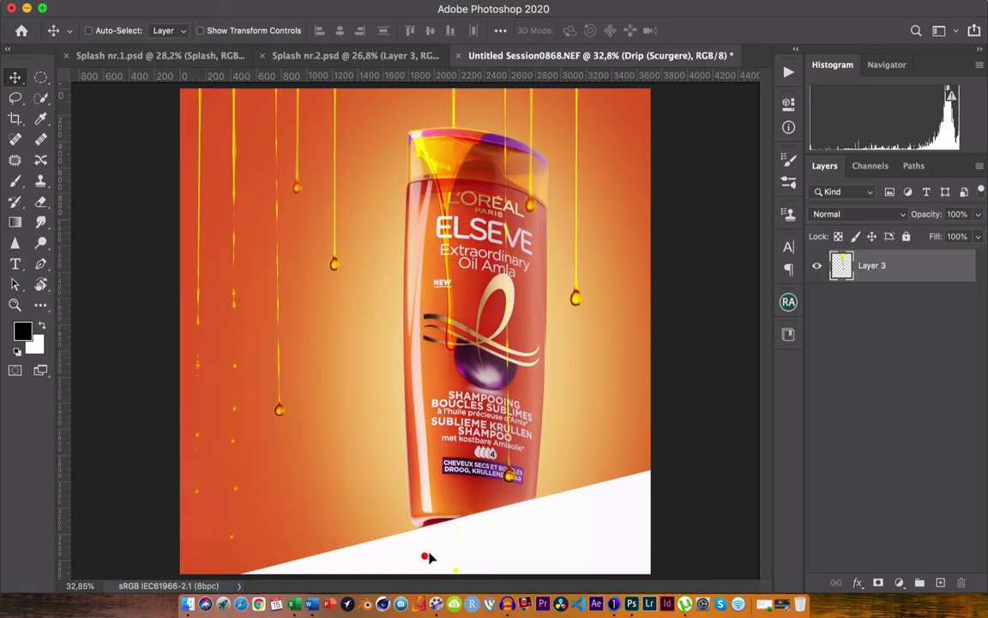
left_click_drag(427, 558, 420, 552)
left_click_drag(436, 455, 462, 563)
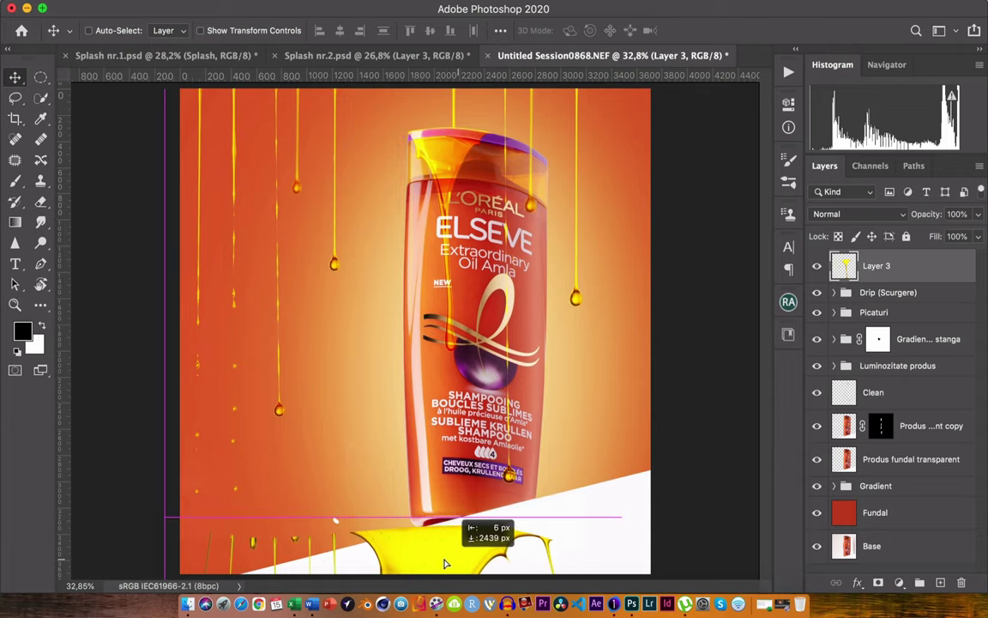
left_click_drag(461, 563, 444, 568)
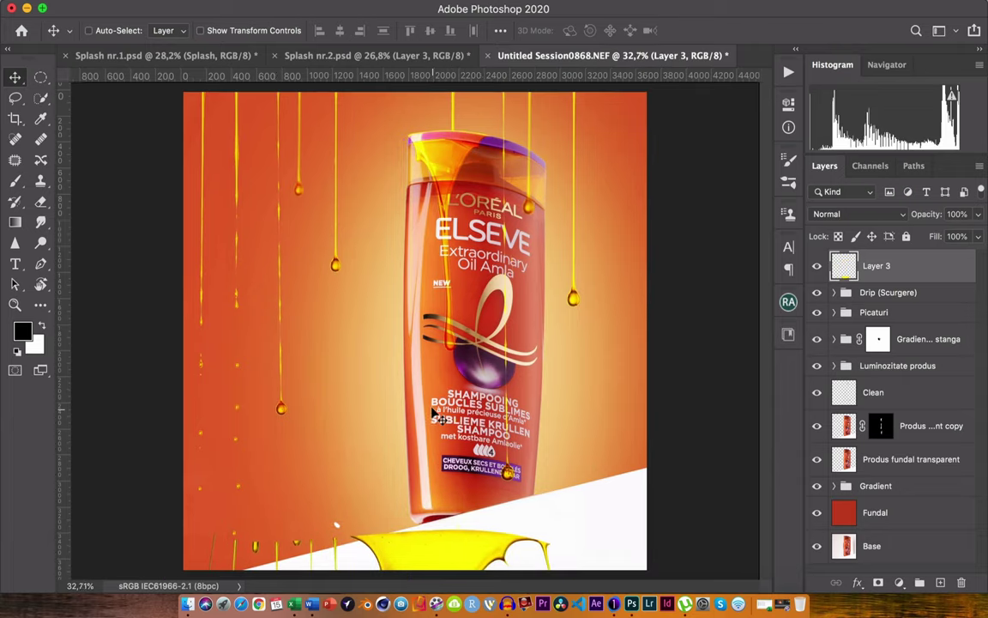
scroll(438, 412, "down", 2)
scroll(445, 495, "down", 1)
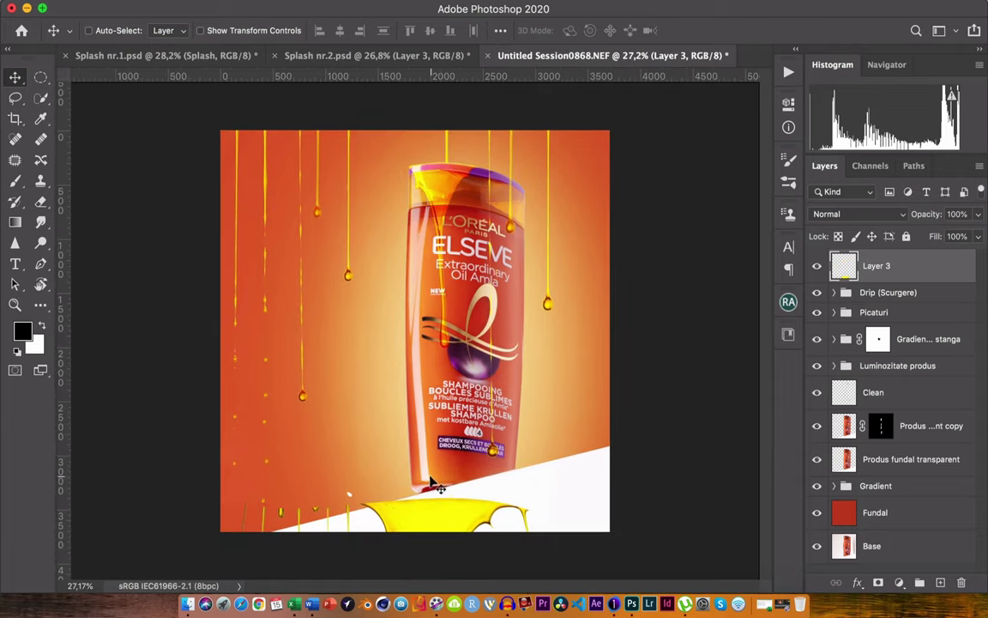
Skew Layer 3 about -12° so the drip follows the slanted white base
key("ctrl+t")
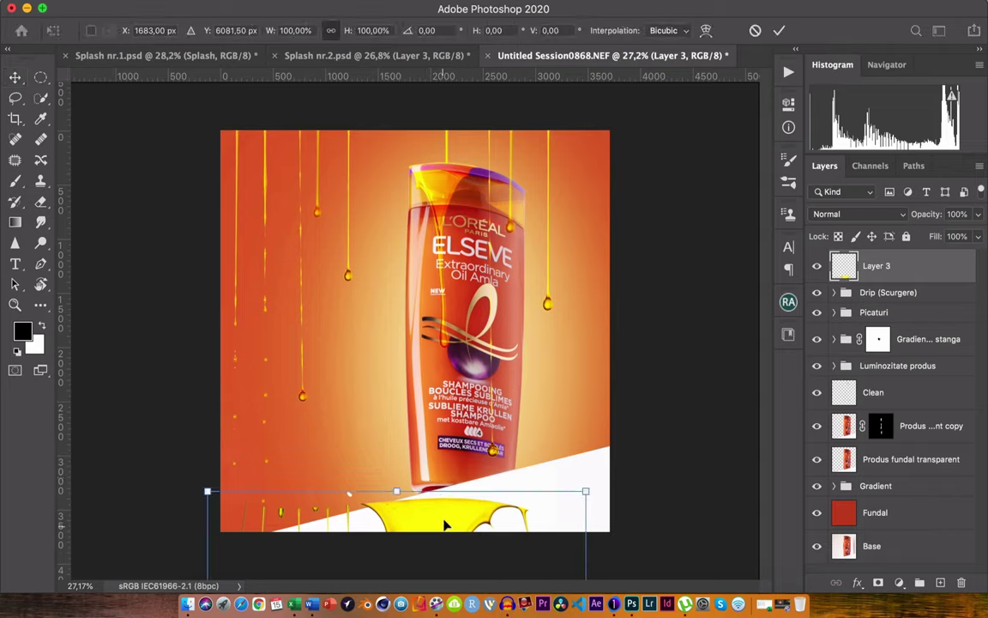
right_click(445, 525)
left_click(482, 382)
left_click_drag(429, 519, 428, 524)
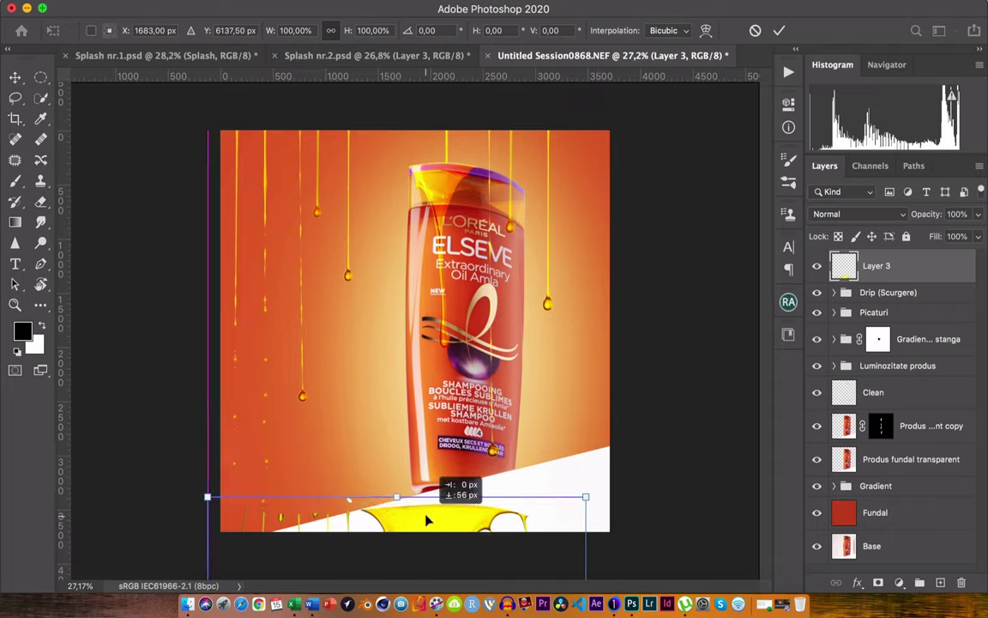
left_click_drag(585, 498, 601, 381)
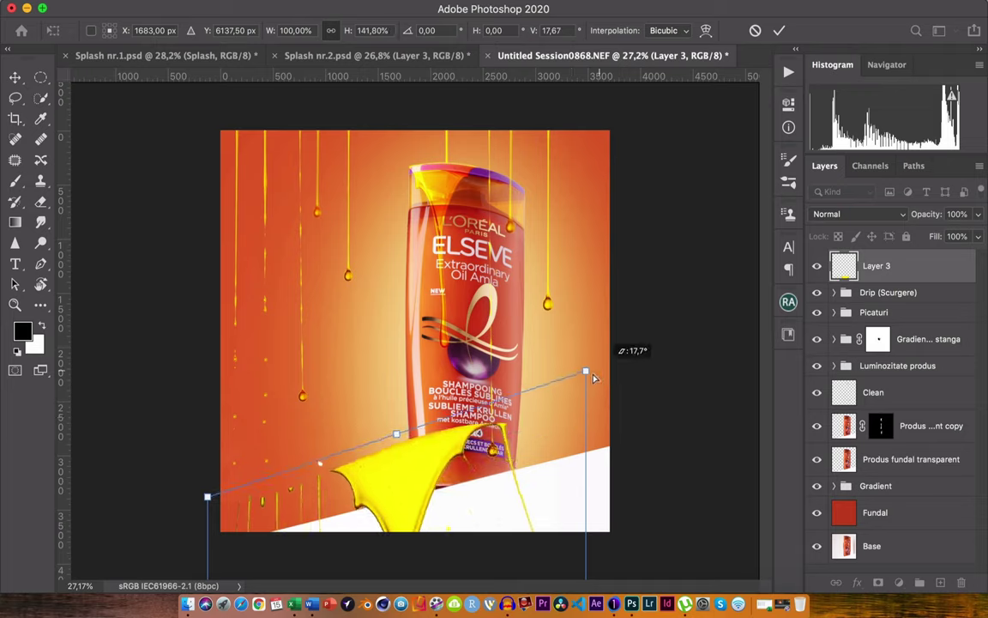
left_click_drag(410, 469, 440, 520)
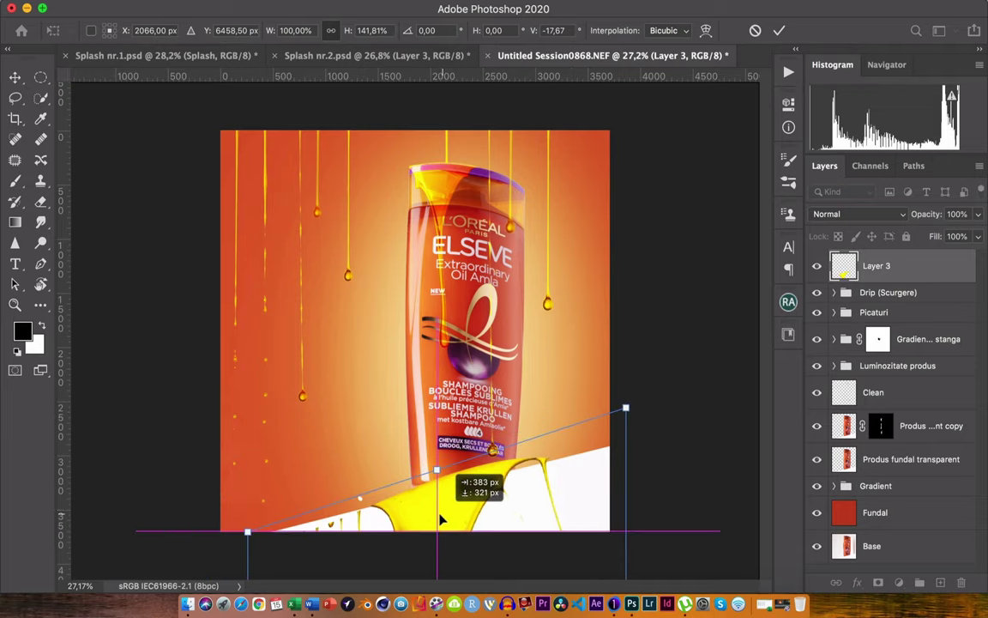
left_click_drag(606, 417, 602, 438)
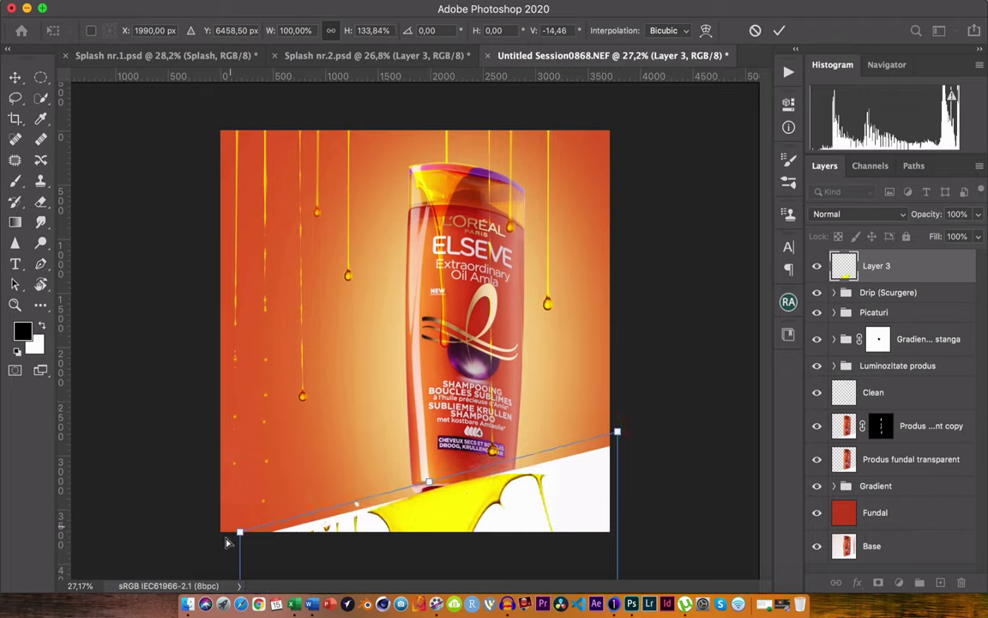
left_click_drag(239, 533, 239, 520)
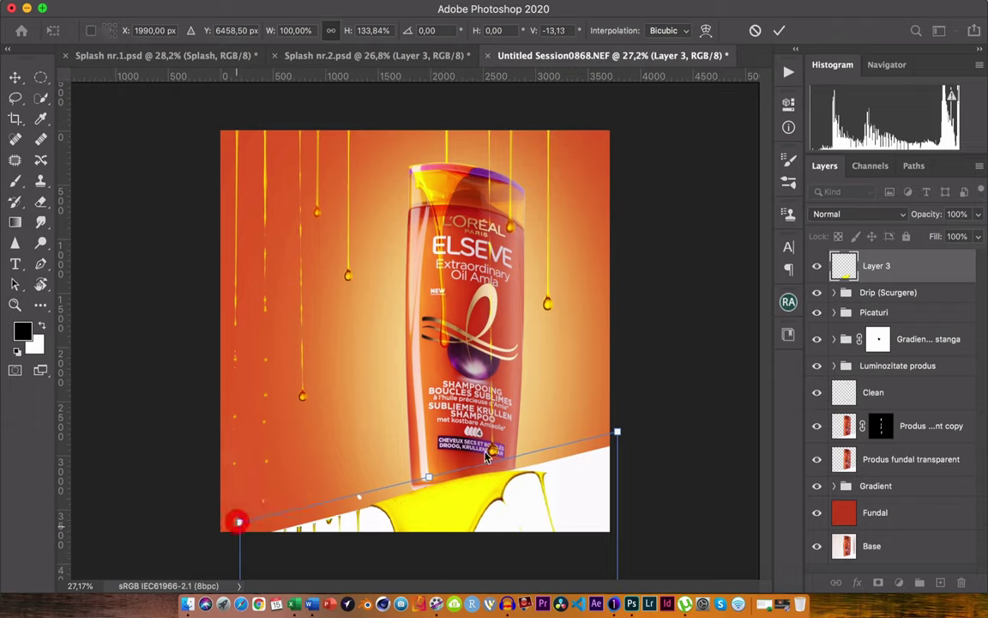
left_click_drag(470, 499, 463, 501)
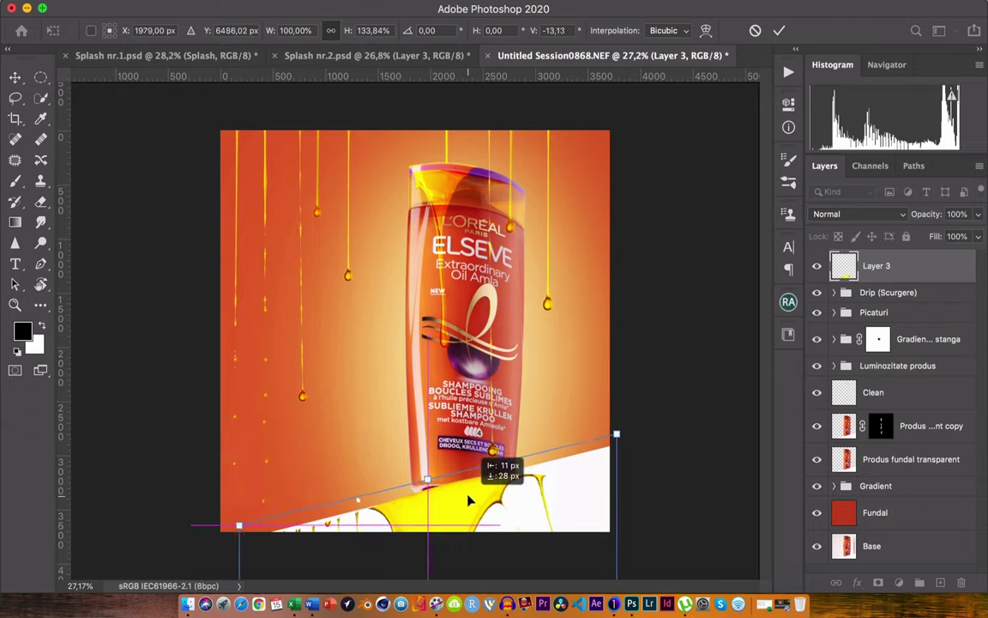
left_click_drag(609, 435, 609, 439)
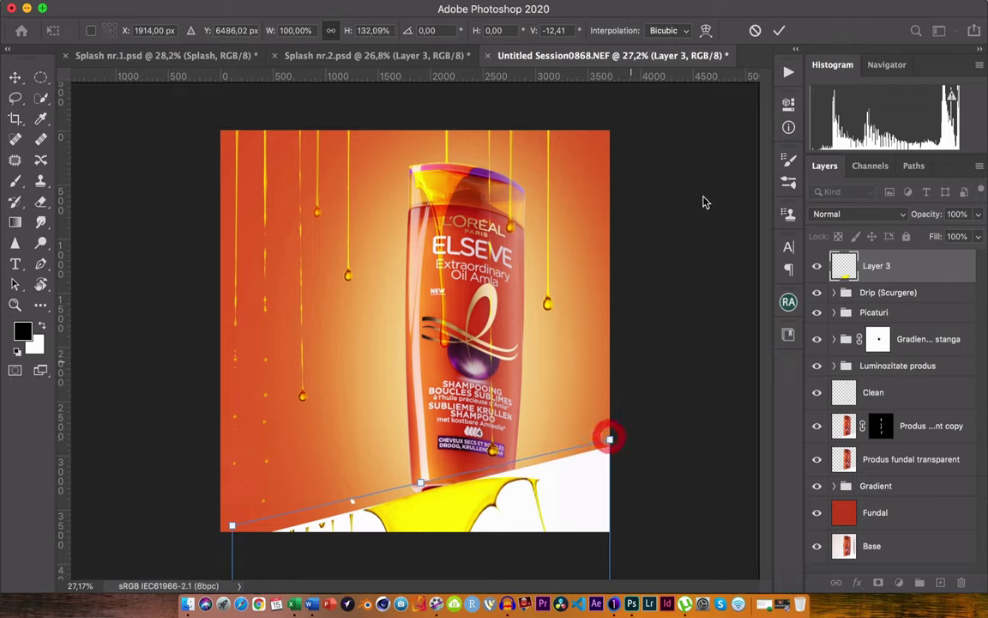
left_click(777, 30)
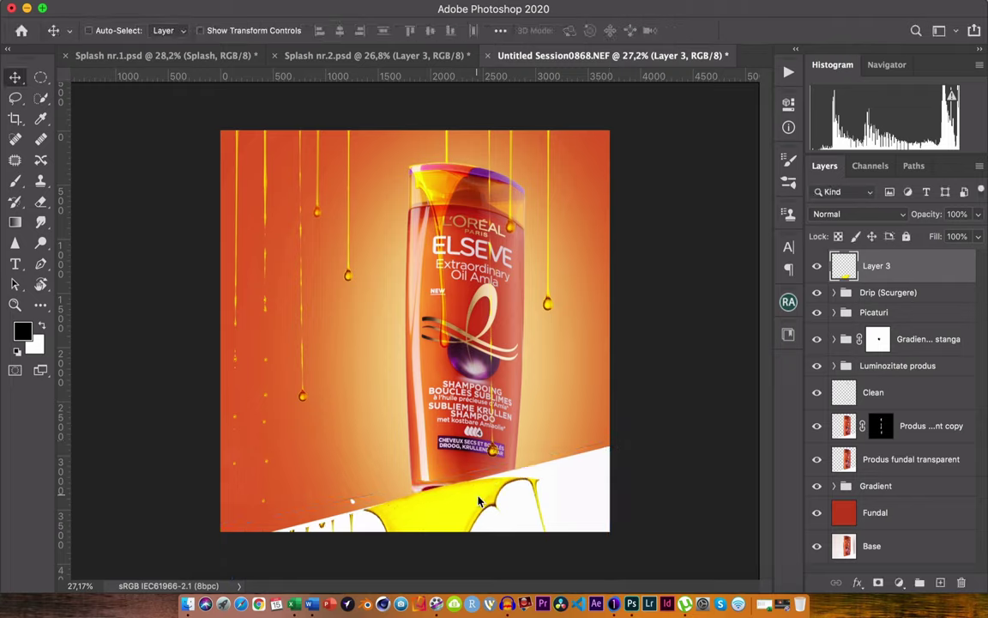
Scale the yellow splash to about 79% and position it under the bottle base
key("ctrl+t")
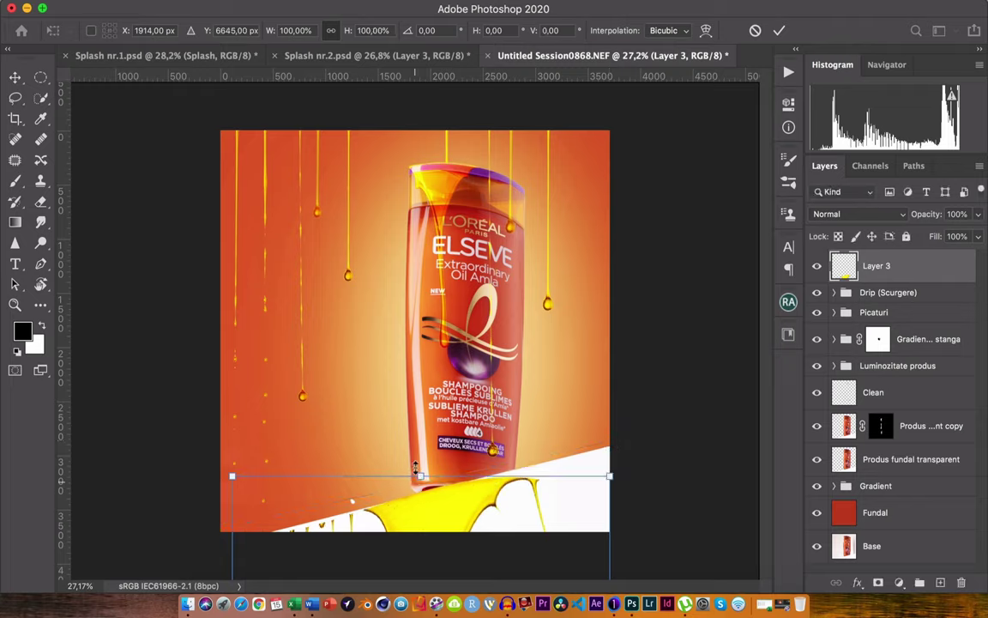
scroll(416, 391, "down", 2)
scroll(383, 401, "down", 2)
scroll(350, 413, "down", 2)
scroll(317, 423, "down", 1)
left_click_drag(316, 411, 359, 492)
mouse_move(447, 534)
left_mouse_down()
mouse_move(441, 452)
mouse_move(426, 443)
left_mouse_up()
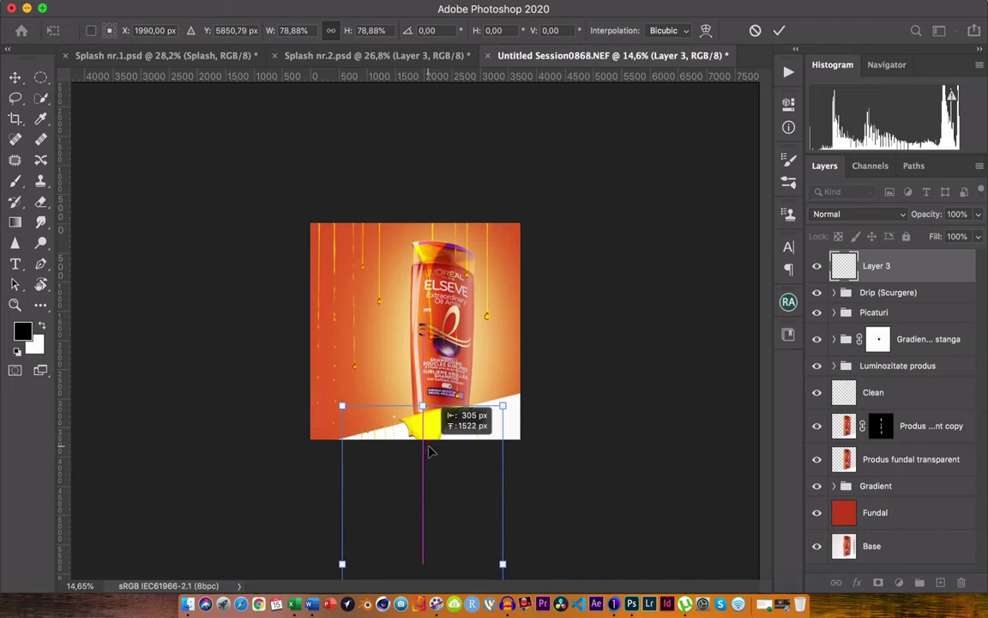
scroll(335, 410, "up", 1)
scroll(343, 526, "up", 3)
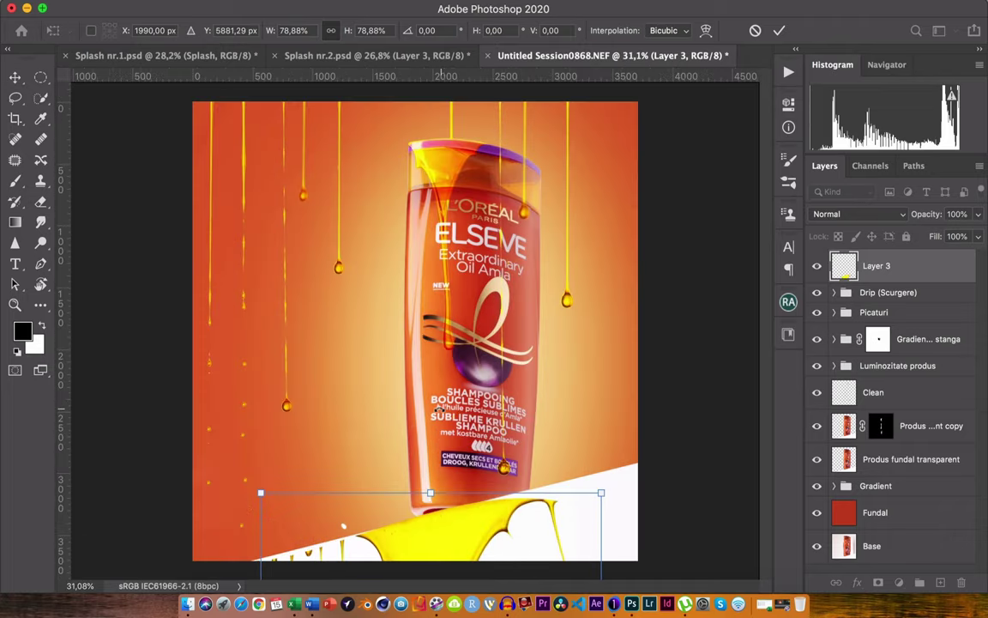
left_click_drag(343, 525, 369, 515)
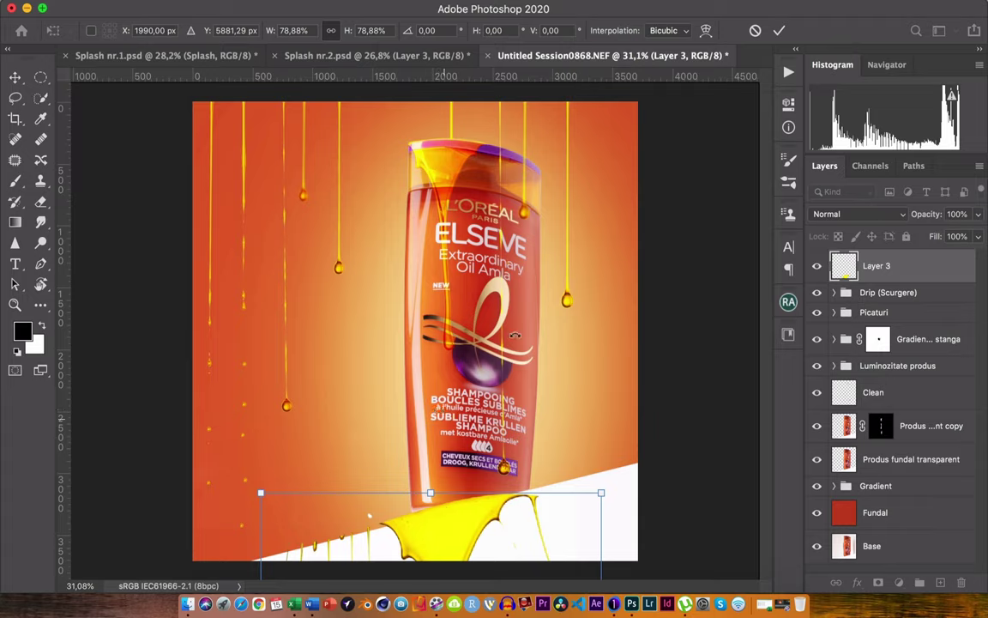
left_click(779, 30)
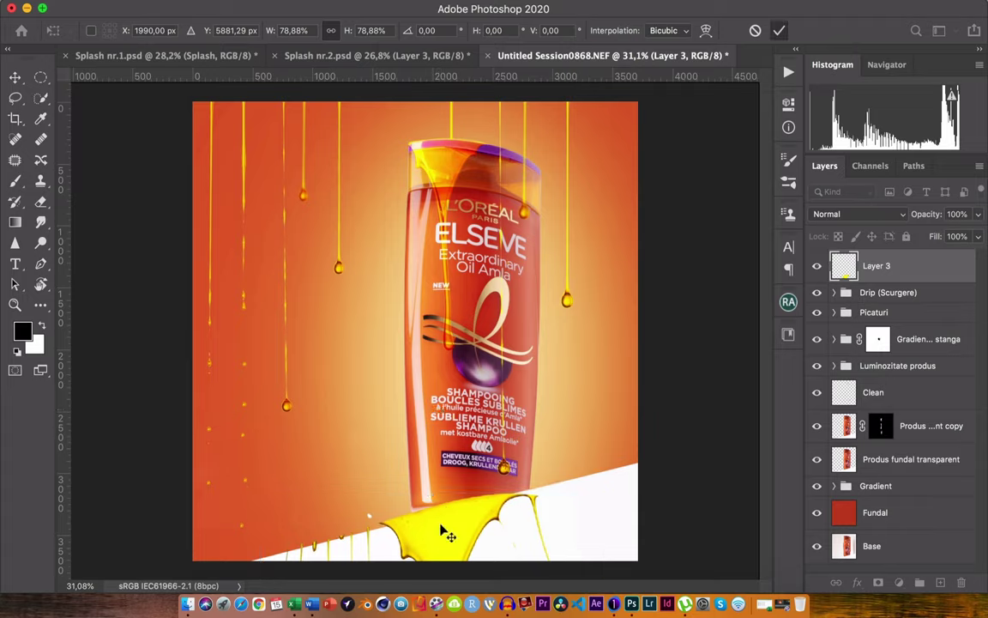
left_click_drag(437, 536, 436, 537)
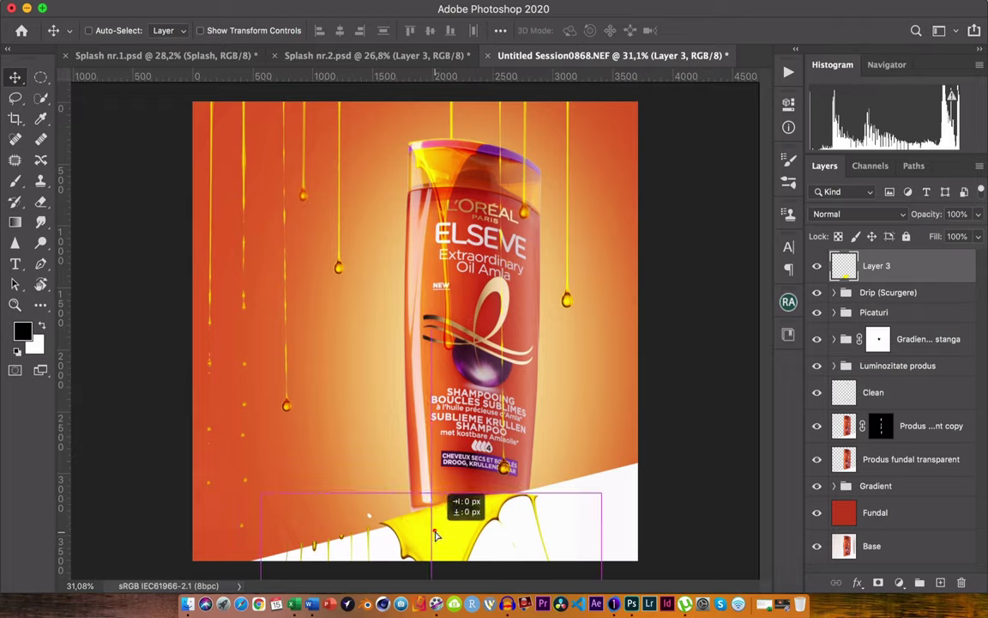
left_click_drag(436, 538, 434, 525)
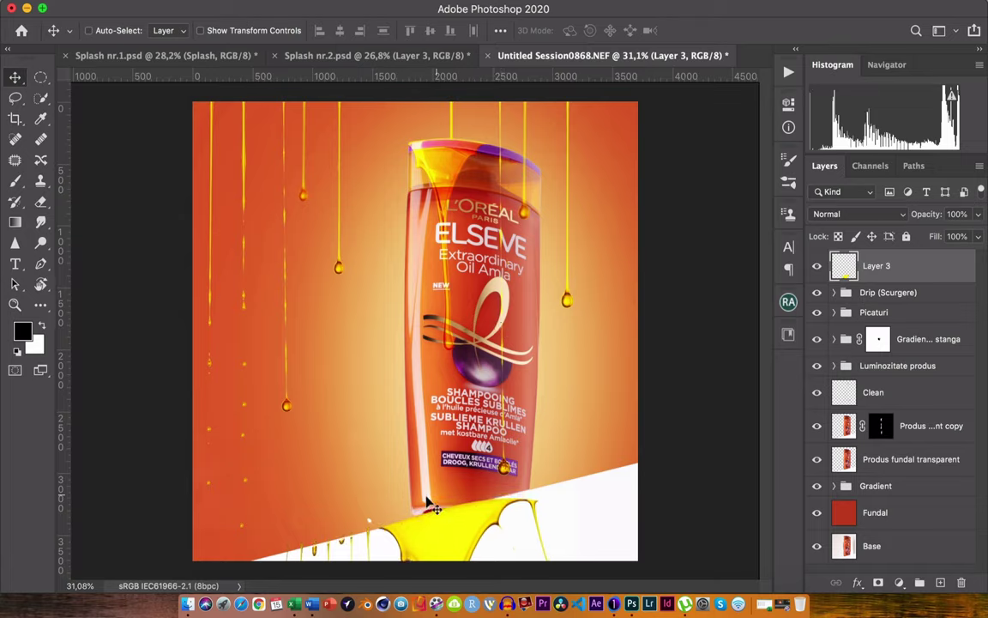
Warp the splash so its top edge bends along the slanted white base
key("ctrl+t")
right_click(448, 536)
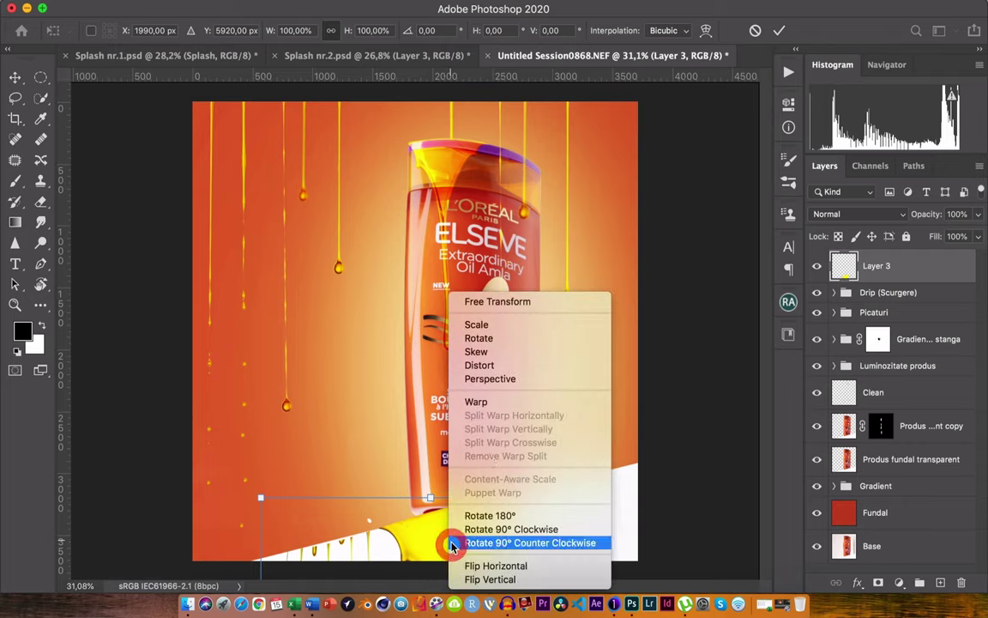
left_click(477, 402)
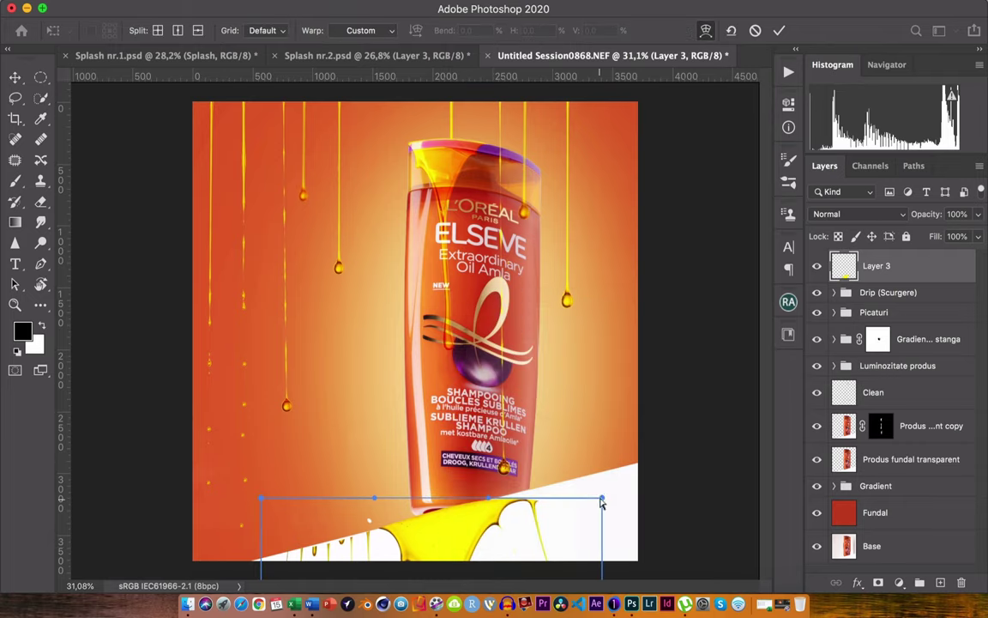
left_click_drag(603, 496, 600, 477)
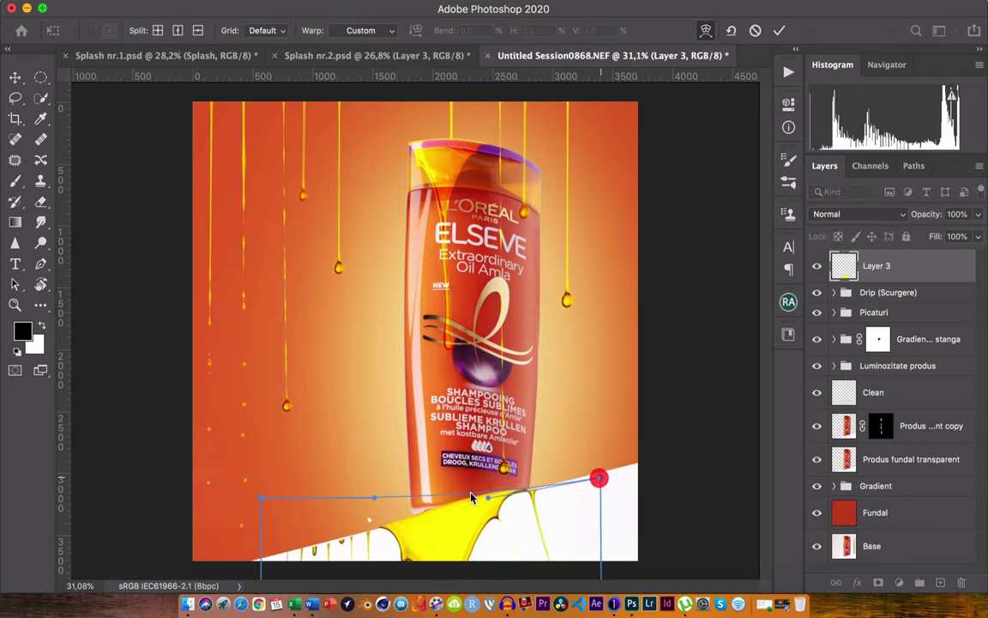
left_click_drag(489, 512, 505, 515)
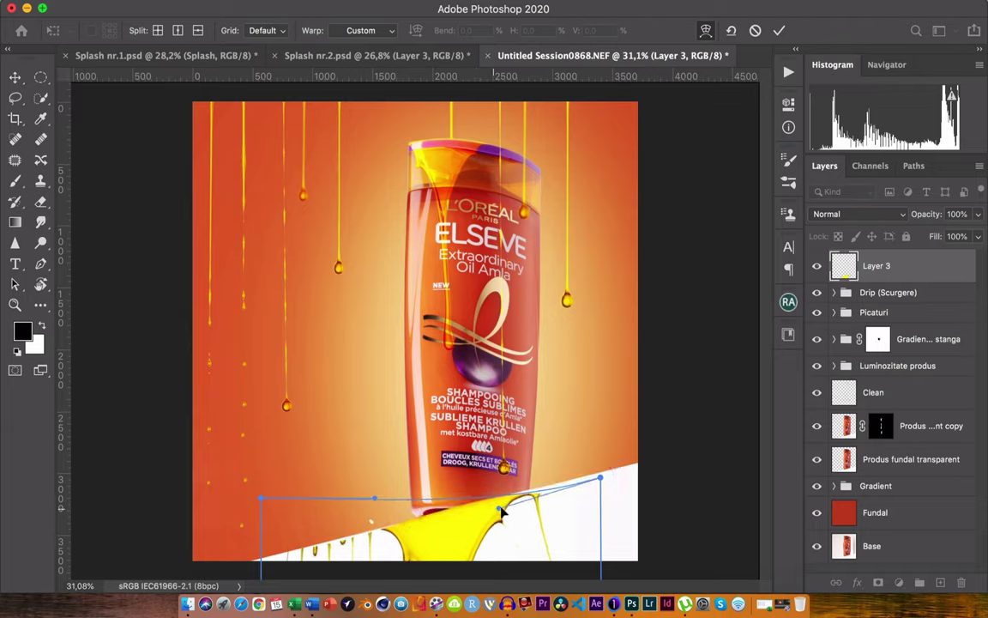
left_click_drag(505, 515, 505, 503)
left_click_drag(262, 505, 230, 507)
key("Return")
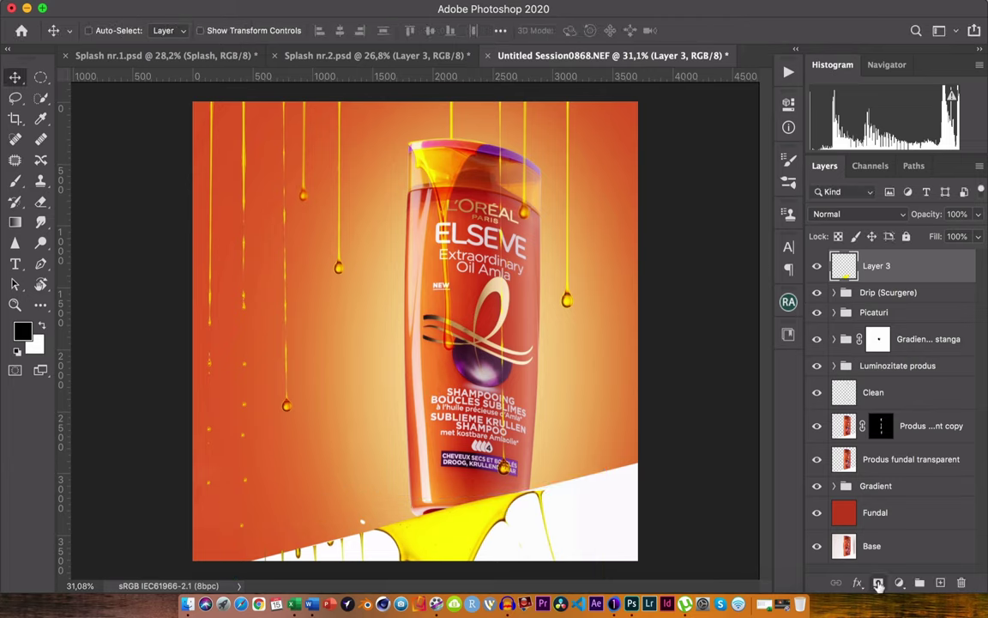
Add a white layer mask to Layer 3 and commit a final transform check
left_click(899, 583)
key("b")
scroll(294, 568, "up", 3)
key("ctrl+t")
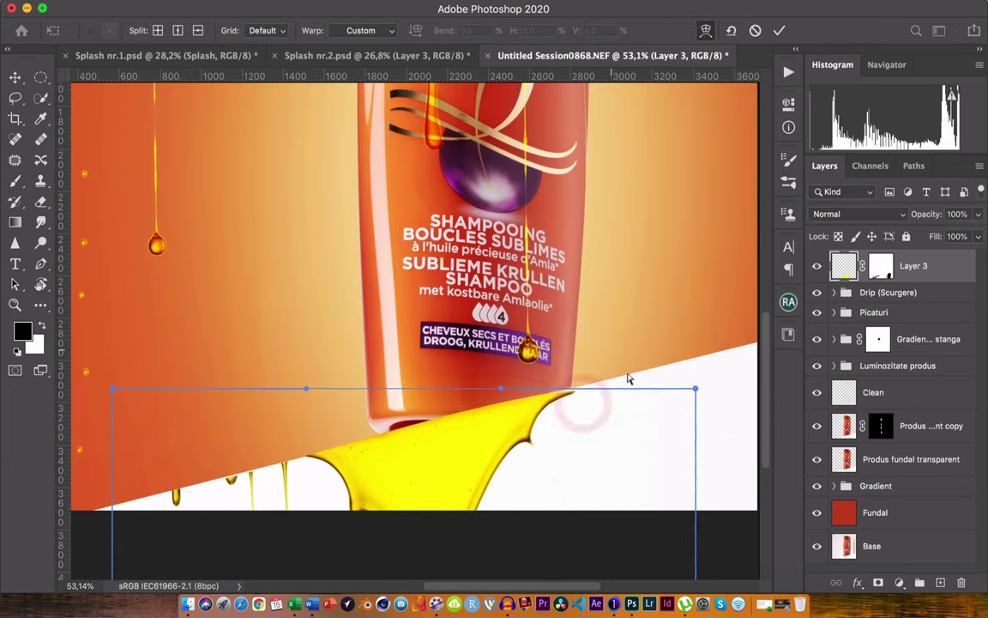
key("Return")
key("v")
scroll(512, 437, "up", 2)
key("ctrl+t")
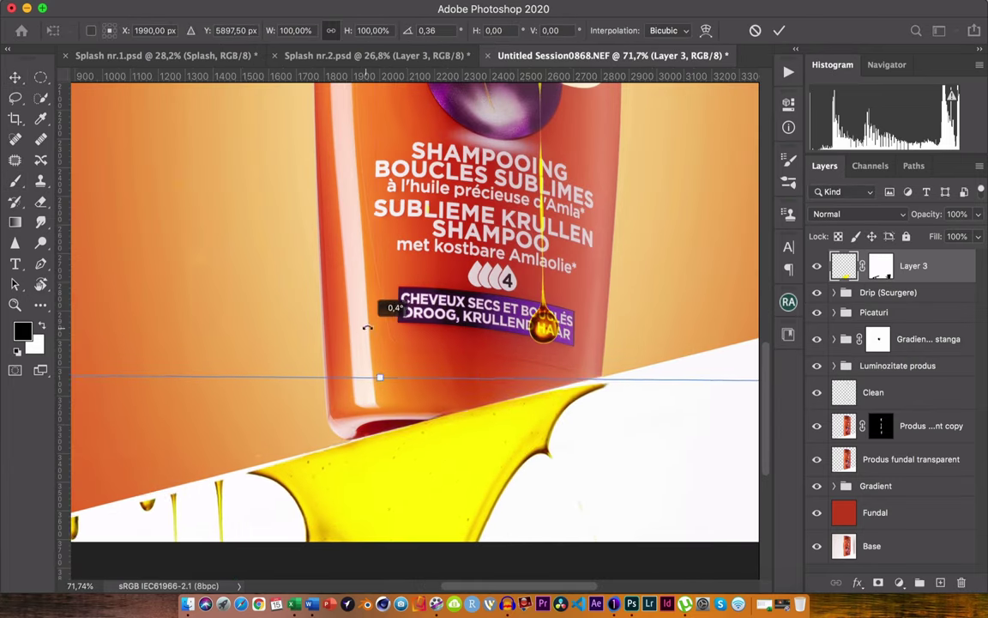
scroll(256, 370, "down", 1)
key("Return")
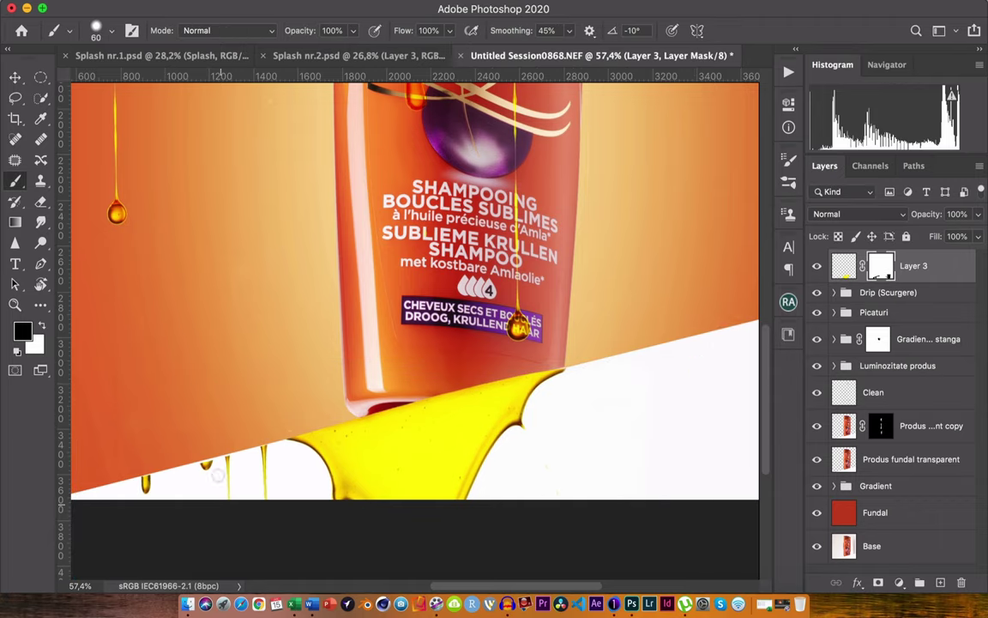
Outline the lower-left drips with a Pen path and convert it to a selection
key("p")
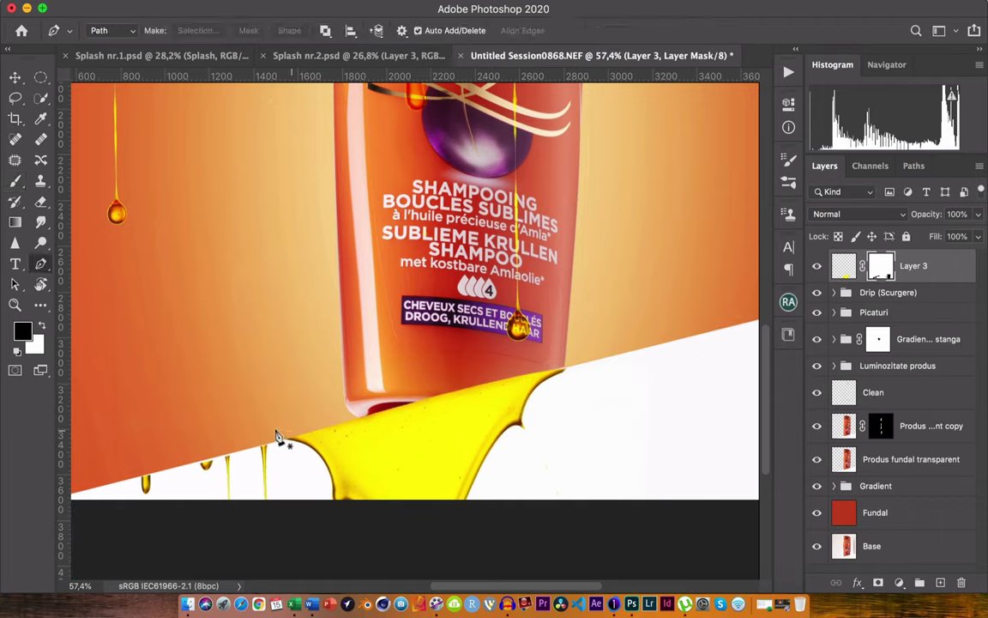
left_click(266, 427)
left_click(290, 504)
left_click(127, 524)
left_click_drag(111, 470, 148, 437)
left_click(268, 428)
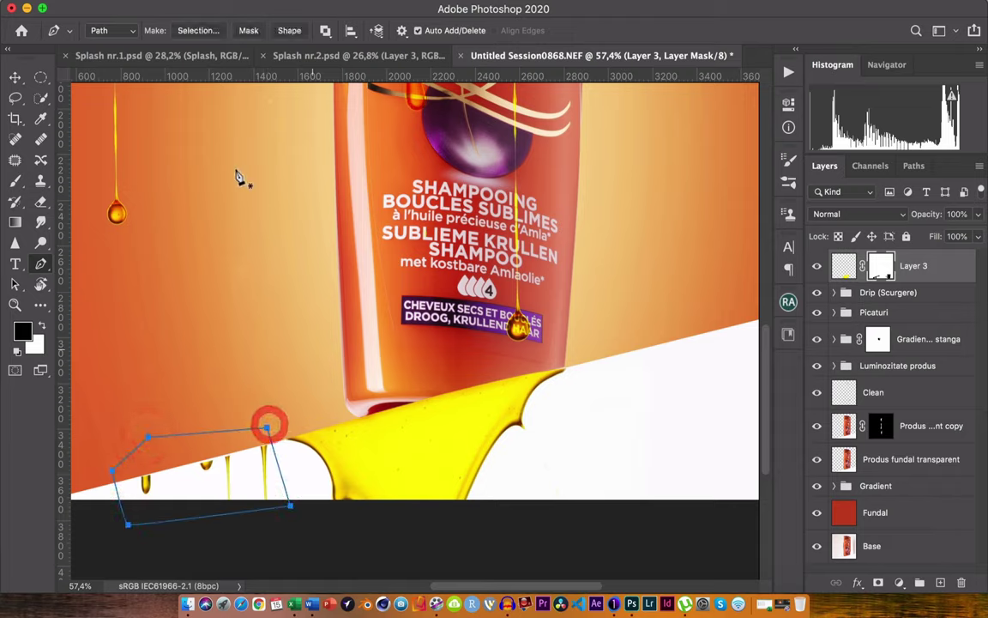
left_click(198, 30)
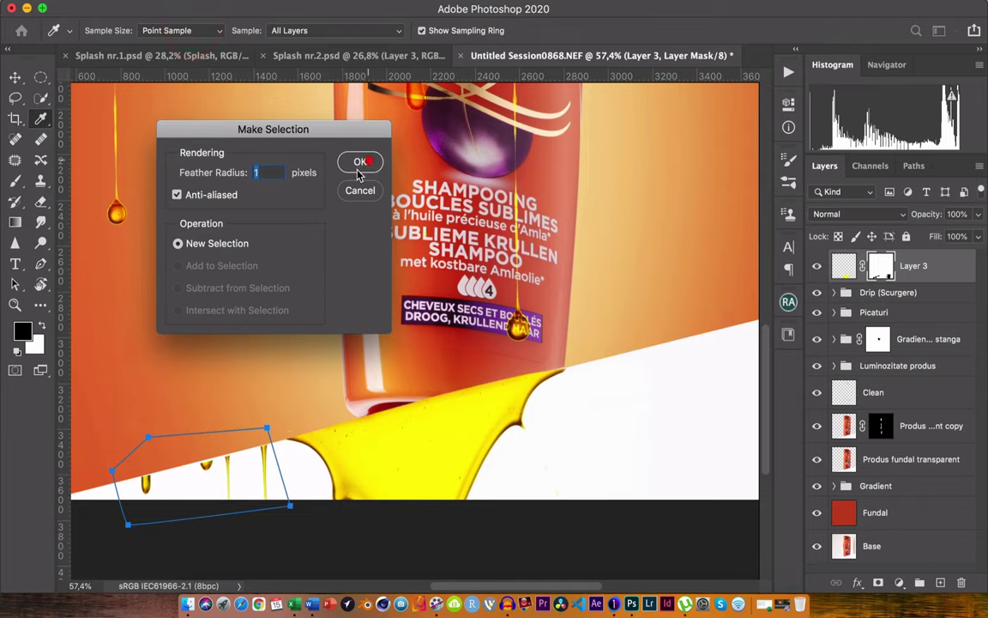
left_click(362, 163)
Move the selected drip pixels on Layer 3 about 8 px lower, then deselect
key("v")
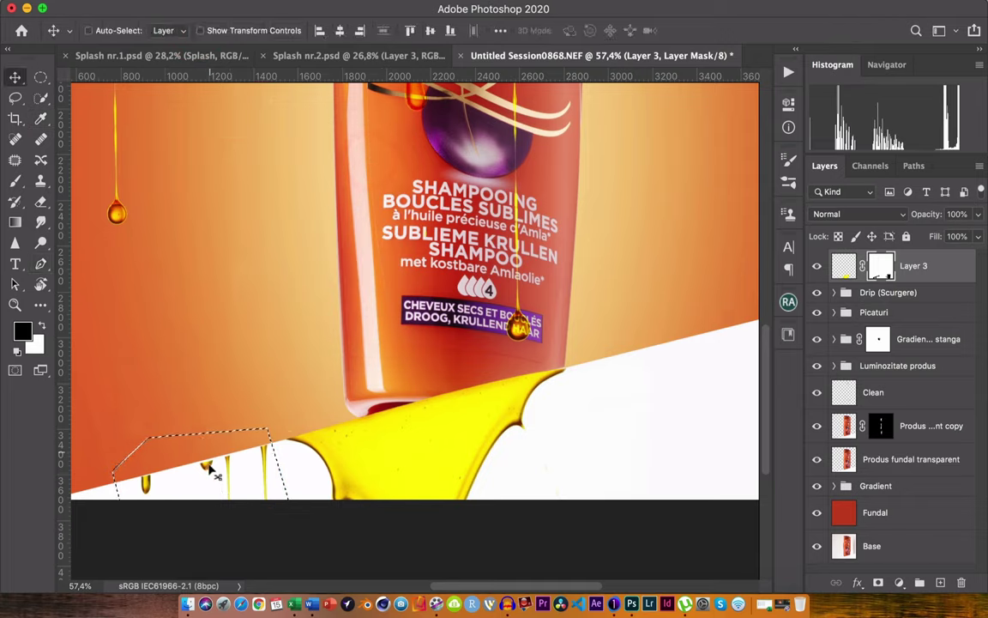
left_click_drag(206, 468, 209, 470)
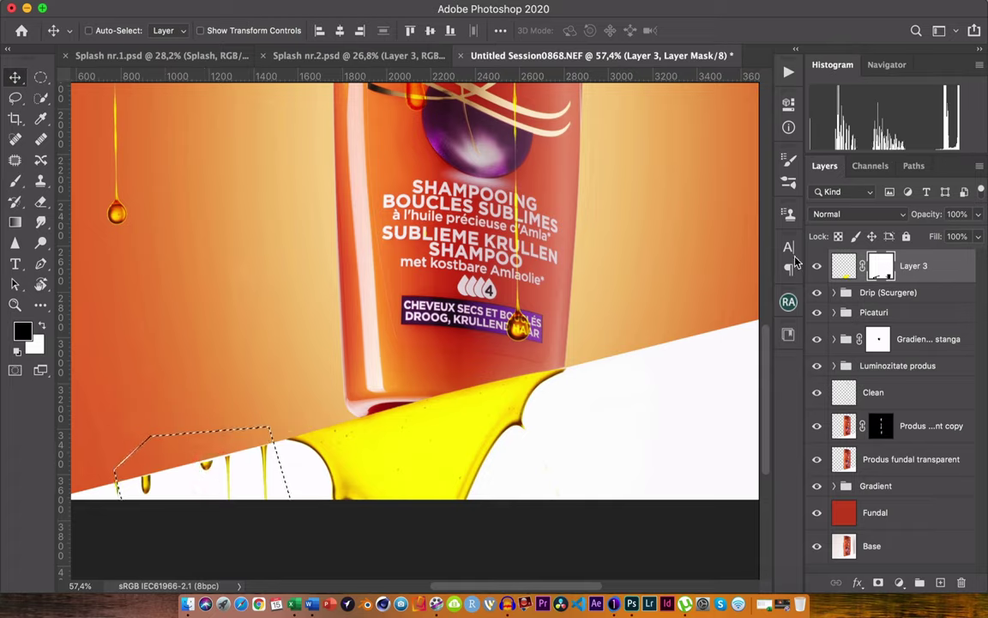
left_click(843, 269)
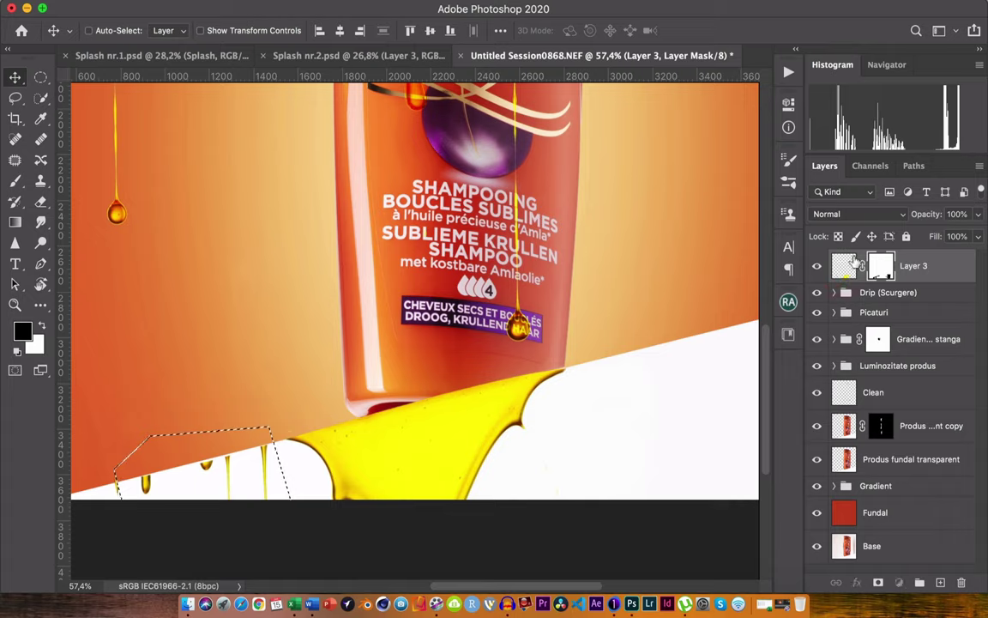
left_click(846, 266)
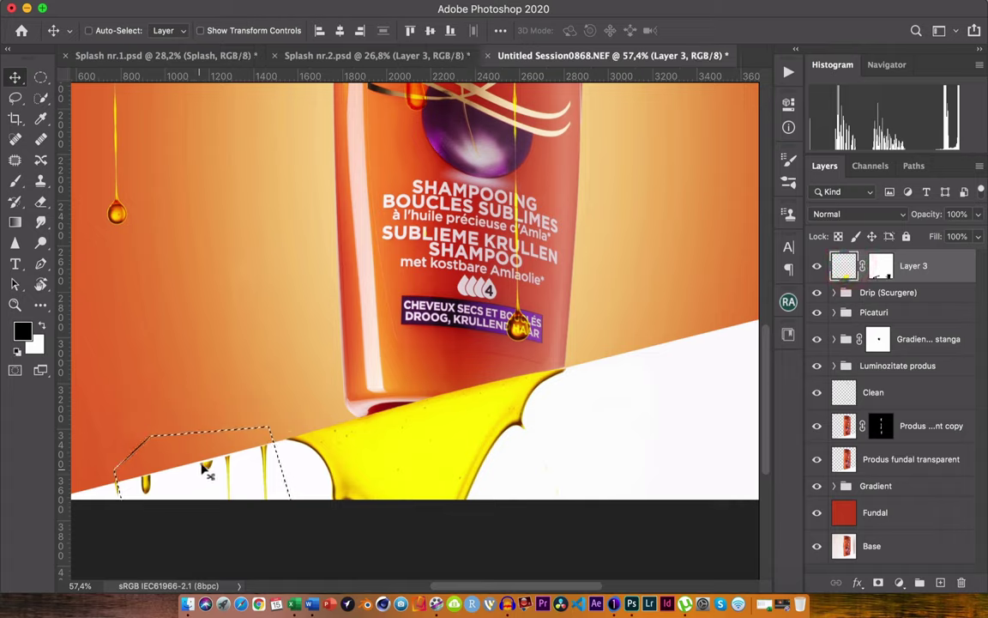
left_click_drag(203, 466, 203, 464)
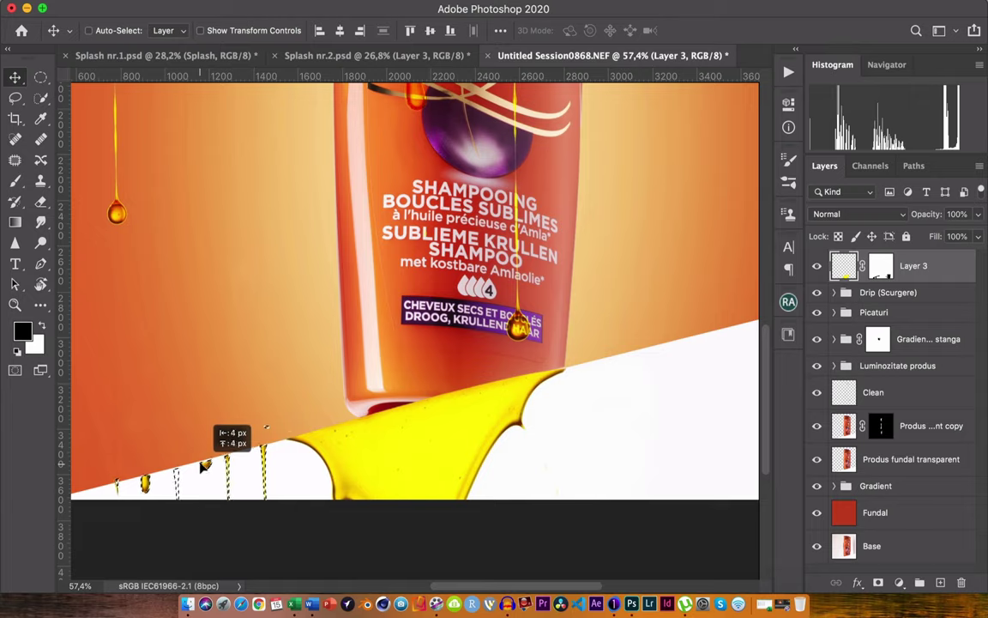
left_click_drag(203, 466, 200, 463)
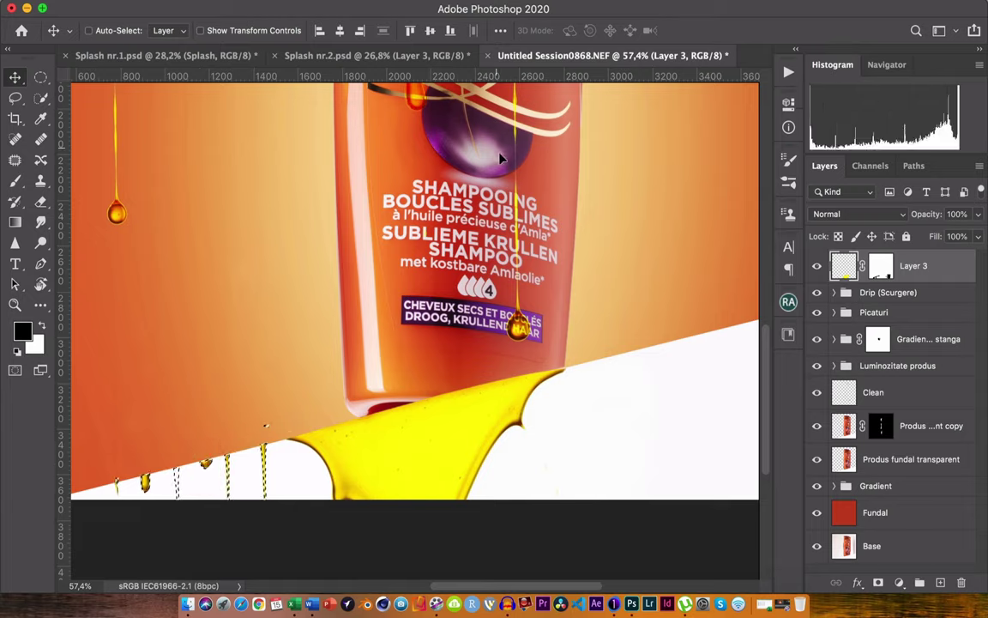
key("ctrl+d")
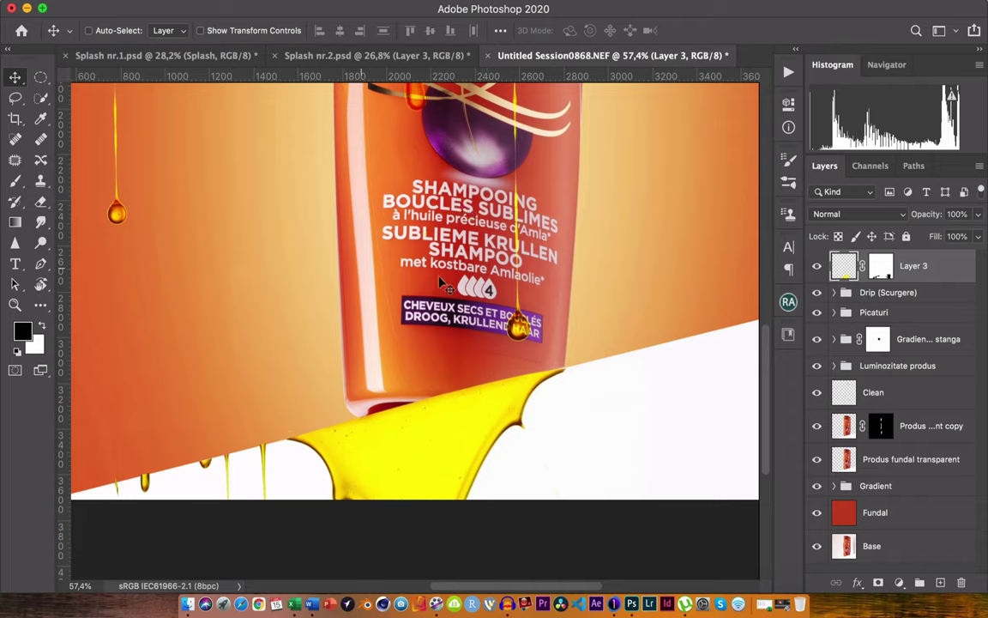
Paint black on Layer 3's mask to hide stray edges around the lower-left drips
key("b")
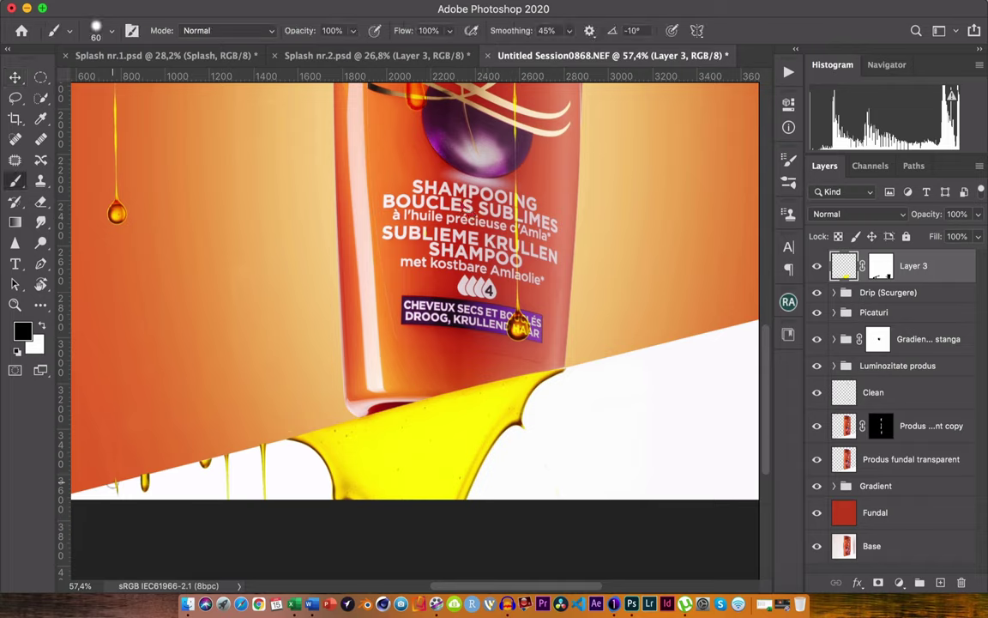
key("x")
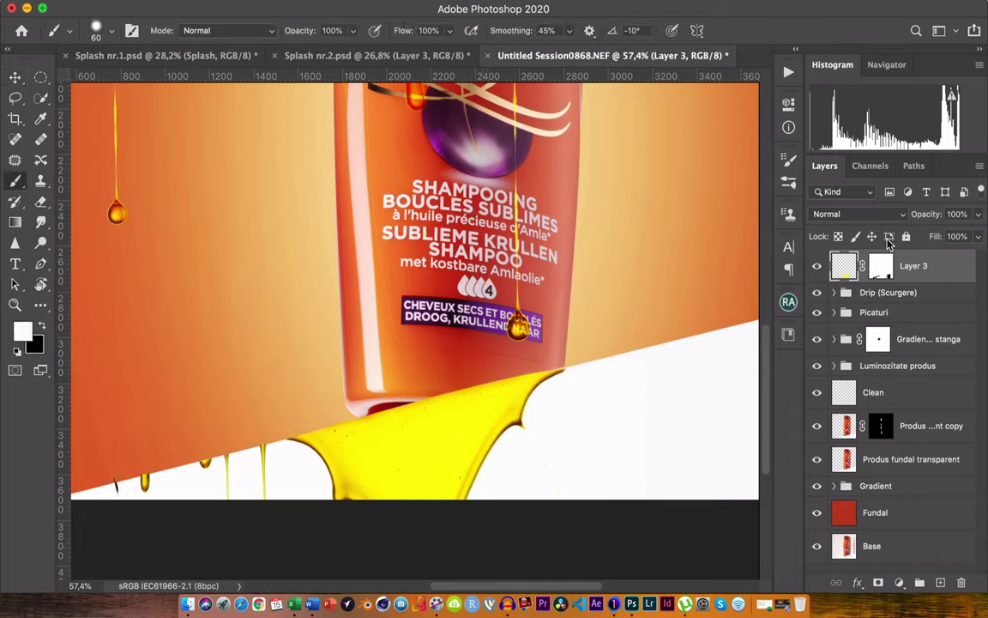
left_click(881, 267)
key("x")
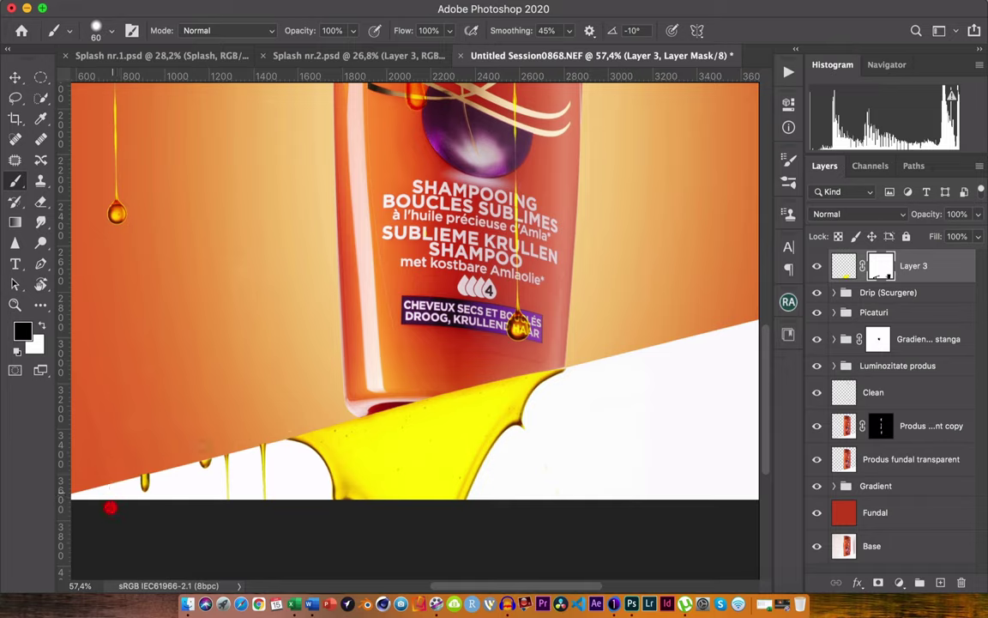
left_click(255, 425)
left_click(128, 439)
left_click(121, 470)
left_click(557, 355)
left_click(884, 296)
Expand the Drip (Scurgere) group and toggle Curves 7 to compare its effect
key("x")
left_click(819, 295)
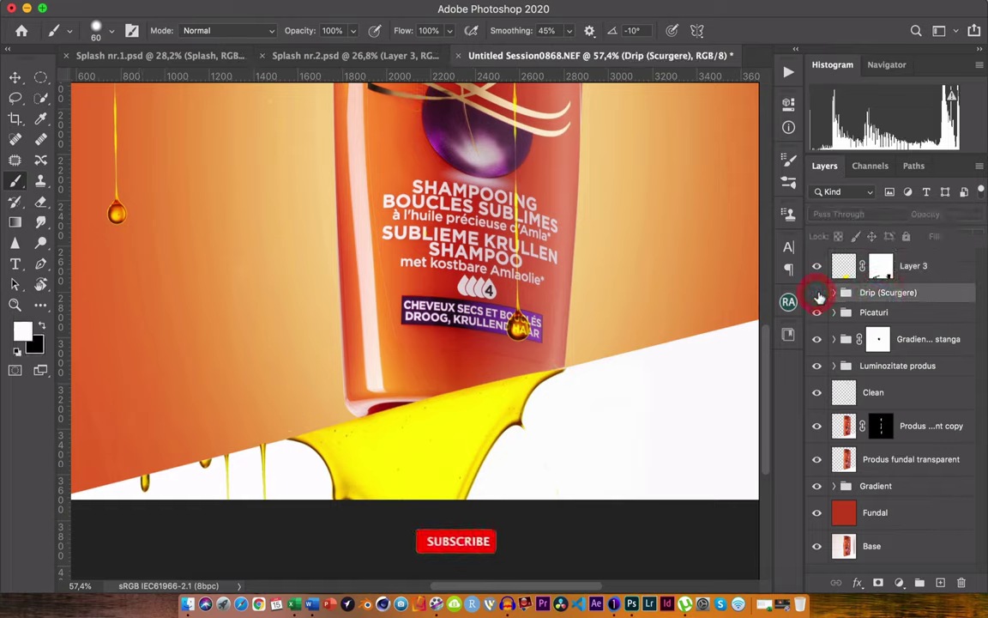
left_click(834, 294)
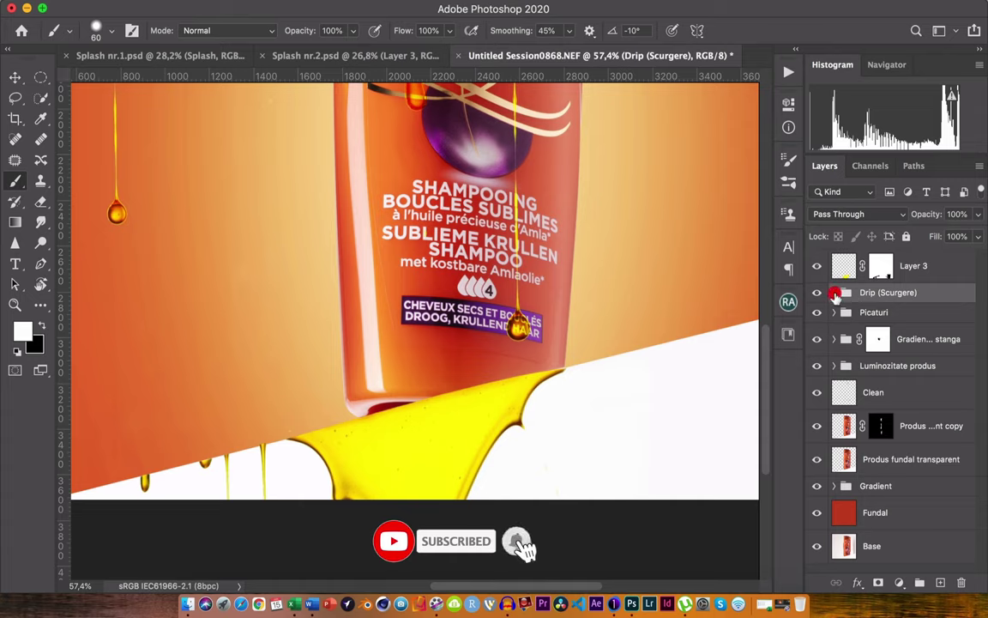
left_click(893, 319)
key("x")
left_click(893, 352)
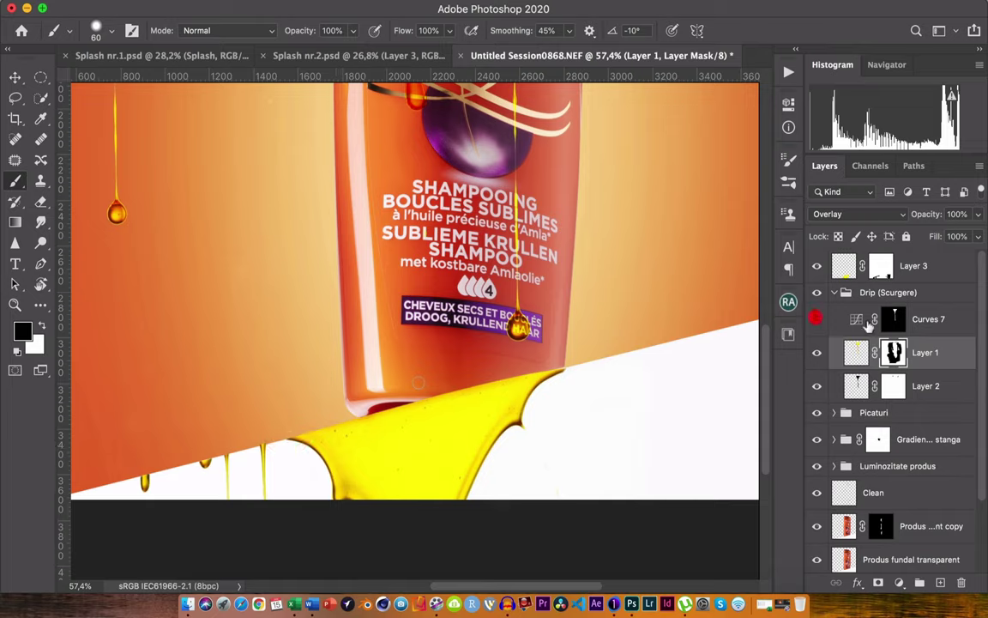
left_click(892, 319)
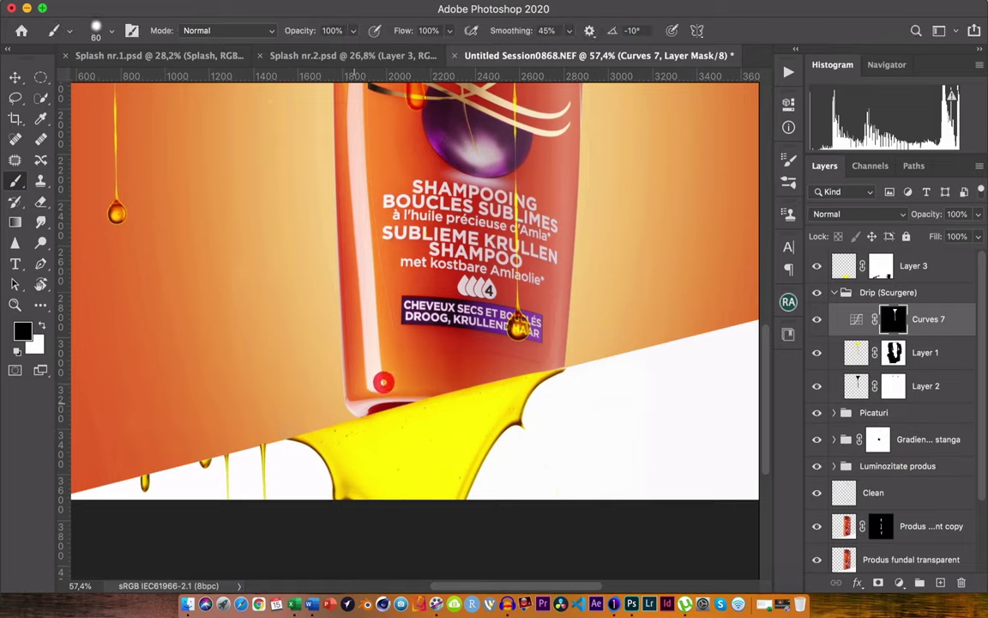
left_click(815, 319)
left_click(816, 319)
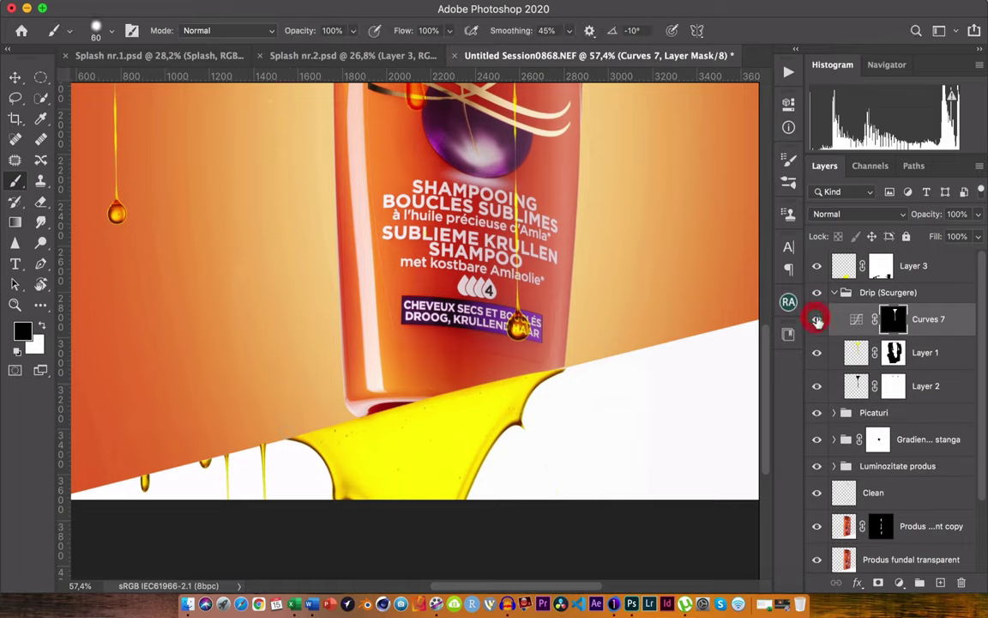
left_click(816, 319)
left_click(835, 292)
key("x")
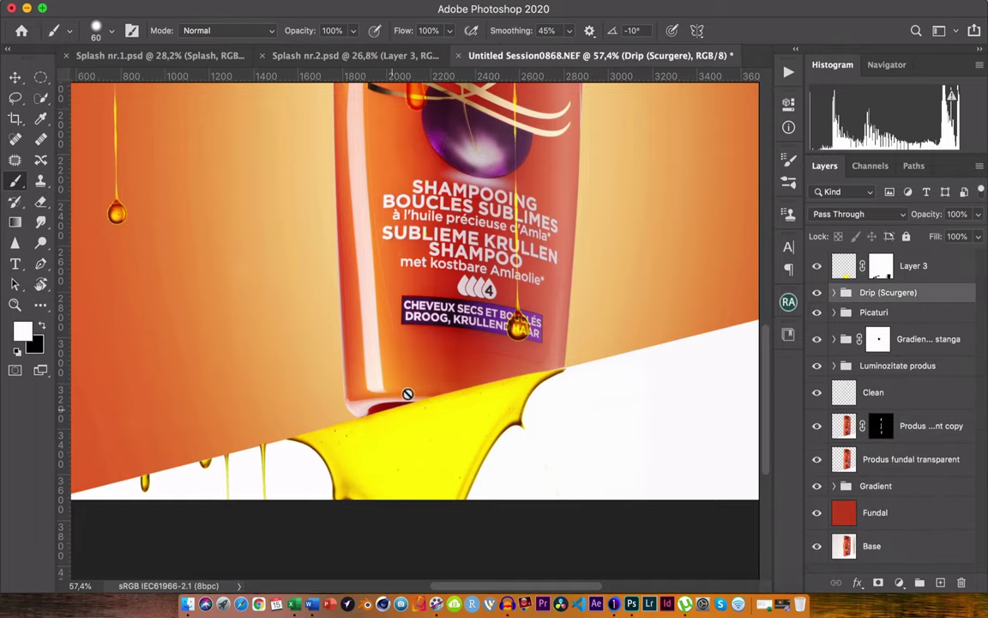
Zoom out to review the whole ad, zoom back in, and select Layer 3
scroll(515, 386, "down", 2)
scroll(512, 379, "down", 3)
scroll(507, 379, "down", 3)
scroll(467, 441, "down", 2)
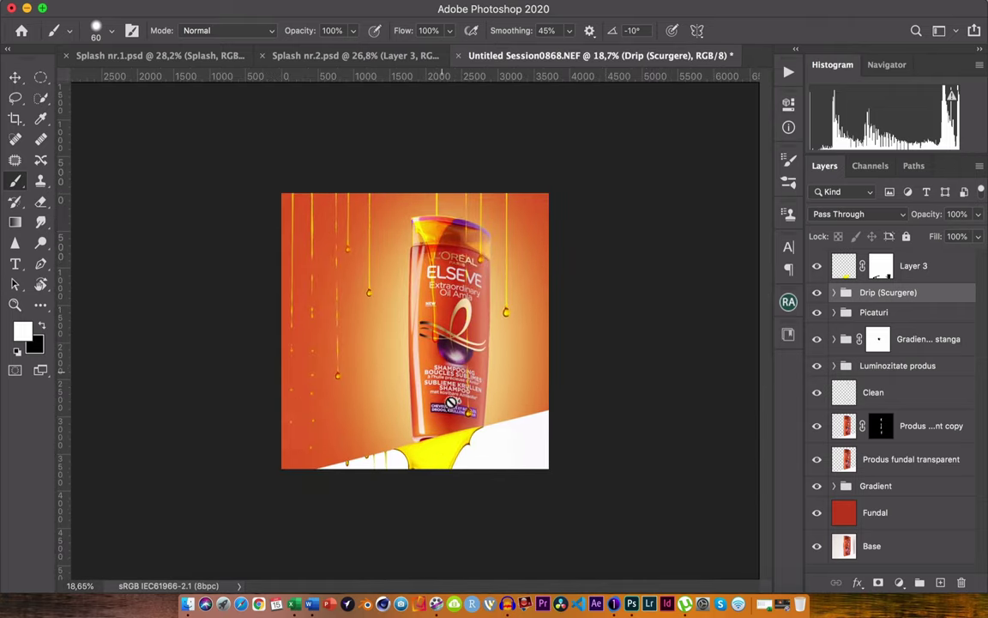
scroll(427, 433, "up", 1)
scroll(427, 433, "up", 2)
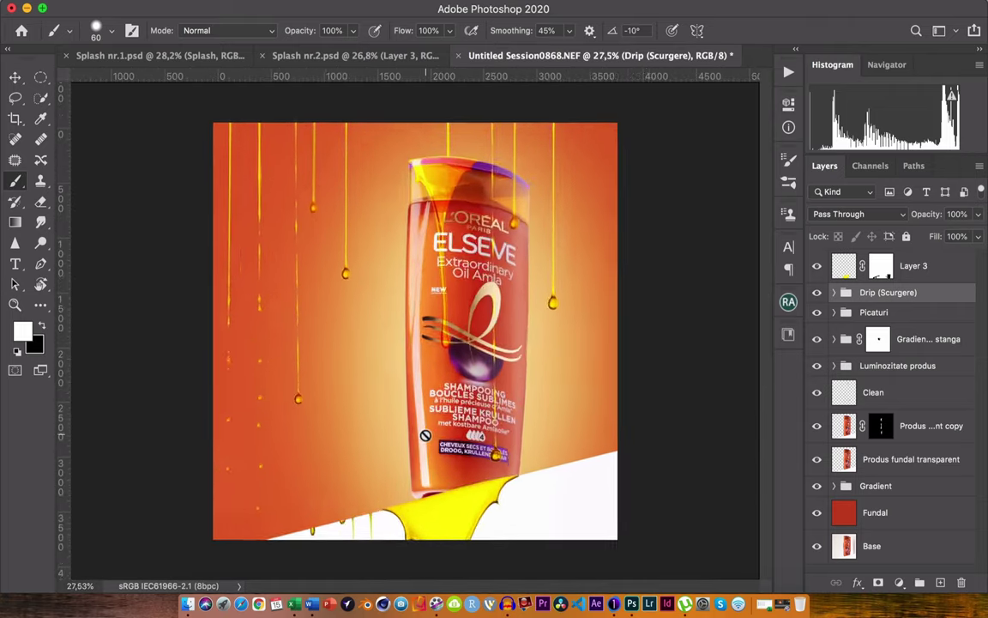
scroll(426, 433, "up", 2)
scroll(426, 433, "up", 2)
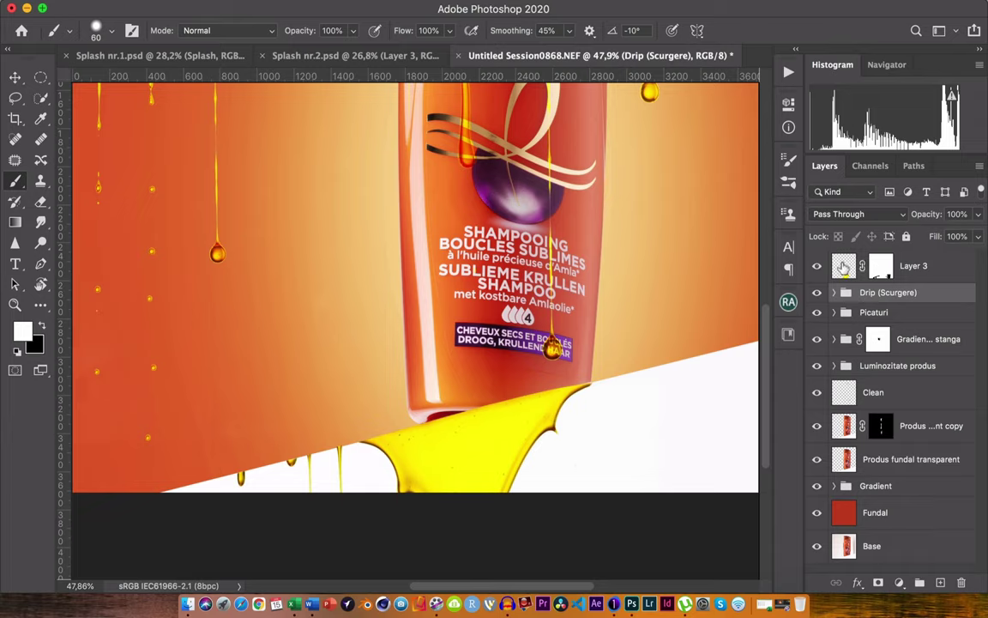
left_click(843, 267)
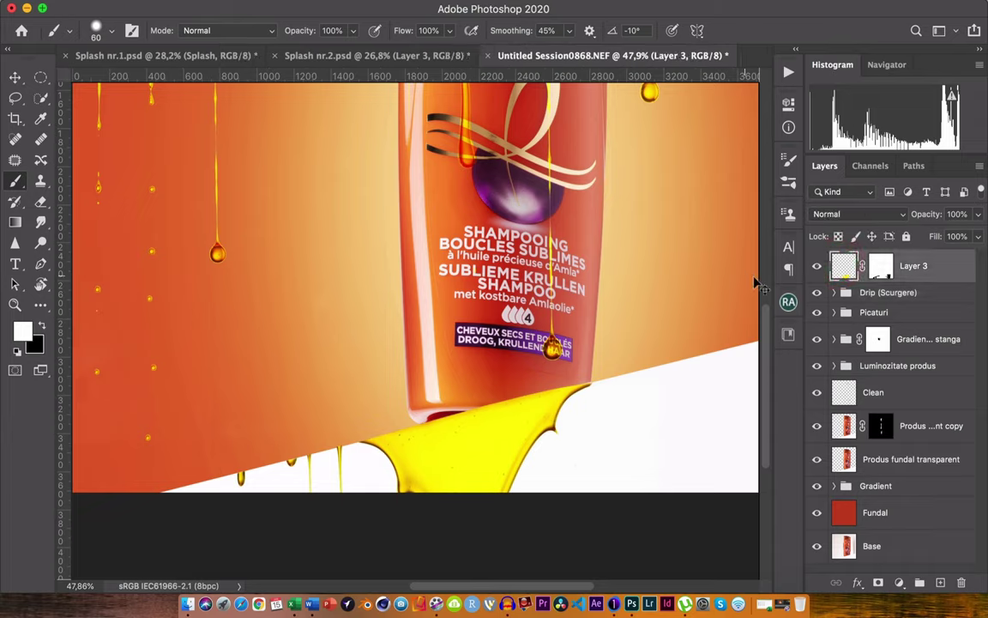
Duplicate Layer 3, flip the copy horizontally and vertically, and position it over the bottle base
key("ctrl+j")
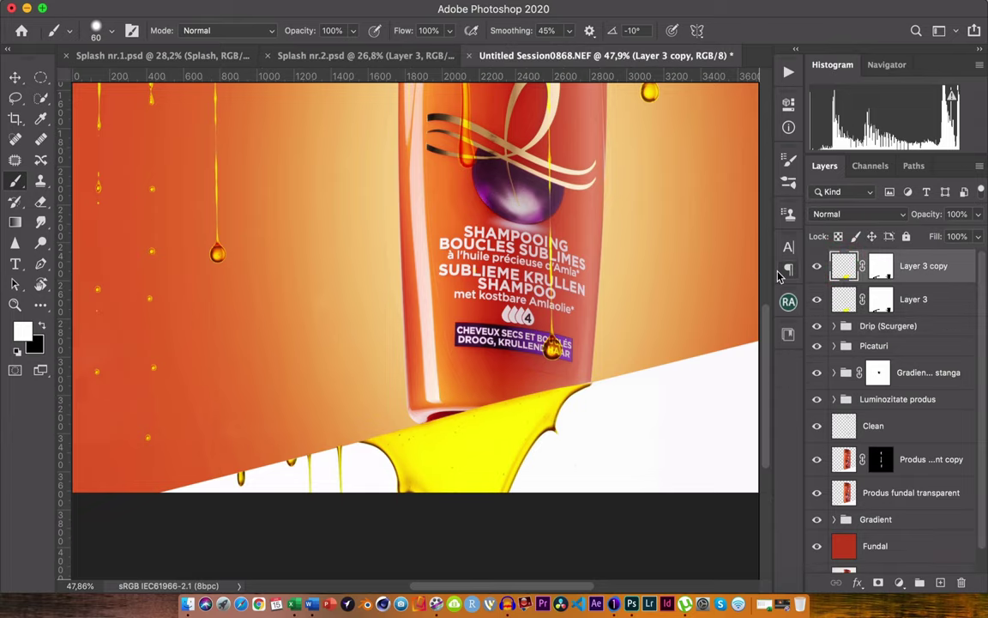
key("v")
left_click_drag(463, 438, 457, 354)
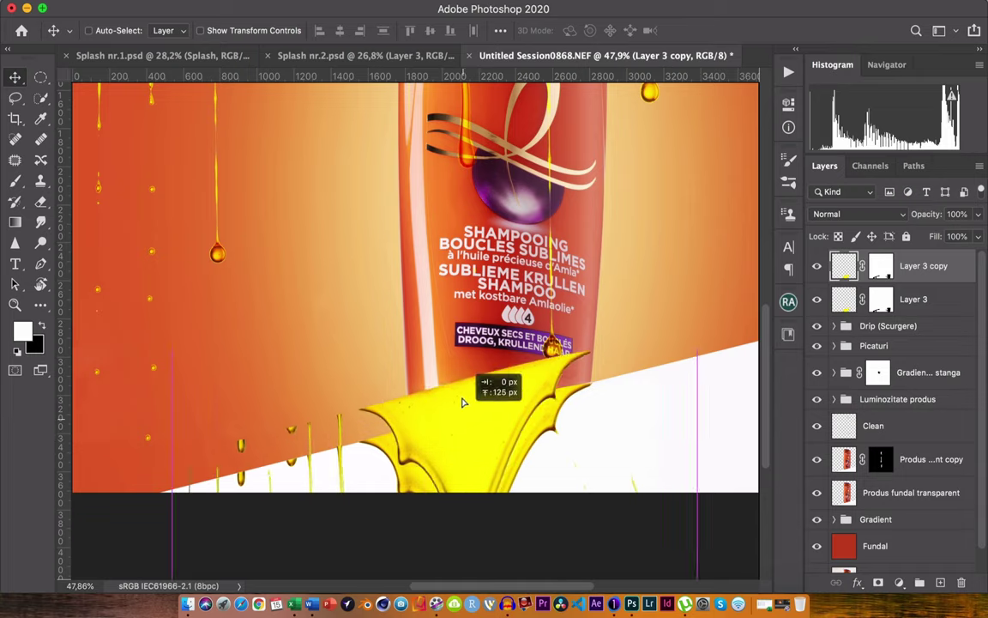
key("ctrl+t")
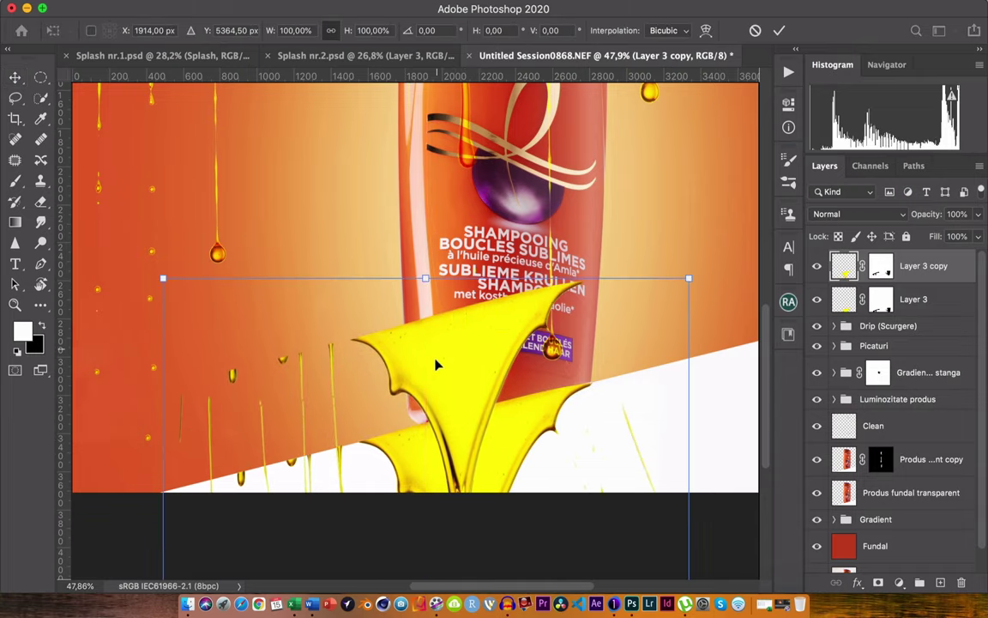
right_click(443, 358)
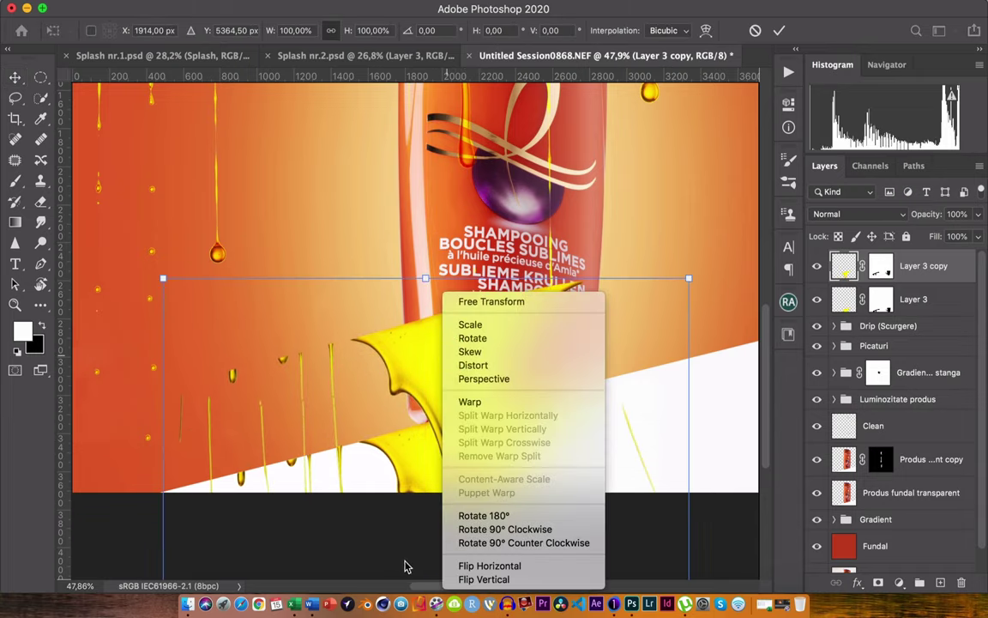
left_click(497, 566)
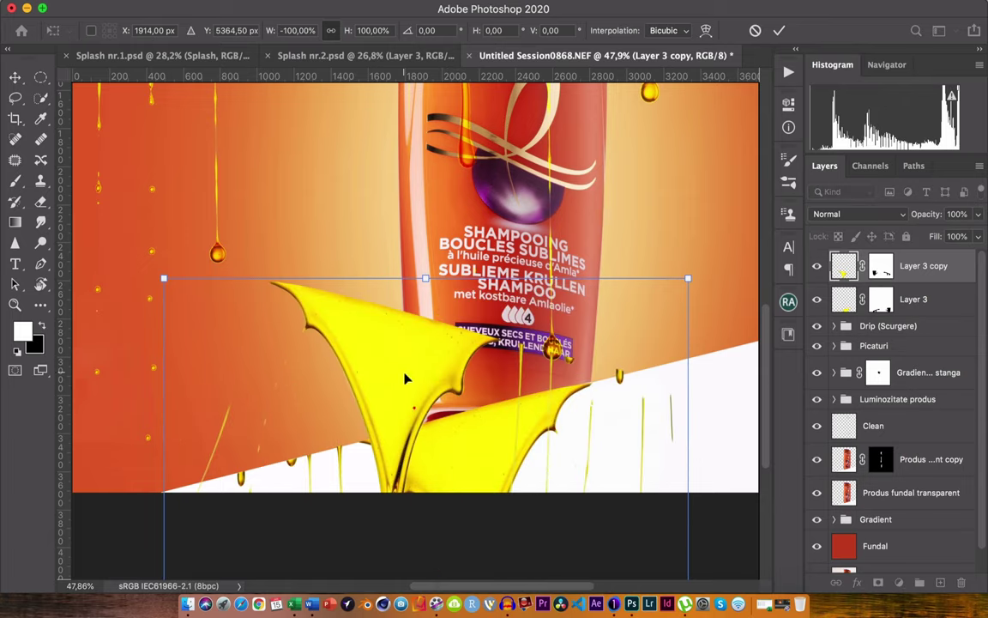
right_click(407, 378)
left_click(433, 577)
mouse_move(435, 438)
left_mouse_down()
mouse_move(453, 444)
mouse_move(483, 342)
mouse_move(504, 357)
left_mouse_up()
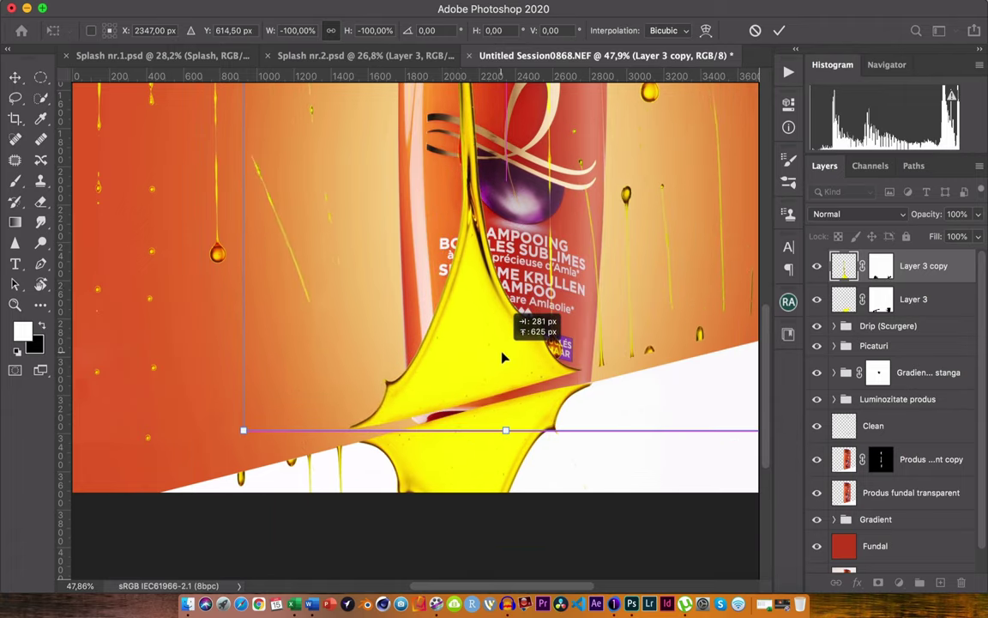
left_click_drag(503, 357, 481, 368)
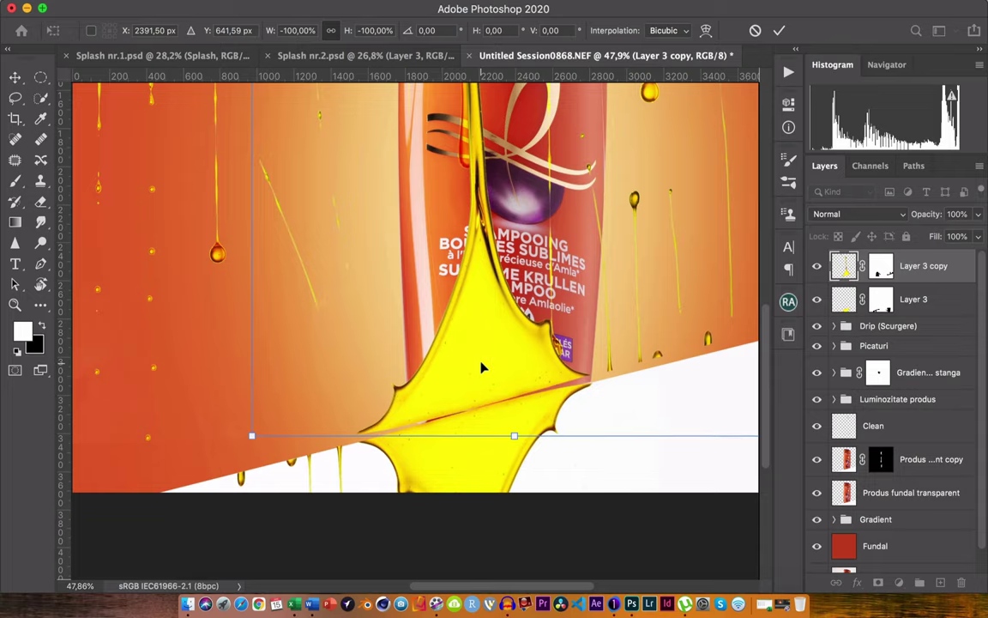
key("Down")
key("Down")
key("Down")
key("Down")
key("Down")
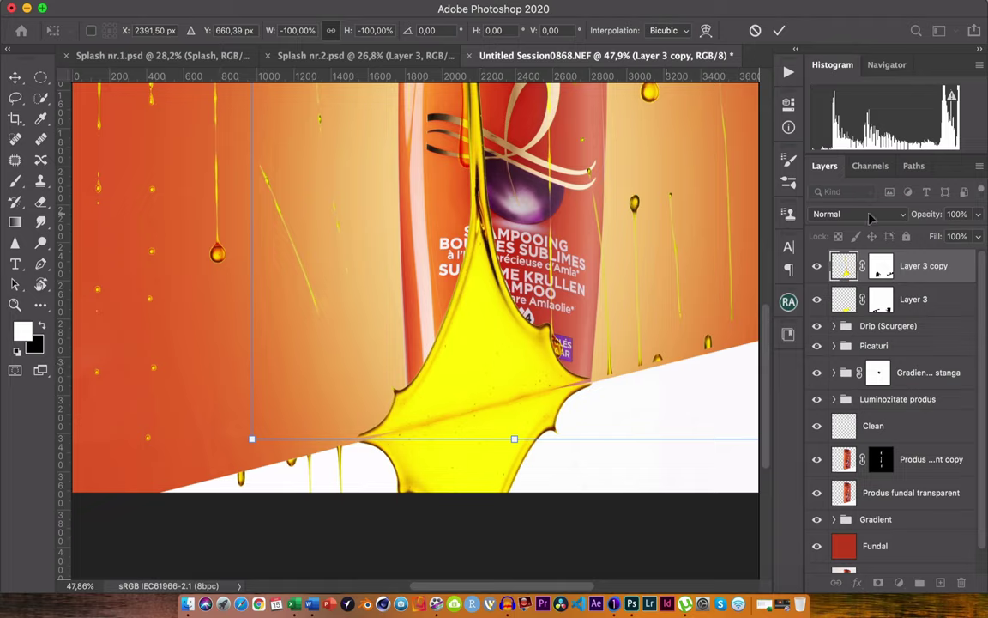
Set Layer 3 copy's blend mode to Darken and apply the transform
left_click(836, 213)
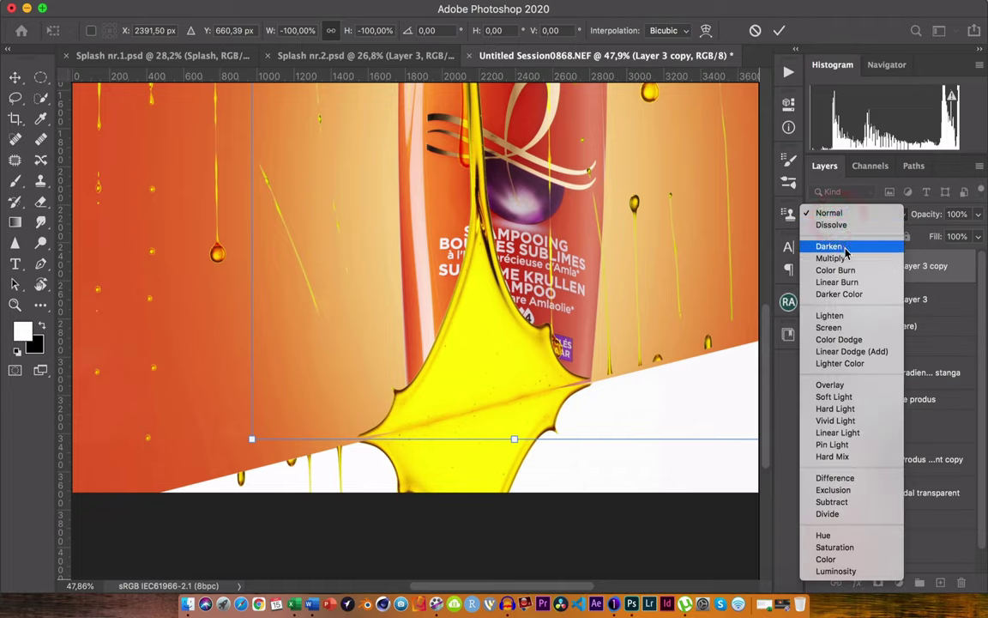
left_click(846, 247)
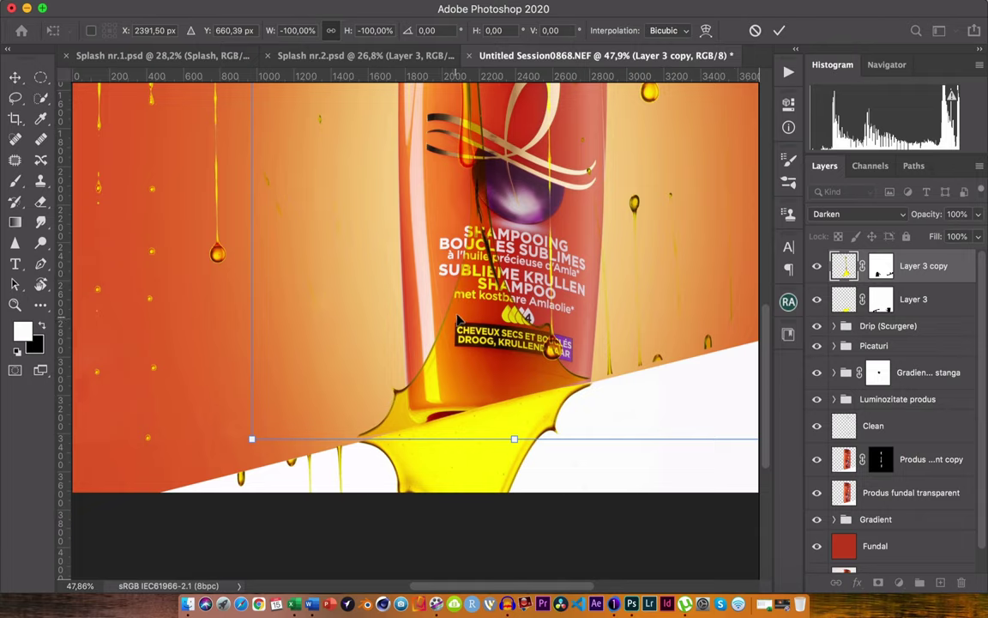
key("Return")
key("ctrl+0")
Paint most of Layer 3 copy's mask black with a 1600 px brush
key("b")
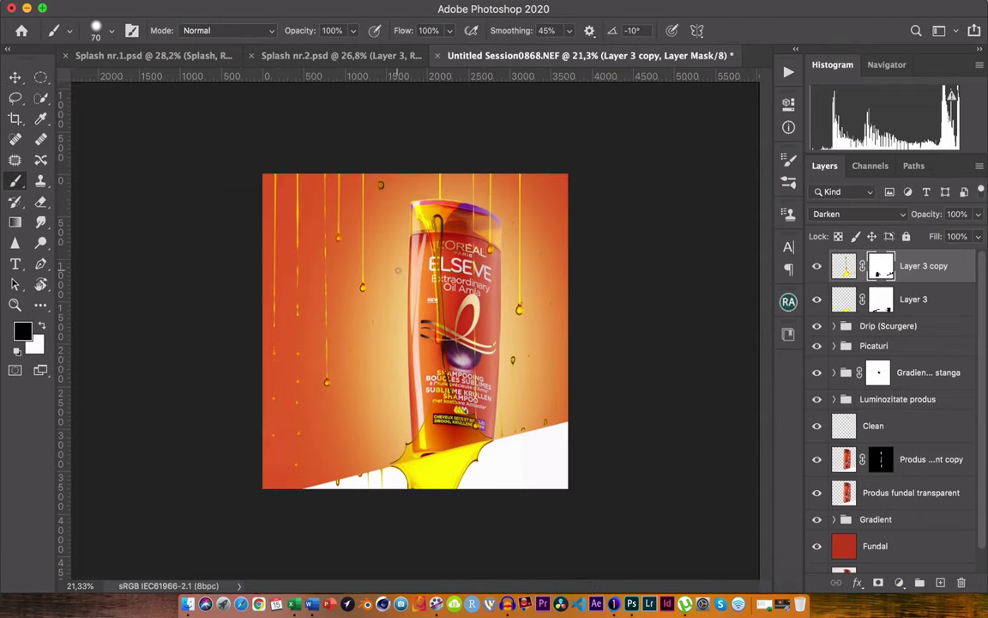
key("bracketright")
key("bracketright")
key("bracketright")
key("bracketright")
key("bracketright")
key("bracketright")
key("bracketright")
key("bracketright")
key("bracketright")
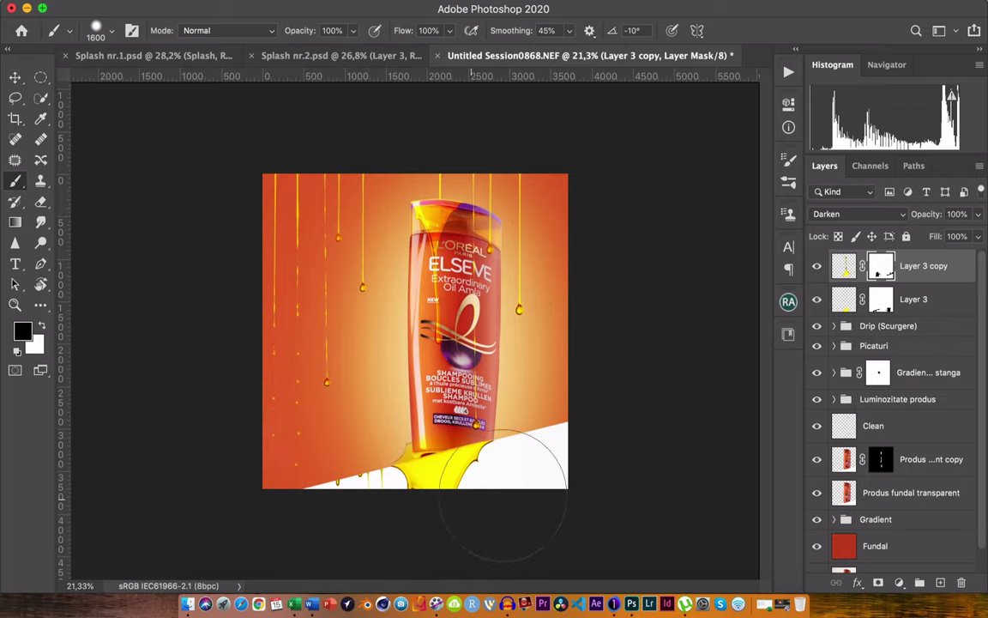
scroll(446, 331, "up", 3)
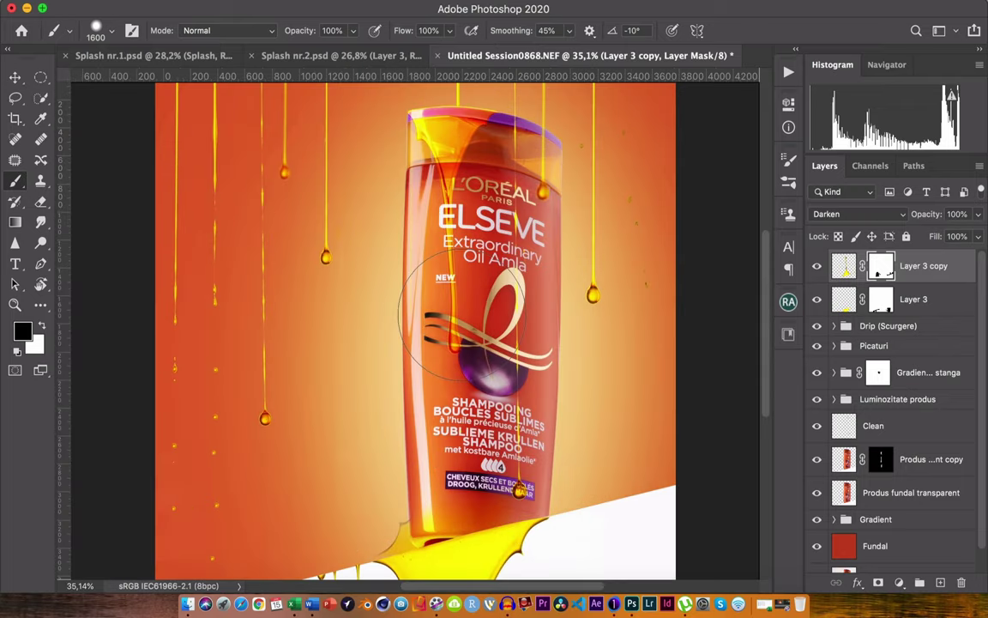
scroll(600, 308, "down", 2)
mouse_move(609, 322)
left_mouse_down()
mouse_move(728, 100)
mouse_move(331, 221)
mouse_move(332, 419)
left_mouse_up()
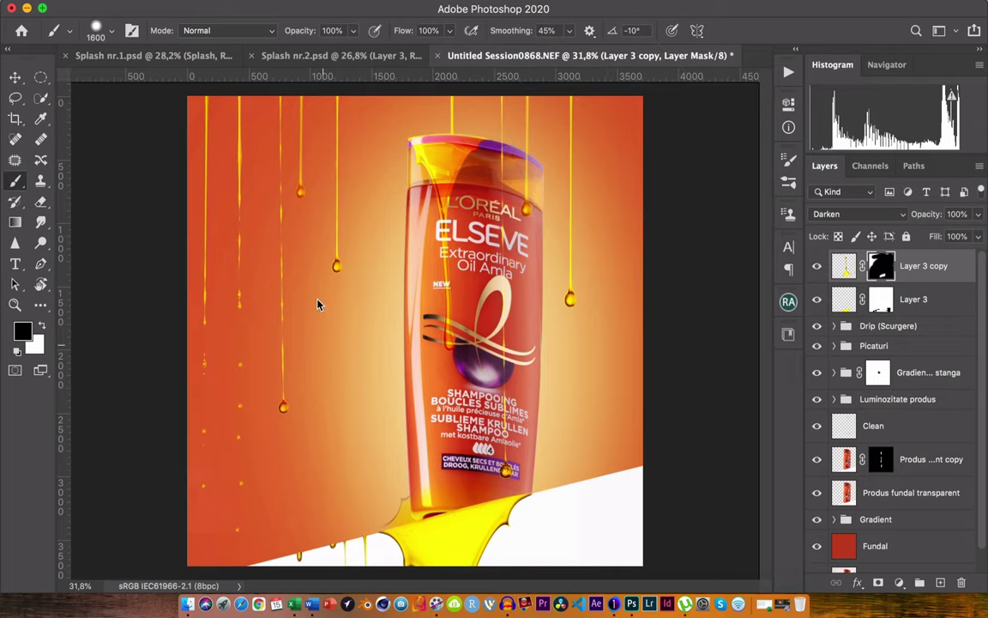
key("bracketleft")
key("bracketleft")
key("bracketleft")
key("bracketleft")
key("bracketleft")
key("bracketleft")
scroll(415, 355, "down", 2)
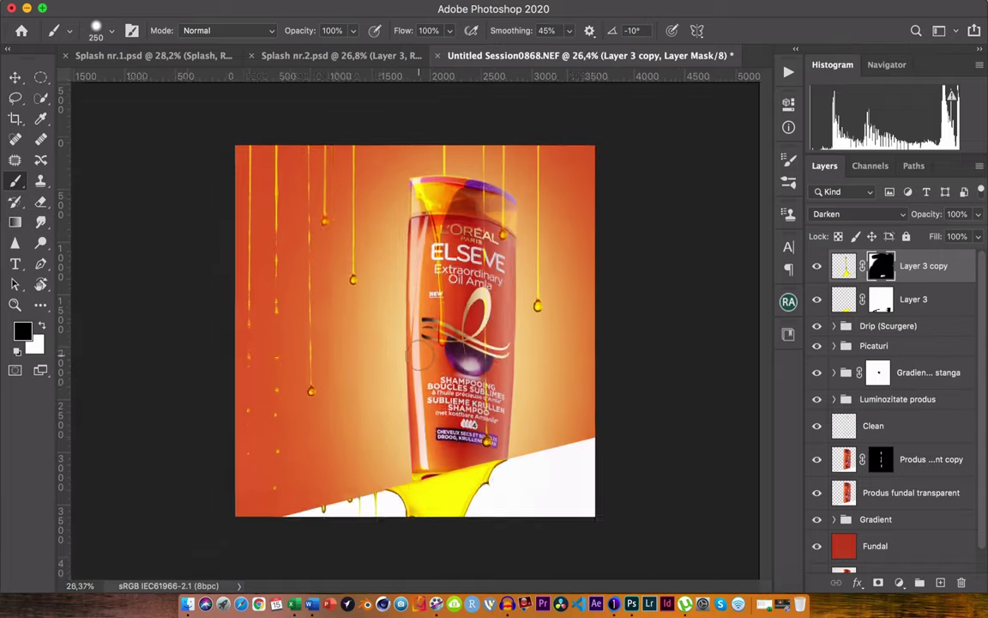
scroll(416, 355, "down", 2)
scroll(415, 355, "down", 1)
Group Layer 3 and Layer 3 copy into a folder named 'Parte jos picatura'
left_click(817, 269)
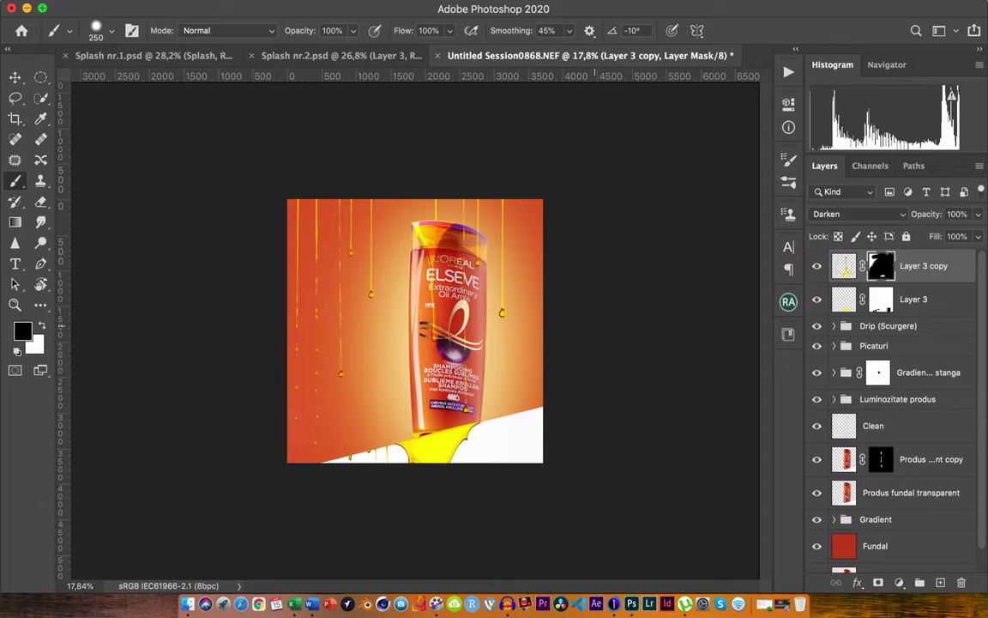
left_click(926, 302, "shift")
key("x")
left_click_drag(926, 302, 919, 582)
double_click(872, 259)
type("Parte jos picatura")
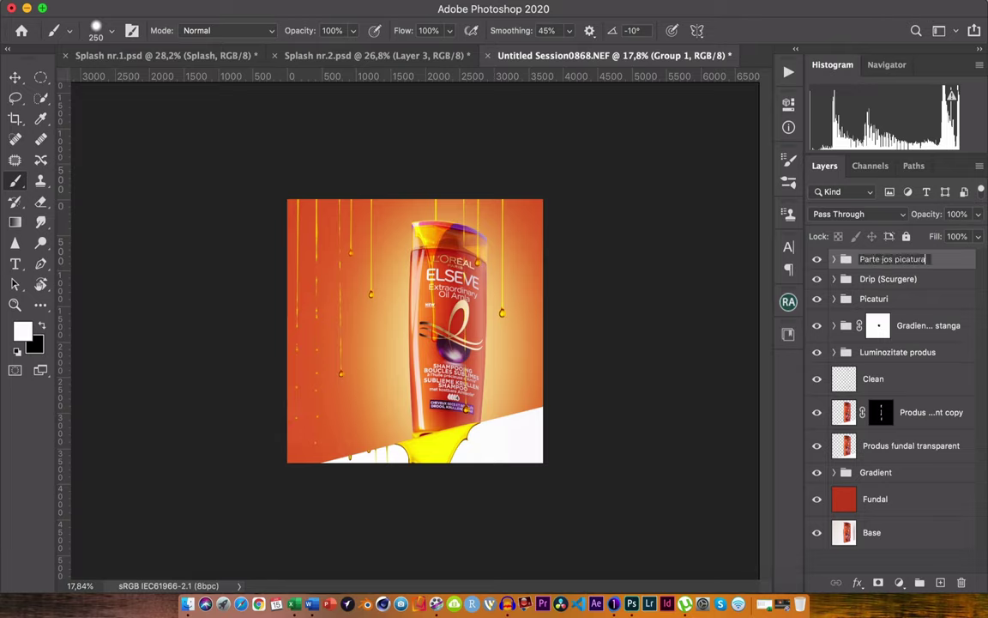
key("Return")
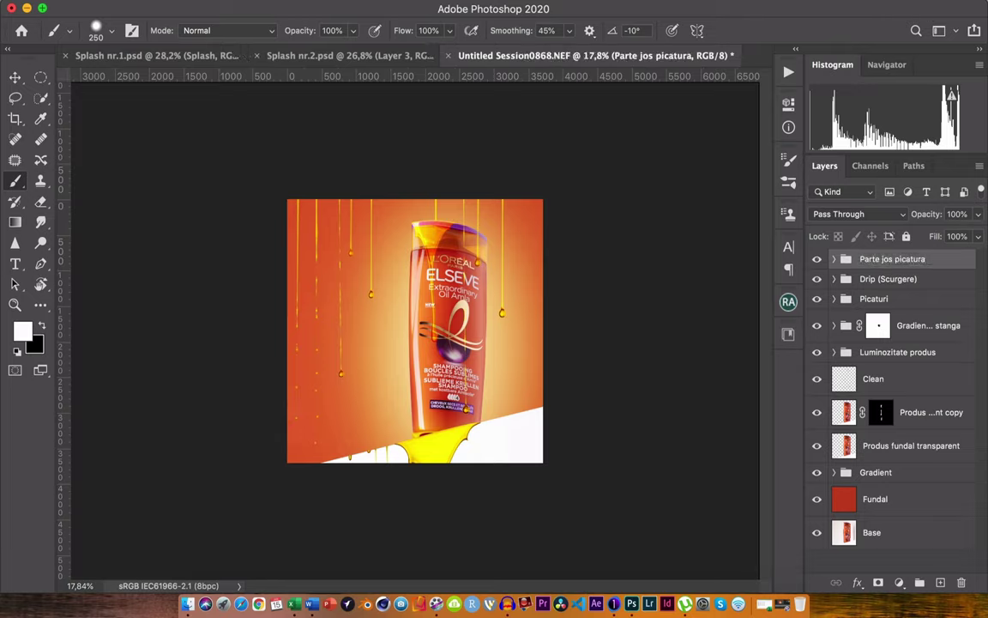
Toggle the Parte jos picatura group's visibility to compare the splash
left_click(816, 259)
scroll(503, 328, "up", 2)
scroll(532, 322, "up", 1)
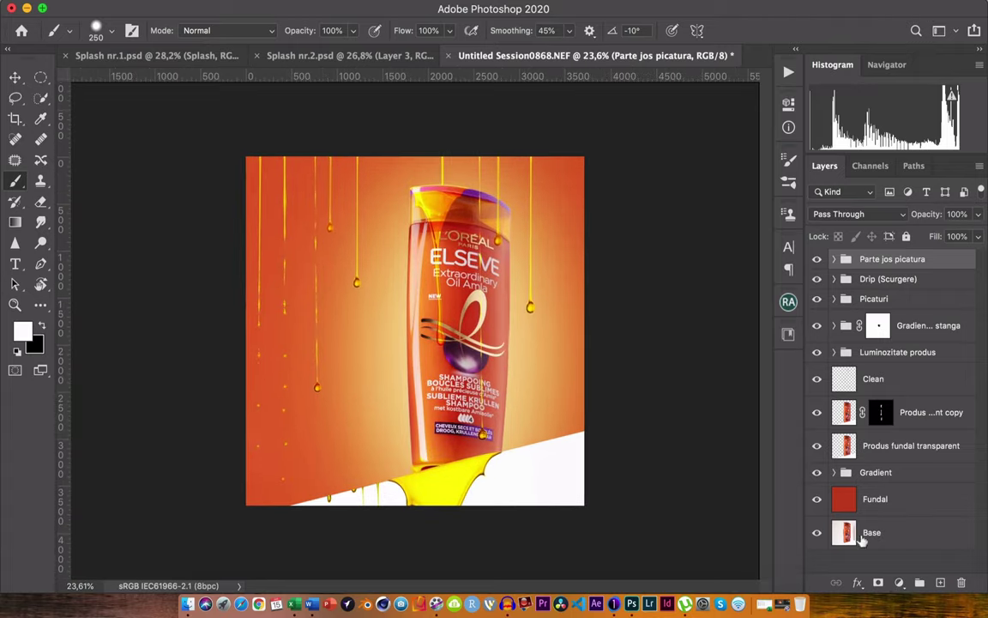
Add a Vibrance adjustment layer set to Vibrance +28 and Saturation +6
left_click(899, 582)
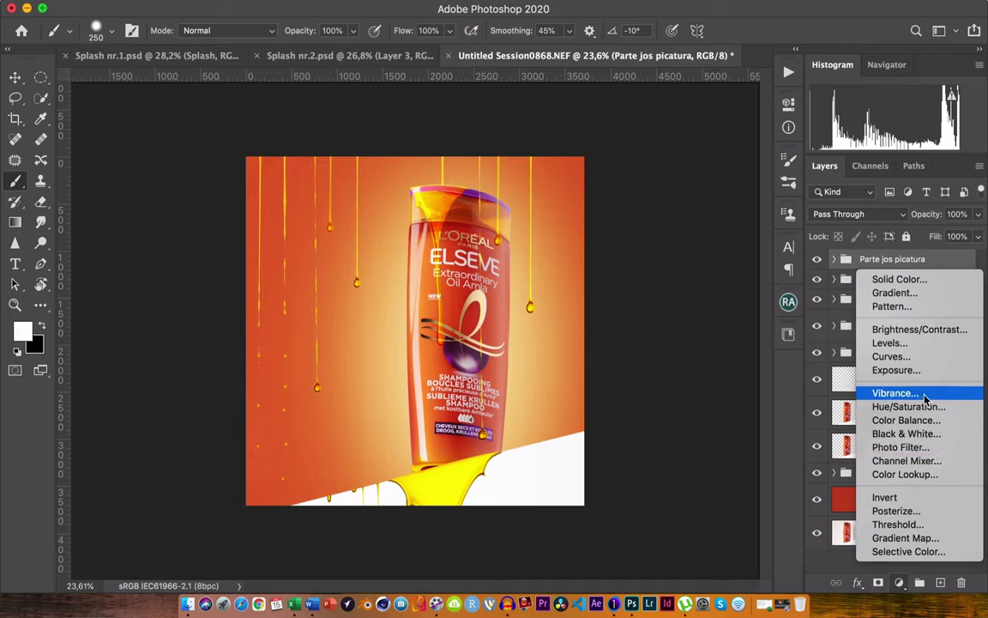
left_click(896, 393)
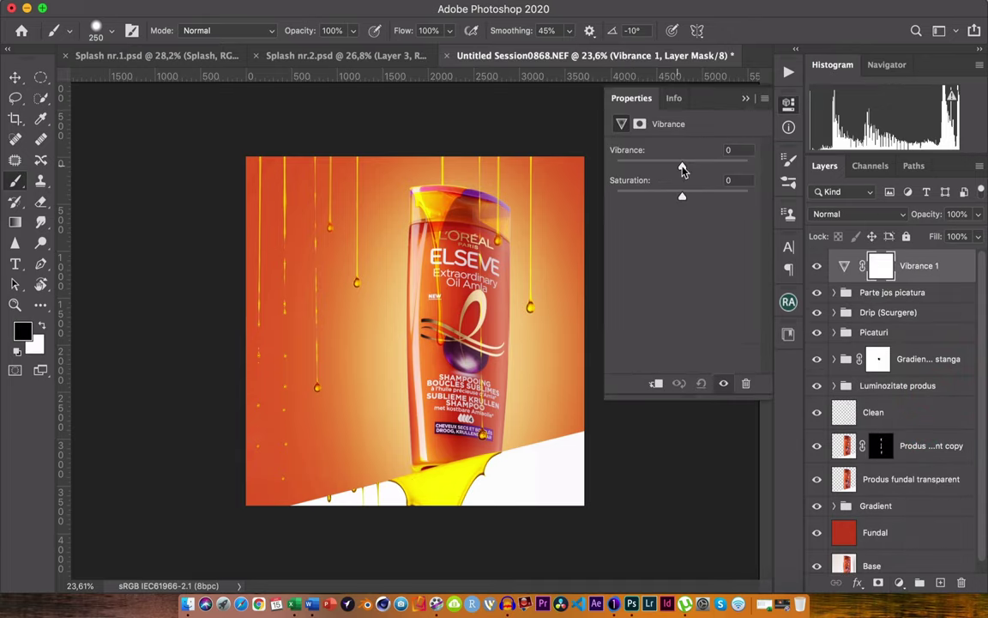
left_click_drag(682, 167, 706, 169)
left_click_drag(703, 168, 686, 197)
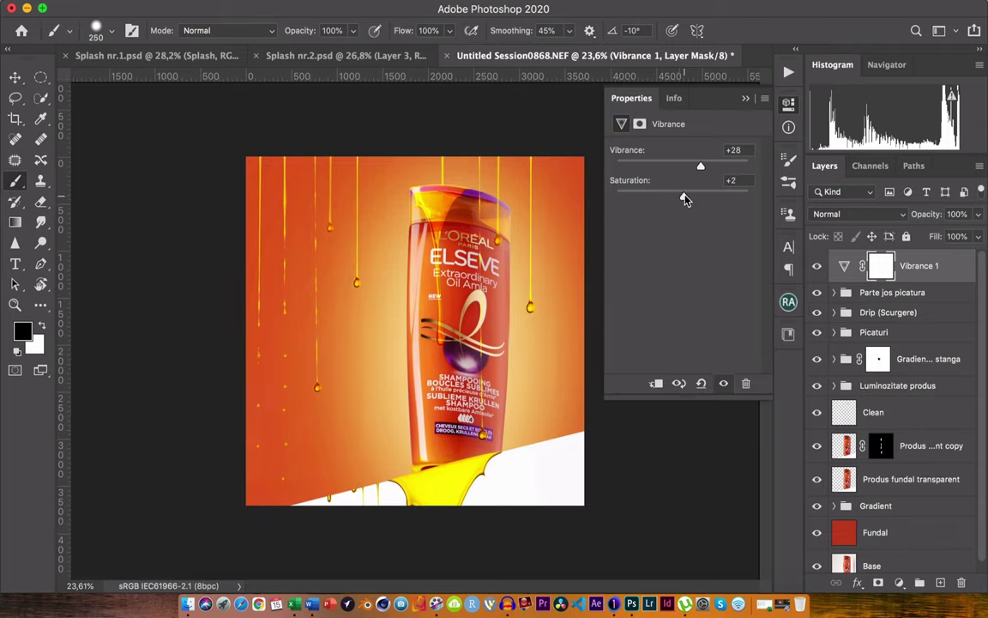
Close the Properties panel and toggle Vibrance 1 off and on to compare
left_click(746, 98)
left_click(817, 267)
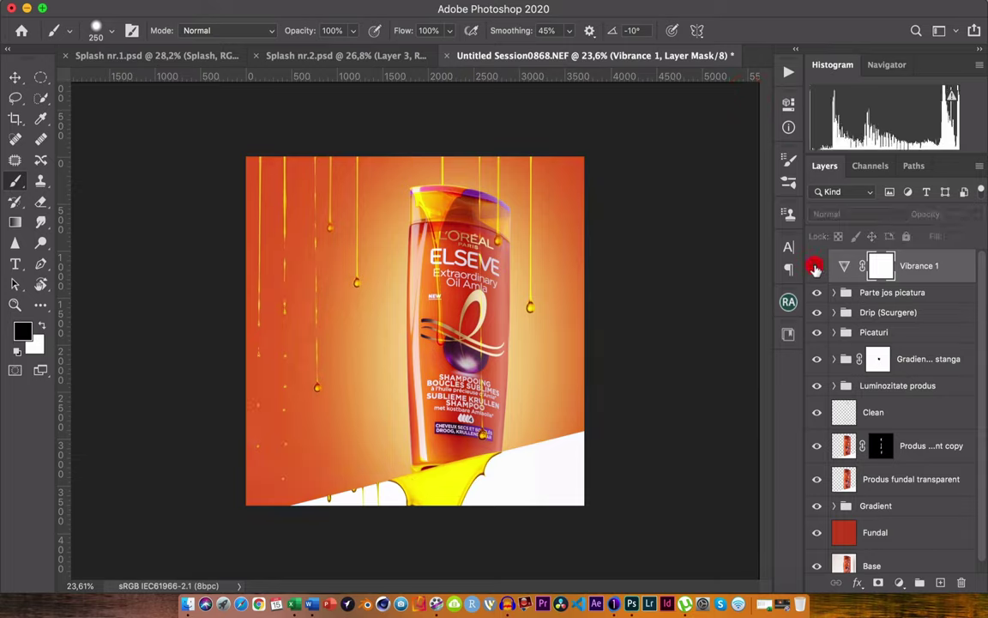
left_click(816, 267)
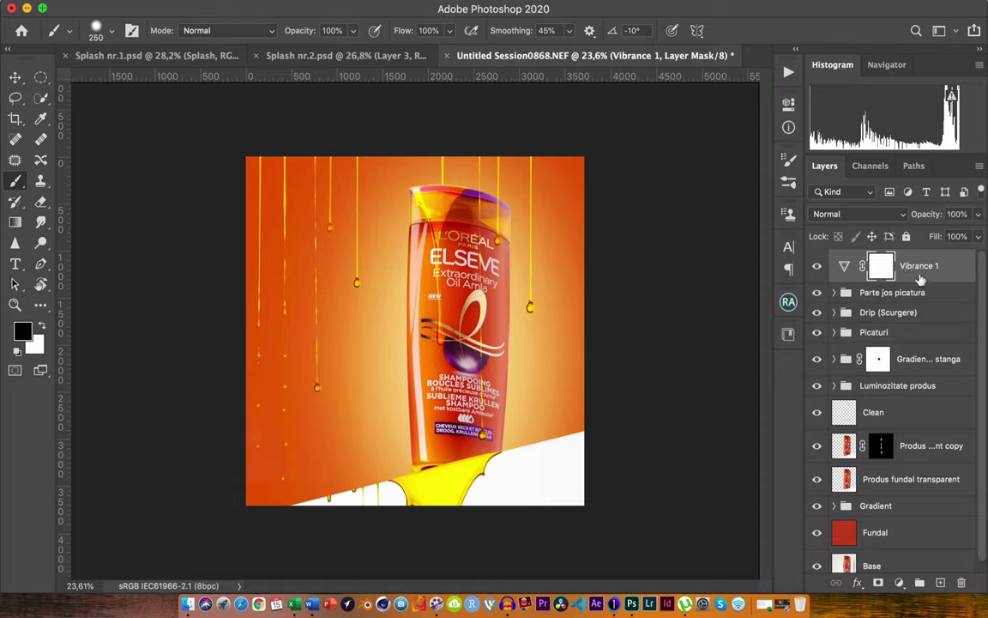
left_click(898, 582)
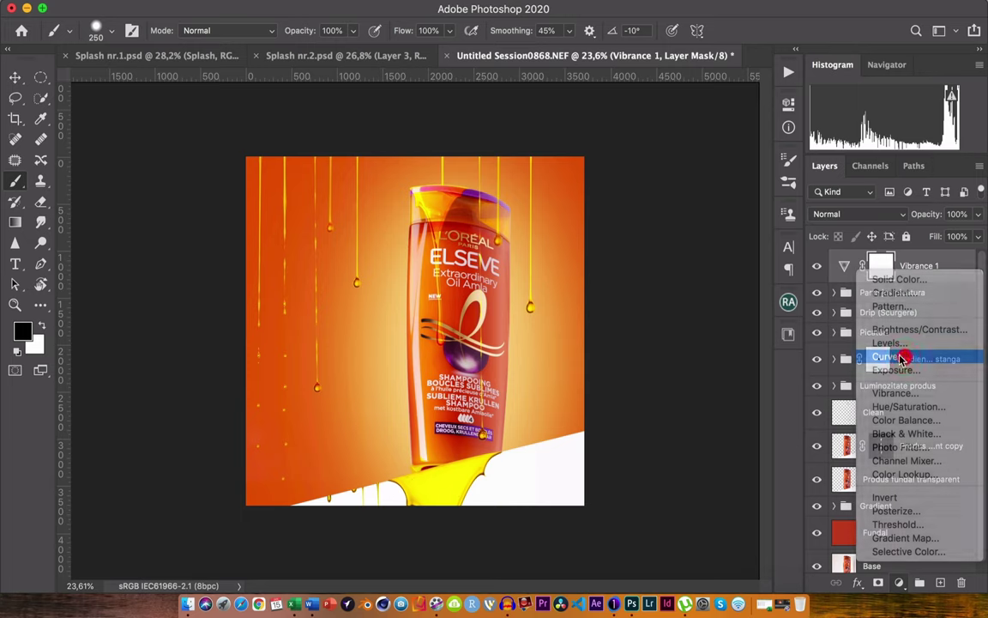
Add a Curves adjustment with the Medium Contrast preset and its shadows point slightly adjusted
left_click(889, 356)
left_click(670, 154)
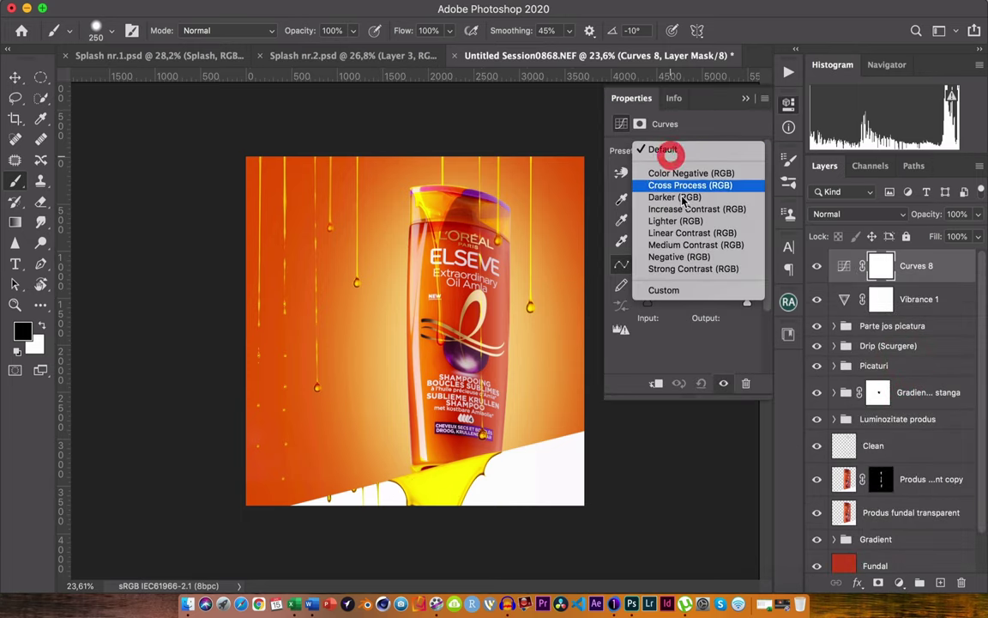
left_click(680, 246)
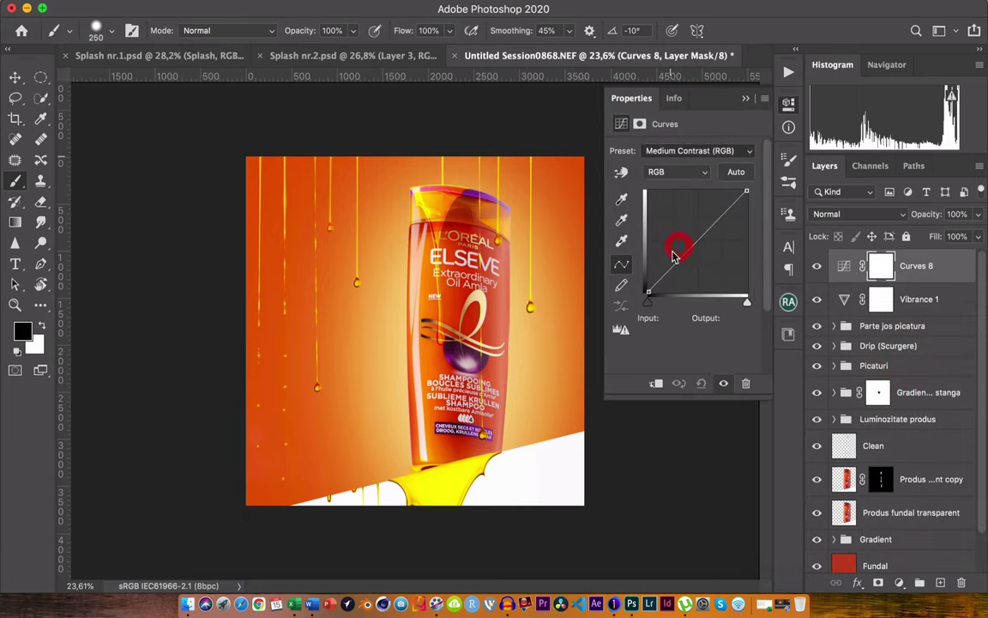
left_click_drag(678, 271, 677, 269)
left_click(745, 100)
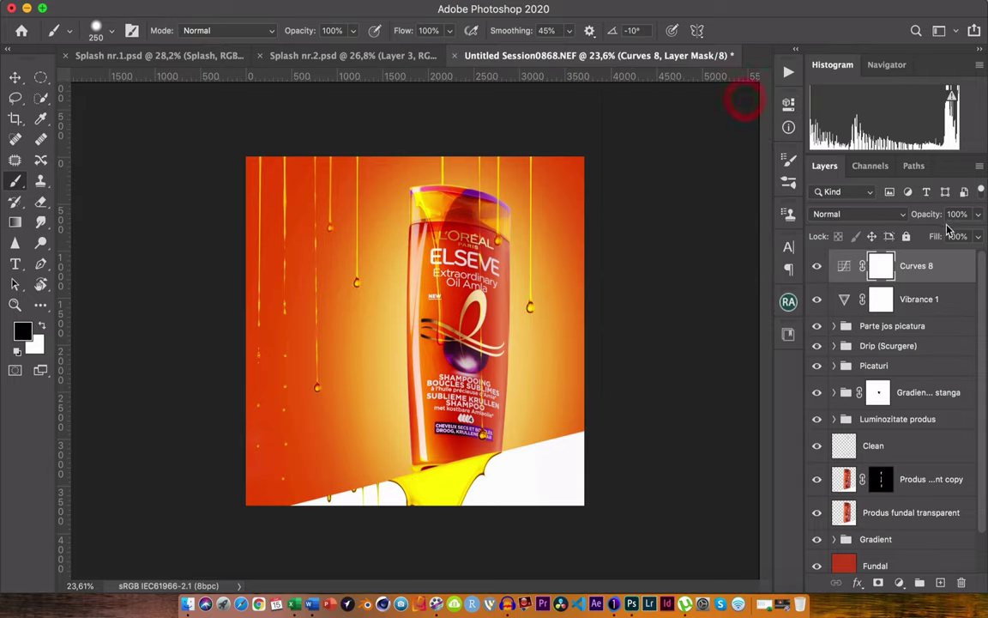
Set the Curves 8 layer opacity to 38%
left_click(969, 214)
left_click(978, 214)
left_click_drag(975, 237, 916, 233)
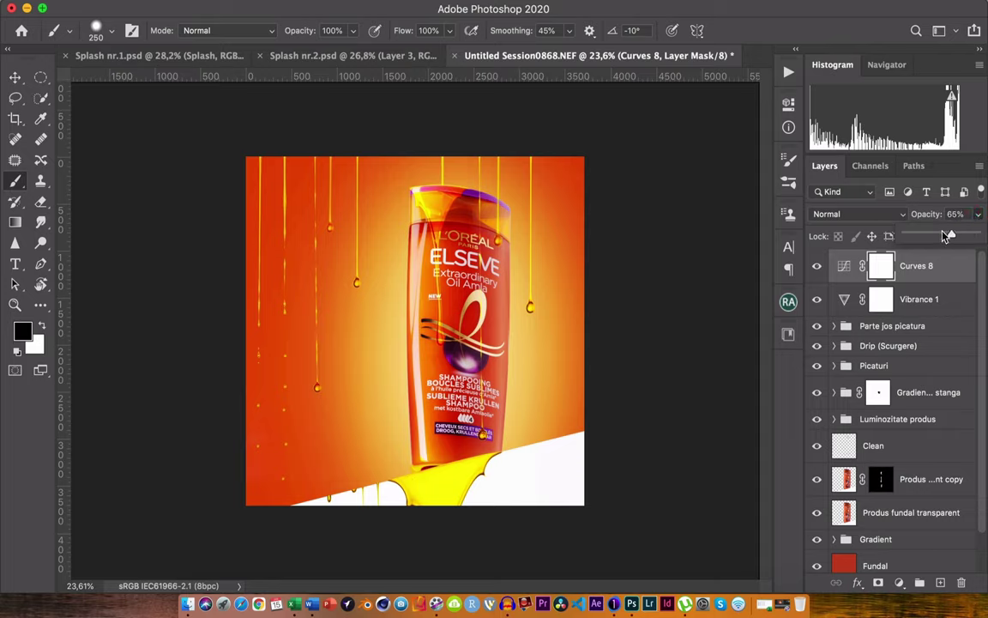
left_click_drag(916, 234, 932, 231)
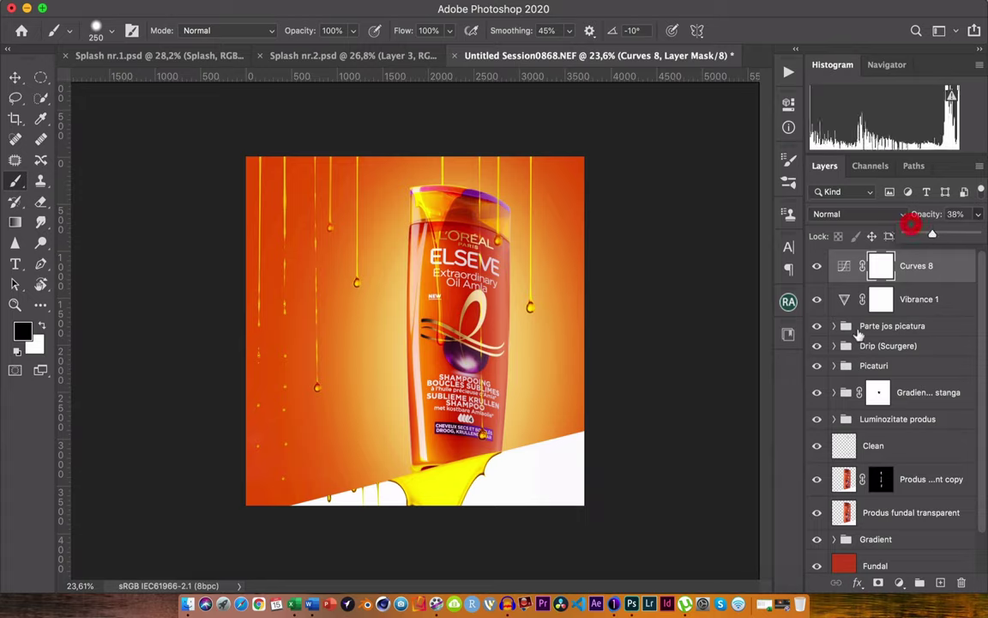
left_click(787, 379)
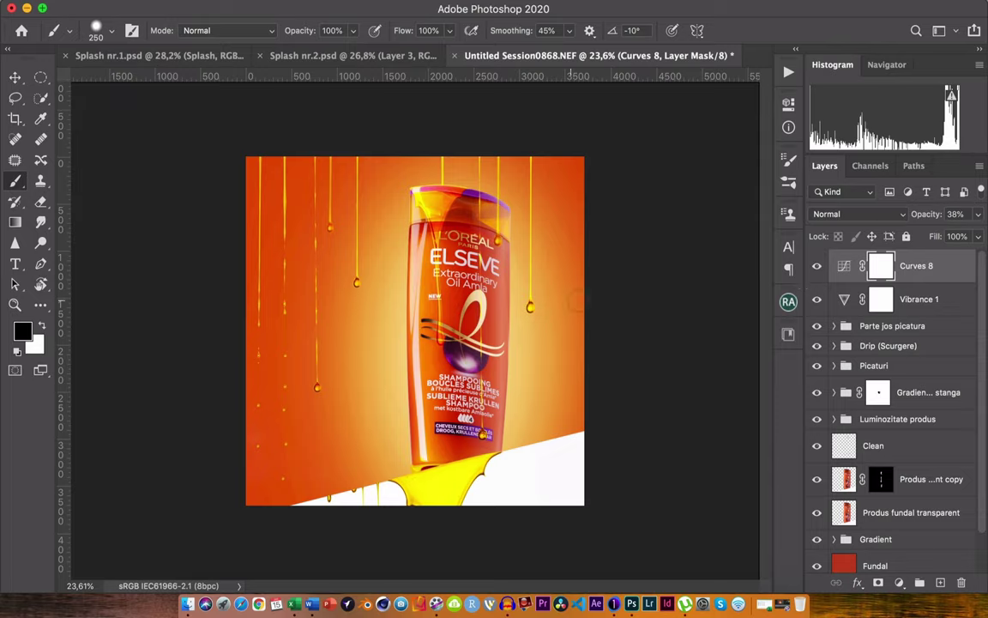
left_click(788, 301)
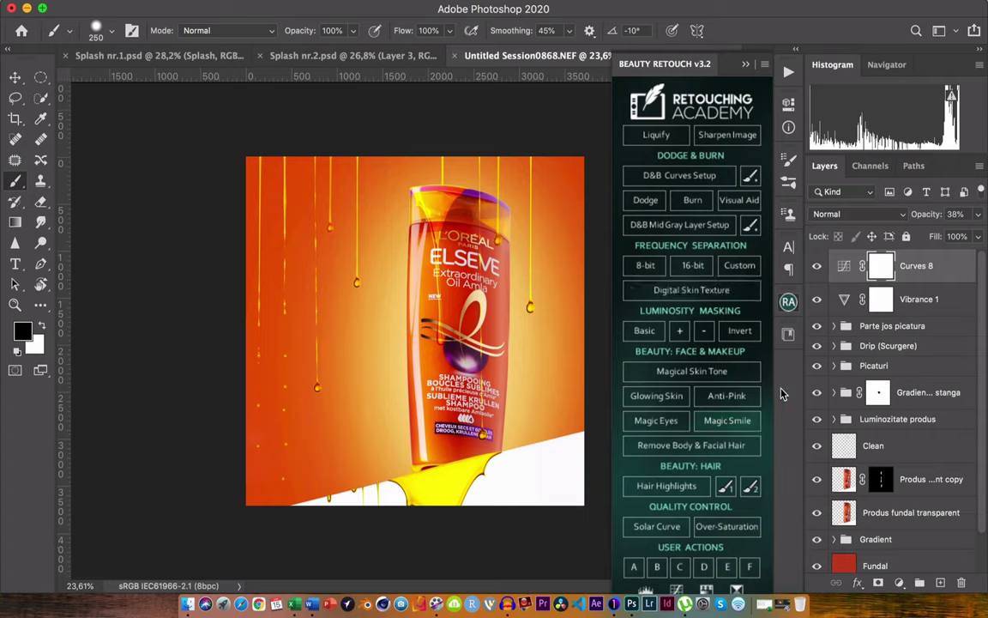
Apply Beauty Retouch's Sharpen Image to add an Overlay sharpening layer, then compare it on and off
left_click(733, 138)
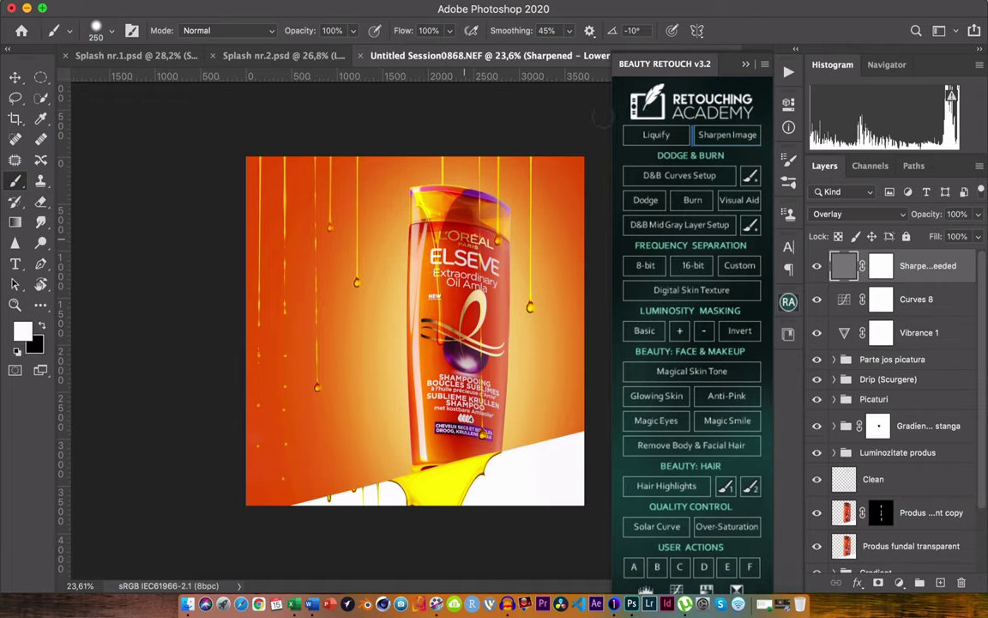
left_click(745, 66)
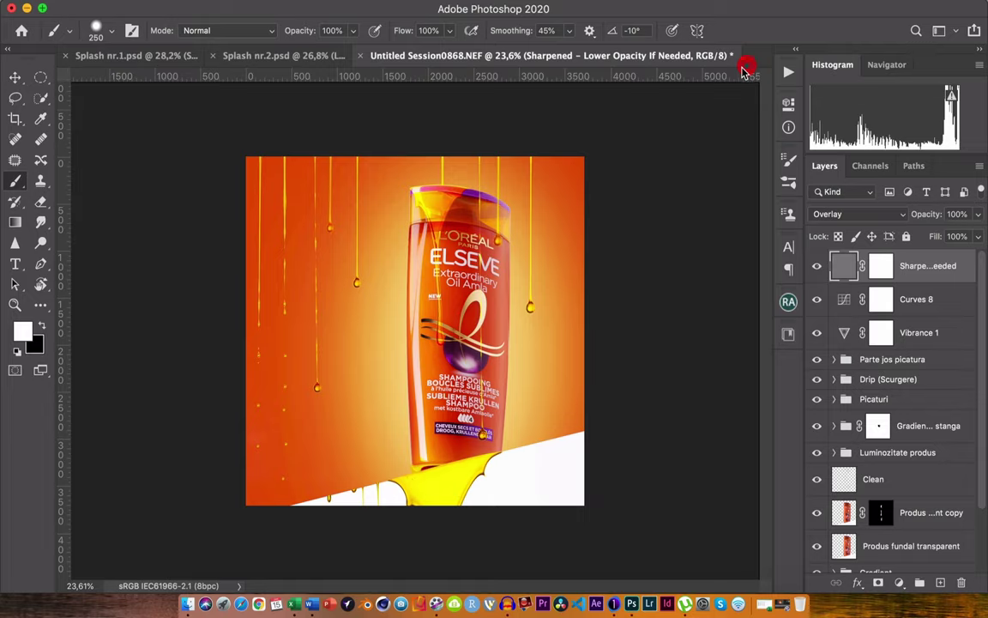
left_click(817, 266)
scroll(816, 267, "up", 1)
scroll(817, 266, "up", 1)
scroll(817, 267, "up", 1)
scroll(817, 267, "up", 2)
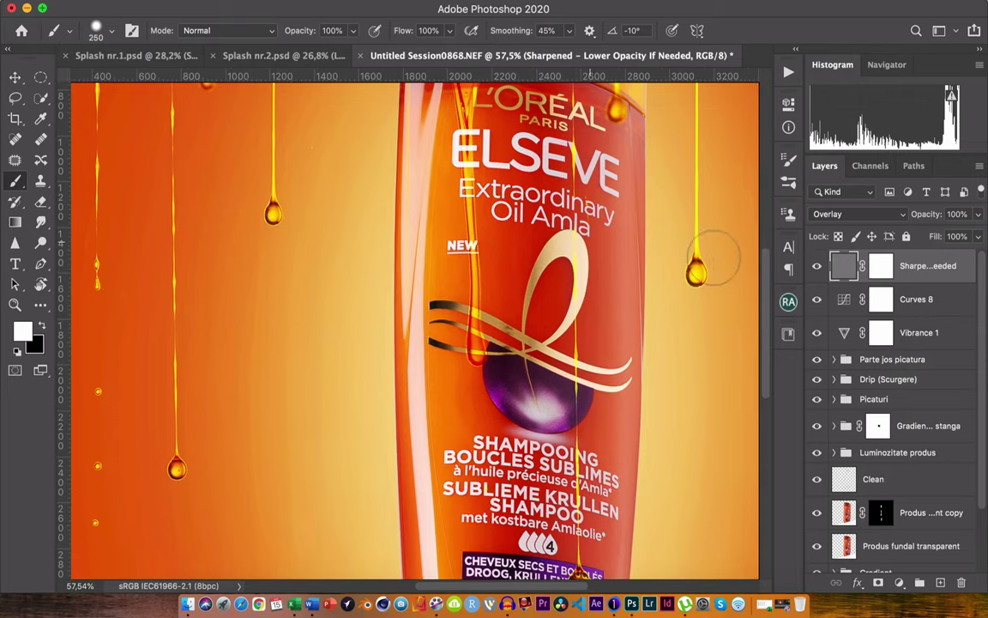
left_click(816, 268)
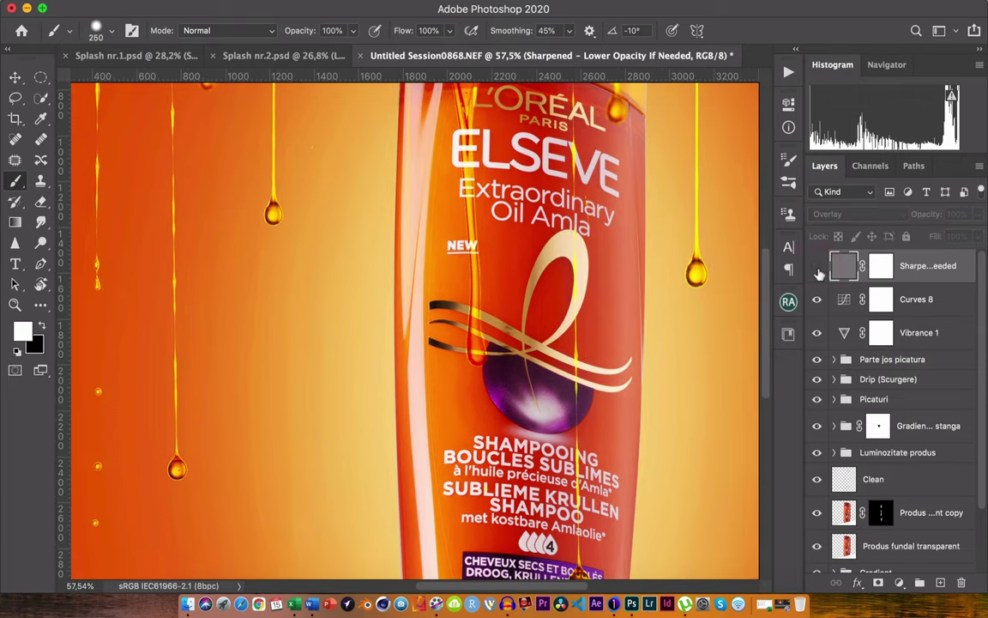
left_click(816, 267)
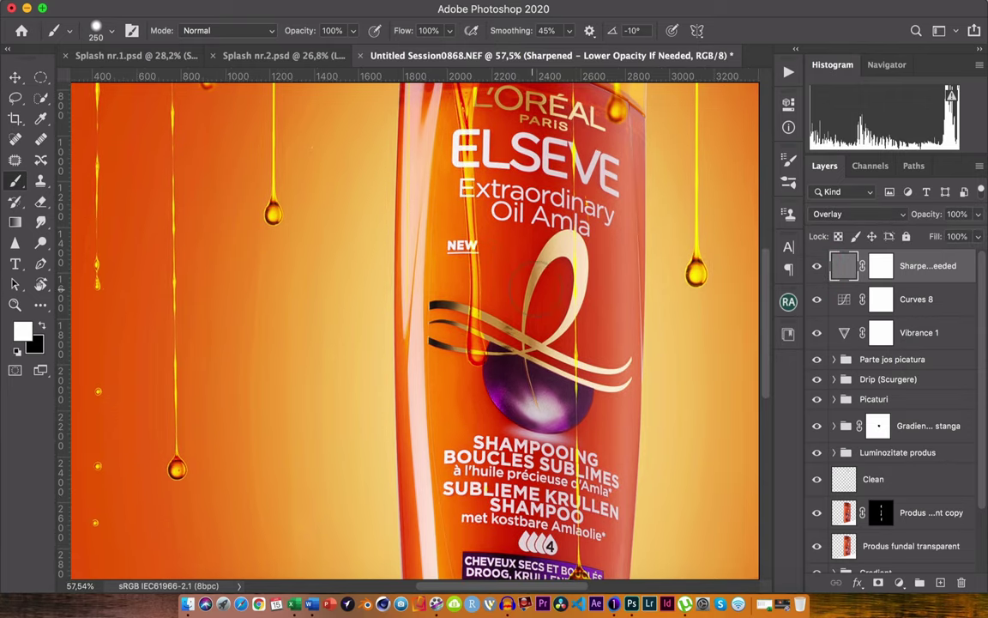
key("ctrl+minus")
key("ctrl+minus")
key("ctrl+minus")
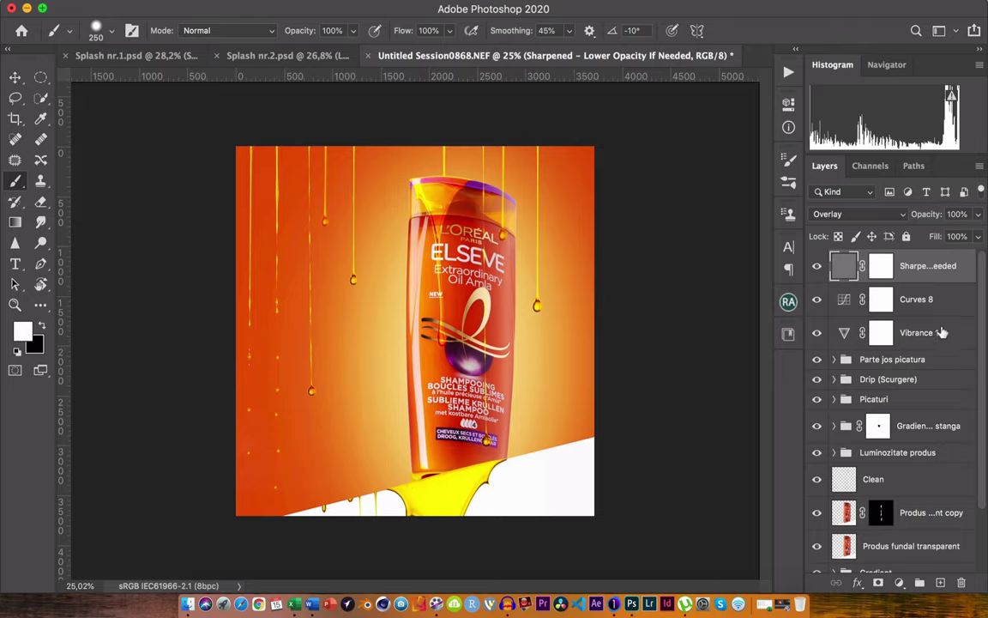
Toggle the Gradient group and its curve layers off and on to compare their effect
scroll(940, 332, "down", 3)
scroll(940, 330, "up", 3)
scroll(937, 318, "down", 3)
scroll(938, 318, "up", 3)
scroll(935, 369, "down", 3)
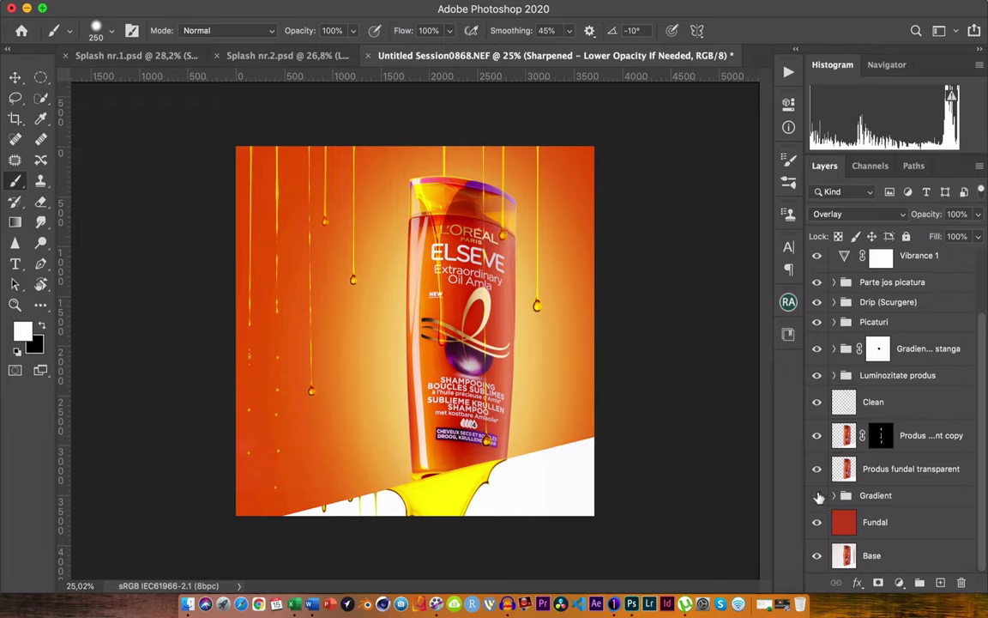
left_click(818, 496)
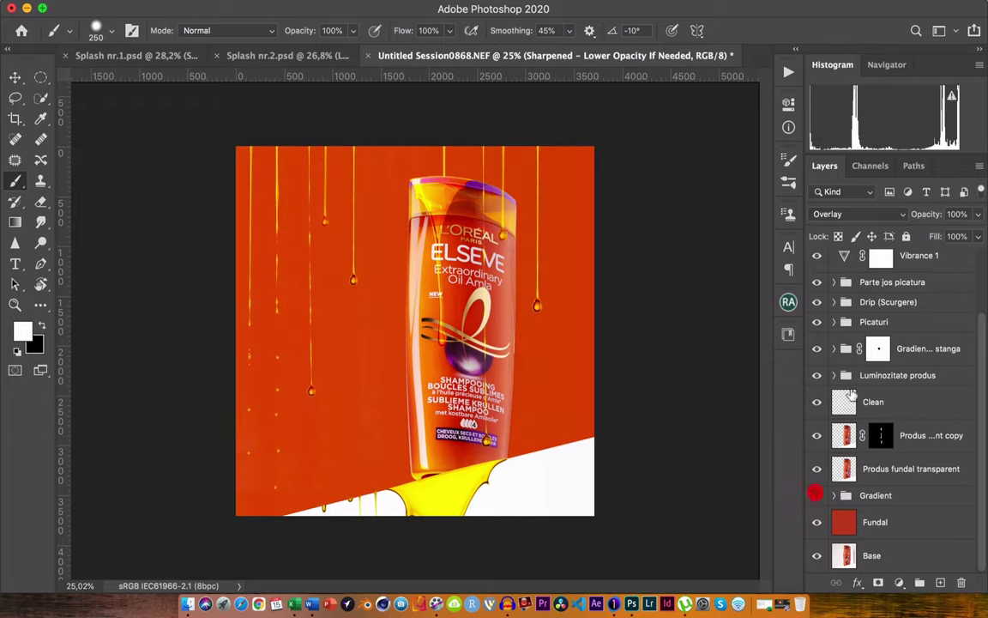
left_click(816, 495)
left_click(834, 495)
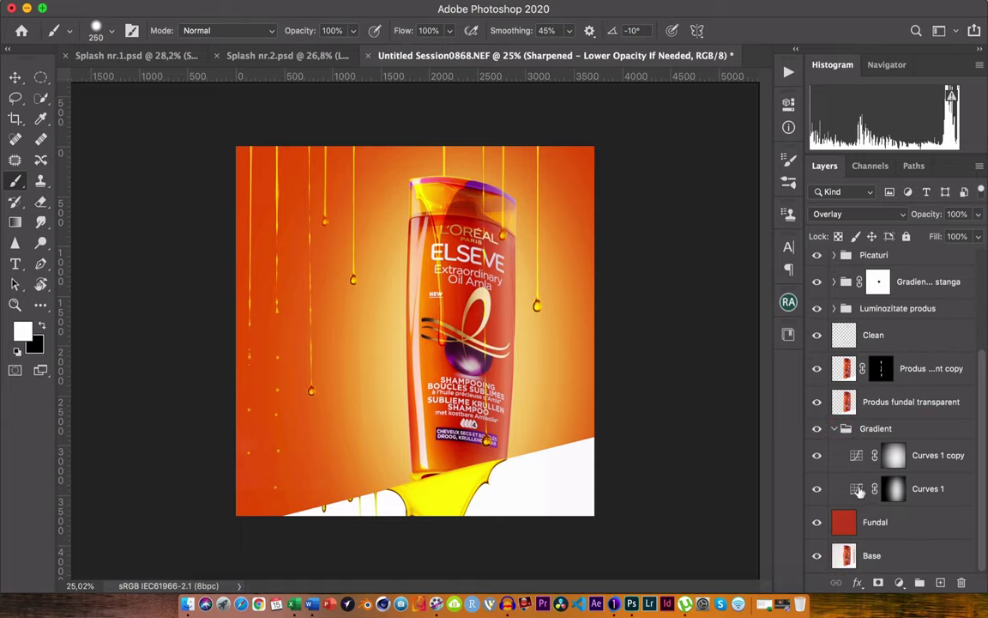
mouse_move(817, 455)
left_mouse_down()
mouse_move(817, 487)
mouse_move(816, 456)
left_mouse_up()
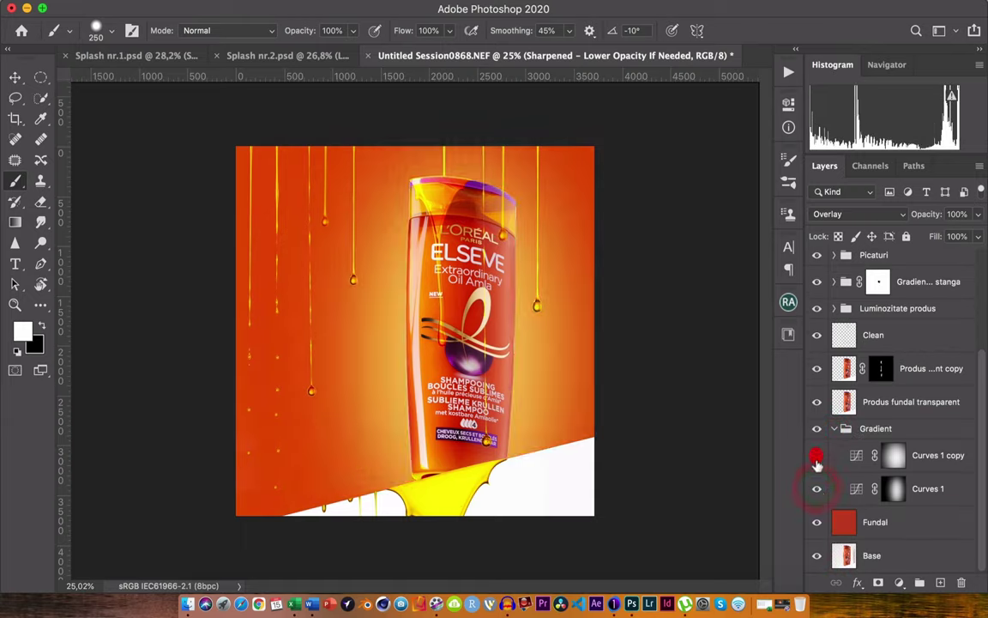
Lower Curves 1 copy's opacity, set Curves 1 to 80%, and collapse the Gradient group
left_click(854, 455)
left_click(977, 213)
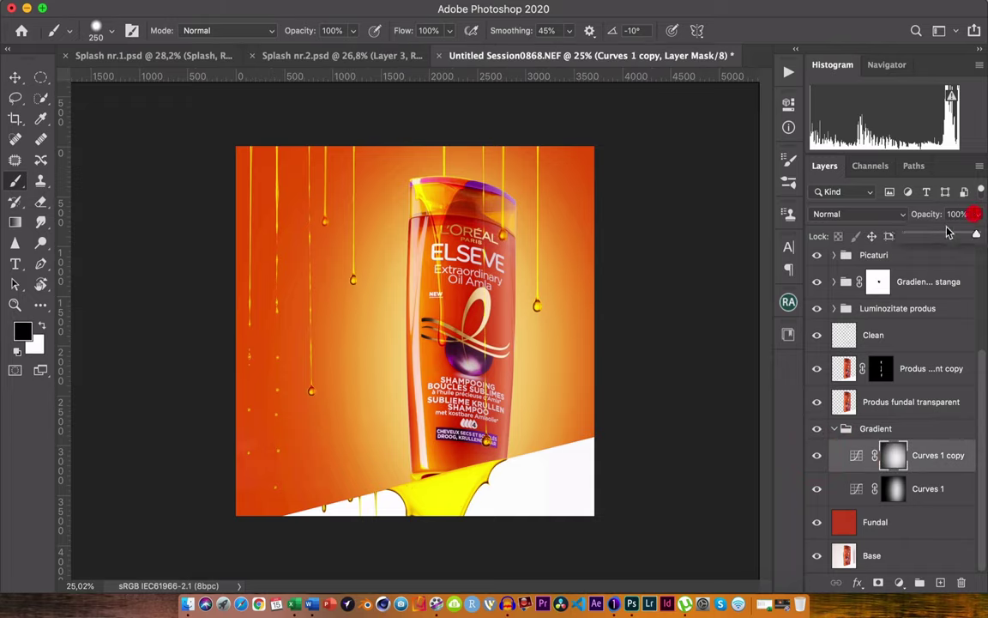
mouse_move(928, 233)
left_mouse_down()
mouse_move(968, 240)
mouse_move(937, 244)
left_mouse_up()
key("alt+bracketleft")
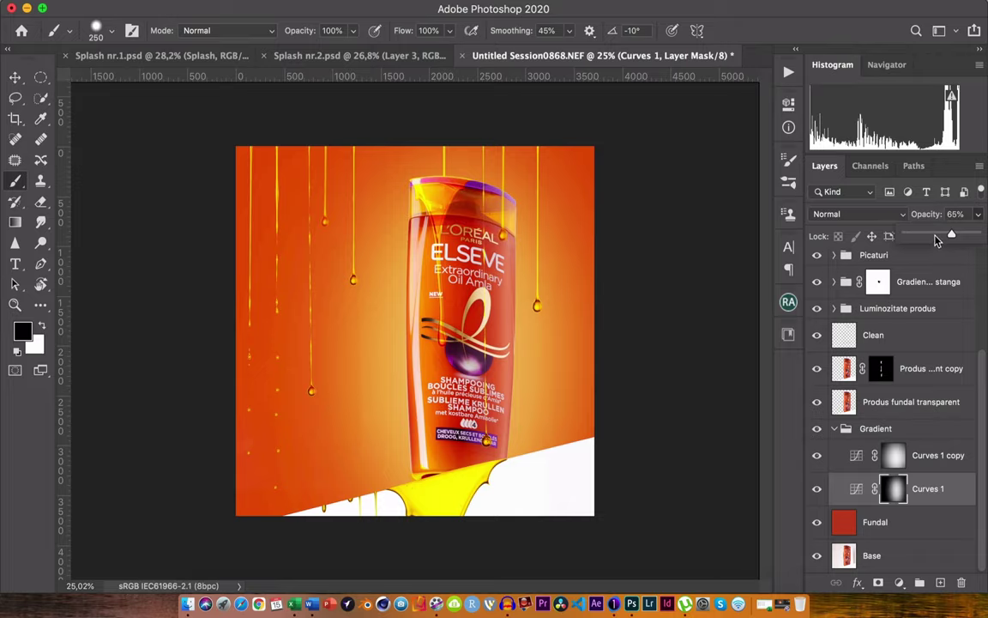
left_click_drag(935, 243, 959, 247)
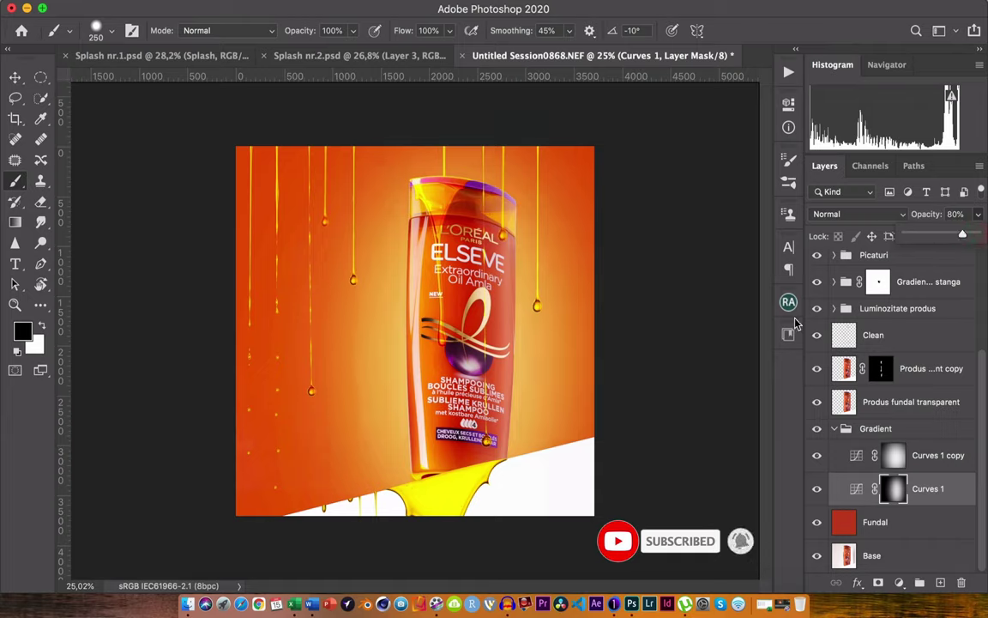
left_click(876, 428)
left_click(833, 428)
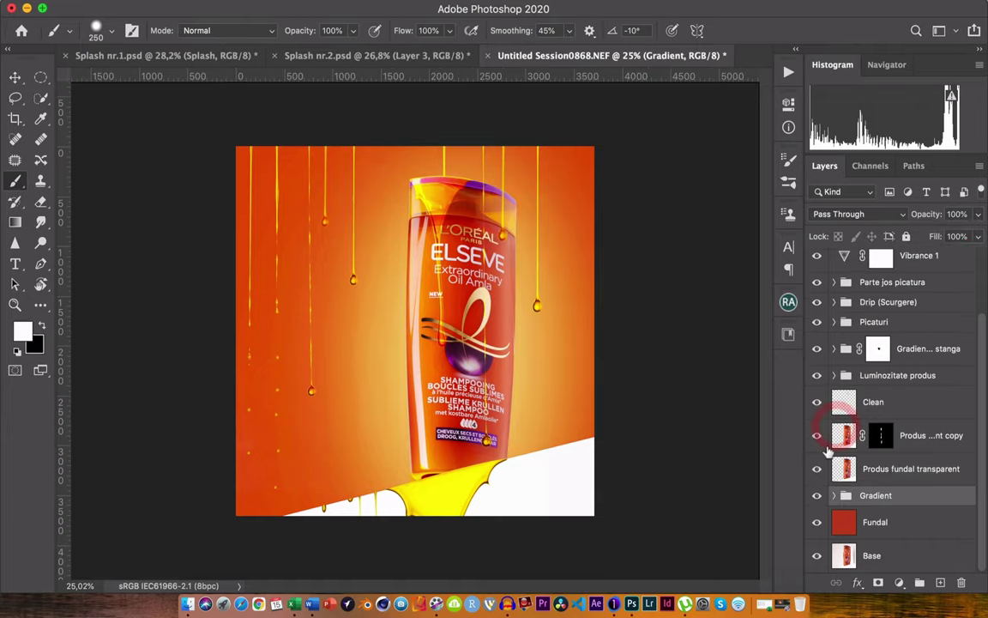